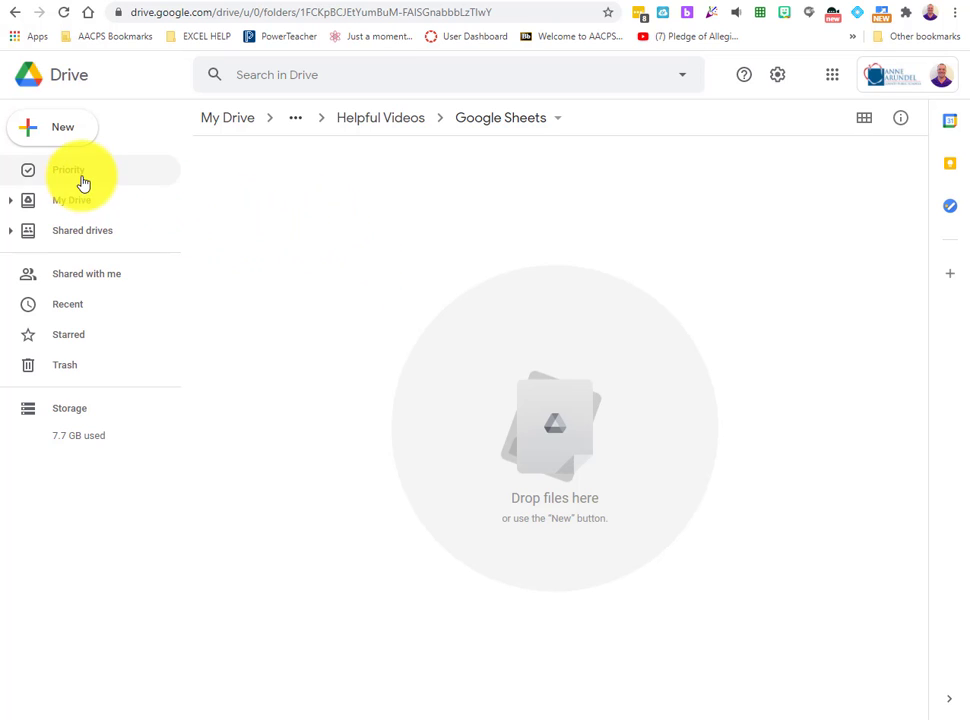
Step: Create a new Google Sheets spreadsheet in the current Drive folder and name it Sample v1.0
click(66, 133)
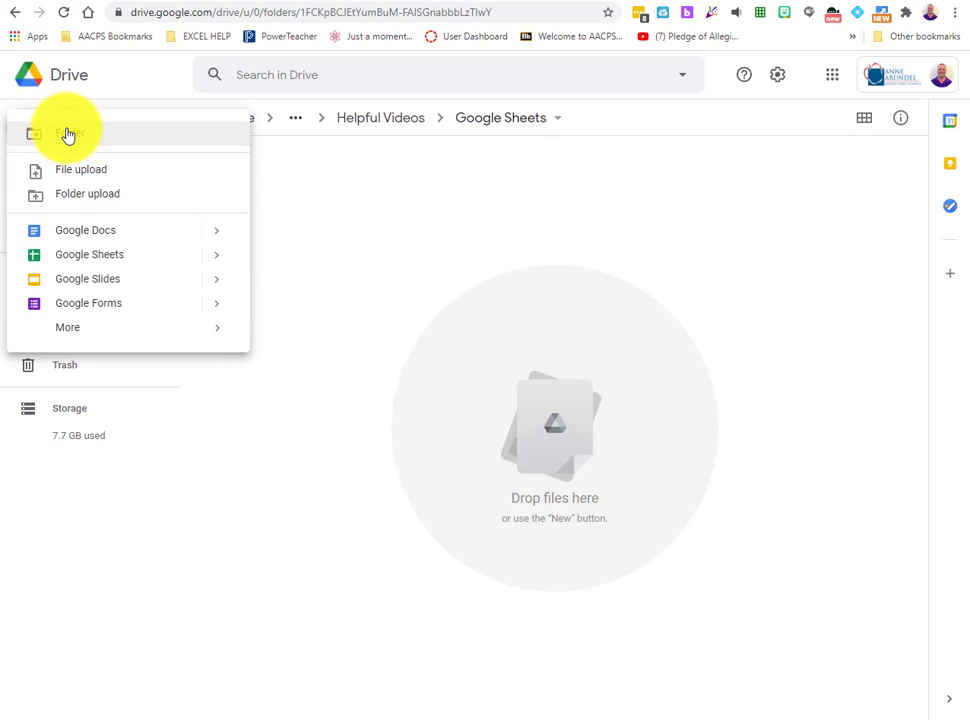
click(95, 240)
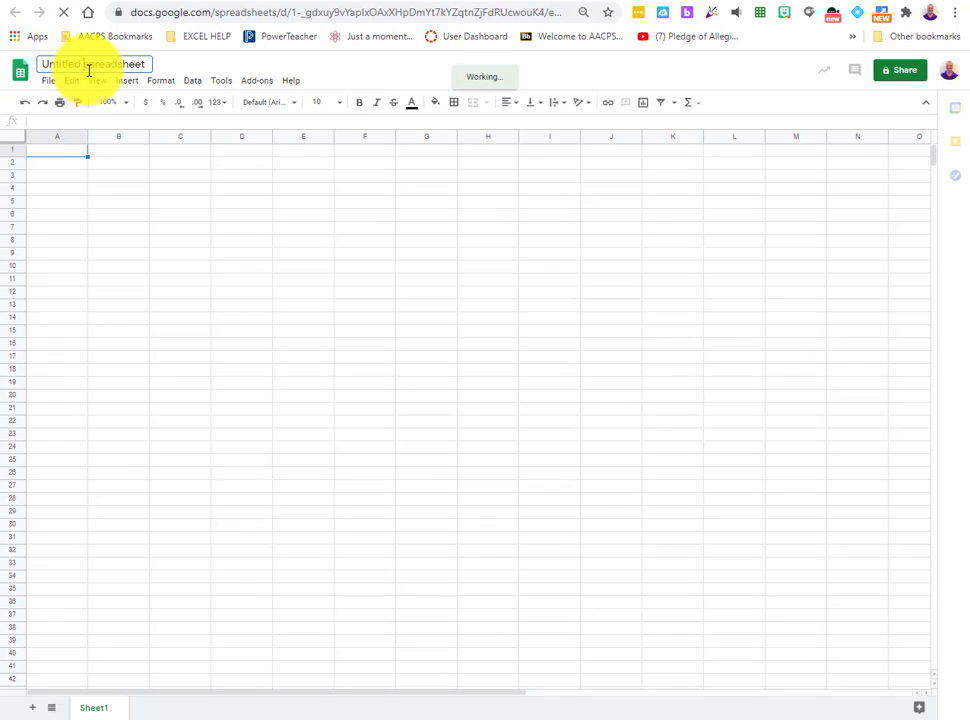
click(91, 66)
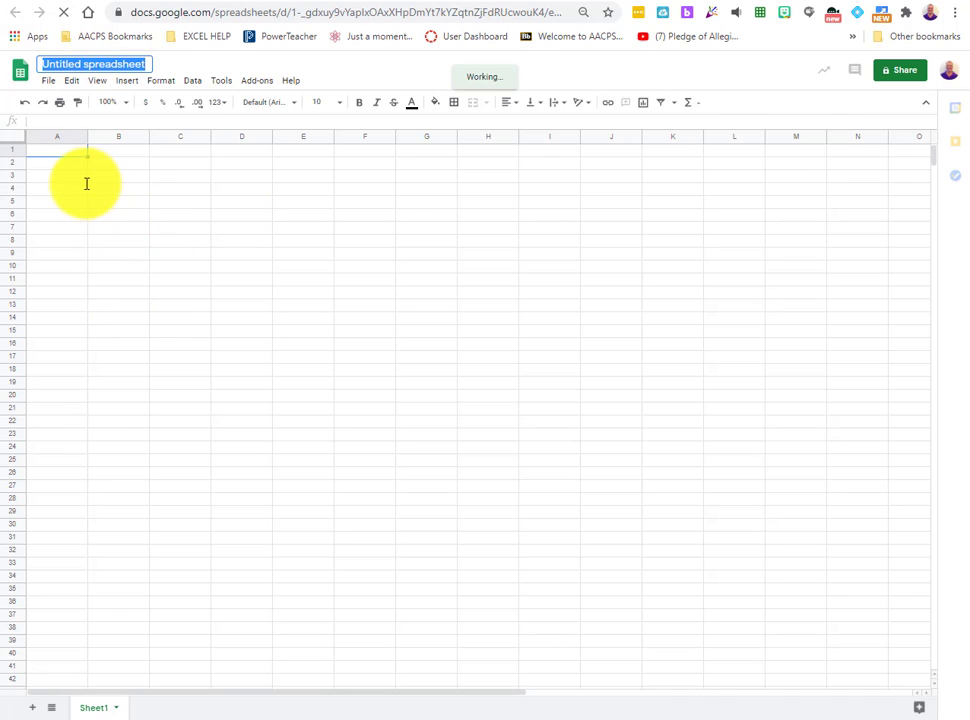
text(Sample v1.0)
click(57, 172)
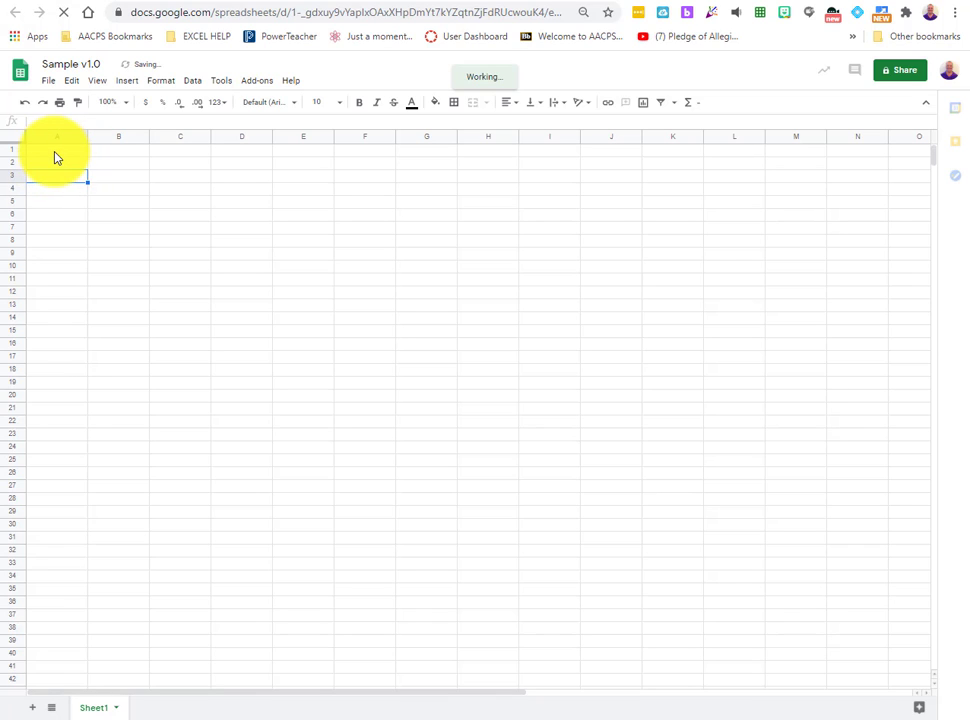
Step: Enter the column headers Participant #, Name and Gender in cells A1 to C1
click(57, 152)
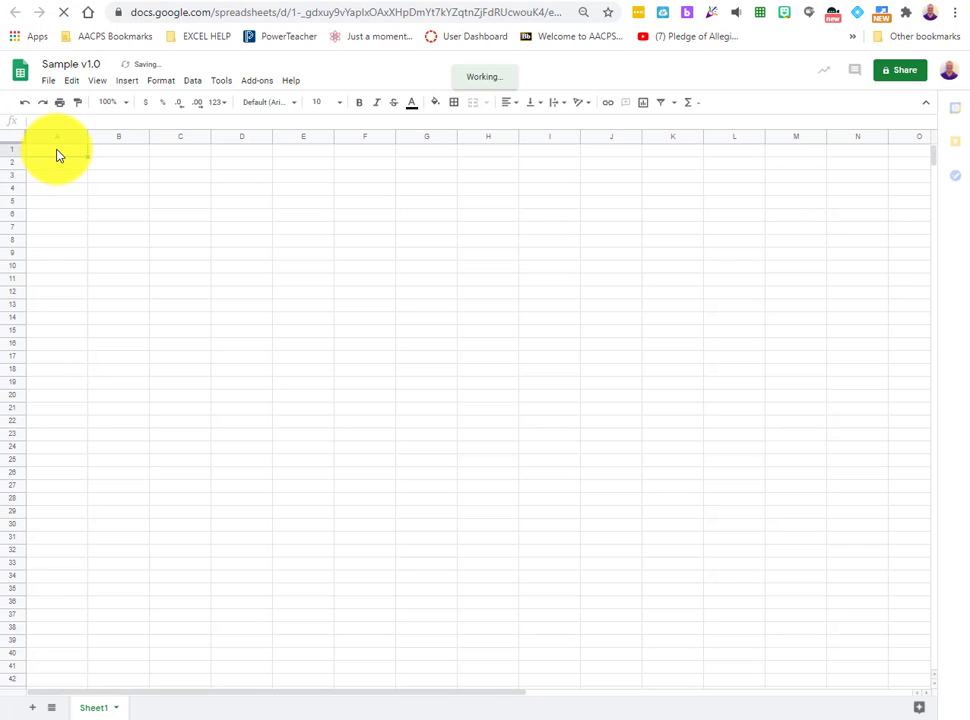
text(Participant #)
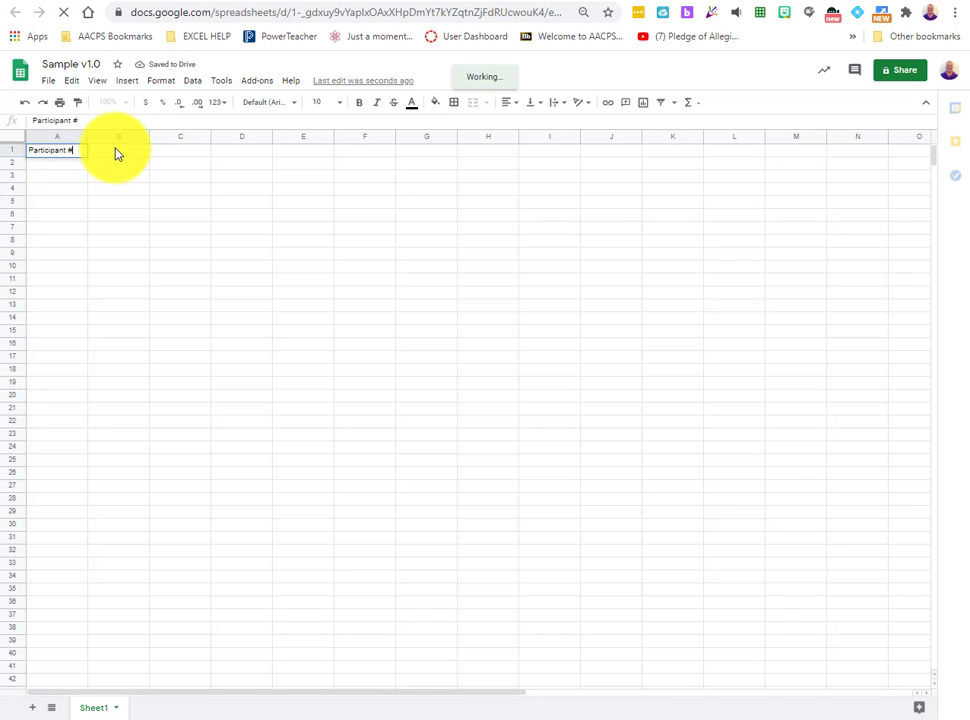
click(115, 153)
text(Name)
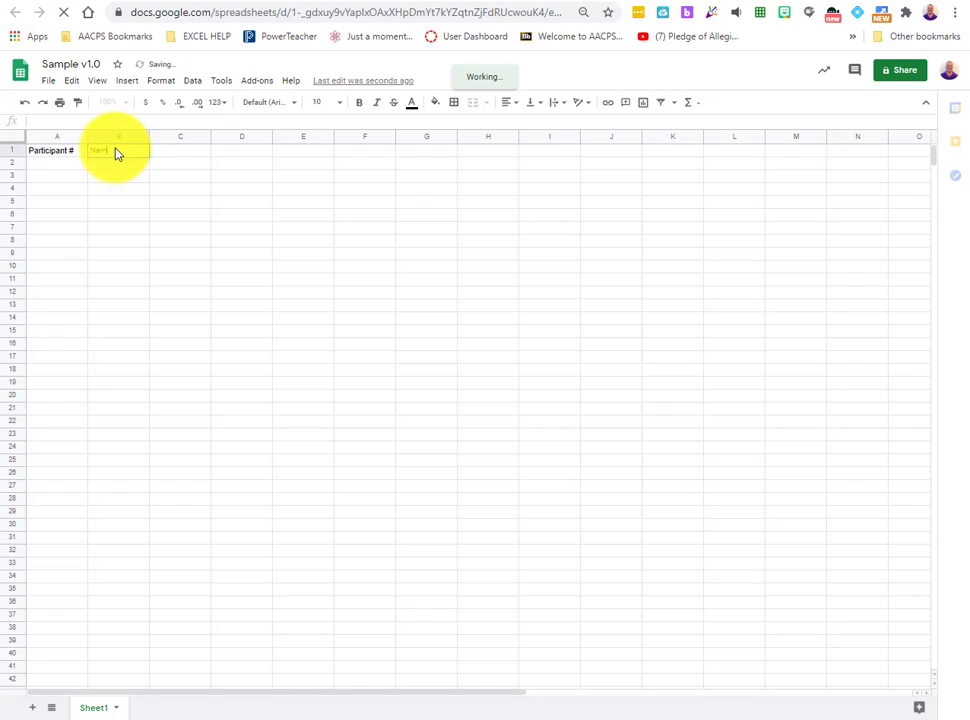
key(Tab)
text(Male)
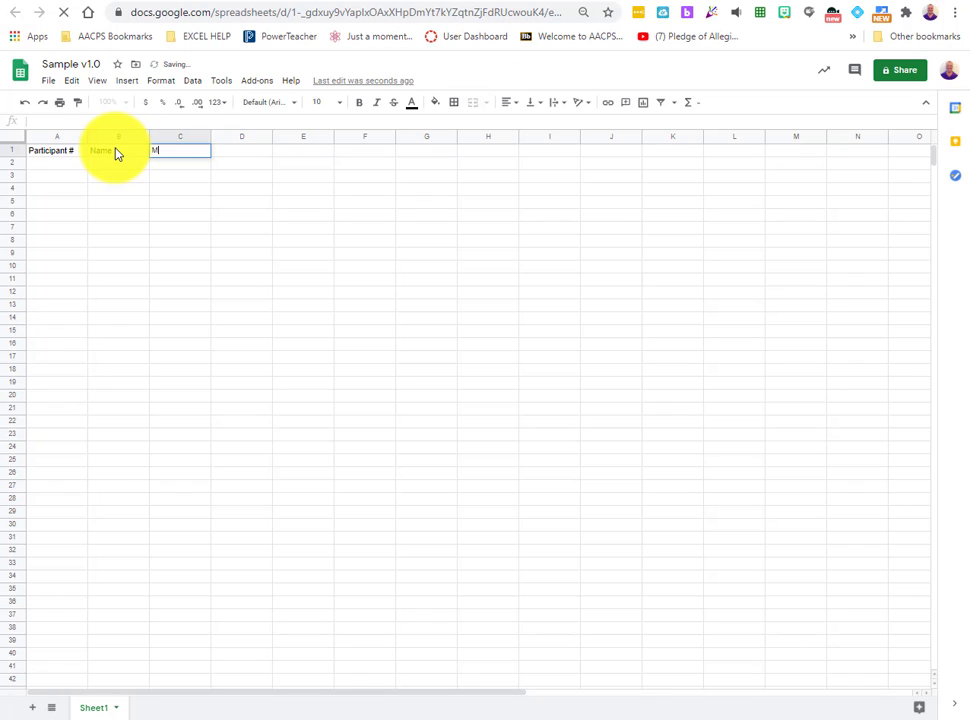
key(BackSpace)
key(BackSpace)
key(BackSpace)
key(BackSpace)
text(Gender)
key(Tab)
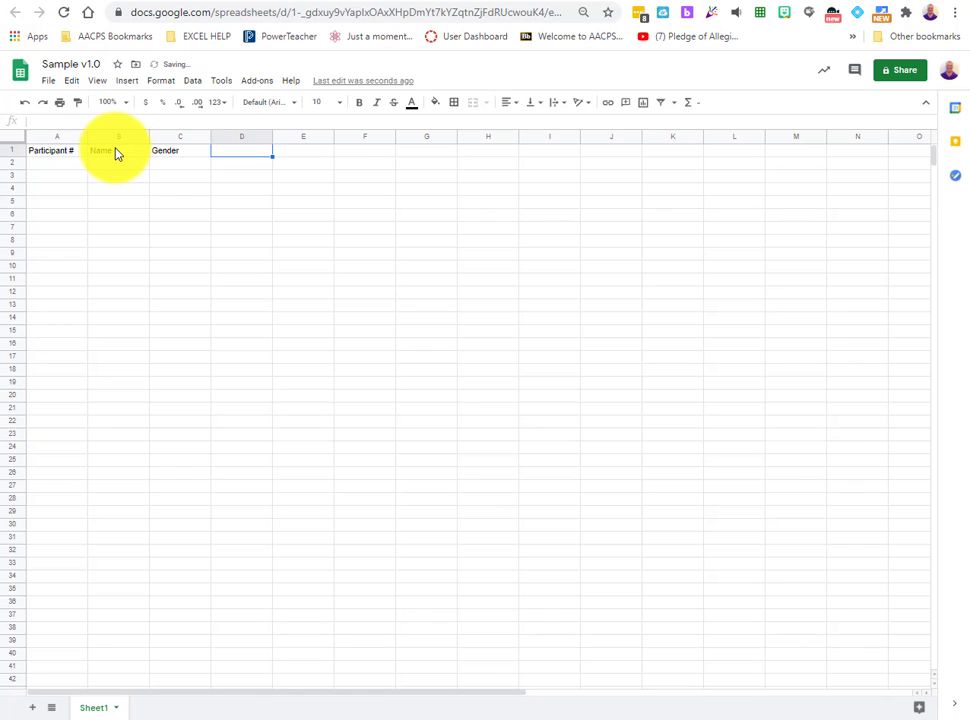
Step: Enter the headers Age Range in D1 and Expereince Level in E1, and fit column E to its text
text(Age Range)
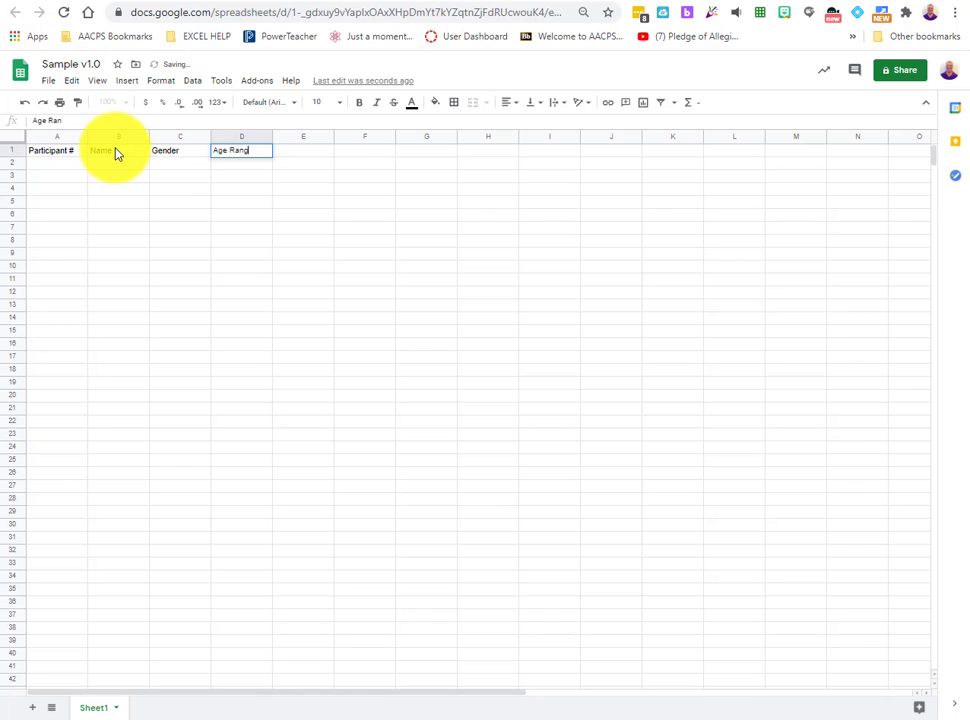
key(Tab)
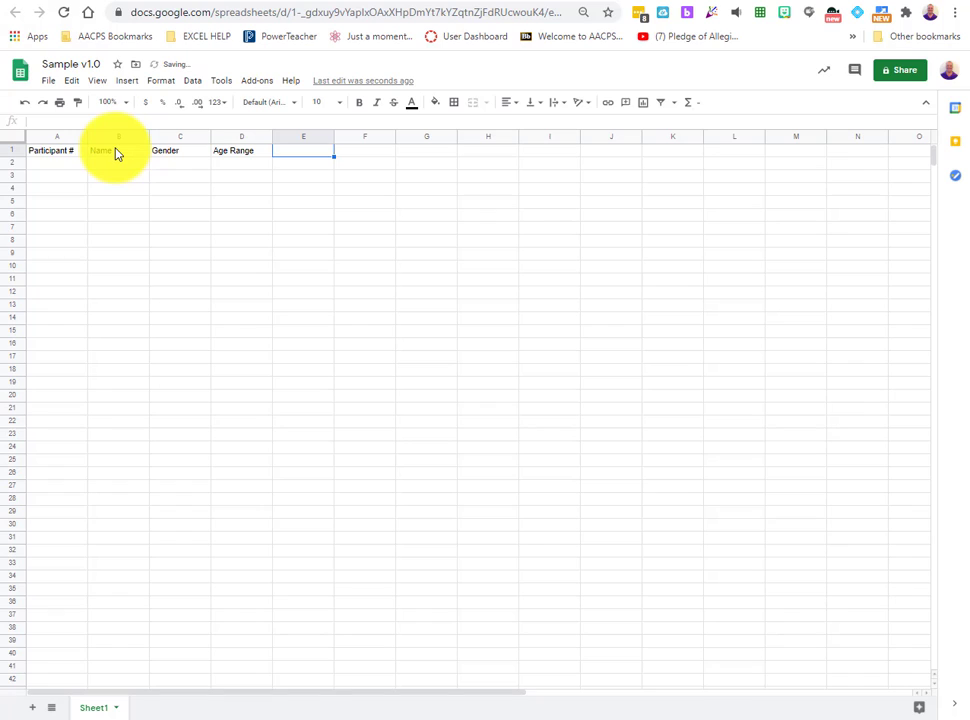
text(Exp)
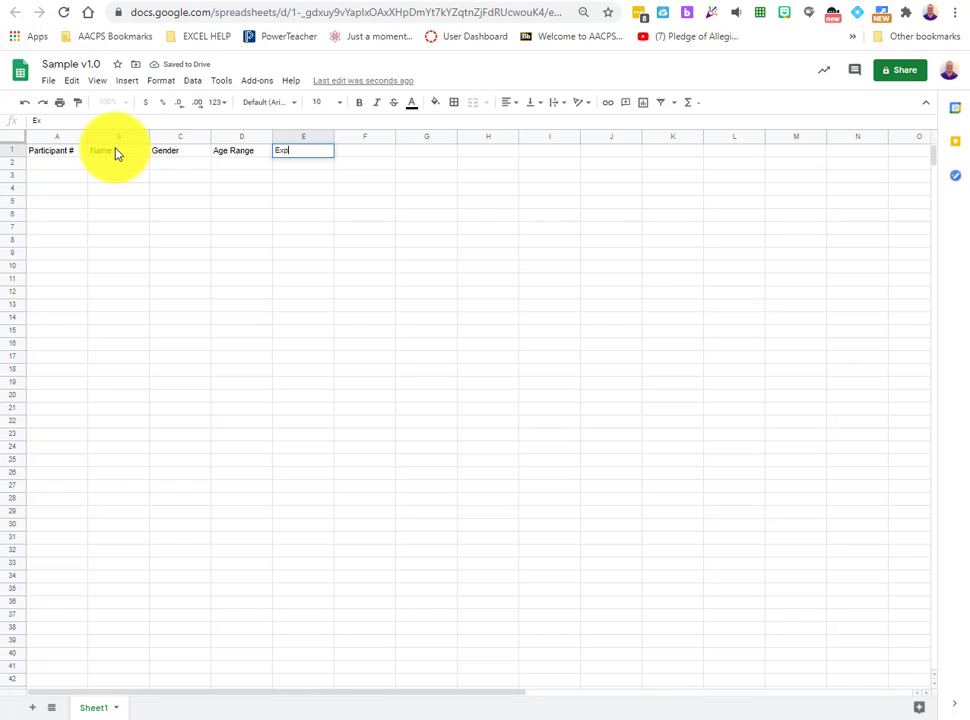
text(ereince Level)
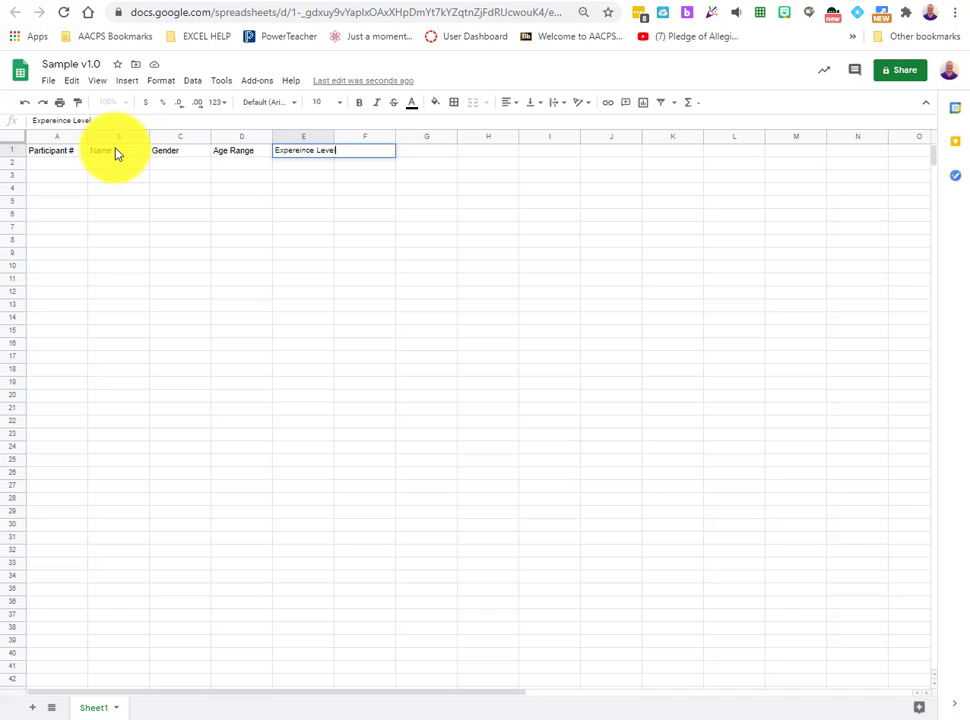
key(Tab)
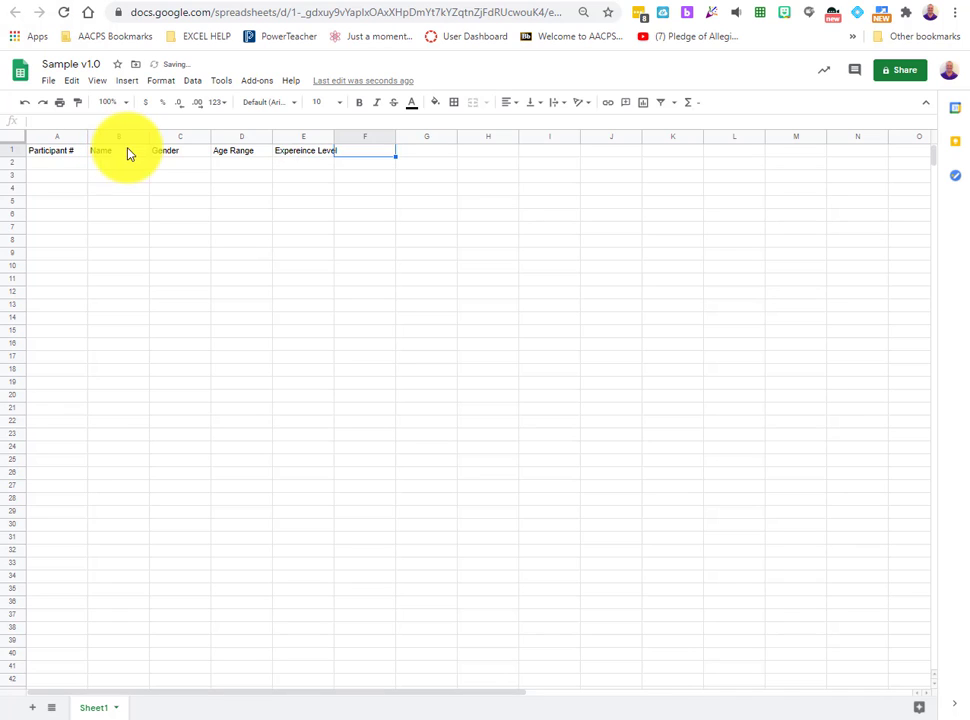
double_click(335, 141)
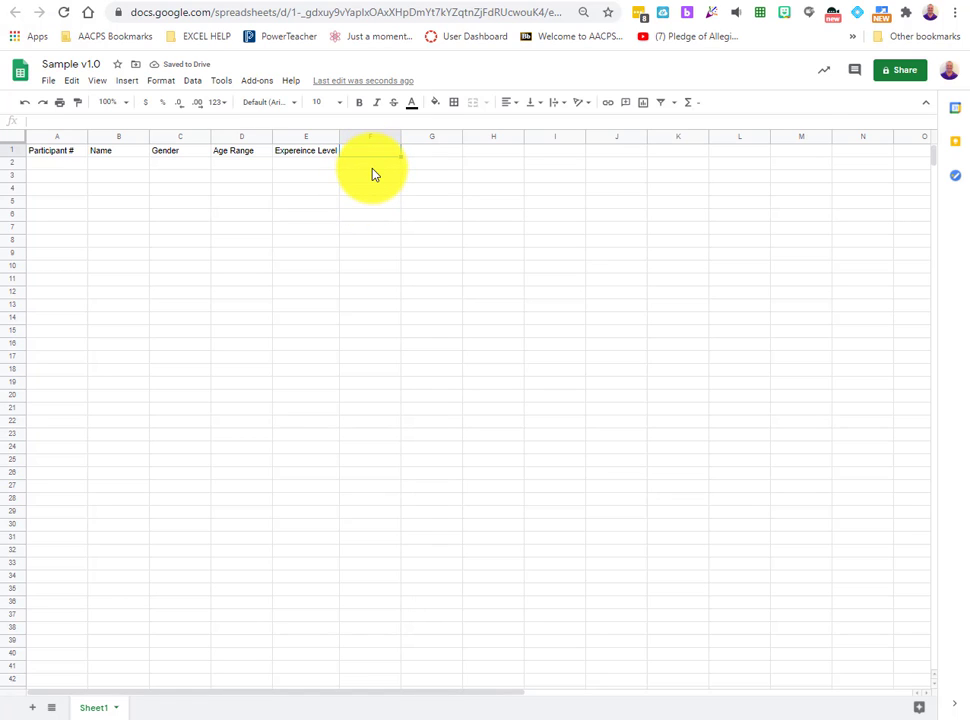
Step: Enter the header Owns Currently in F1 and Comments in H1, leaving G1 empty
text(Owns Curre)
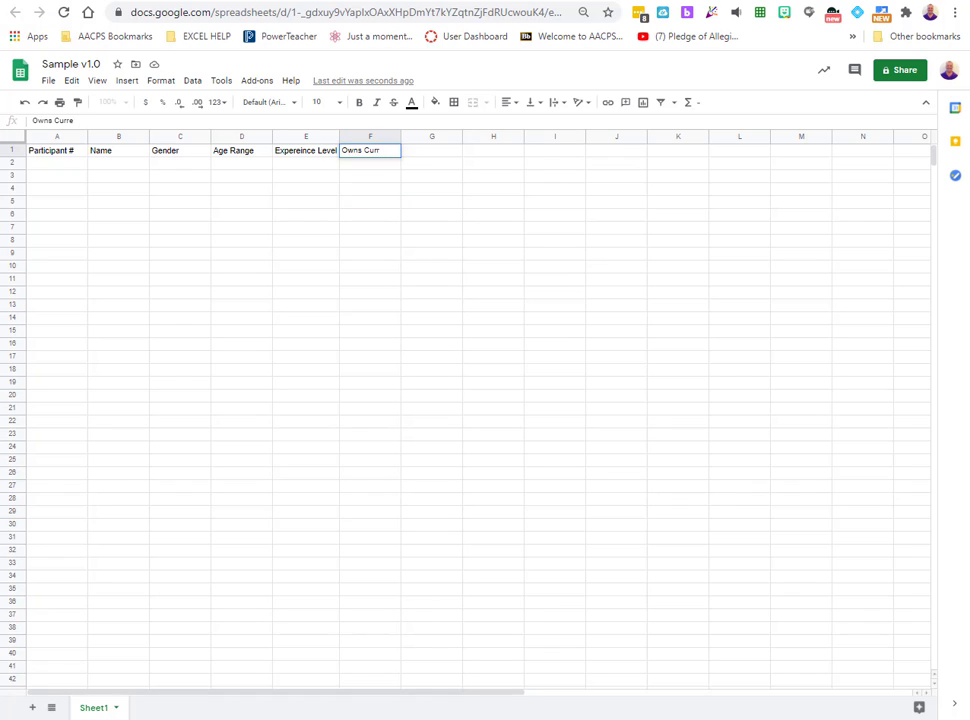
text(n)
key(ctrl+equal)
key(ctrl+equal)
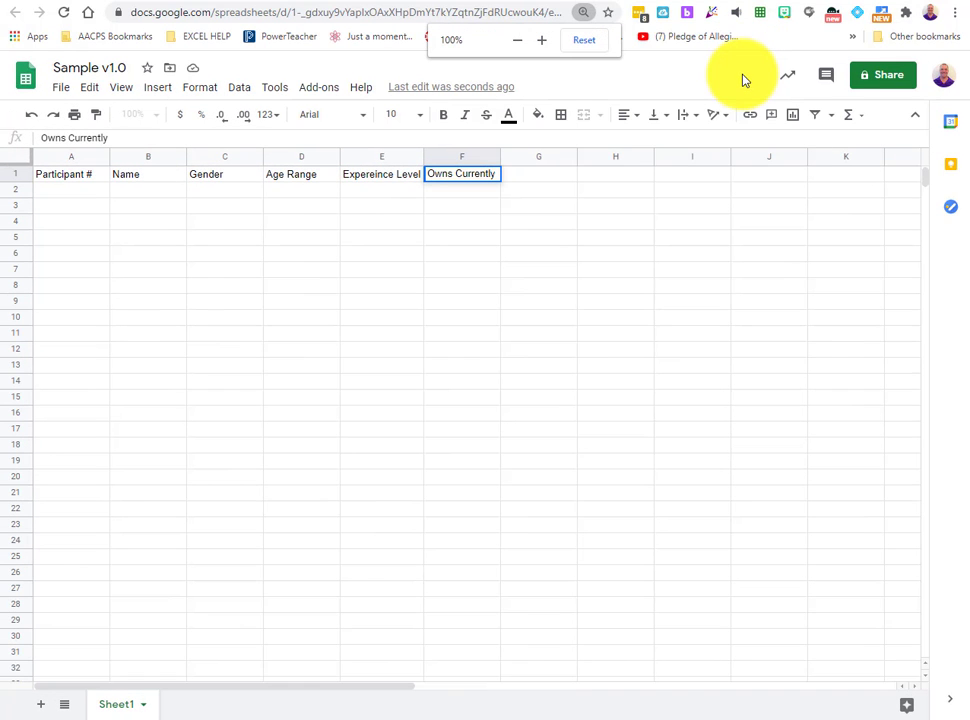
click(613, 287)
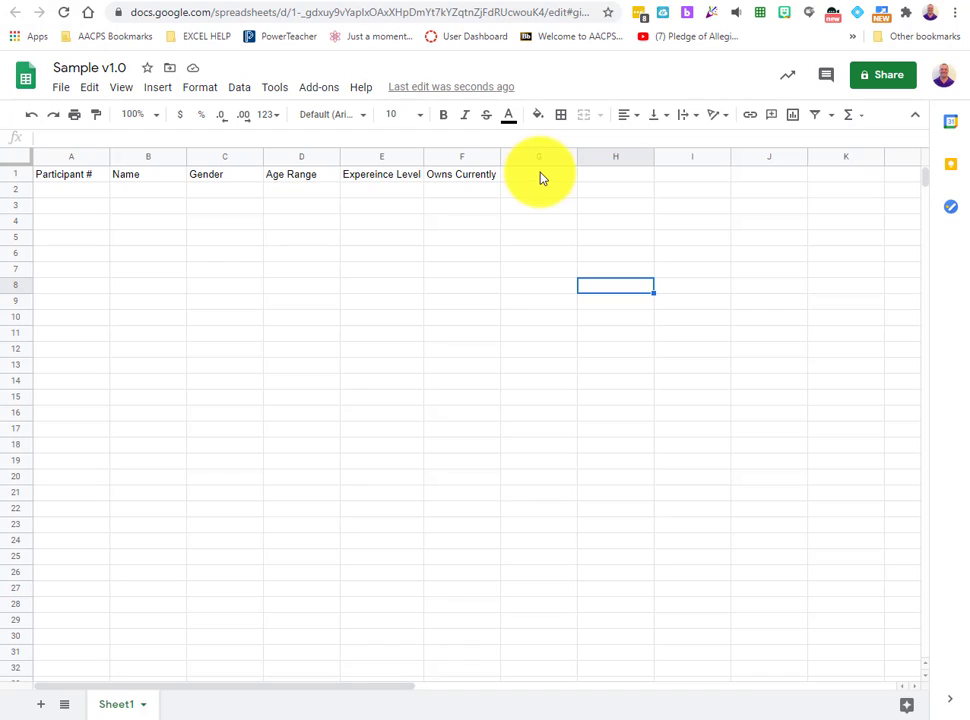
click(627, 178)
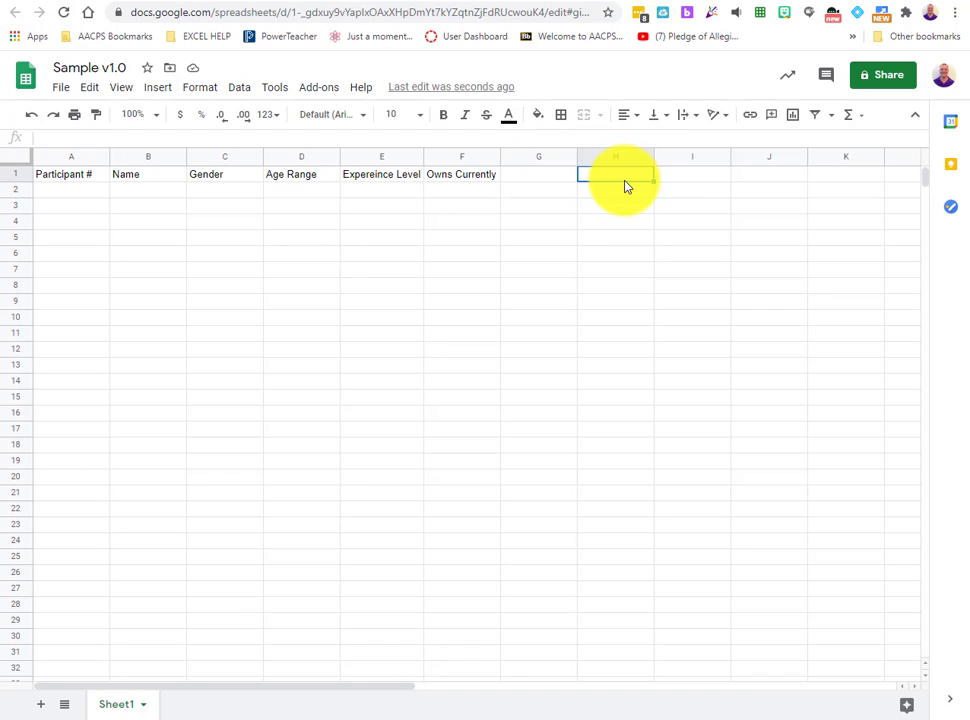
text(Comments)
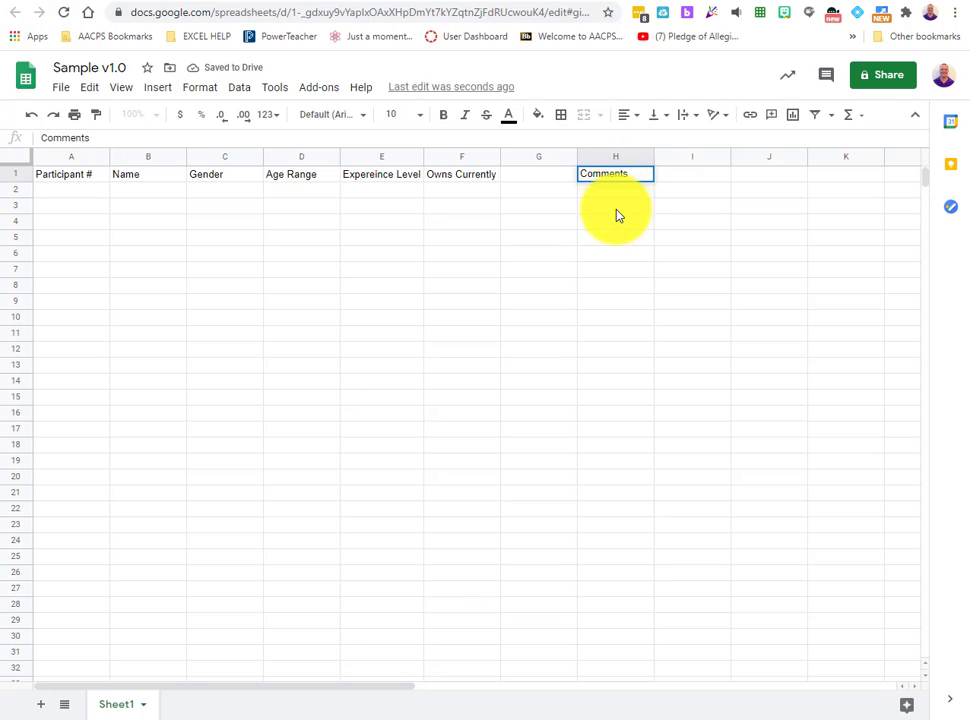
click(615, 209)
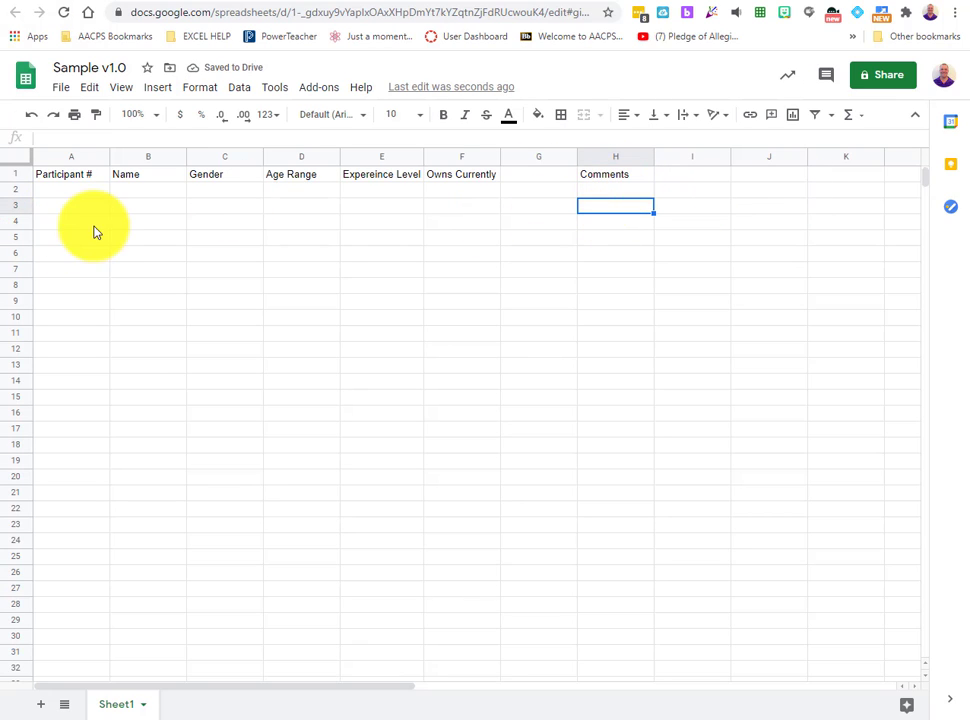
Step: Number the participants 1, 2 and 3 in cells A2 to A4
click(60, 192)
text(1)
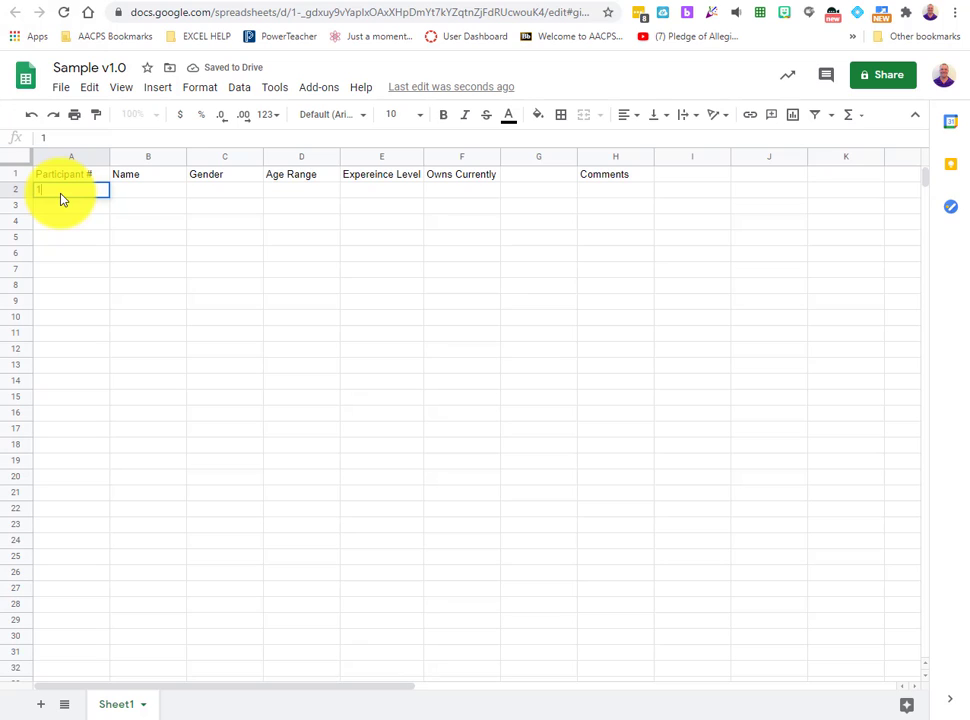
key(Return)
text(2)
key(Return)
text(3)
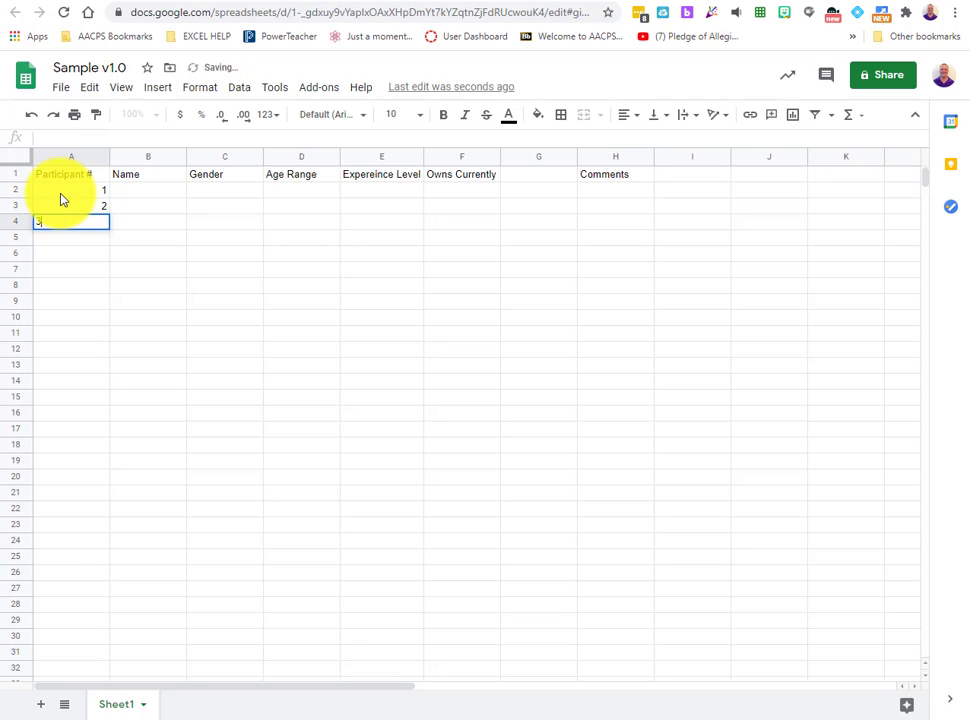
key(Tab)
Step: Enter the first participant's full name in B2 and correct the spelling of the surname
click(131, 194)
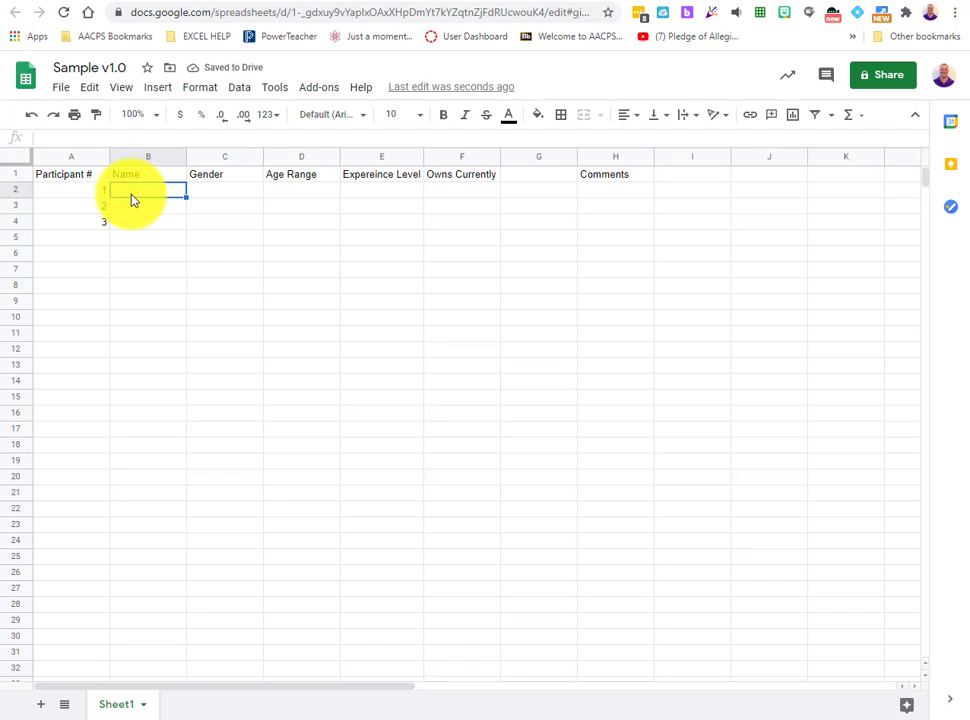
text(D)
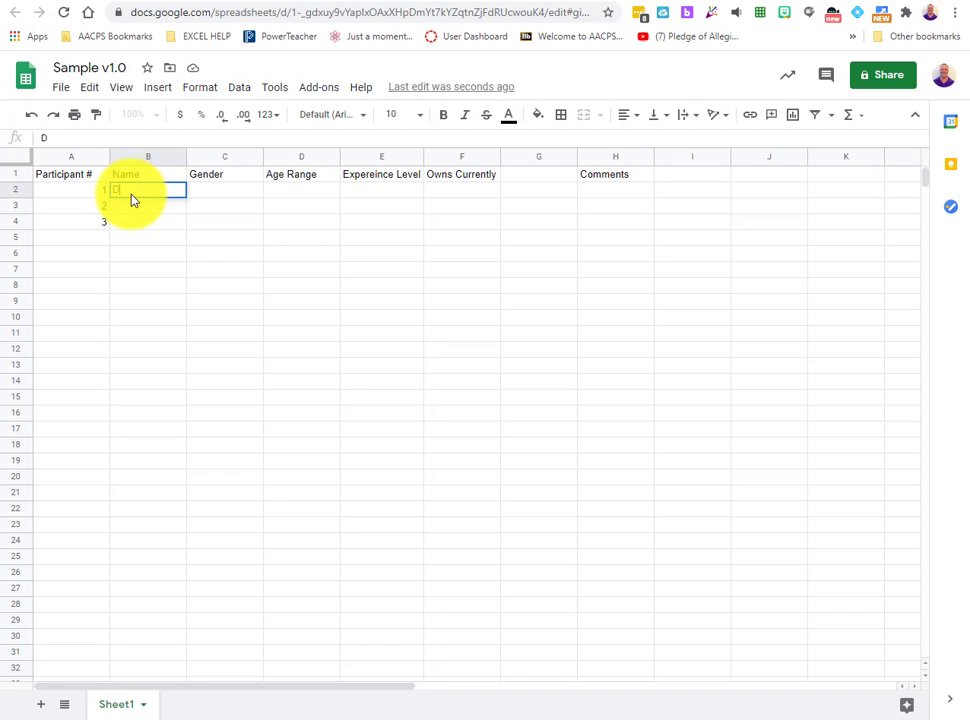
key(BackSpace)
text(Joo)
text(n Doe)
key(Tab)
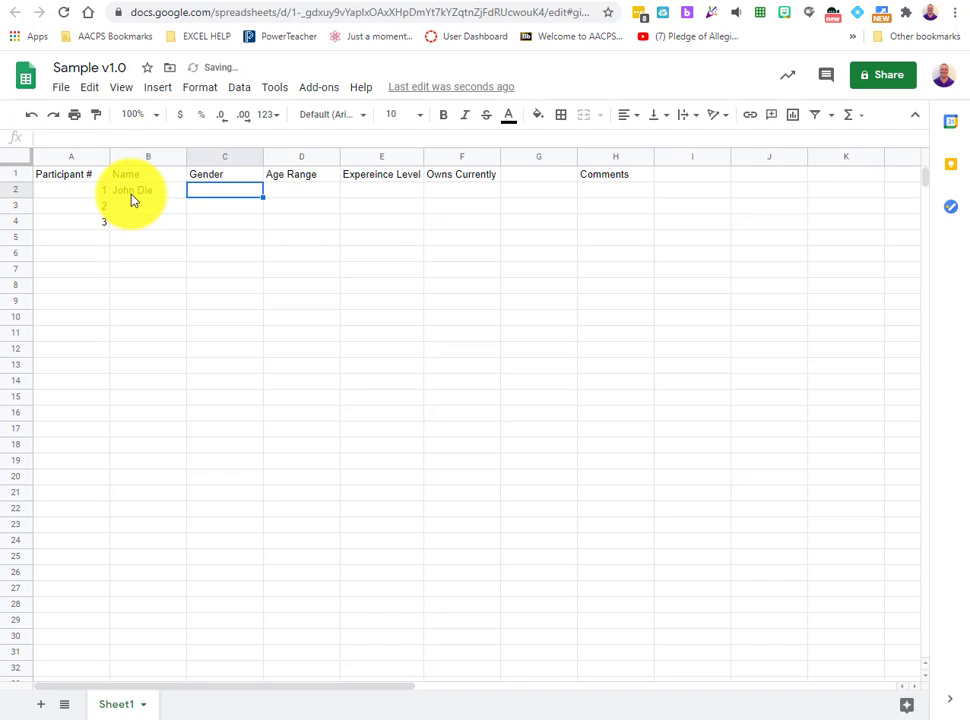
click(160, 197)
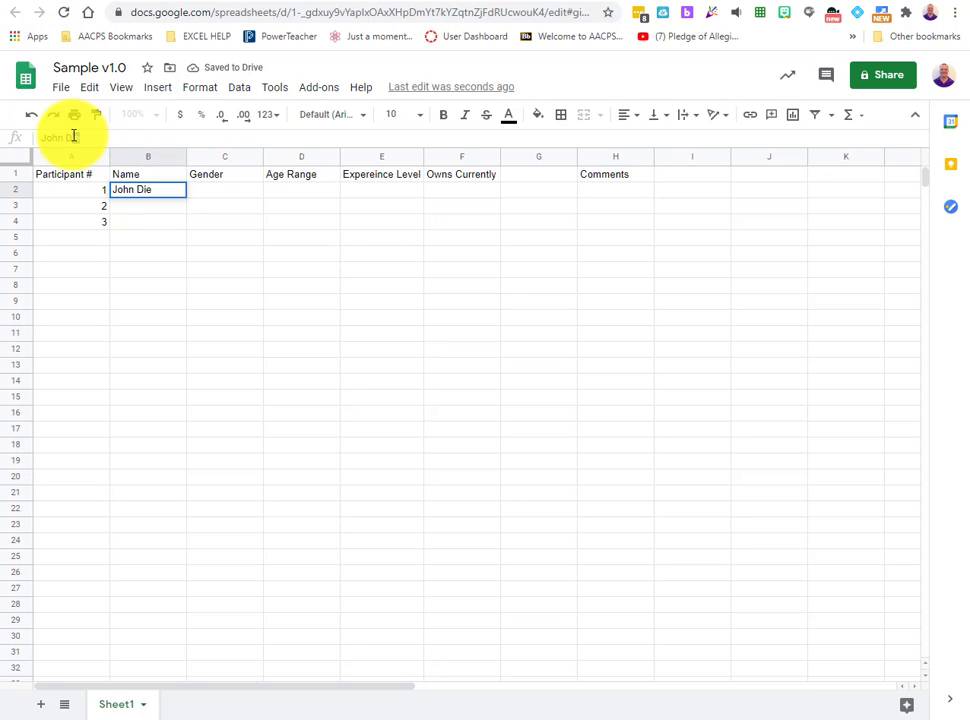
key(BackSpace)
text(o)
Step: Enter the full names of the second and third participants in B3 and B4
click(138, 209)
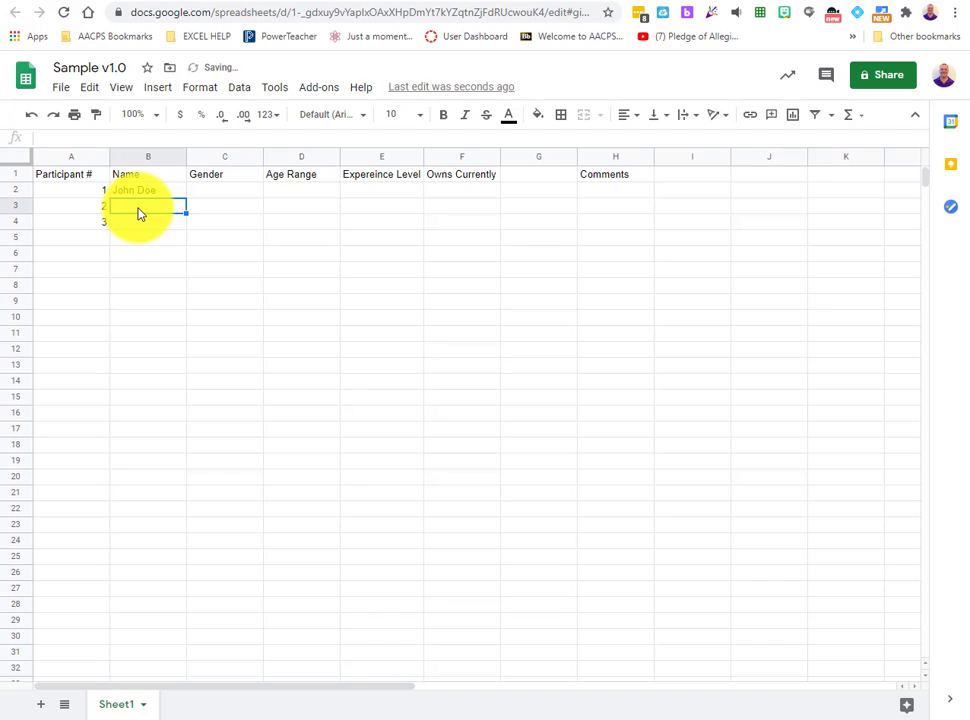
text(Jill Smith)
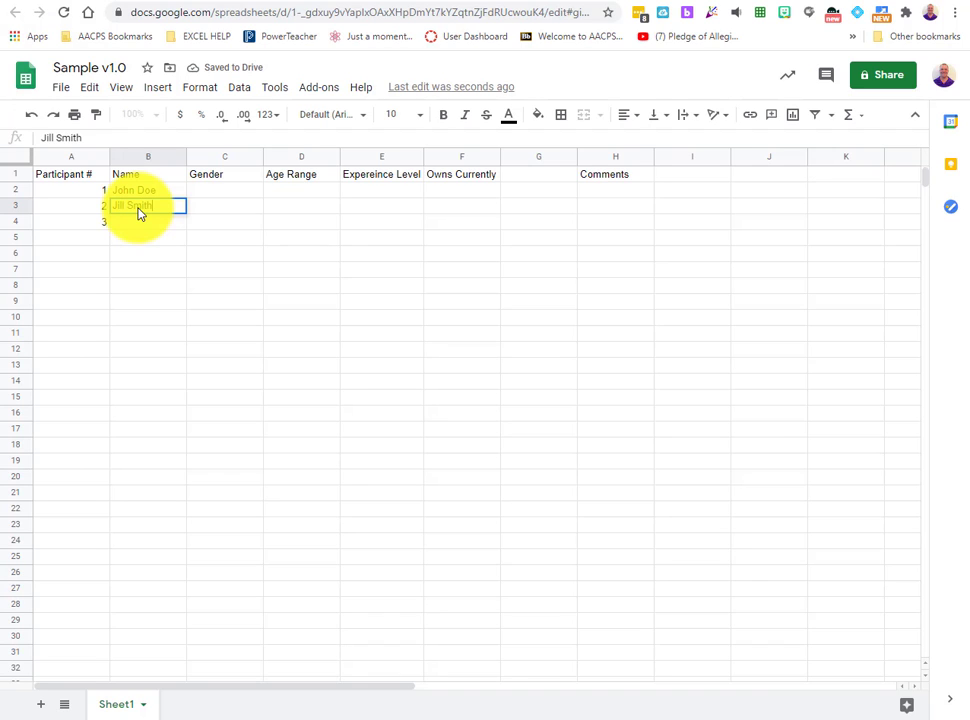
click(138, 224)
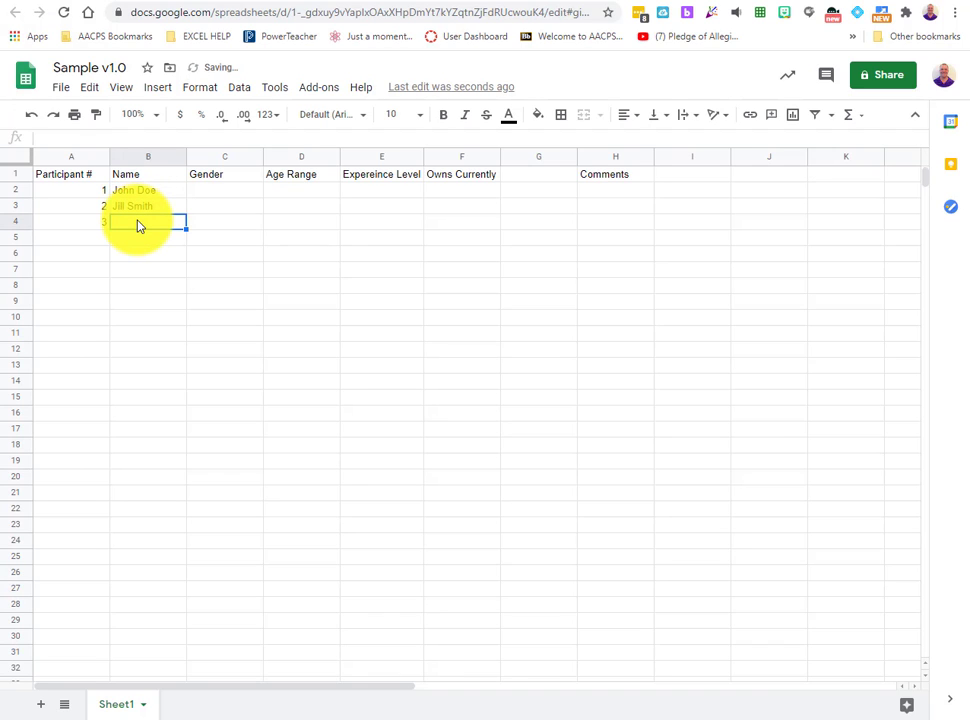
text(Jane)
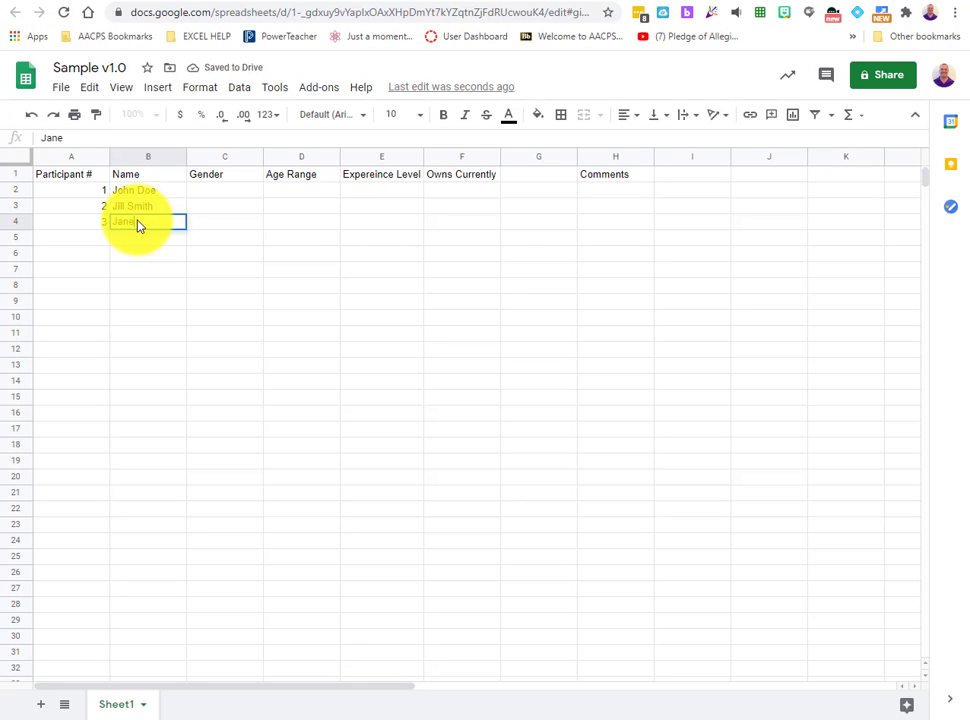
text( Brown)
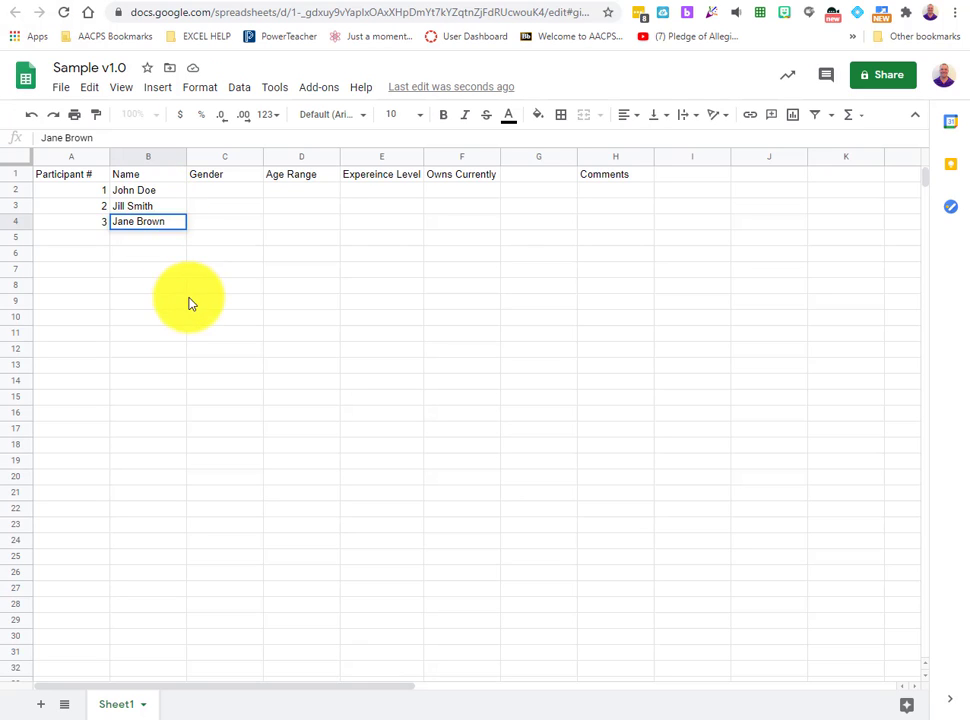
click(191, 303)
click(225, 198)
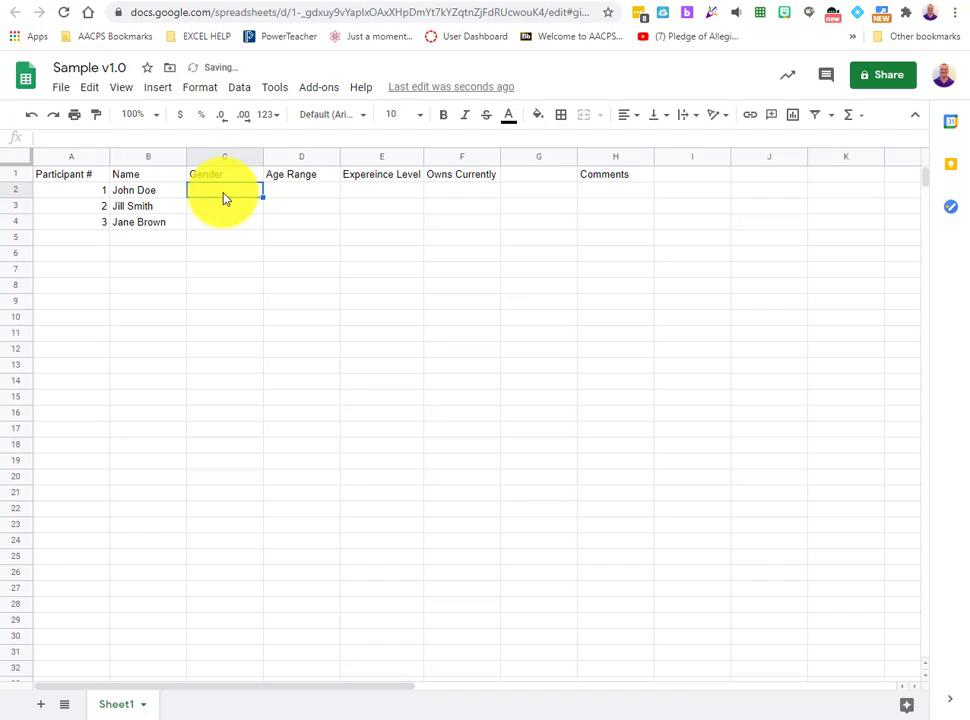
text(M)
key(Return)
text(F)
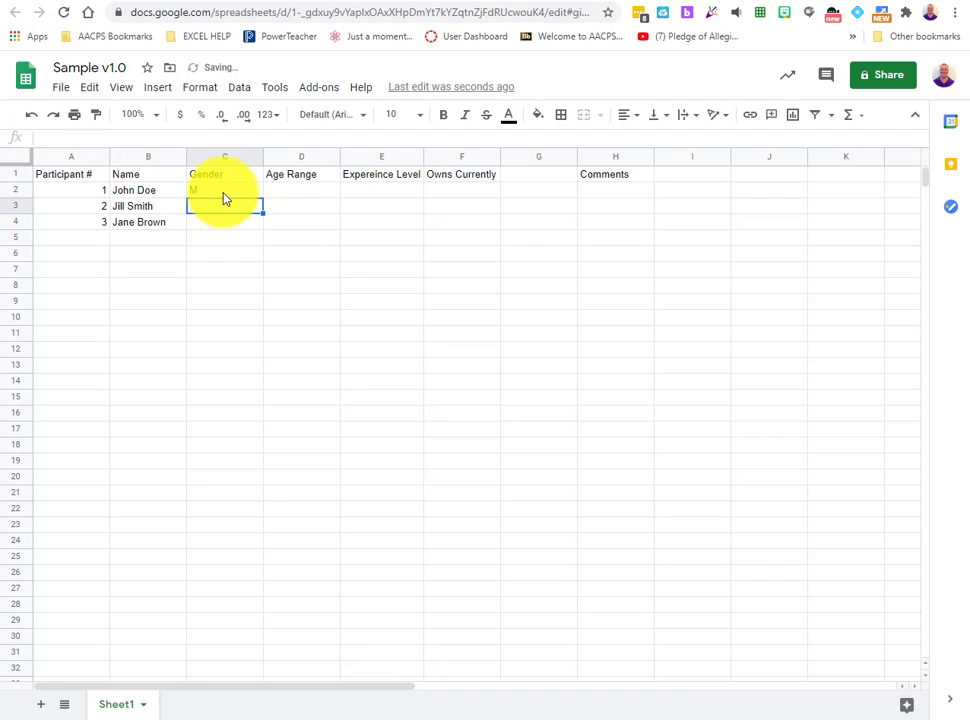
click(225, 196)
key(Delete)
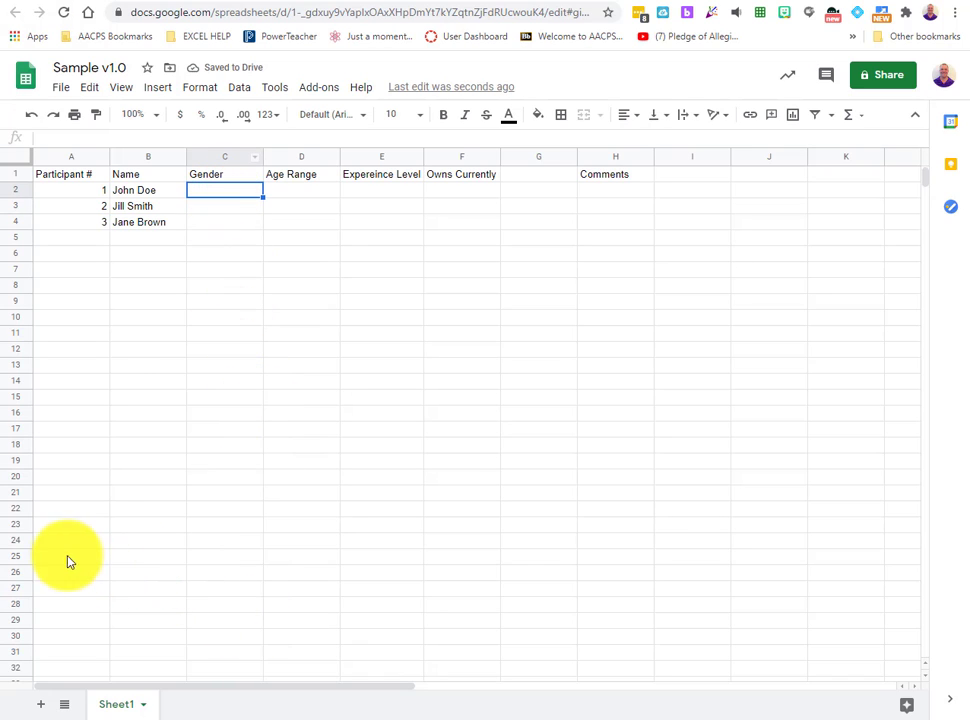
Step: Apply all borders to the participant table range A1:H20
click(48, 480)
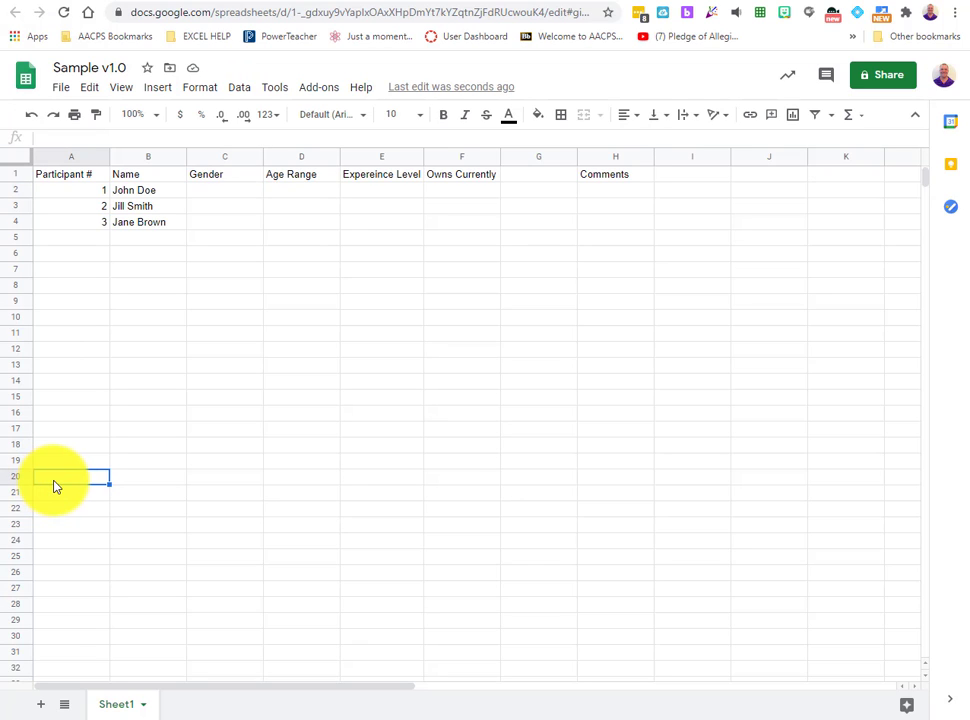
drag(54, 483, 595, 123)
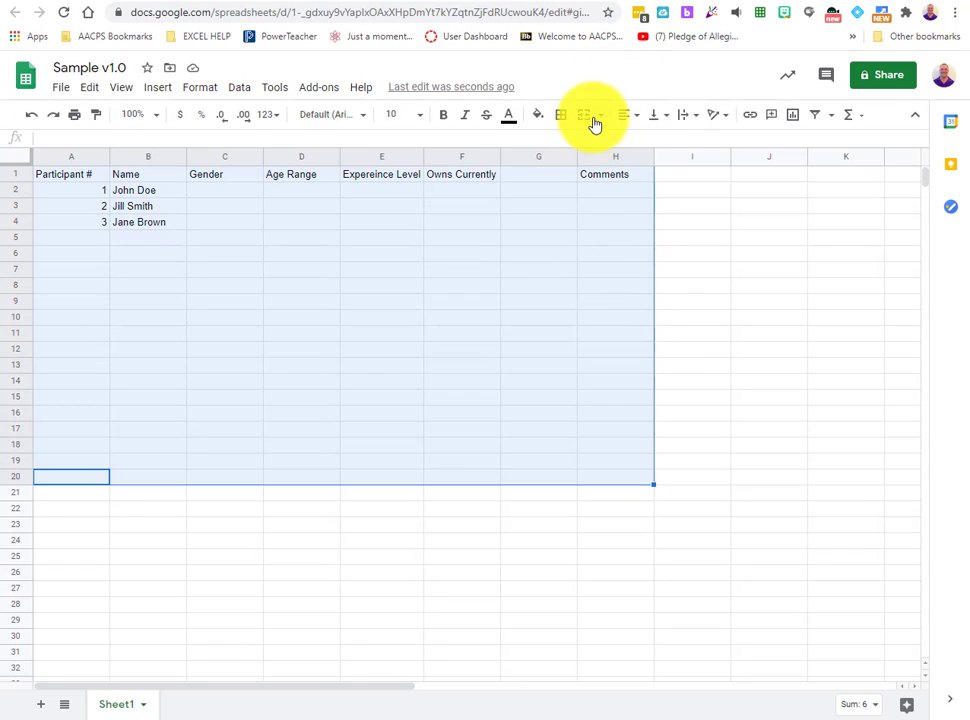
click(560, 116)
click(566, 150)
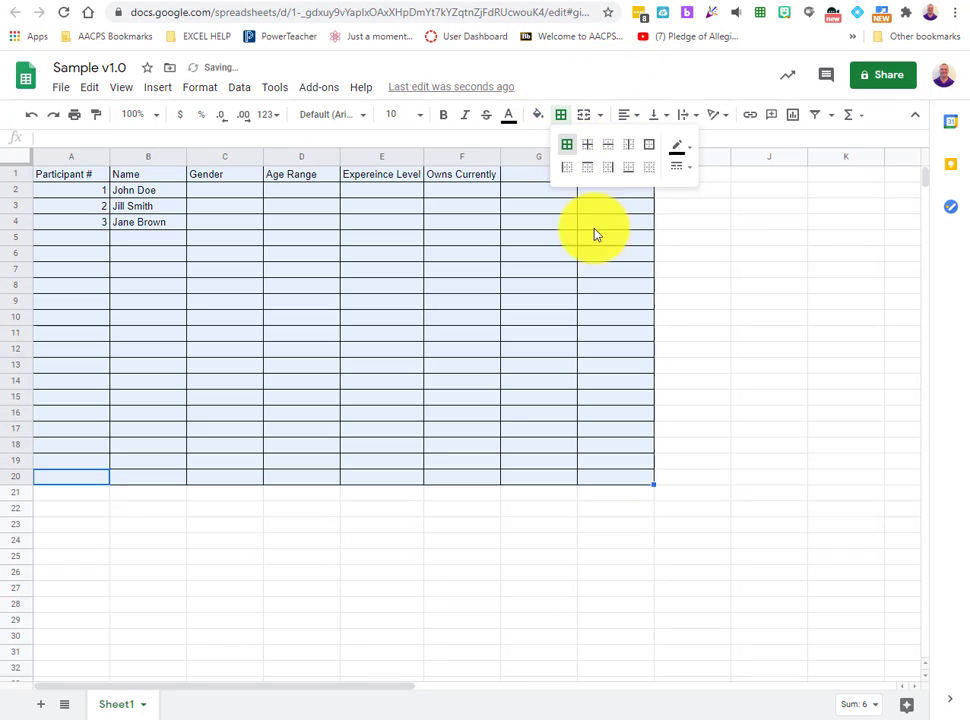
click(228, 700)
click(235, 655)
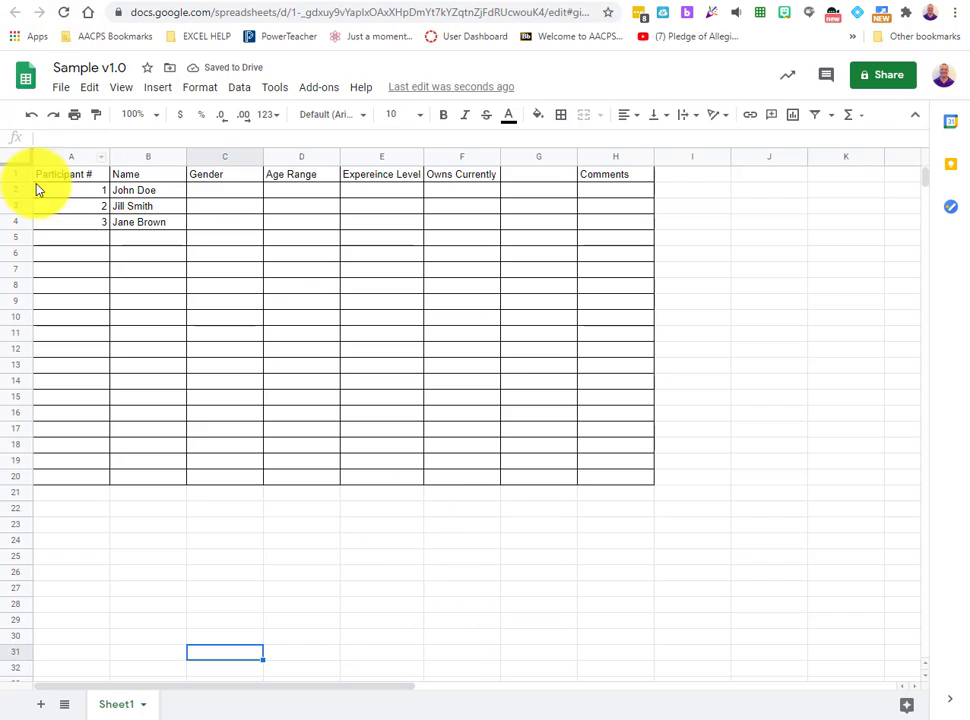
Step: Fill the header cells A1:H1 with light gray and make their text bold
drag(60, 176, 605, 179)
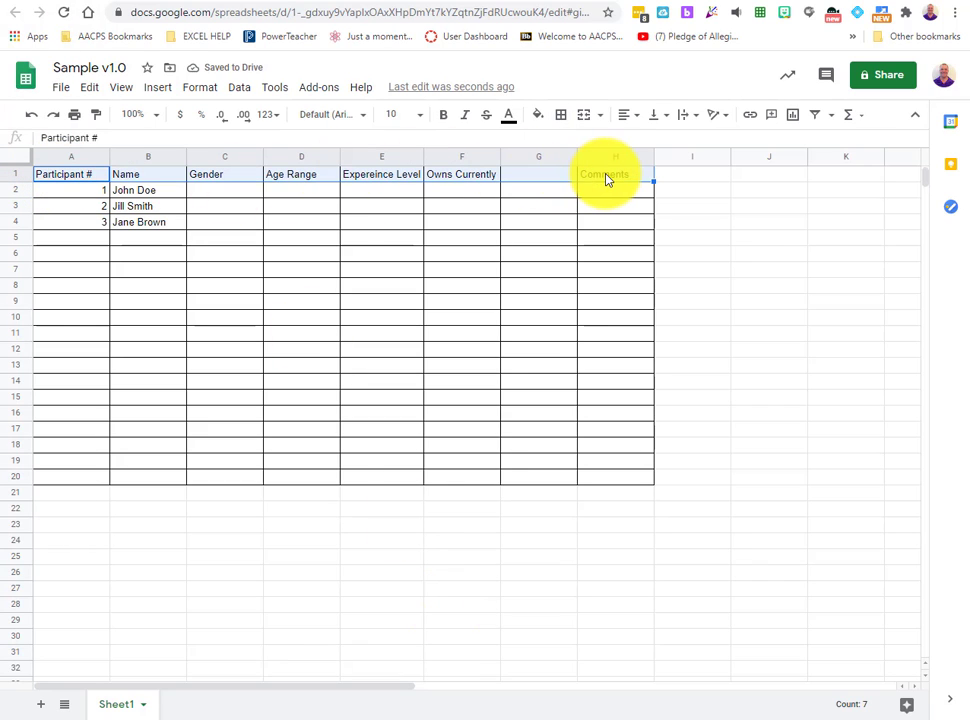
click(538, 115)
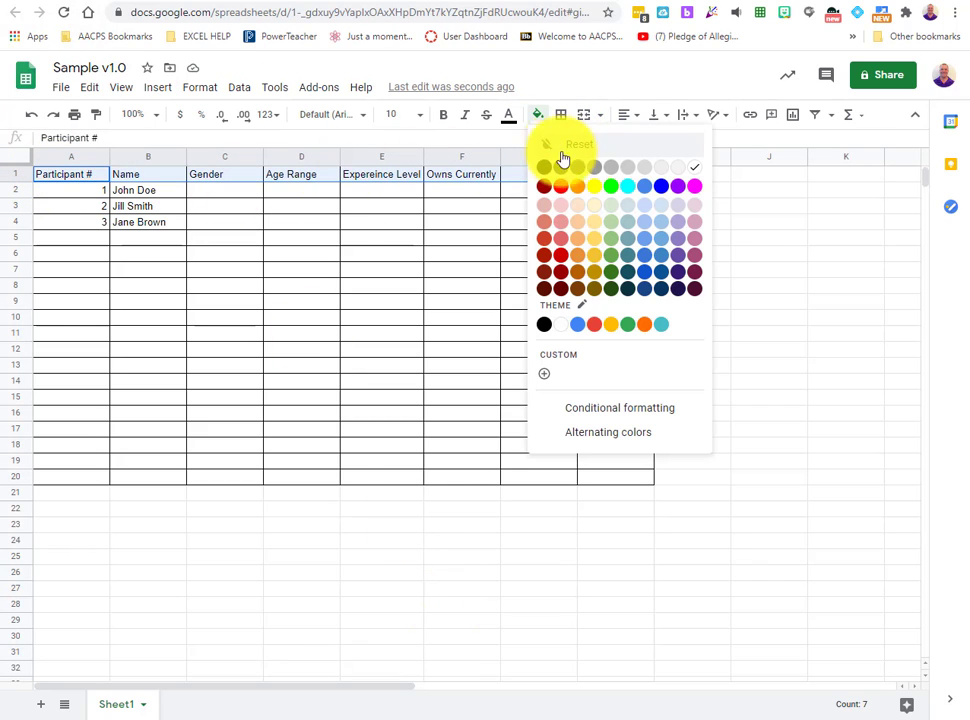
click(645, 168)
click(446, 115)
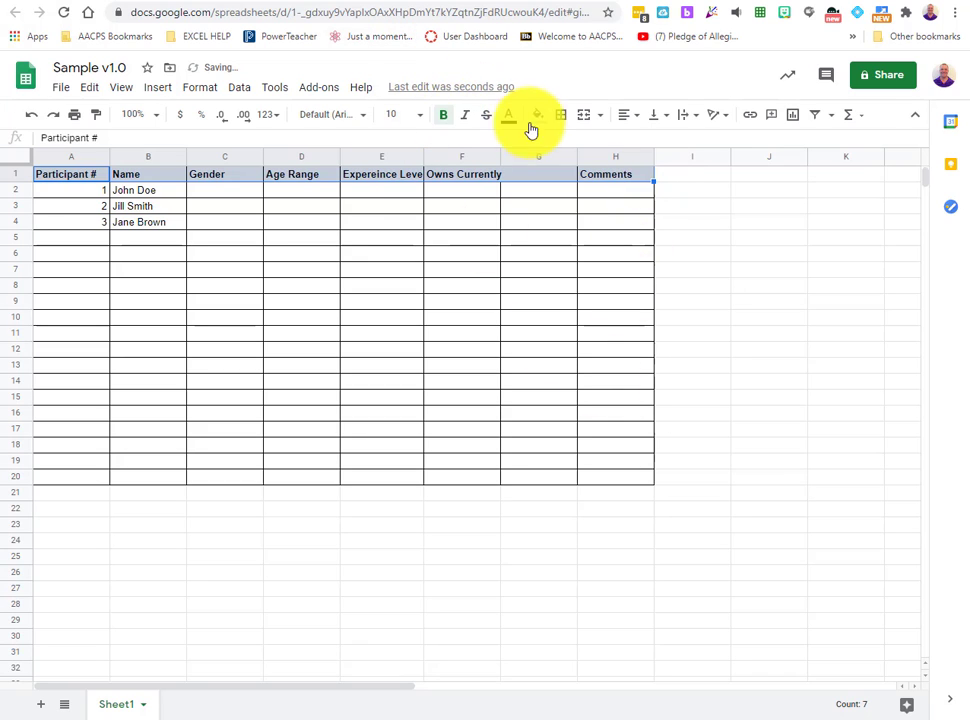
click(628, 115)
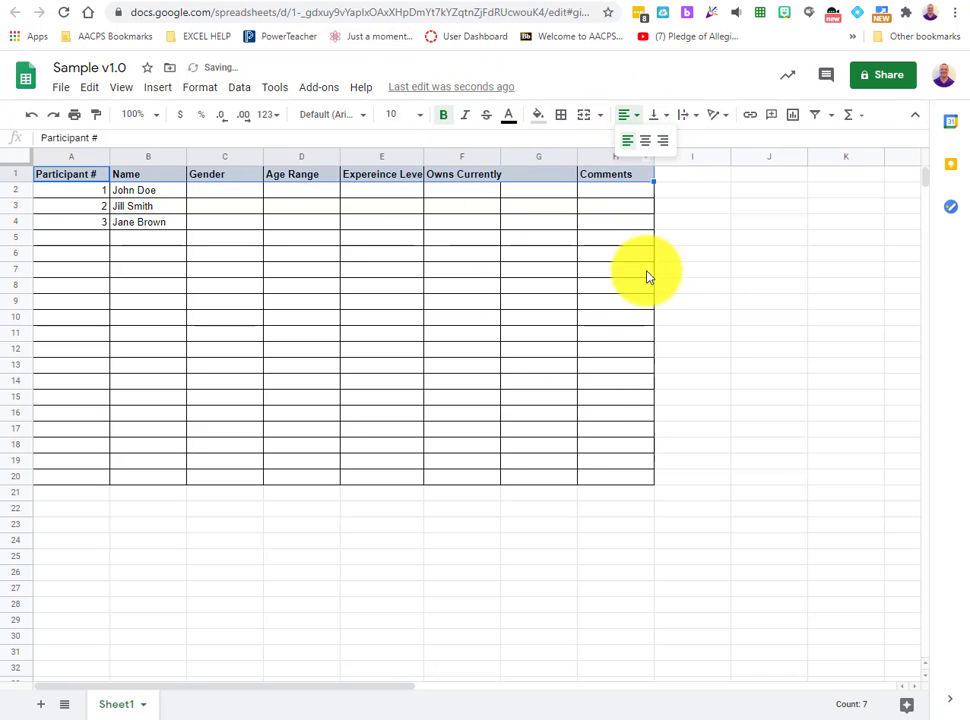
click(560, 527)
Step: Center the Participant # cells A2:A20 horizontally and widen column F to fit its Owns Currently header
drag(68, 197, 93, 478)
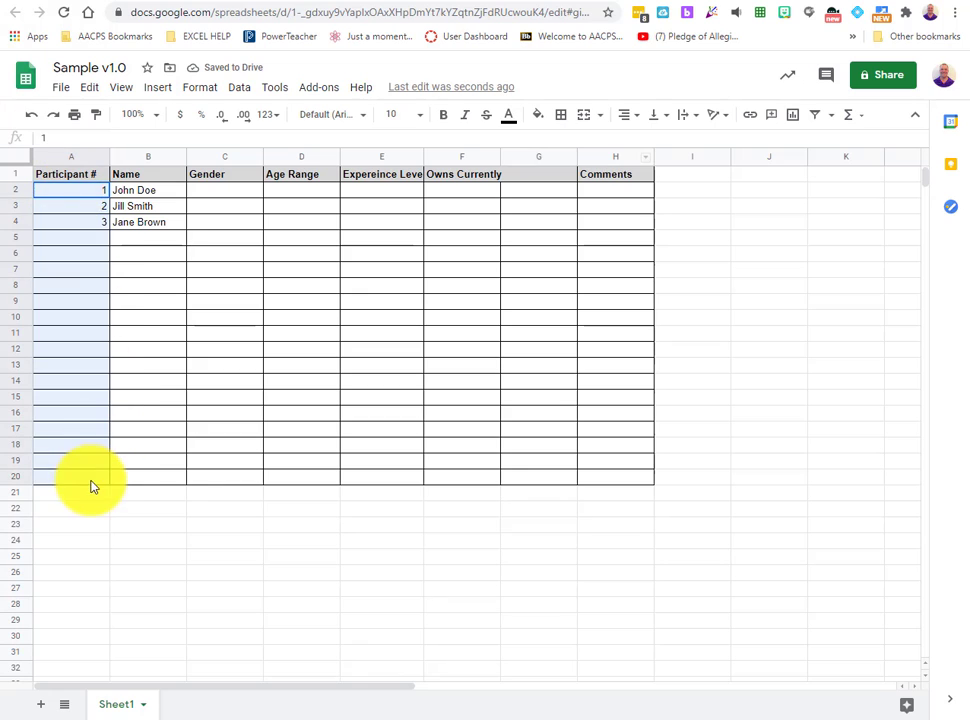
click(630, 116)
click(641, 140)
click(560, 513)
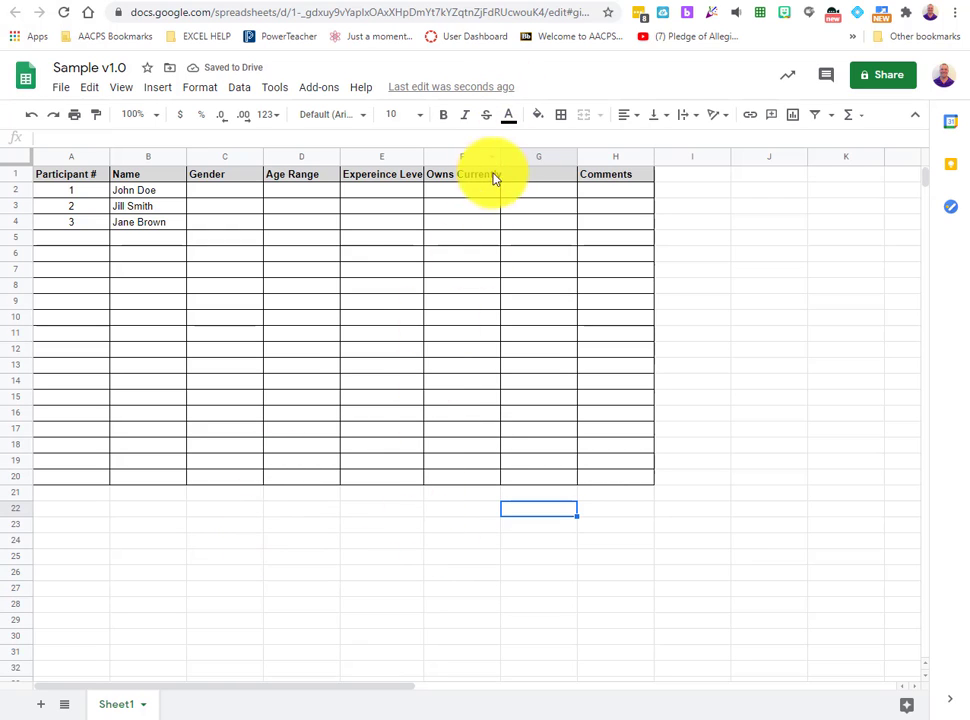
drag(497, 156, 500, 162)
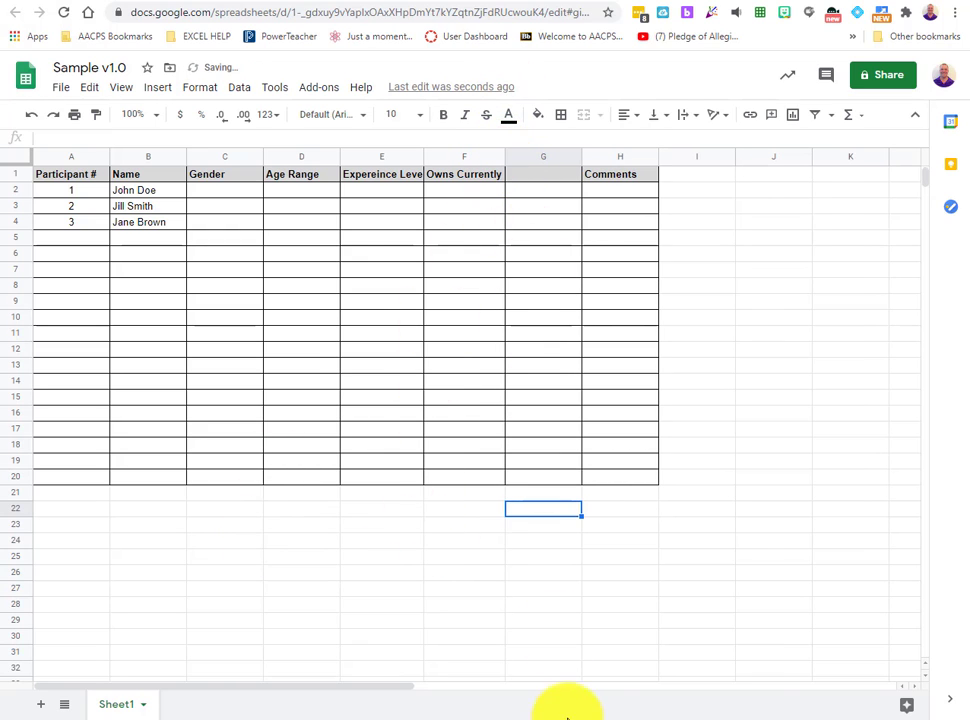
drag(396, 697, 772, 703)
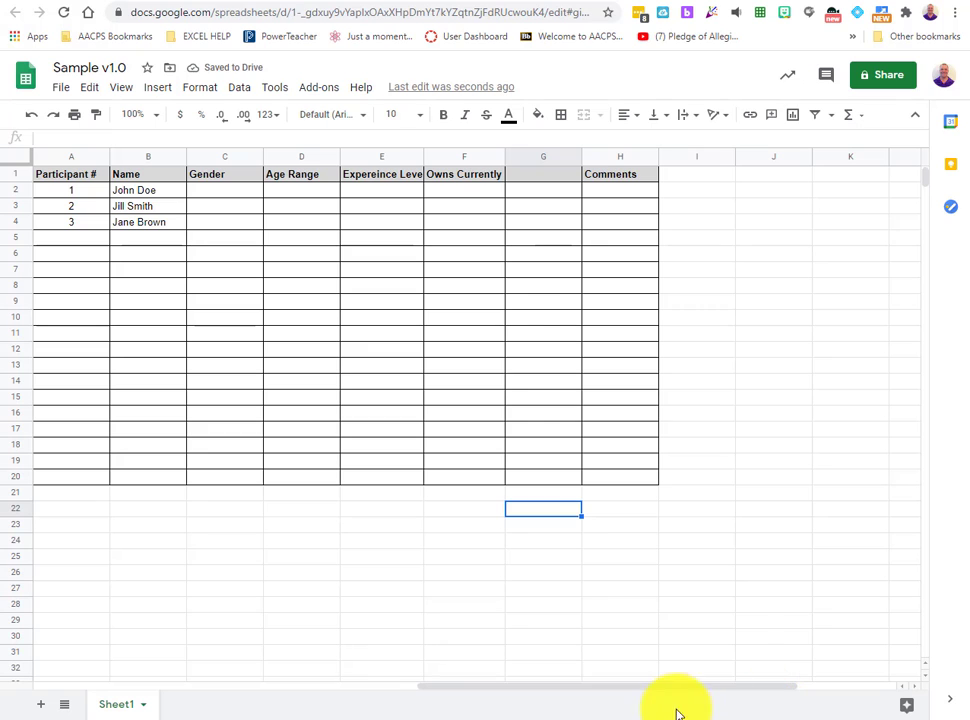
drag(533, 688, 888, 693)
drag(580, 697, 35, 678)
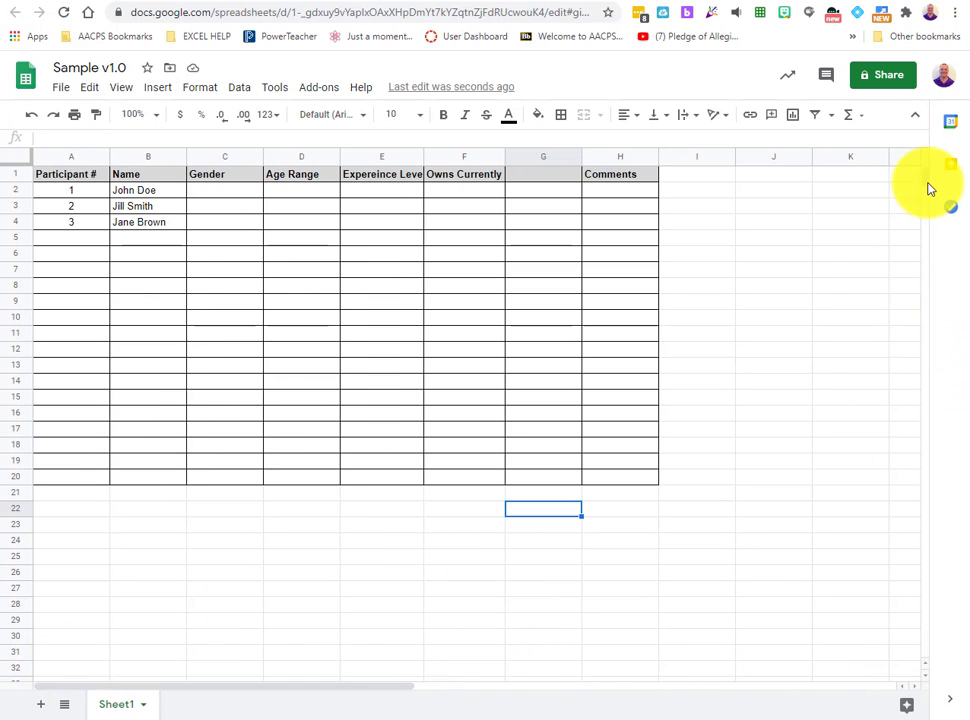
drag(927, 184, 927, 173)
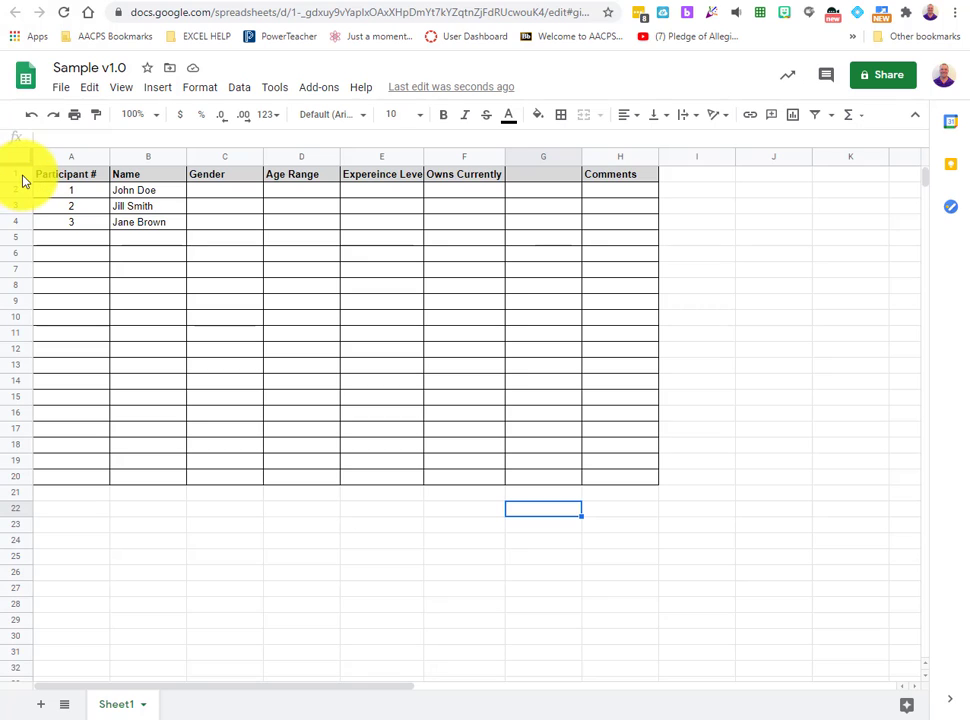
scroll(30, 180, down, 1)
scroll(115, 253, up, 1)
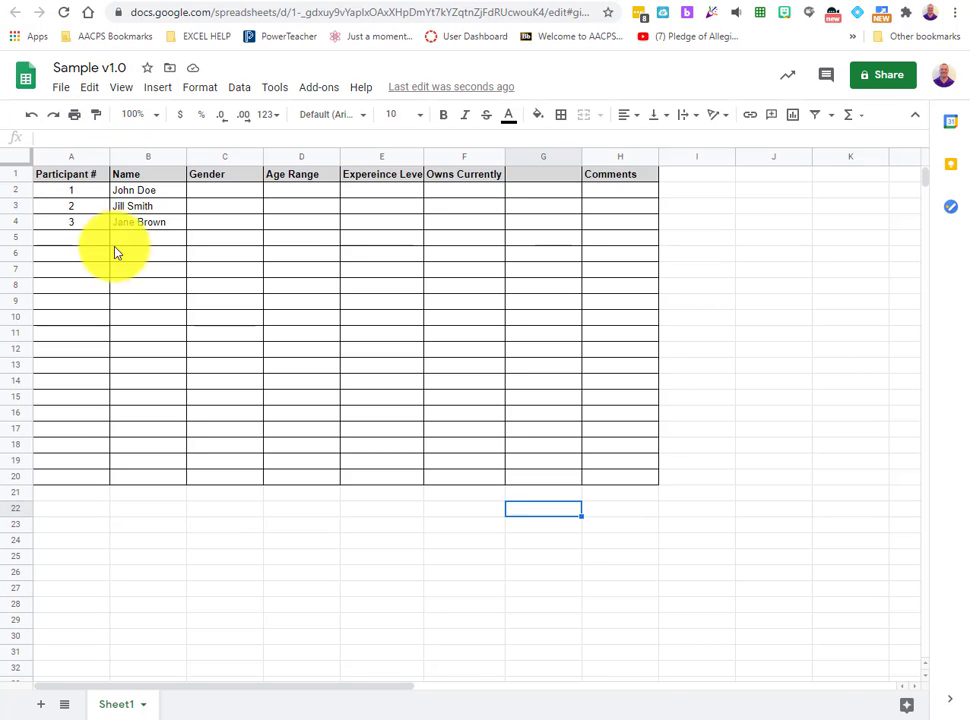
Step: Freeze the first row so the headers stay in place, and check it by moving through the rows
click(121, 89)
mouse_move(139, 115)
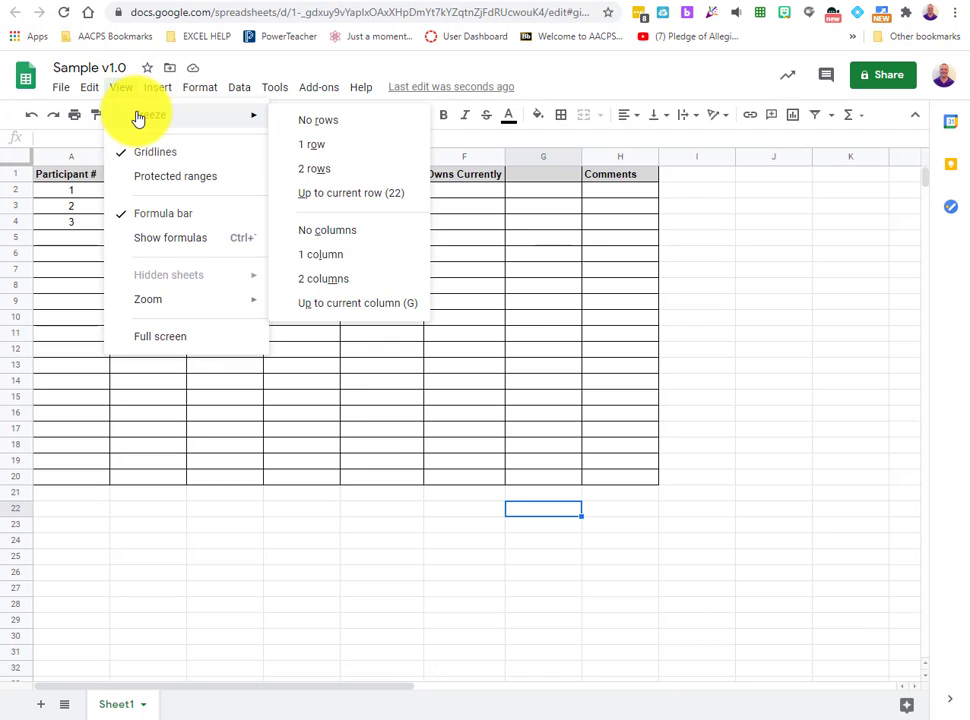
click(324, 141)
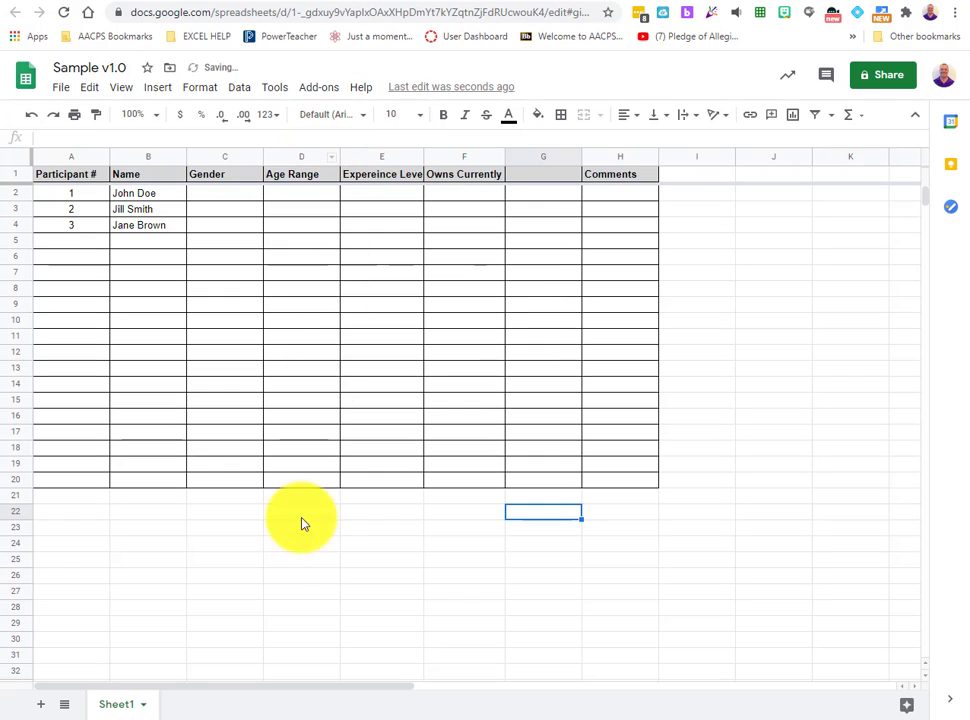
scroll(459, 461, down, 1)
scroll(465, 463, up, 1)
scroll(465, 467, down, 2)
scroll(465, 467, up, 2)
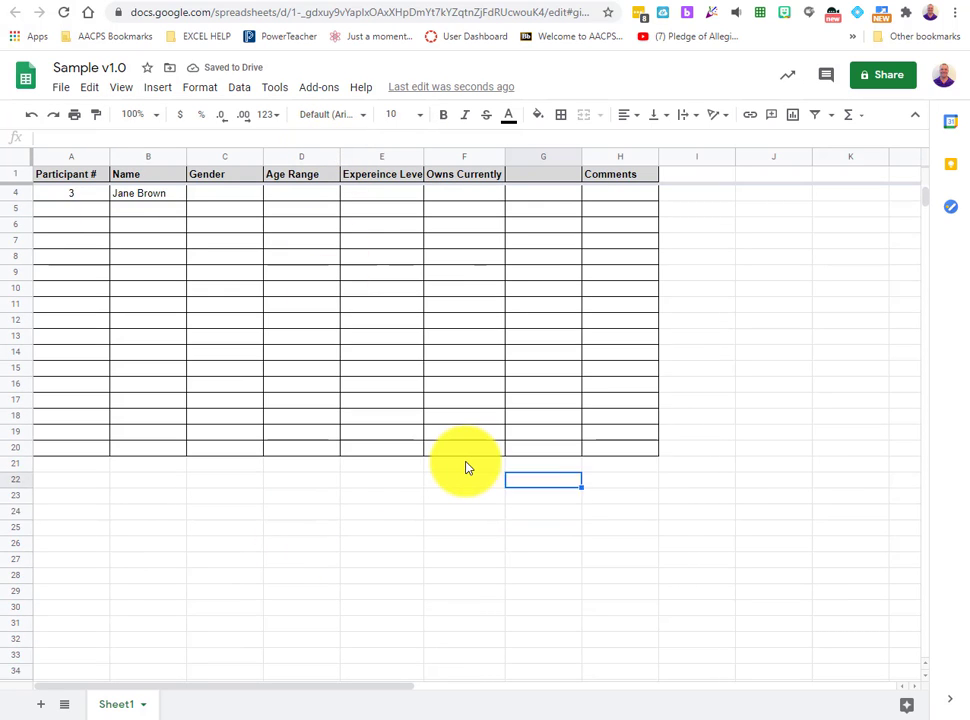
scroll(465, 466, down, 3)
scroll(466, 465, up, 3)
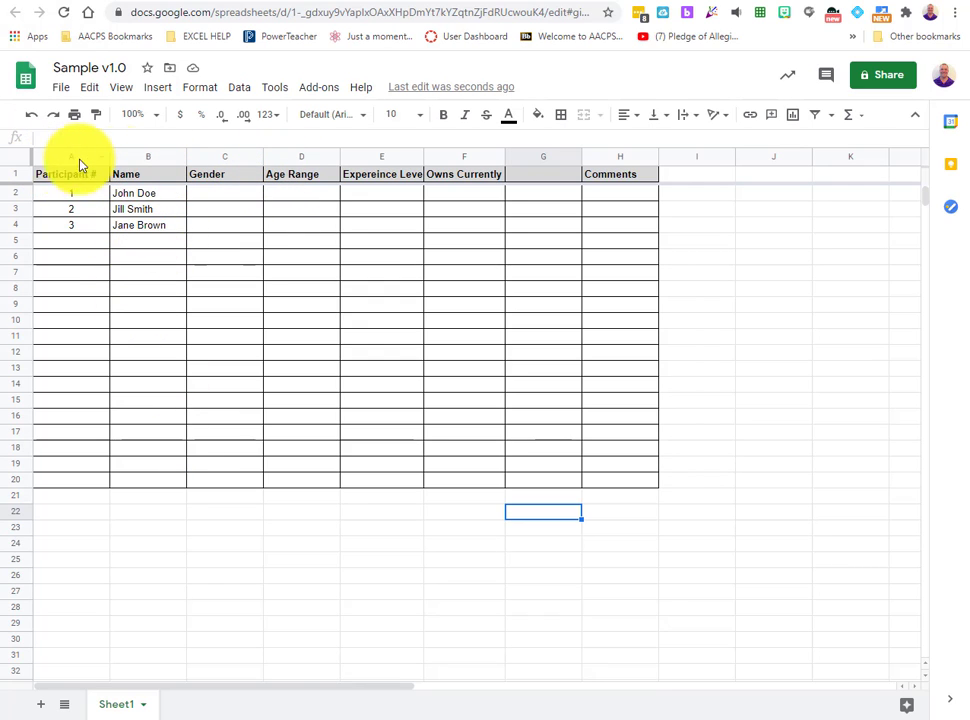
Step: Freeze the columns up to the Age Range column (D)
click(278, 160)
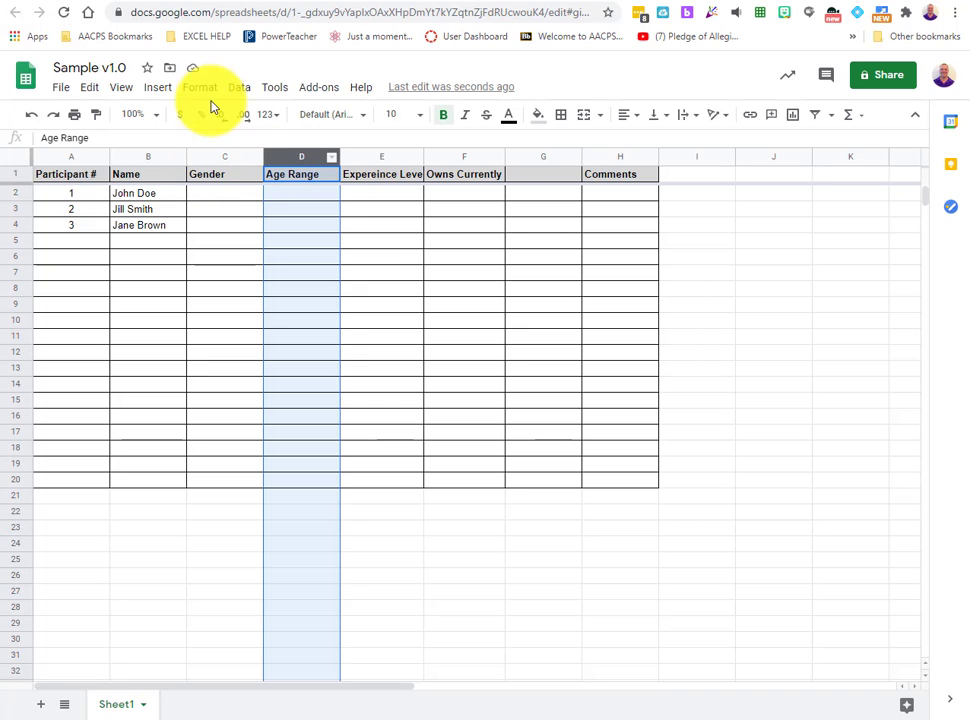
click(122, 88)
mouse_move(166, 121)
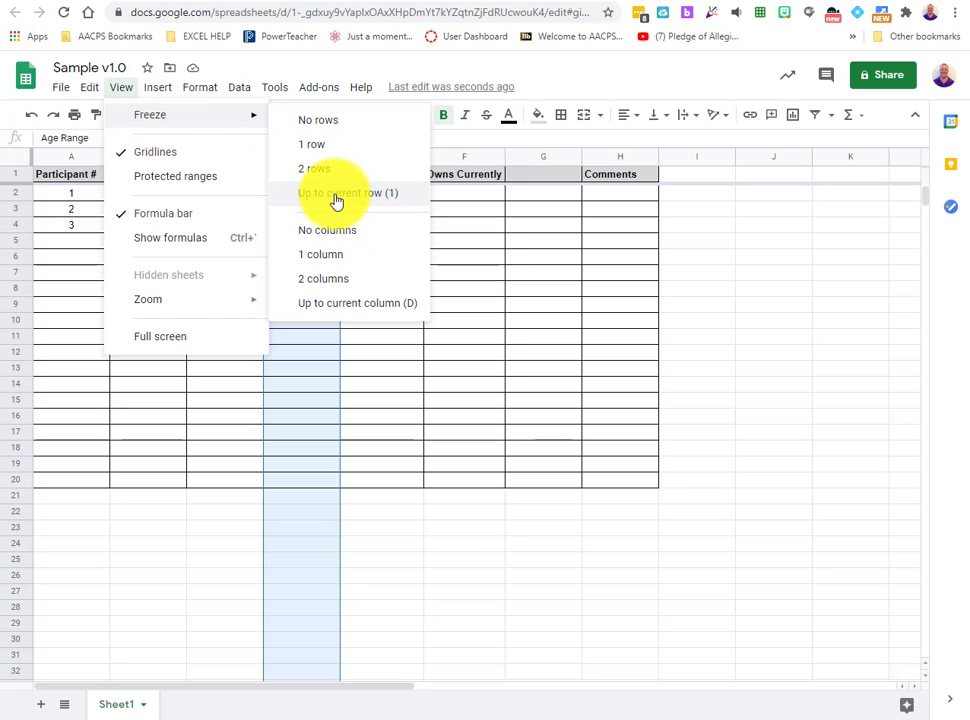
click(335, 304)
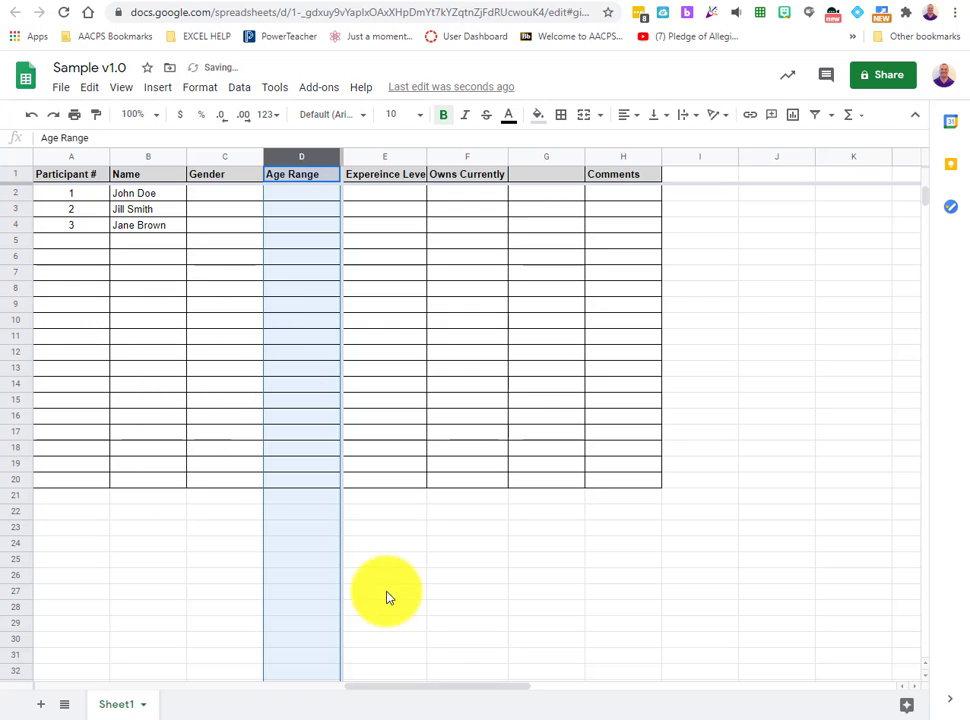
mouse_move(411, 687)
mouse_down()
mouse_move(444, 690)
mouse_move(329, 686)
mouse_move(420, 684)
mouse_up()
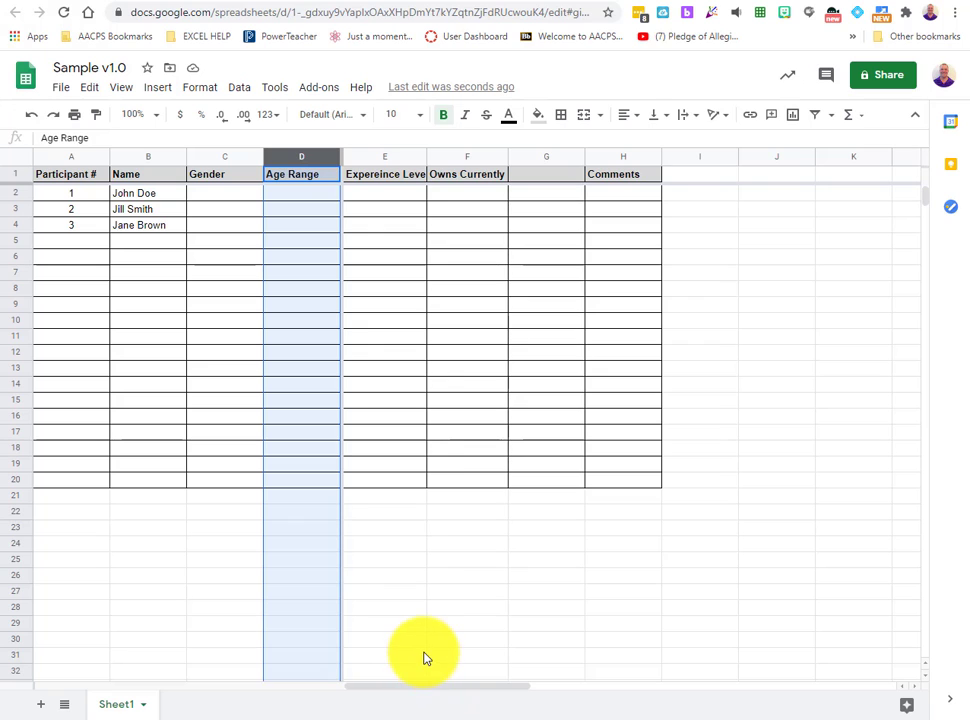
Step: Undo the column freeze and the stray entry over the Age Range header in D1
key(ctrl+z)
text(z)
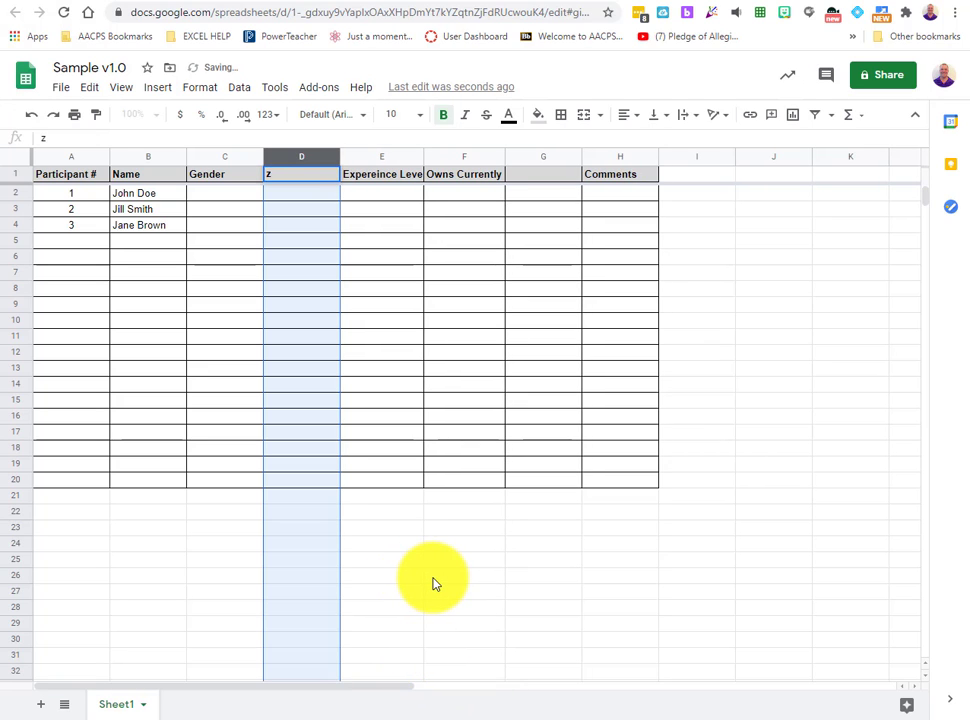
click(440, 572)
key(ctrl+z)
click(446, 563)
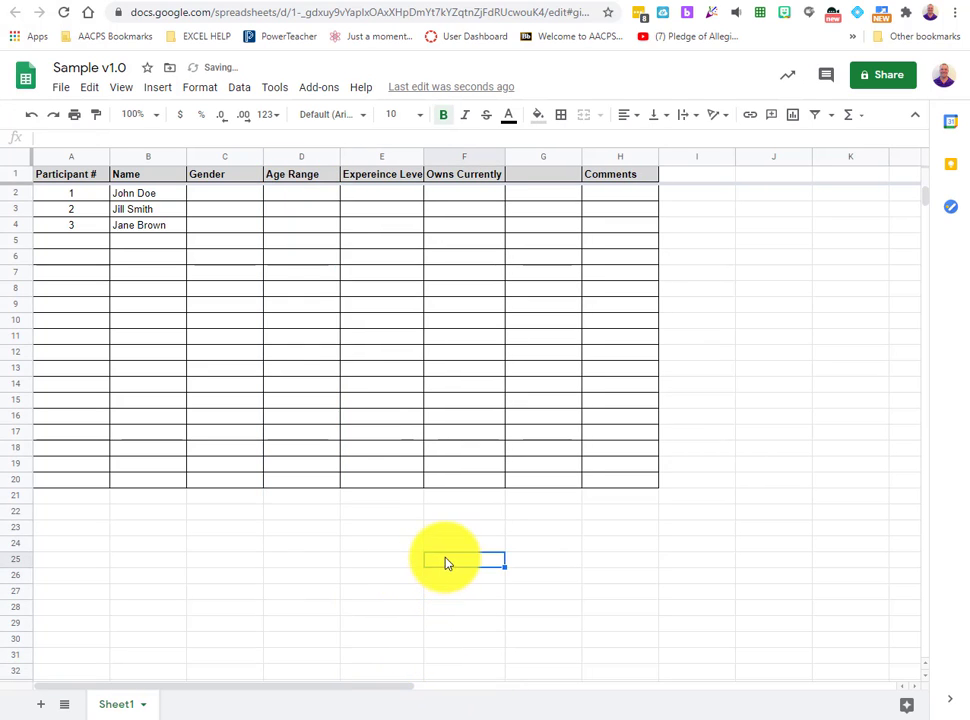
click(282, 608)
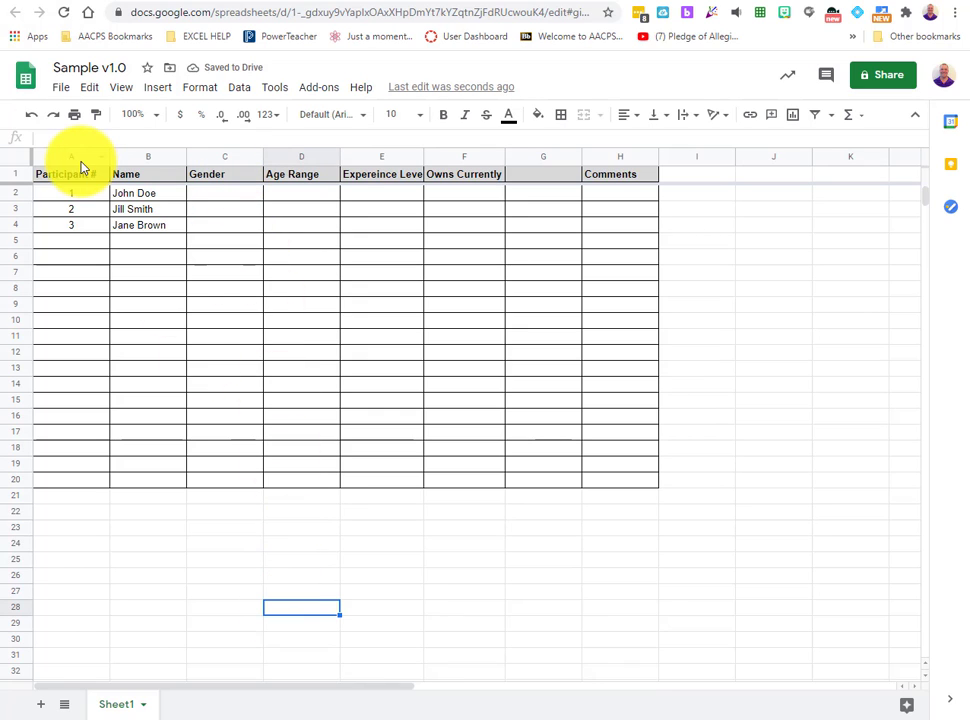
Step: Freeze the first two columns, Participant # and Name
drag(43, 162, 147, 168)
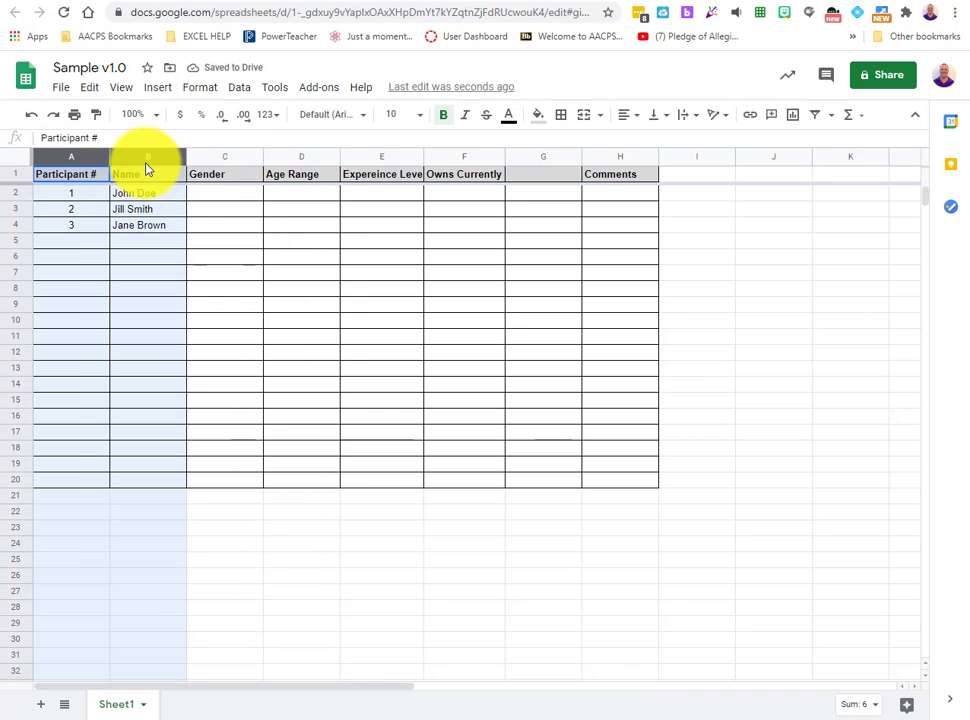
click(78, 158)
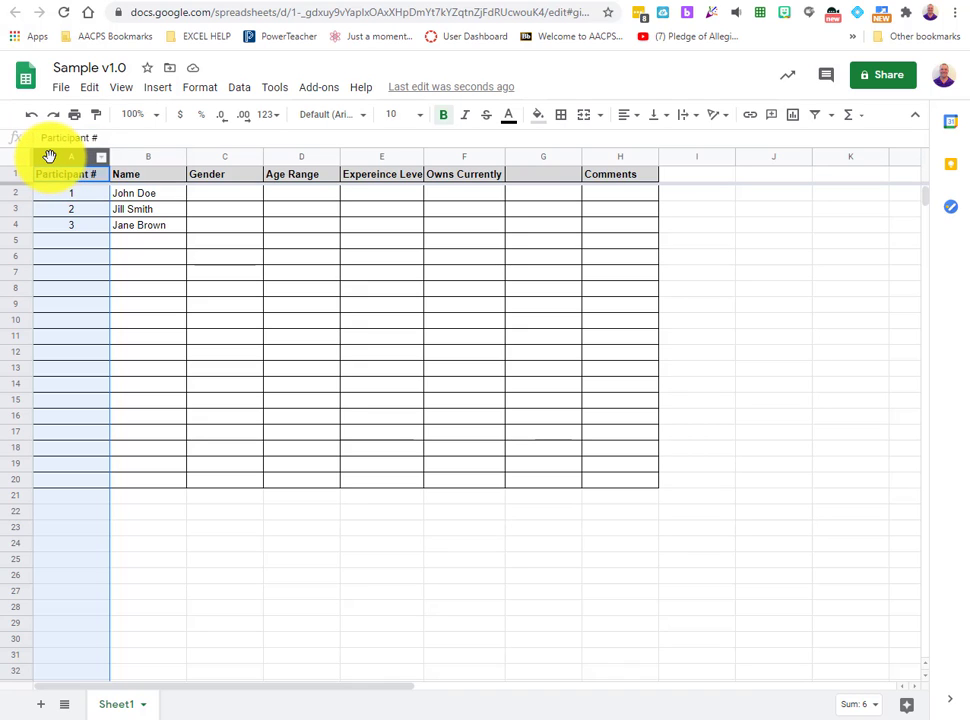
drag(49, 156, 148, 162)
click(300, 591)
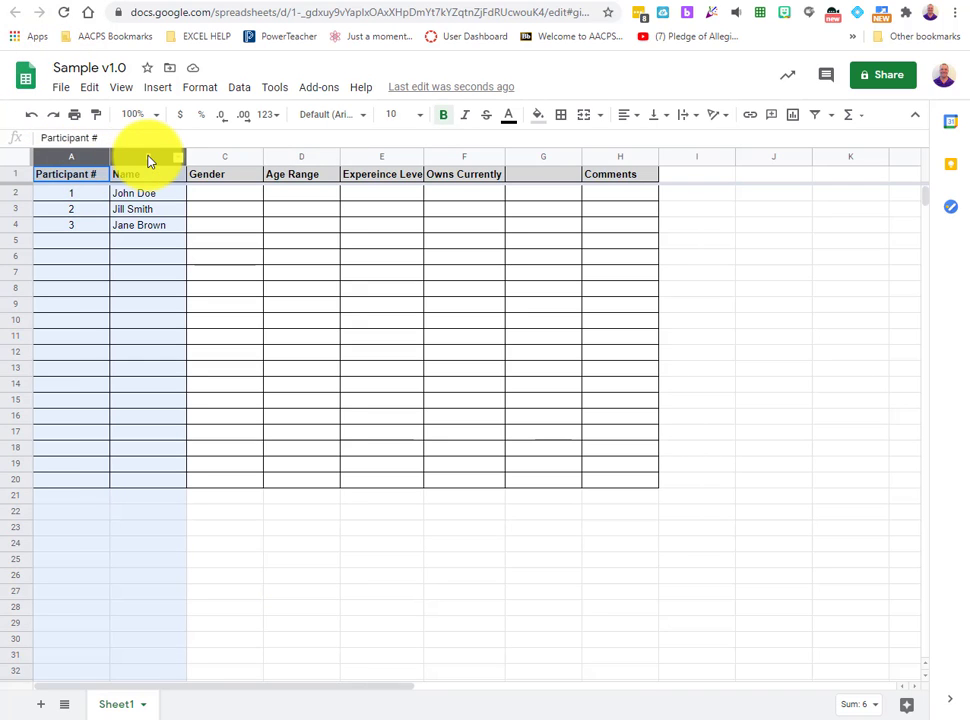
click(120, 90)
mouse_move(184, 118)
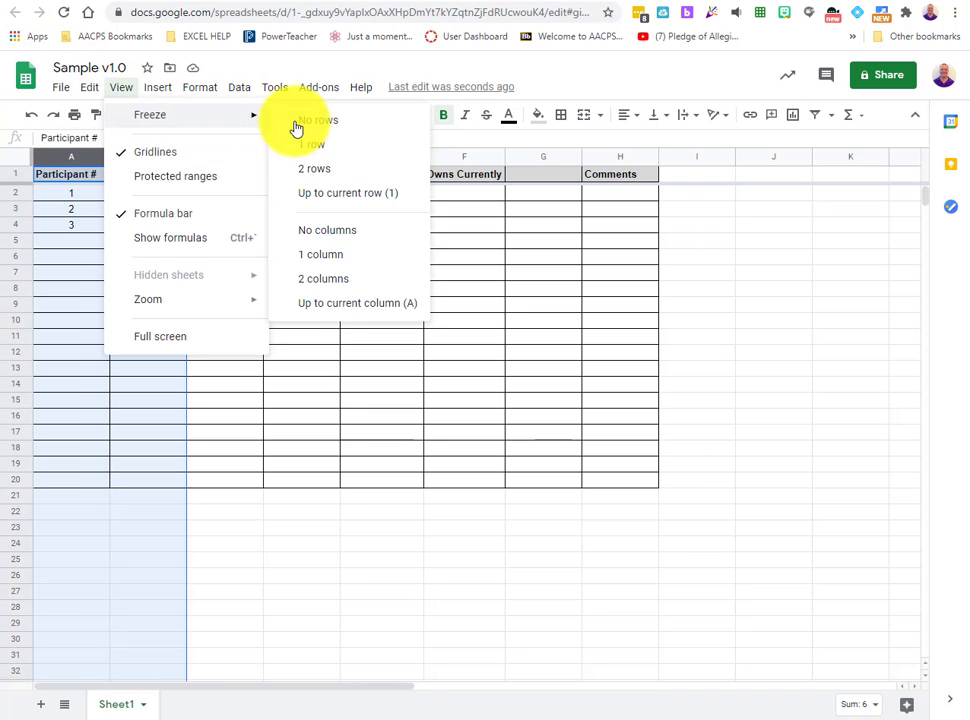
click(324, 279)
click(380, 607)
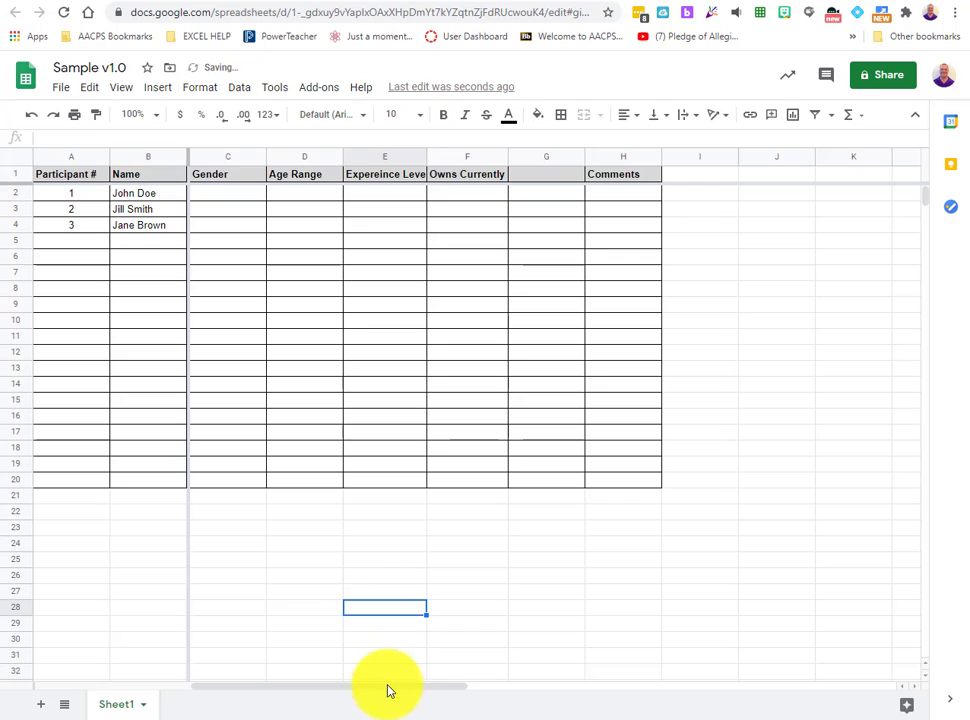
drag(400, 688, 279, 680)
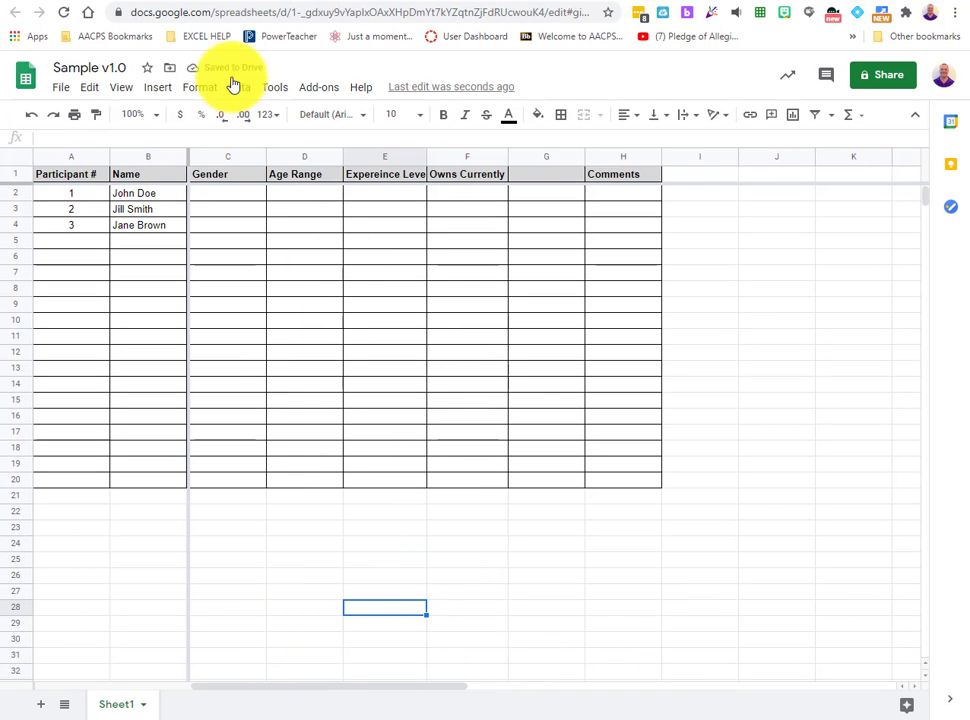
Step: Enter the gender options Male and Female in C24 and C25 below the table
click(212, 532)
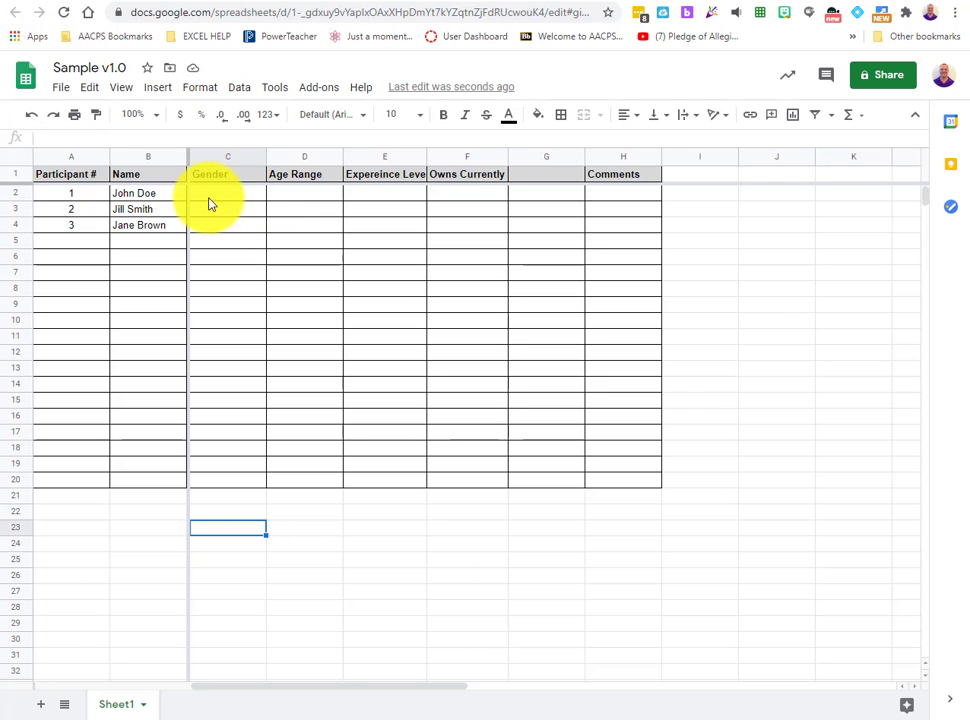
click(223, 546)
text(Mal)
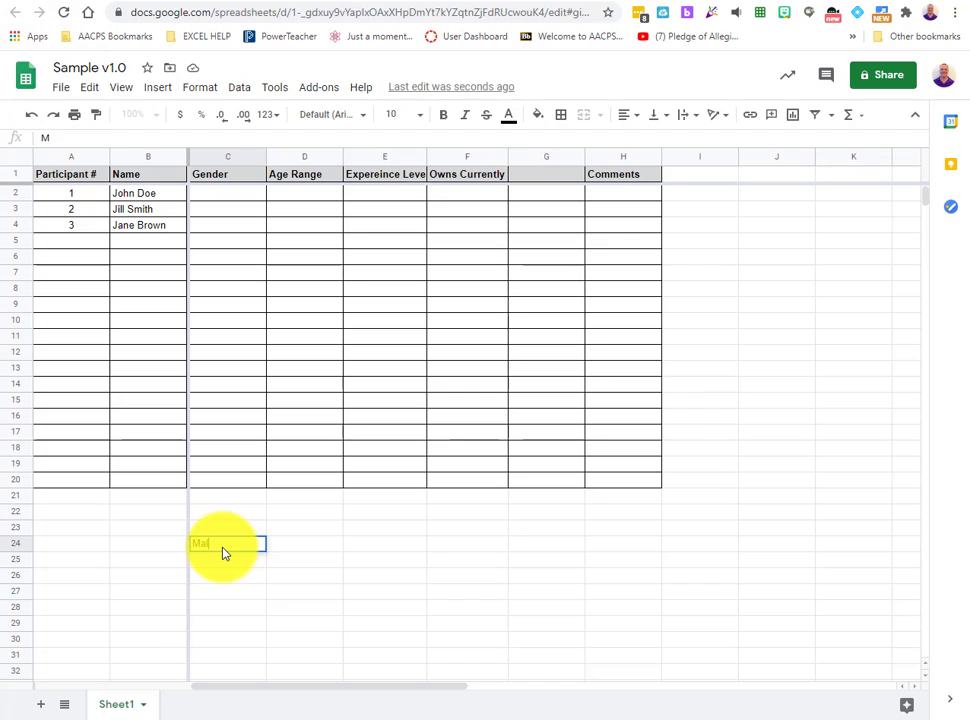
text(e)
key(Return)
text(Fe)
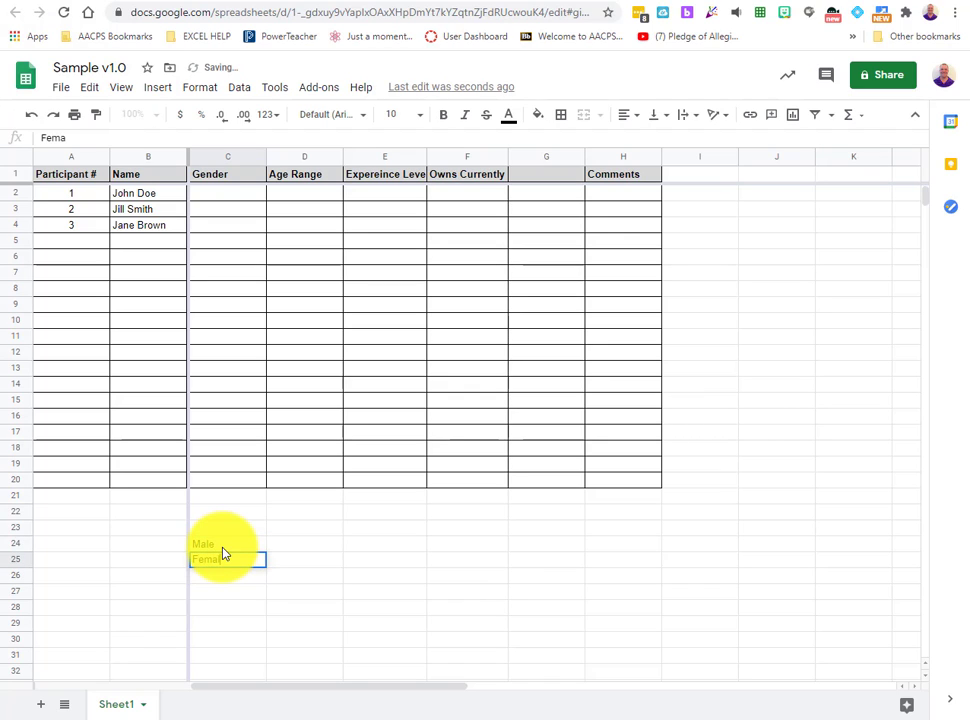
Step: Replace the gender options in C24 and C25 with the abbreviations M and F
click(223, 549)
text(M)
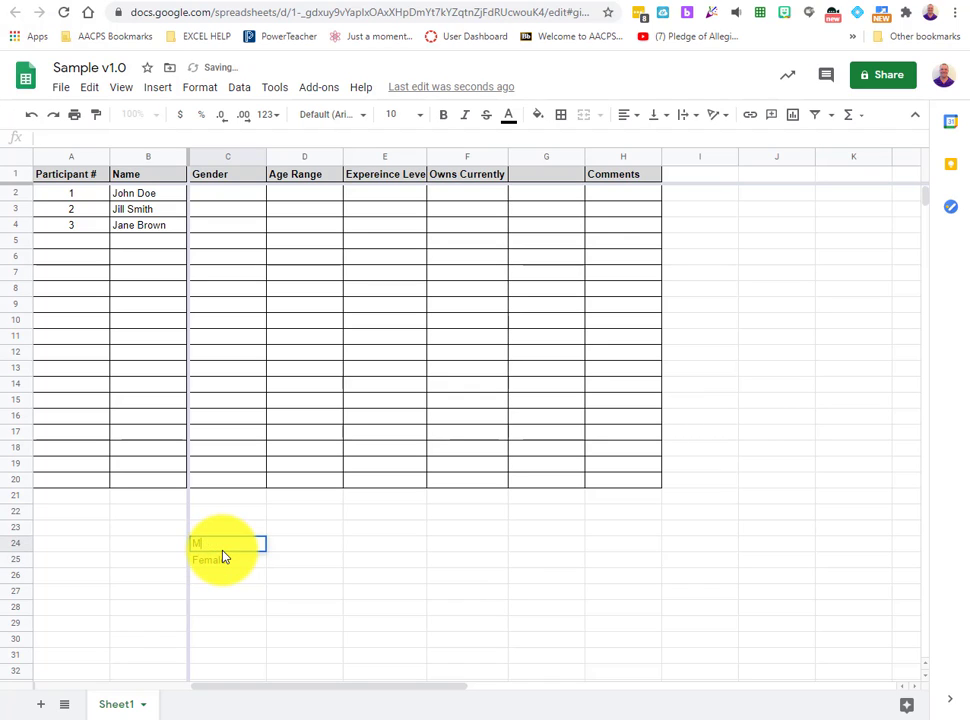
key(Return)
text(F)
click(283, 570)
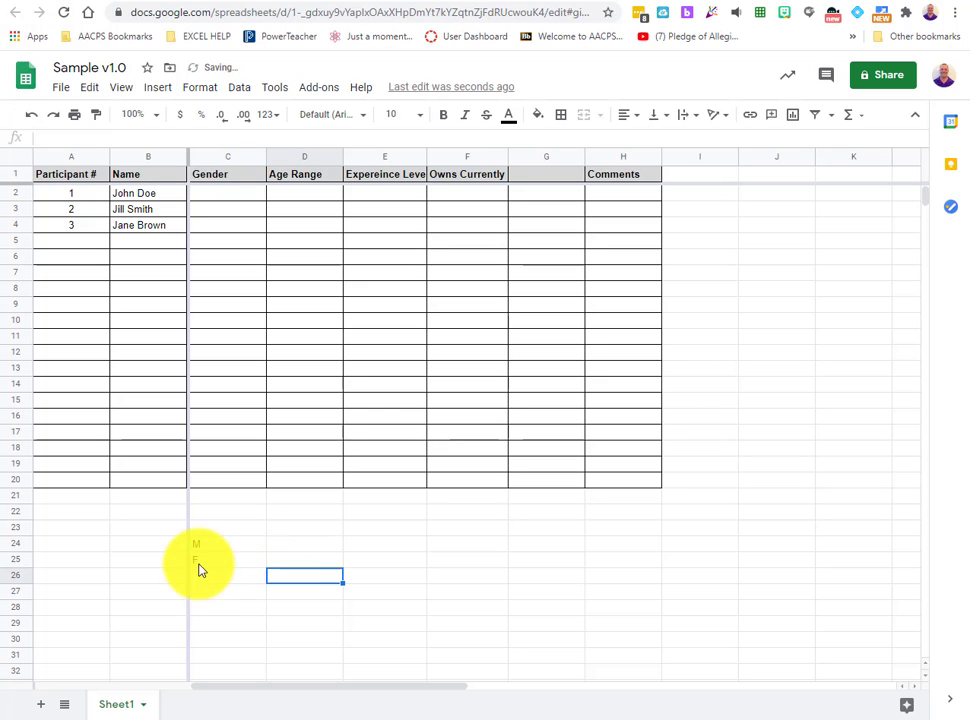
Step: Add an outer border around the gender option list in C23:C25, including the blank cell above M
drag(222, 532, 225, 565)
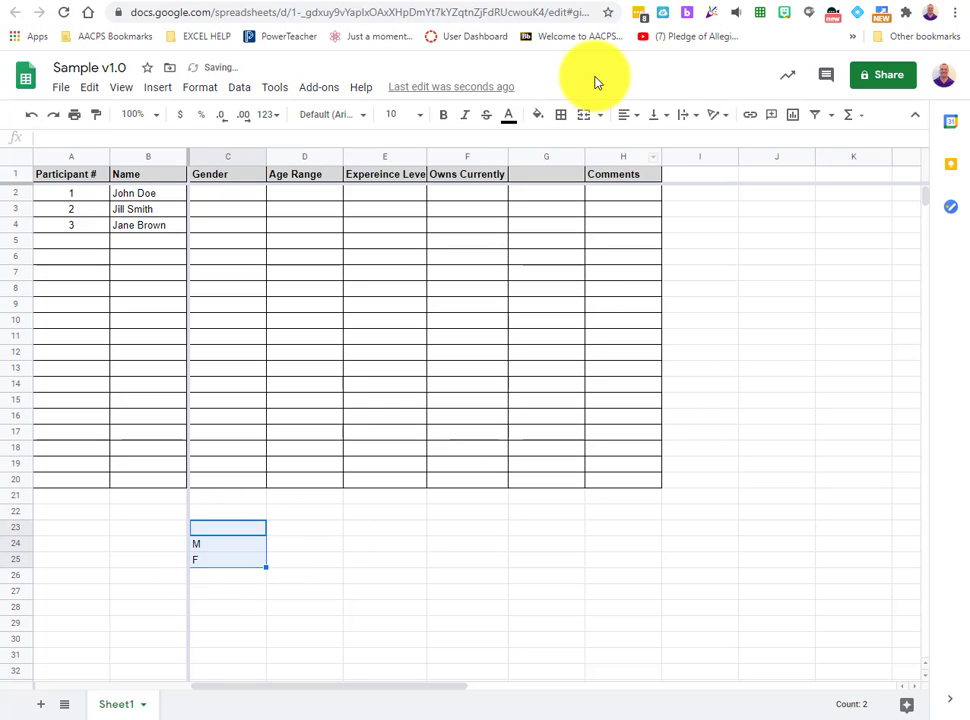
click(560, 115)
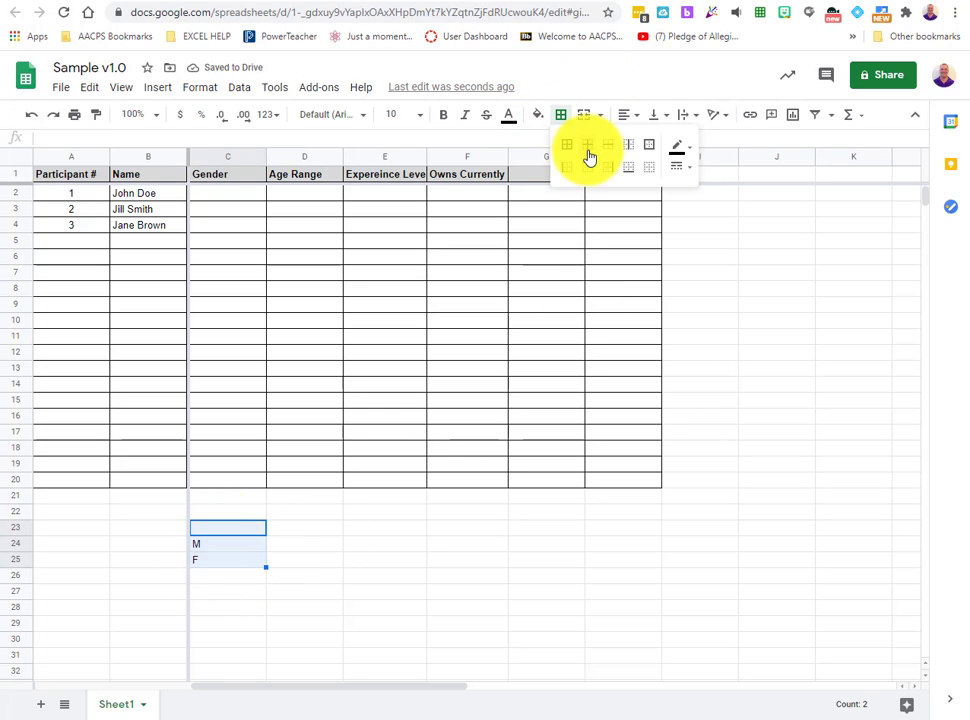
click(647, 146)
click(505, 530)
click(215, 640)
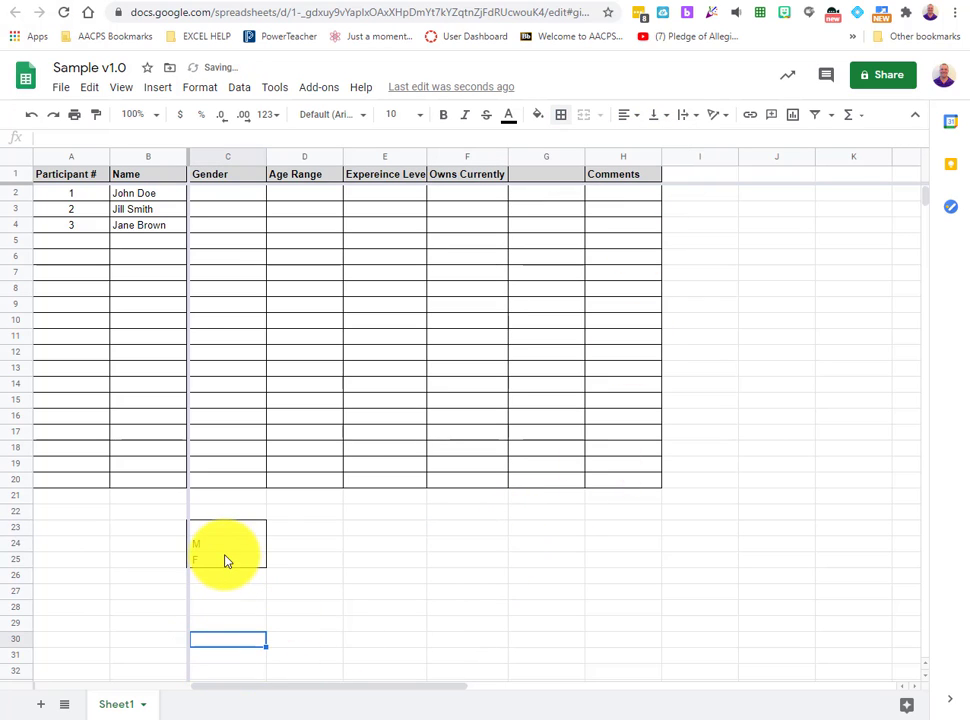
click(237, 195)
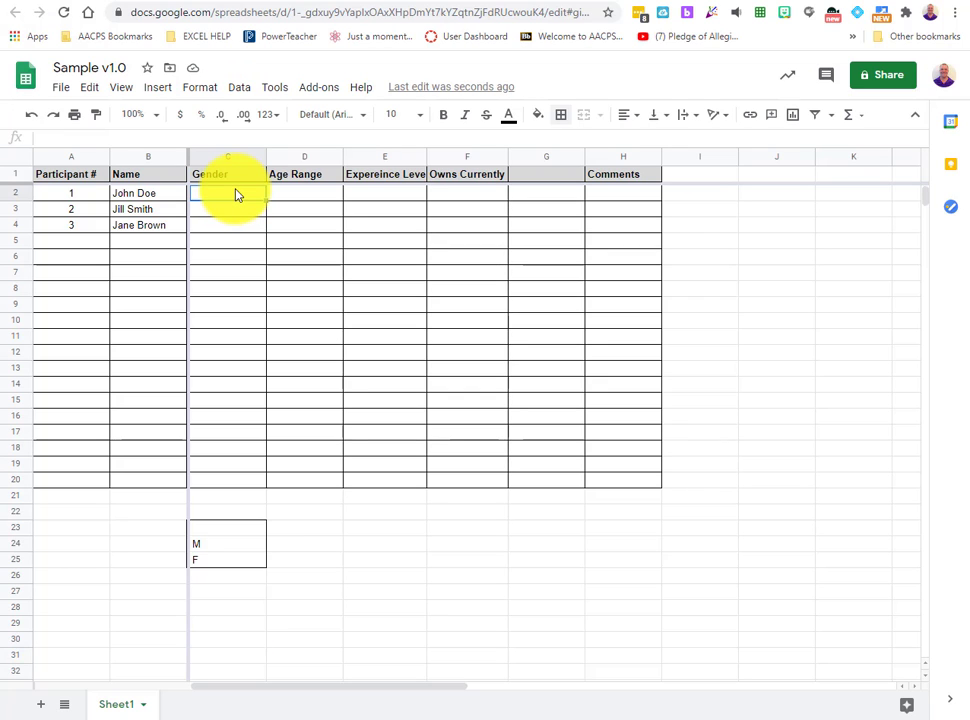
click(238, 89)
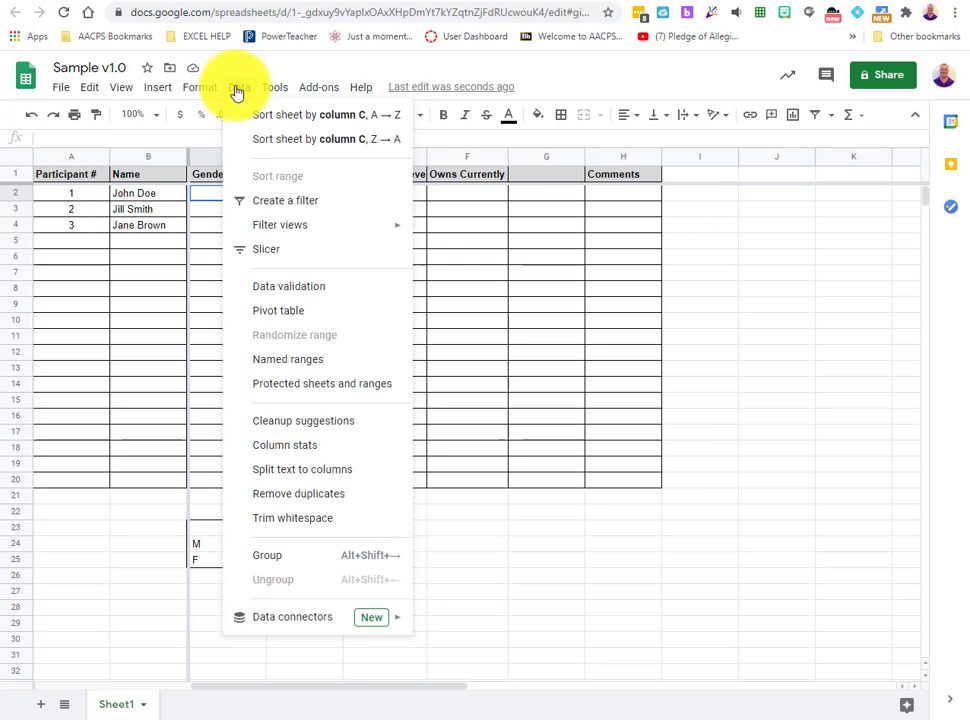
click(300, 287)
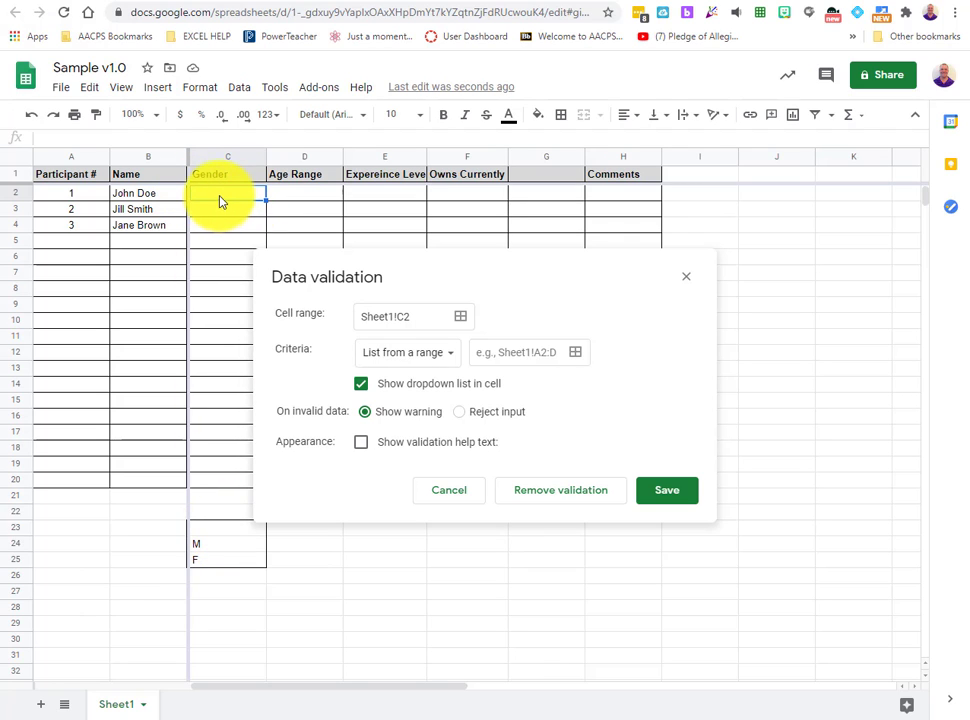
click(219, 530)
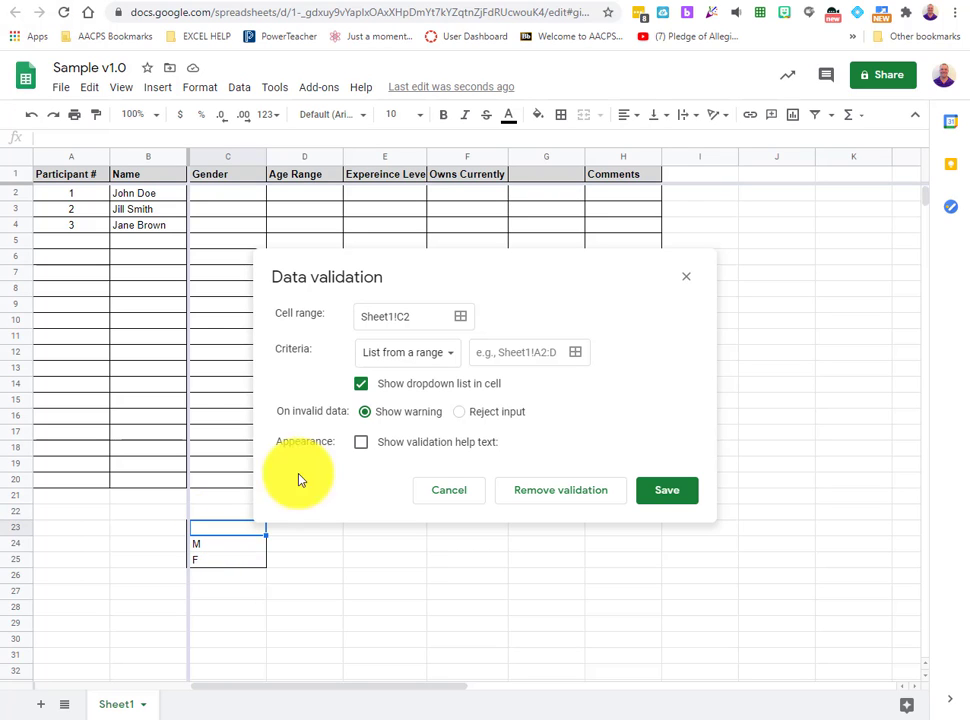
click(507, 352)
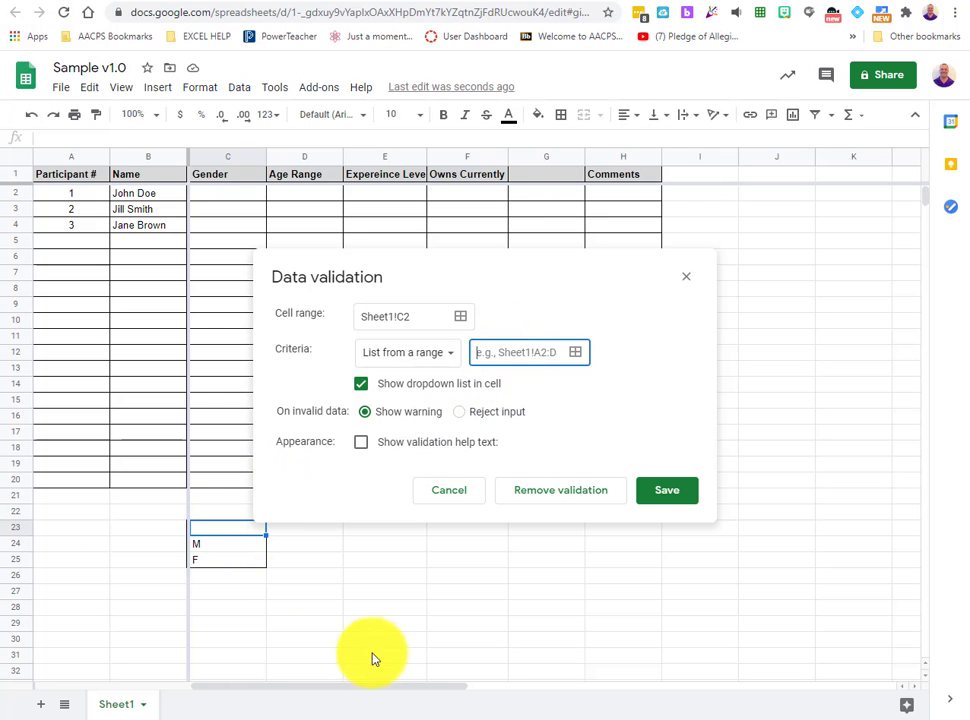
key(Escape)
click(524, 548)
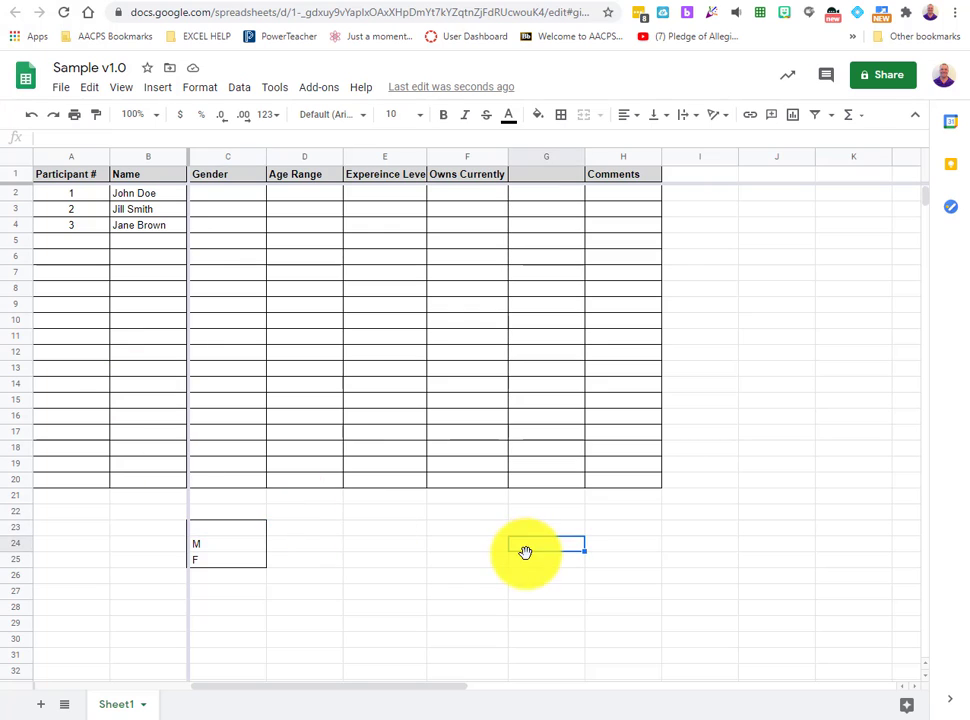
scroll(234, 199, down, 1)
scroll(229, 212, up, 1)
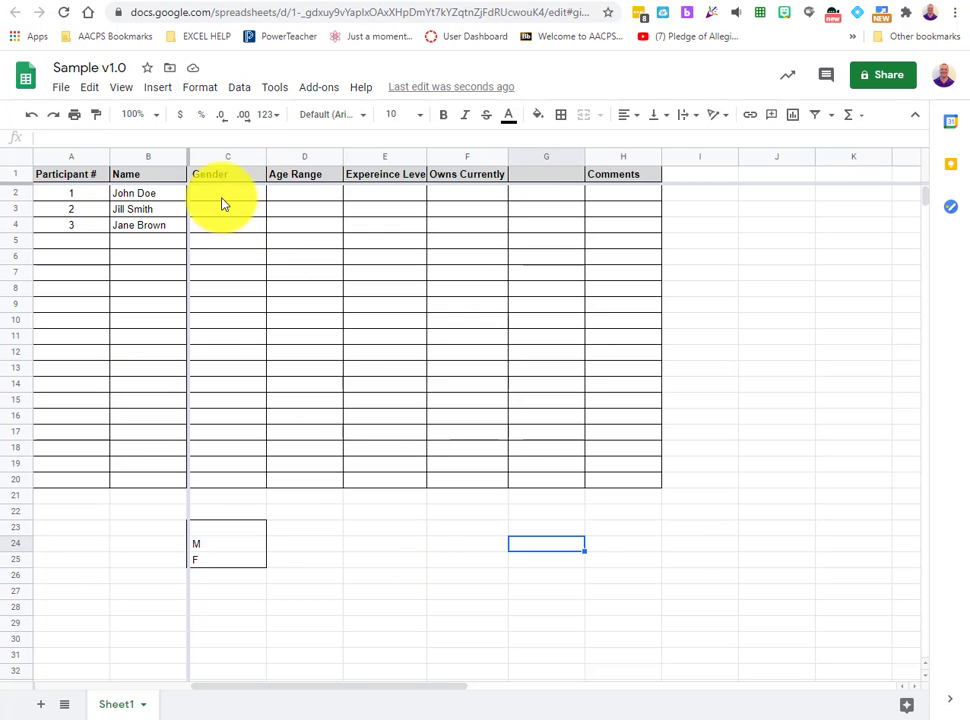
Step: Add a dropdown list to Gender cell C2 through data validation from the range C23:C25, and check its choices
click(222, 196)
click(239, 89)
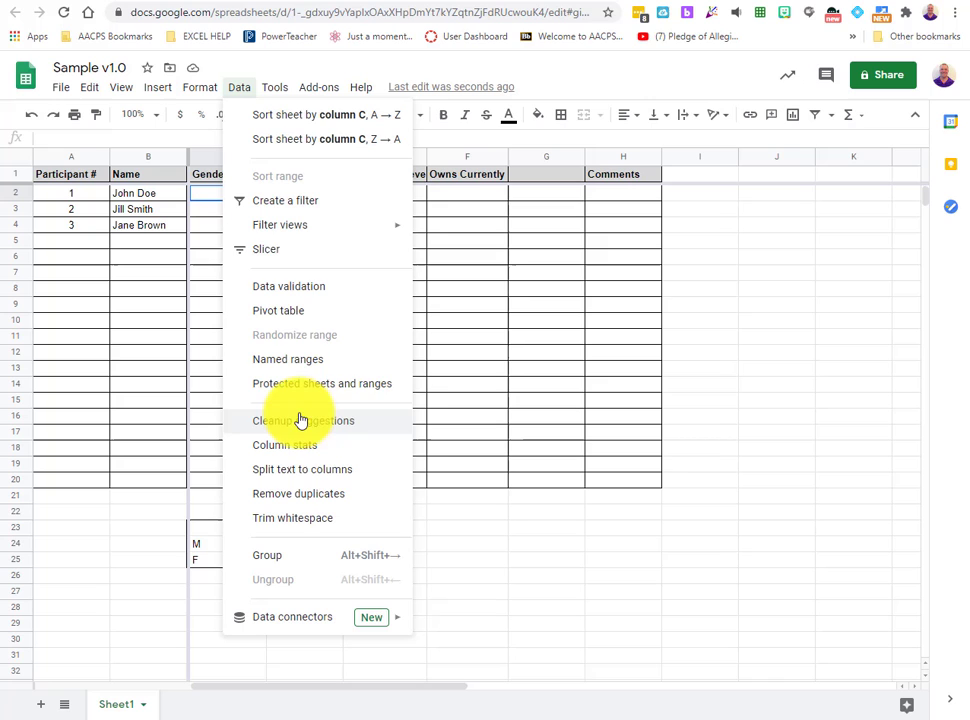
click(278, 288)
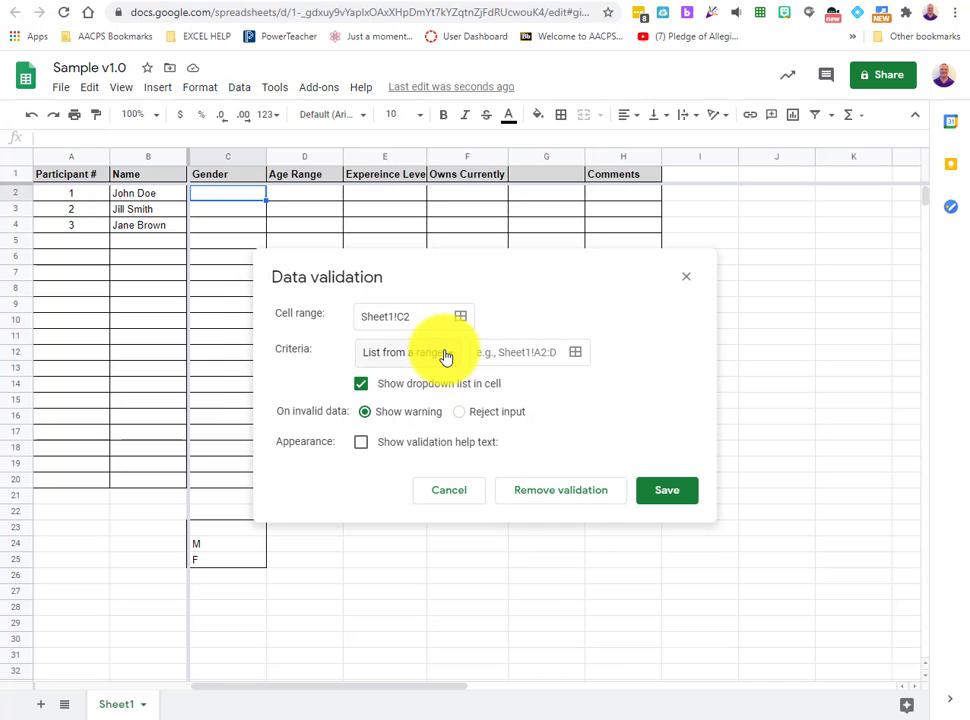
click(520, 352)
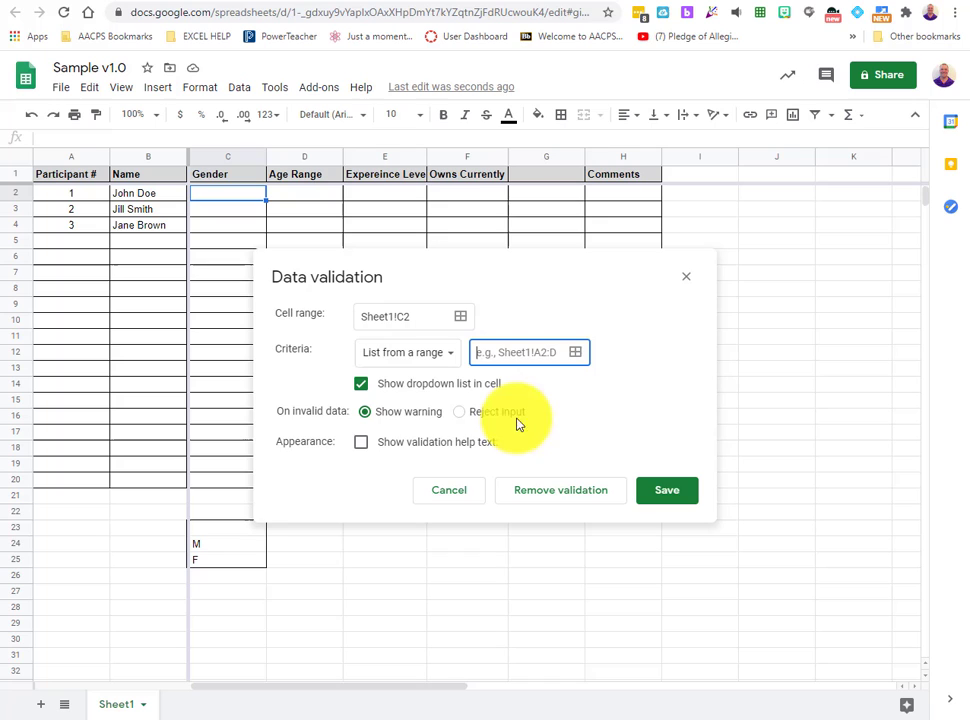
click(220, 535)
drag(220, 535, 222, 568)
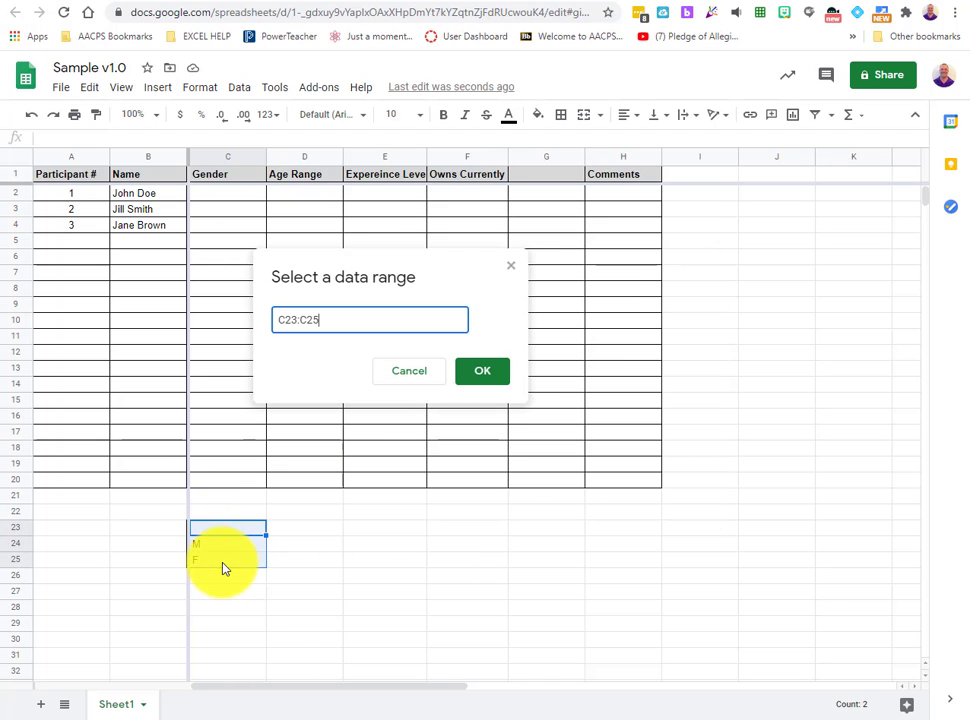
click(484, 372)
click(670, 491)
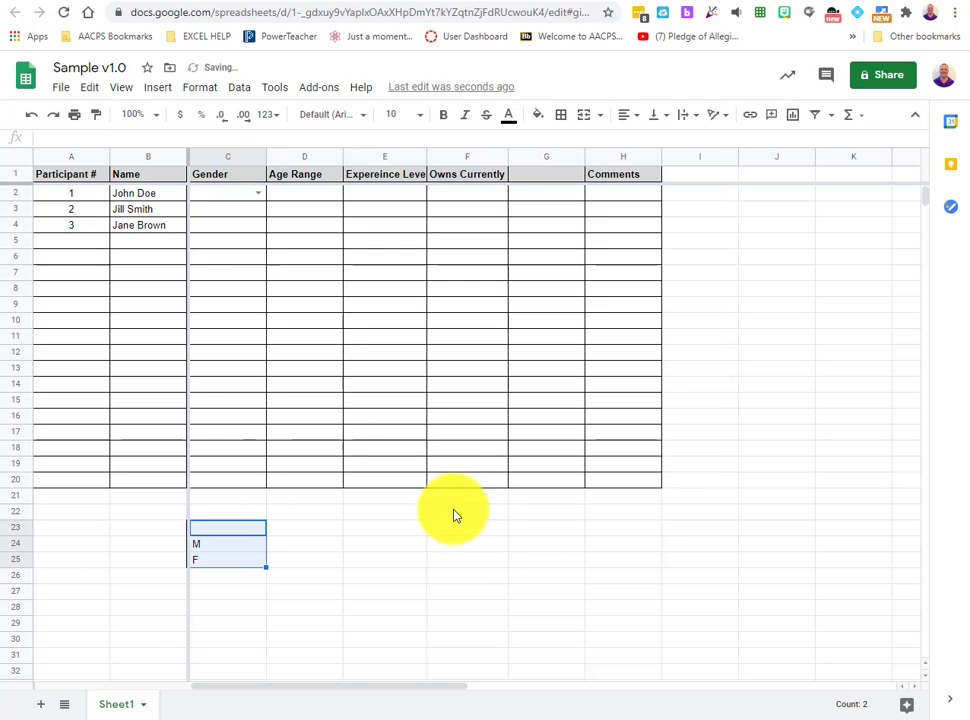
click(259, 193)
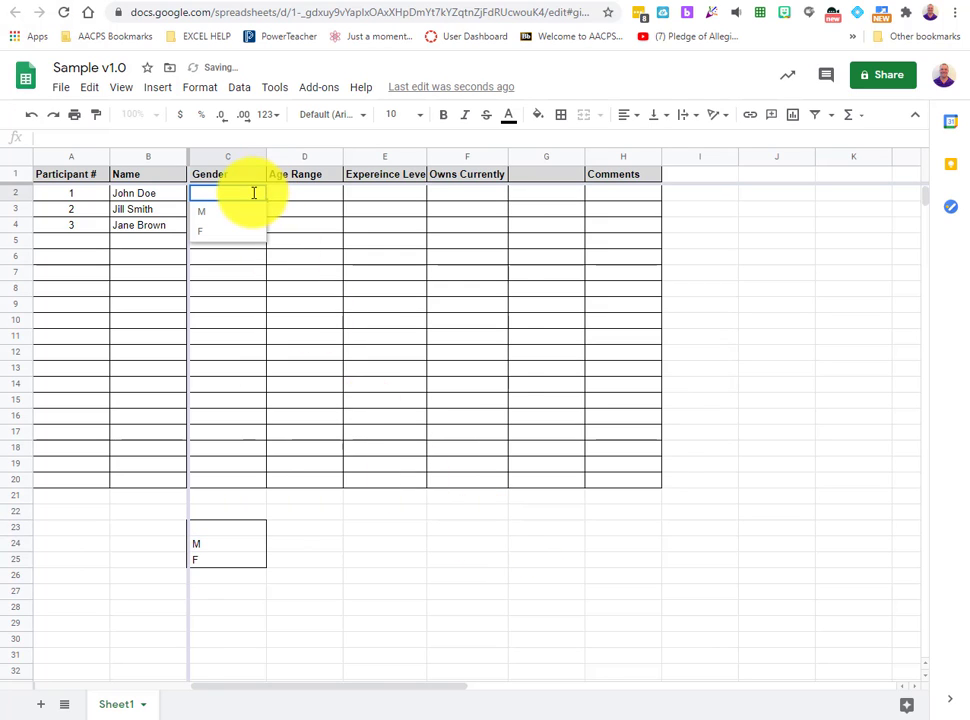
click(406, 576)
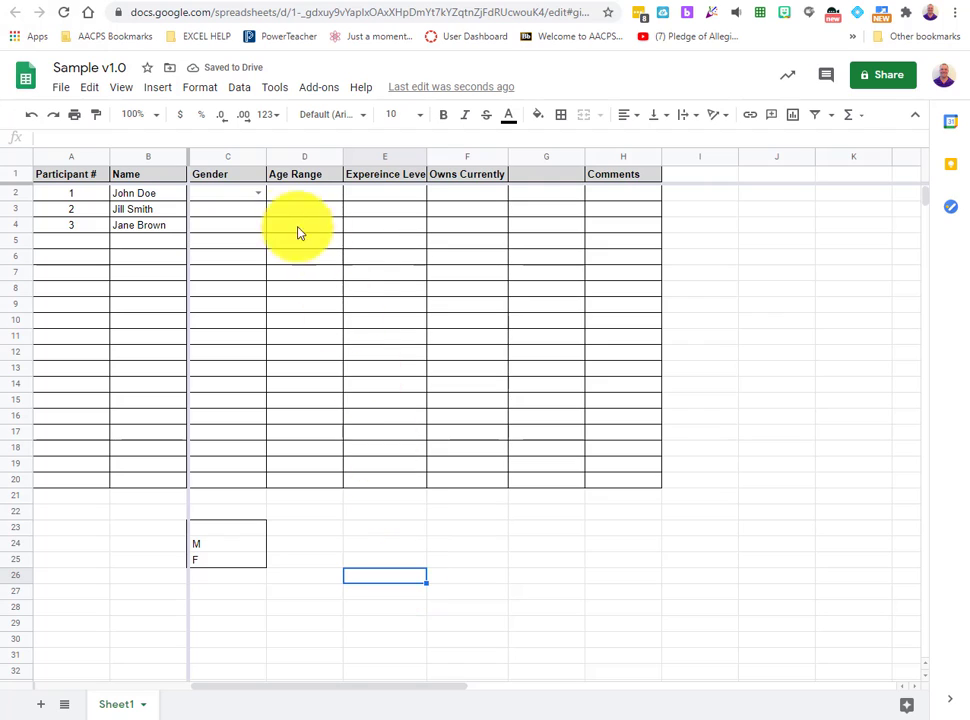
Step: Fill the Gender dropdown from C2 down to C20 and check the choices in C9
click(236, 199)
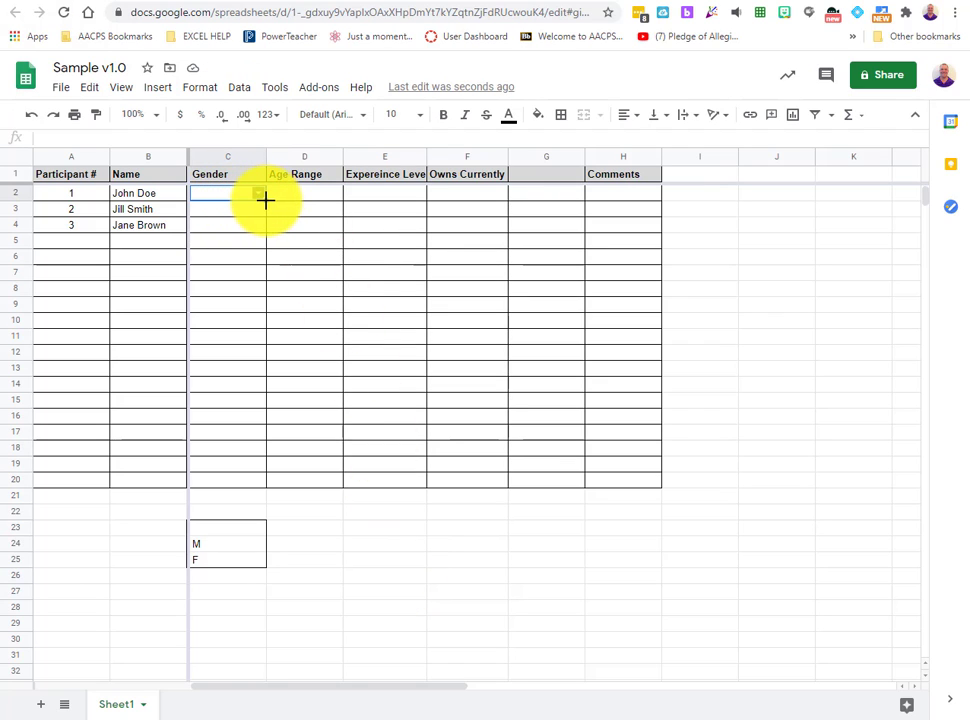
drag(265, 199, 261, 486)
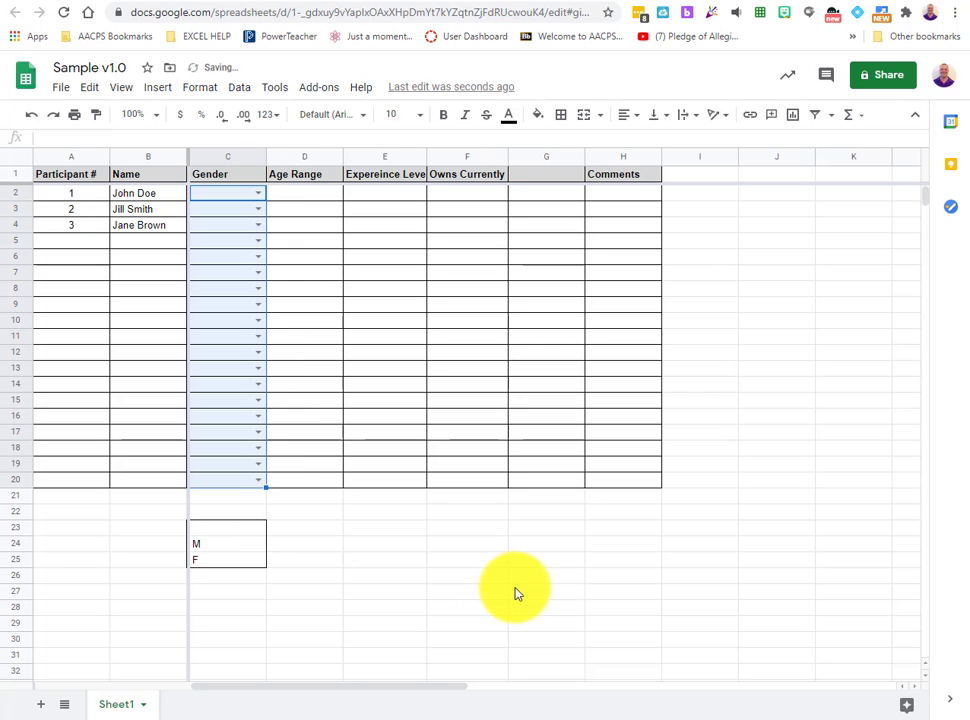
click(517, 594)
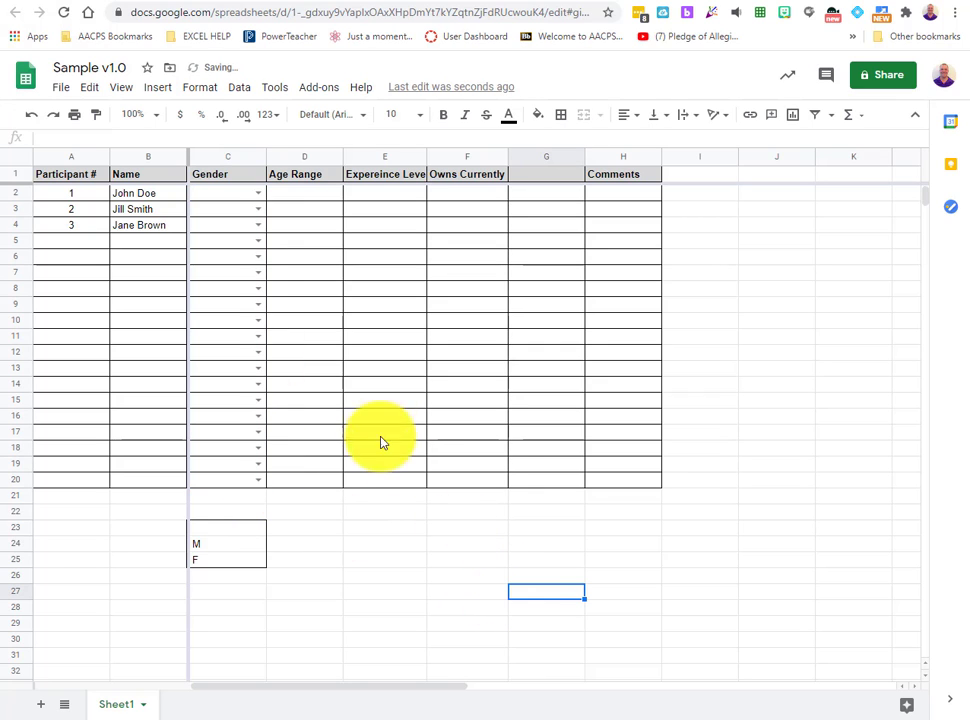
click(262, 306)
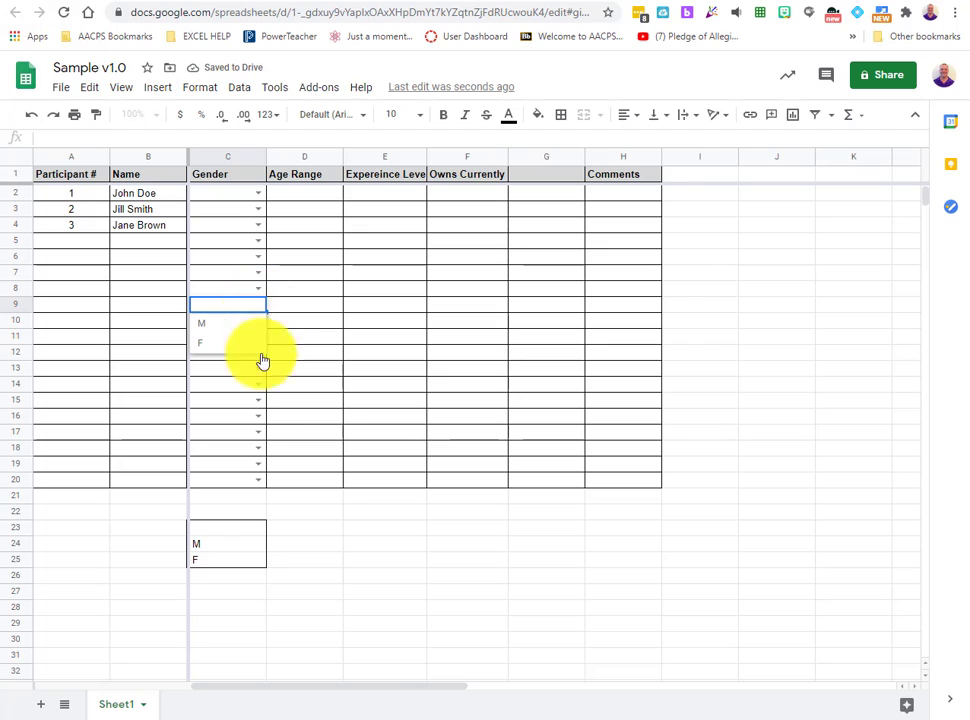
click(375, 632)
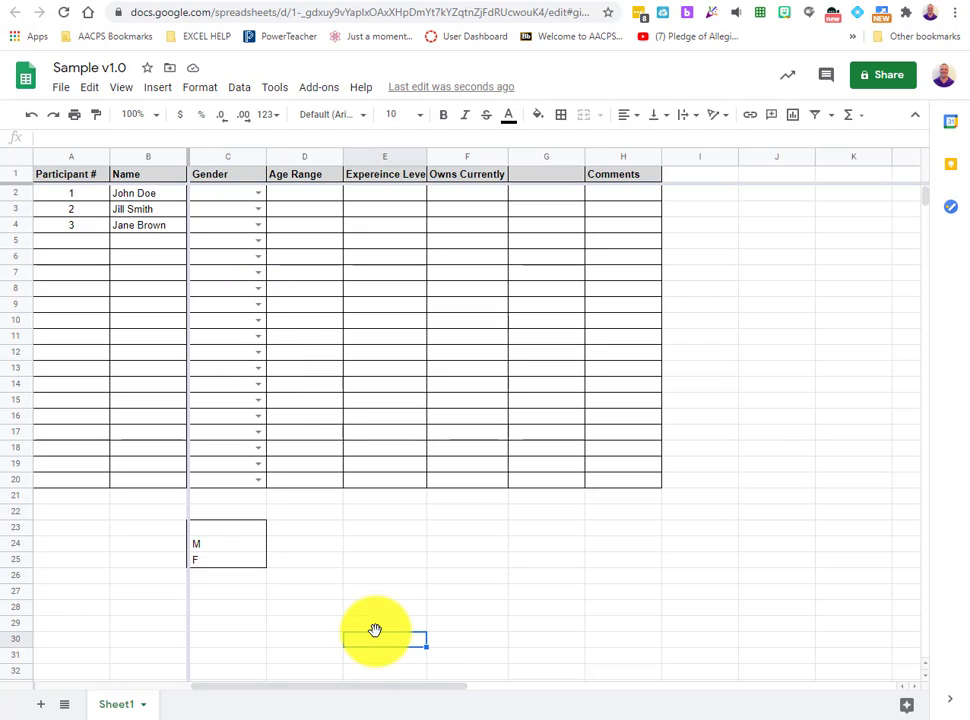
Step: Enter the age range options 5-10, 11-18, 18-35, 35-55 and 56+ in D23 through D27
click(293, 534)
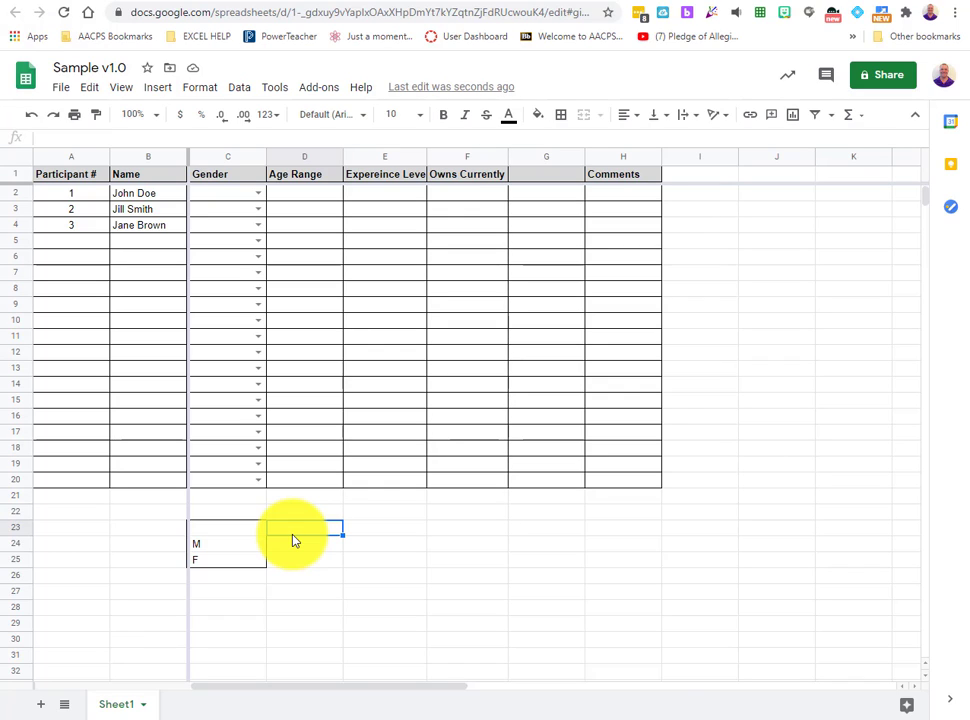
text(5-109)
key(BackSpace)
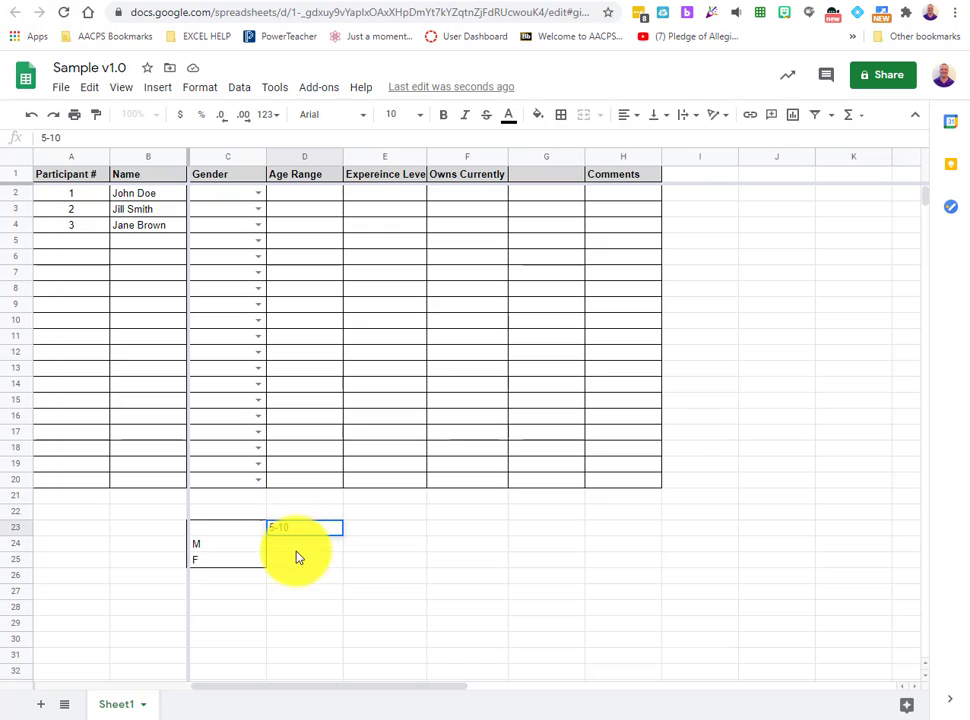
key(Return)
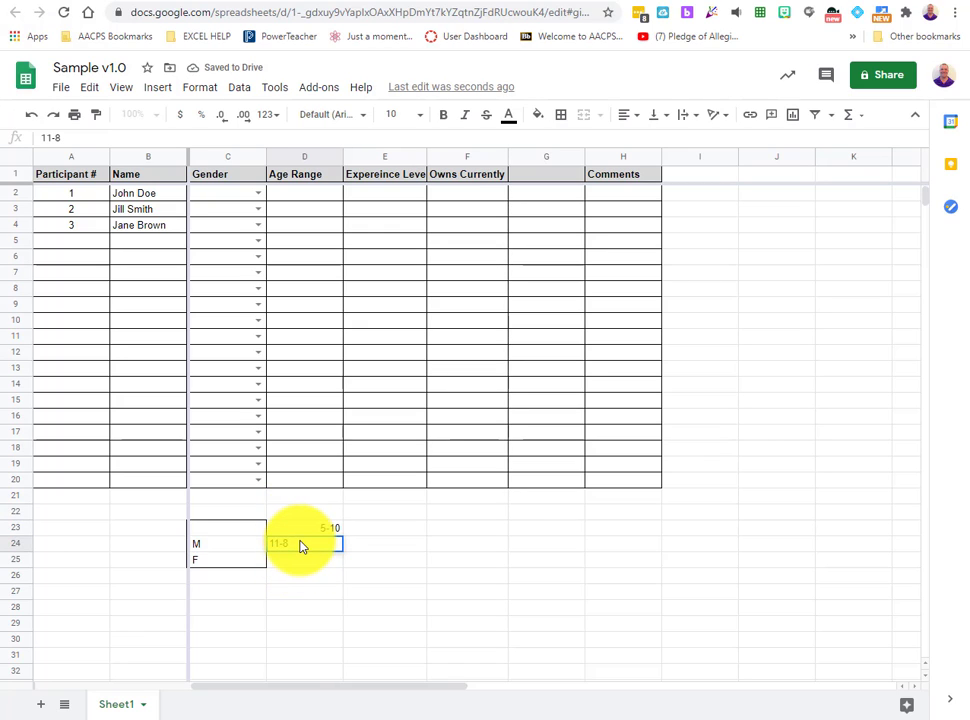
text(11-8)
key(BackSpace)
key(Return)
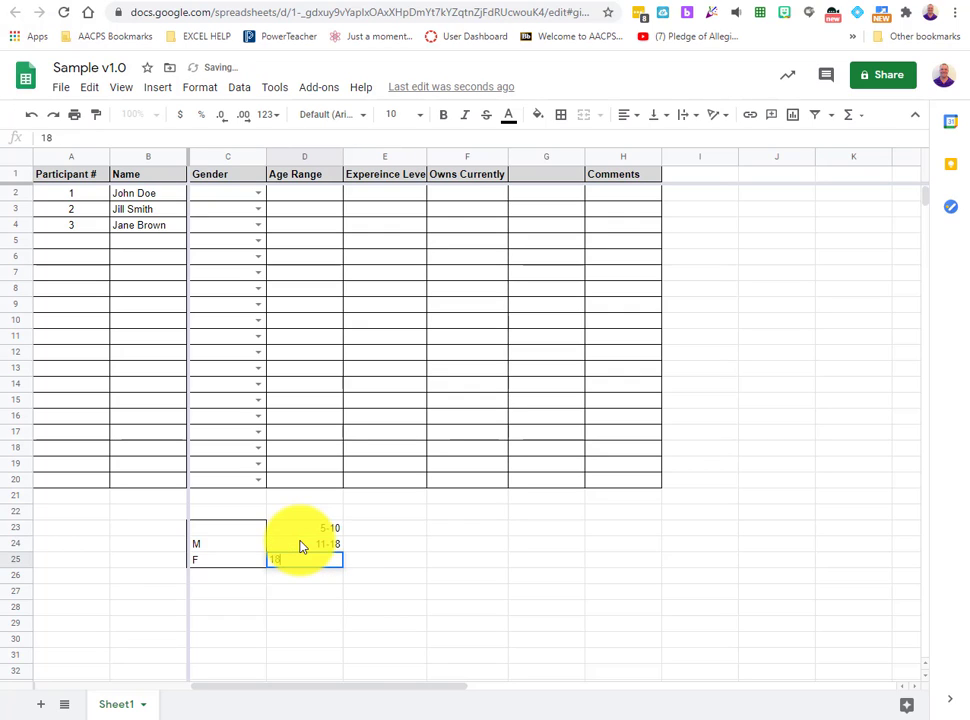
key(Return)
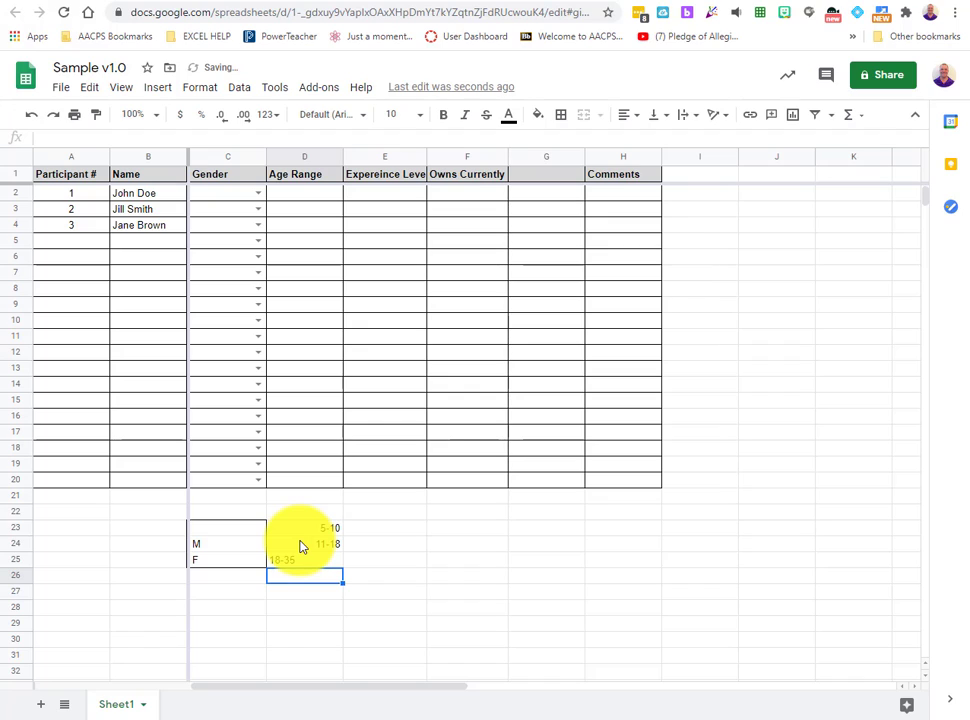
text(35-5)
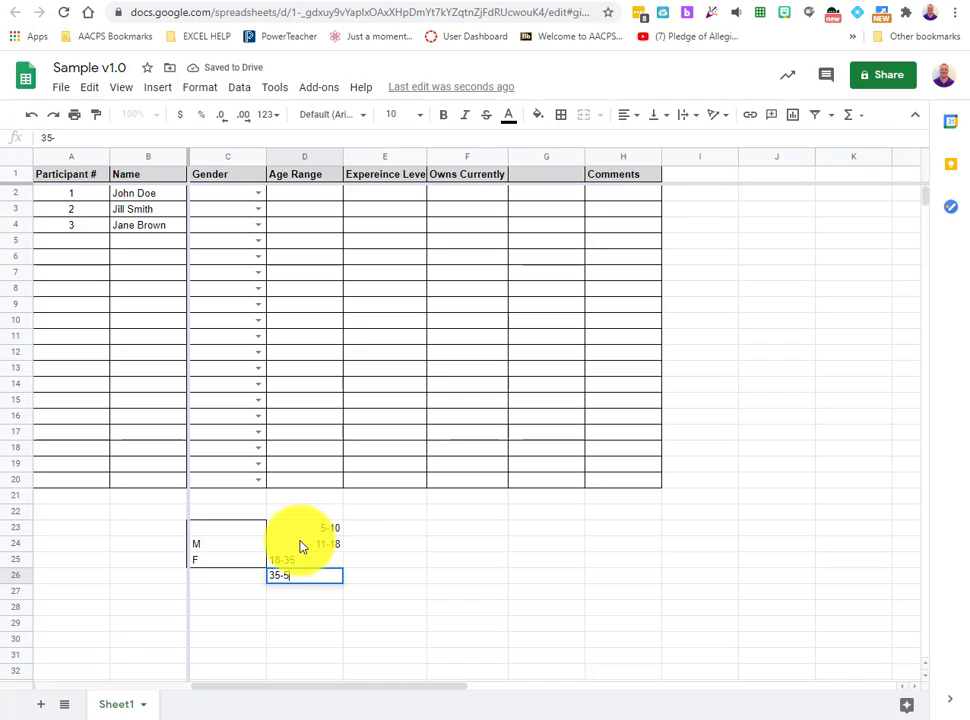
text(5)
key(Return)
text(5)
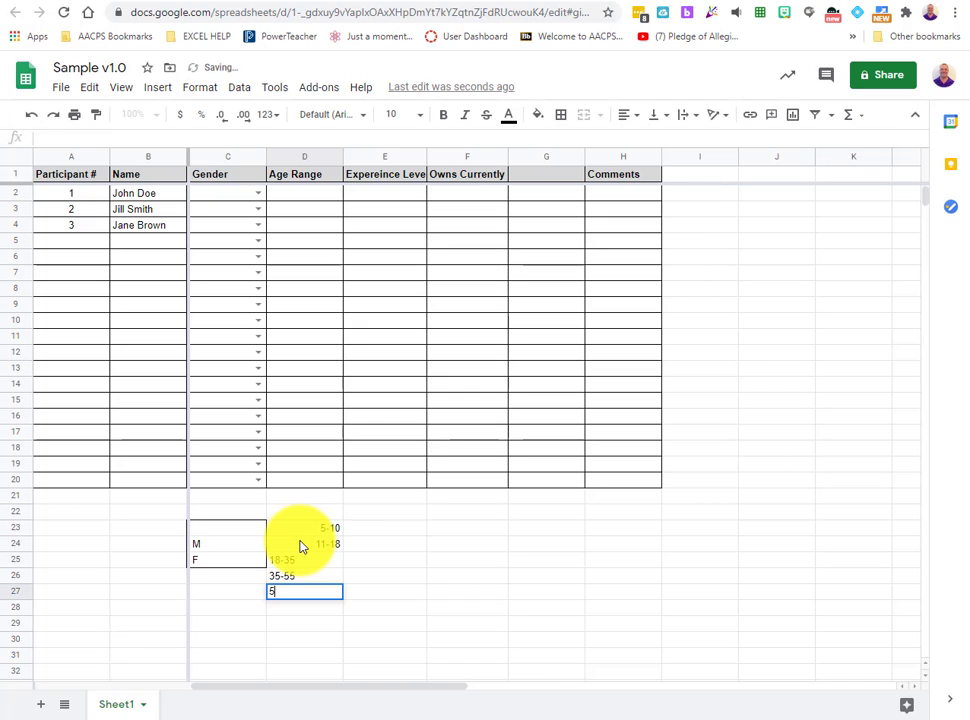
text(6+)
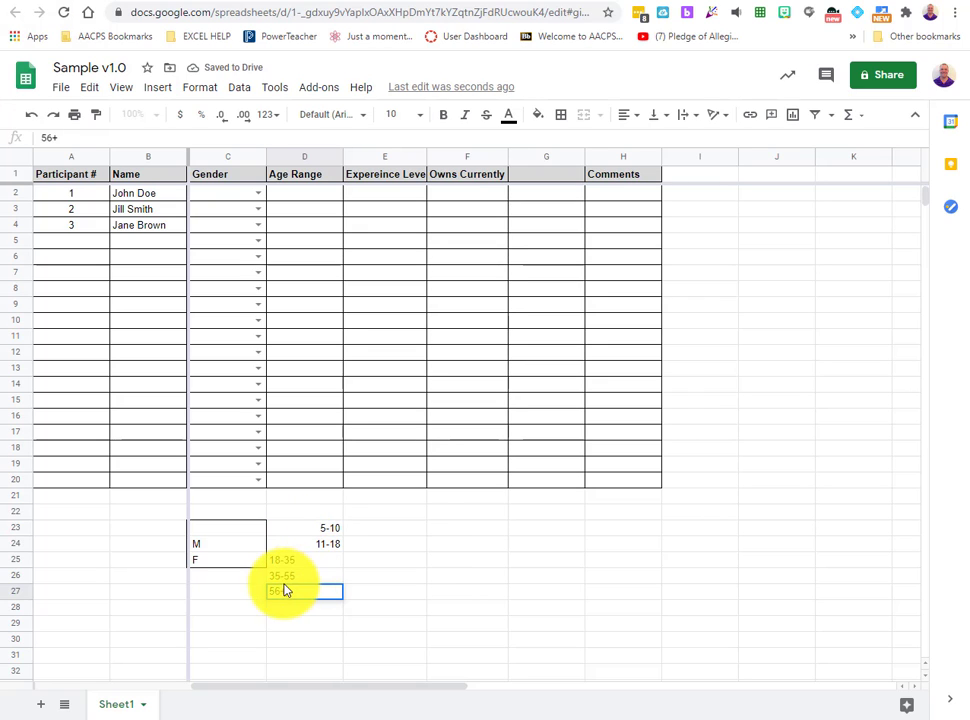
Step: Correct the age range option in D26 to 36-55
click(284, 578)
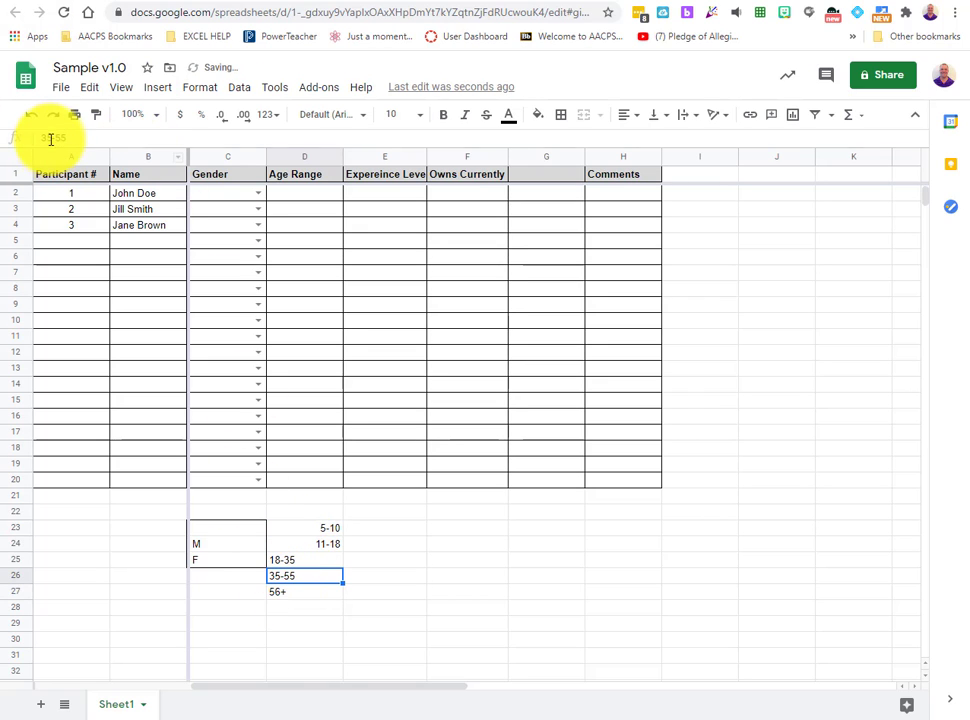
key(BackSpace)
text(6)
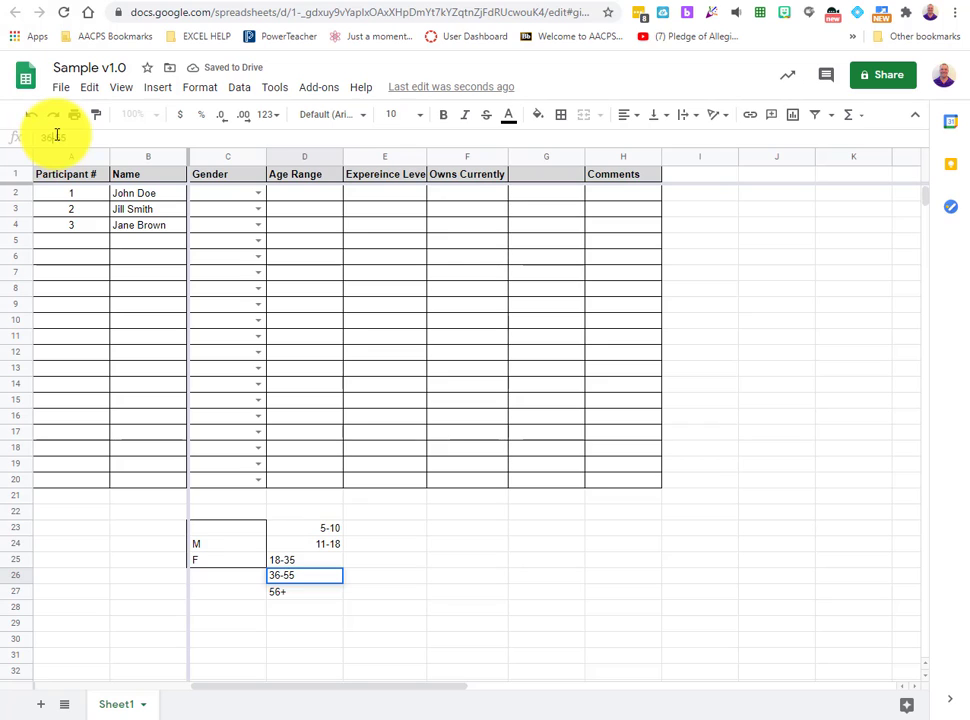
click(424, 598)
Step: Center the age range options in D23:D27 horizontally
drag(325, 525, 316, 595)
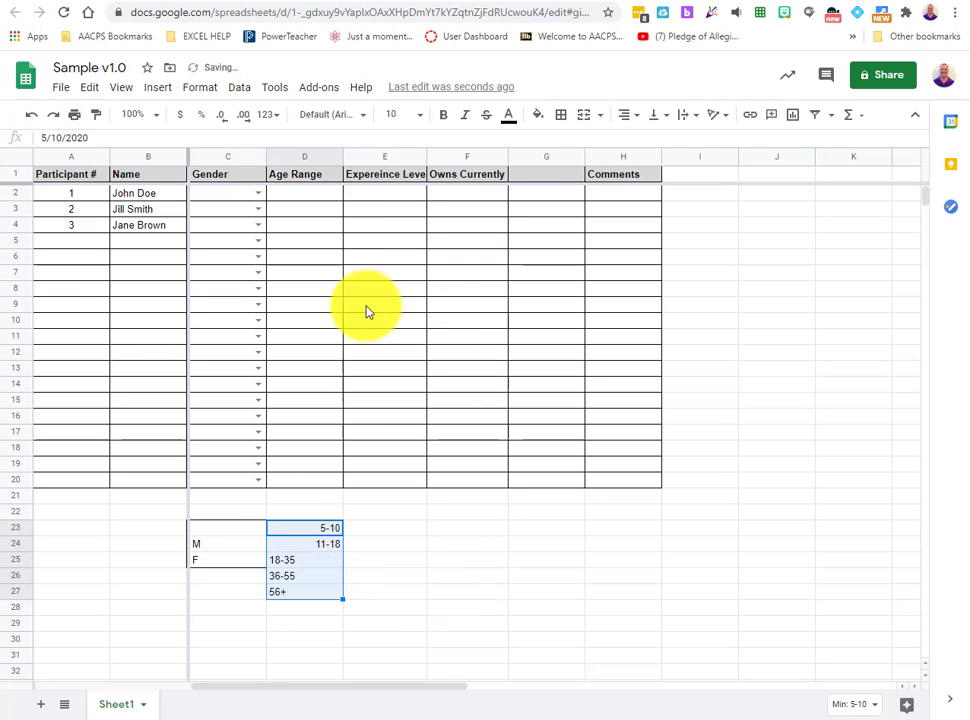
click(638, 119)
click(641, 145)
drag(598, 606, 600, 591)
Step: Insert a blank cell at D23 above the 5-10 option, shifting the age range list down
click(303, 530)
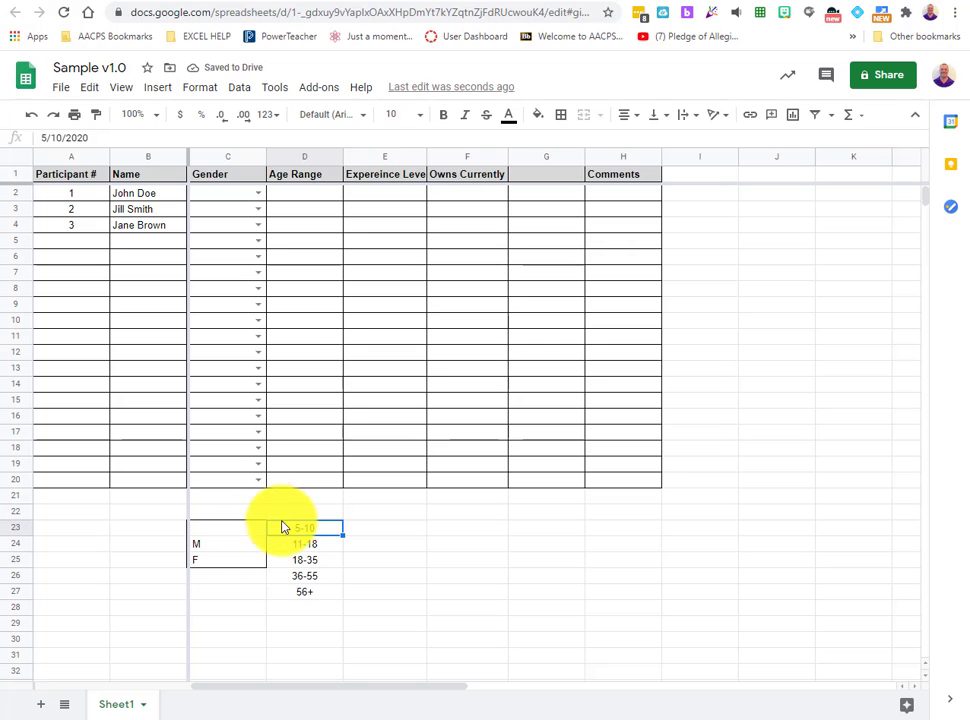
right_click(291, 537)
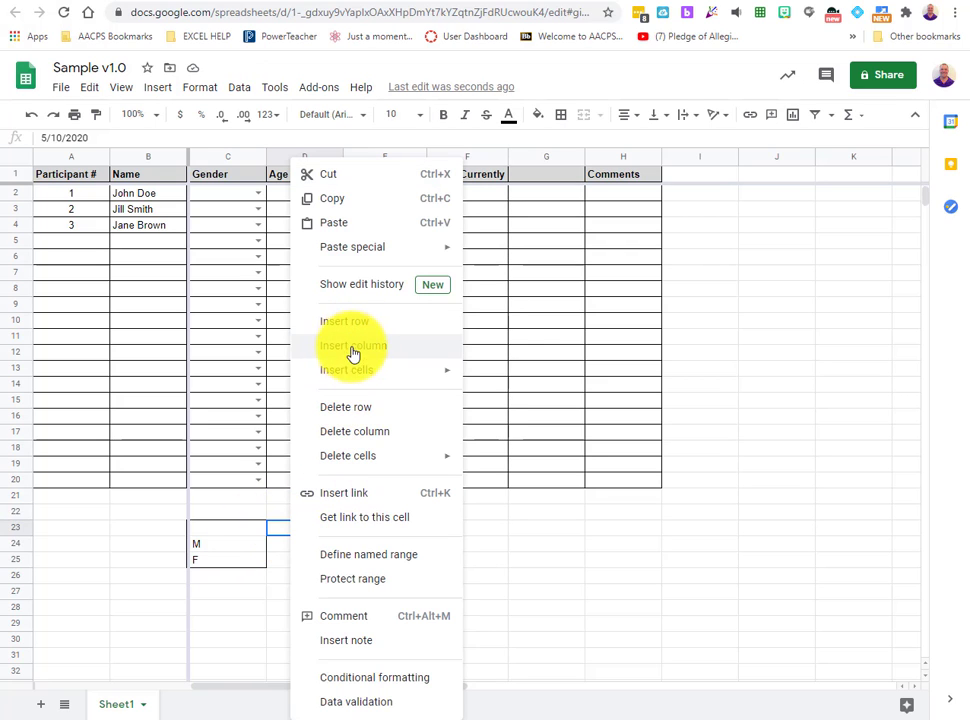
mouse_move(352, 375)
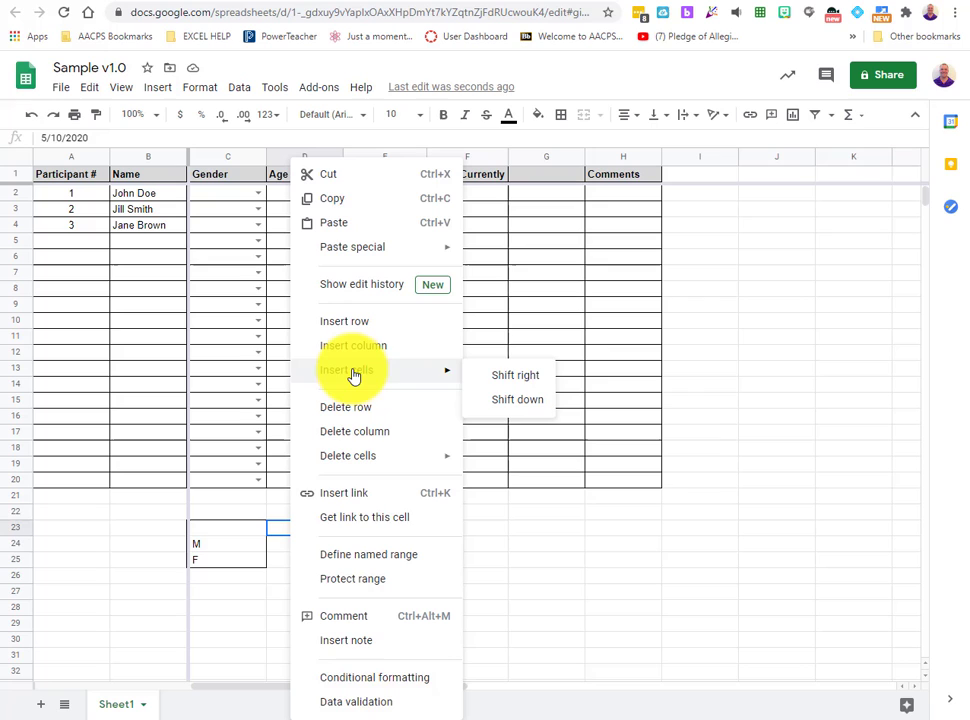
click(501, 400)
click(481, 563)
Step: Add an outer border around the age range option list in D23:D28, including the blank cell above 5-10
drag(300, 528, 305, 620)
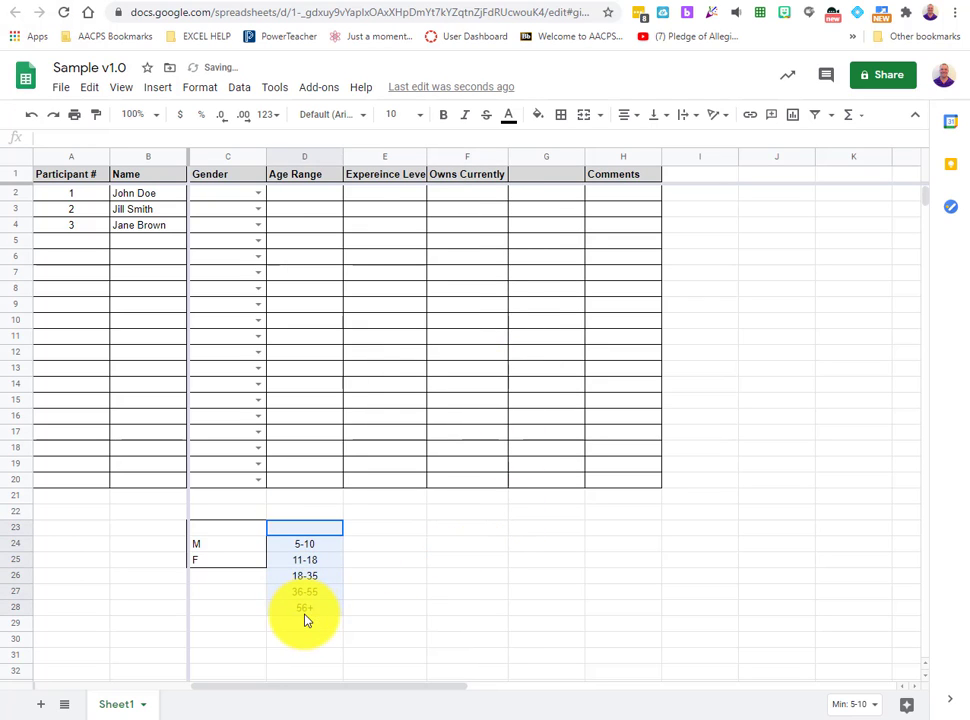
click(561, 115)
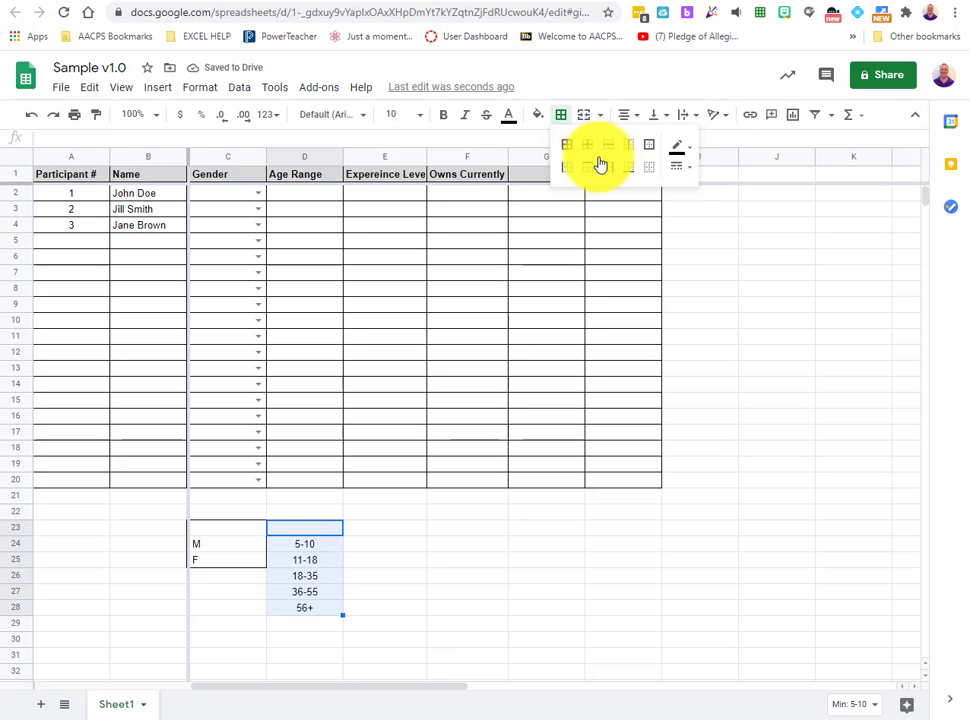
click(652, 148)
click(535, 608)
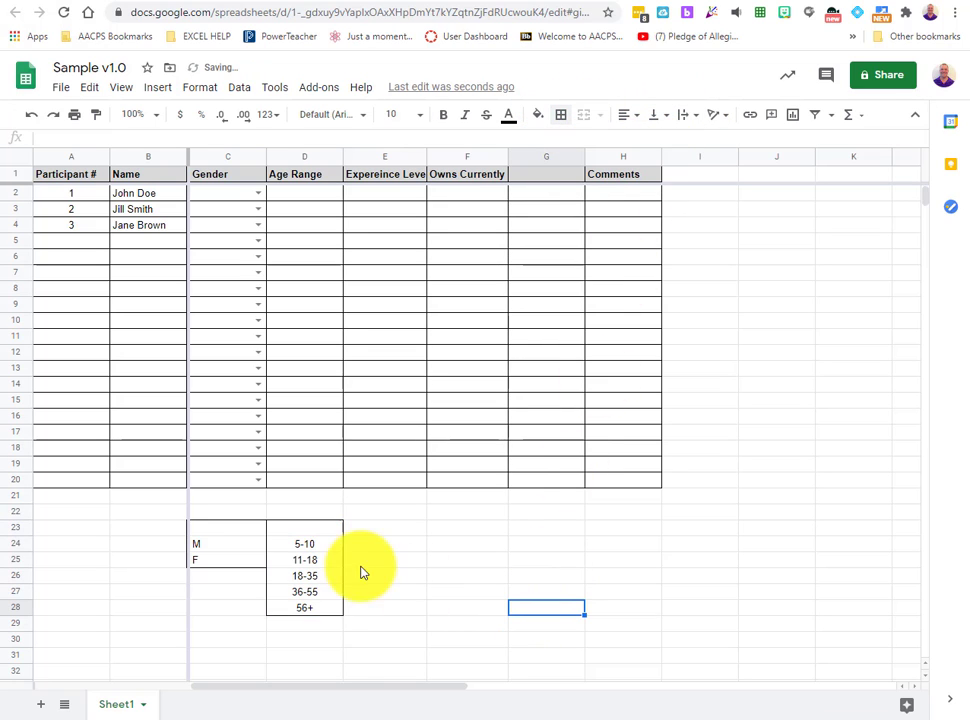
Step: Add a dropdown list to Age Range cell D2 through data validation from the range D23:D28, and check its choices
click(337, 196)
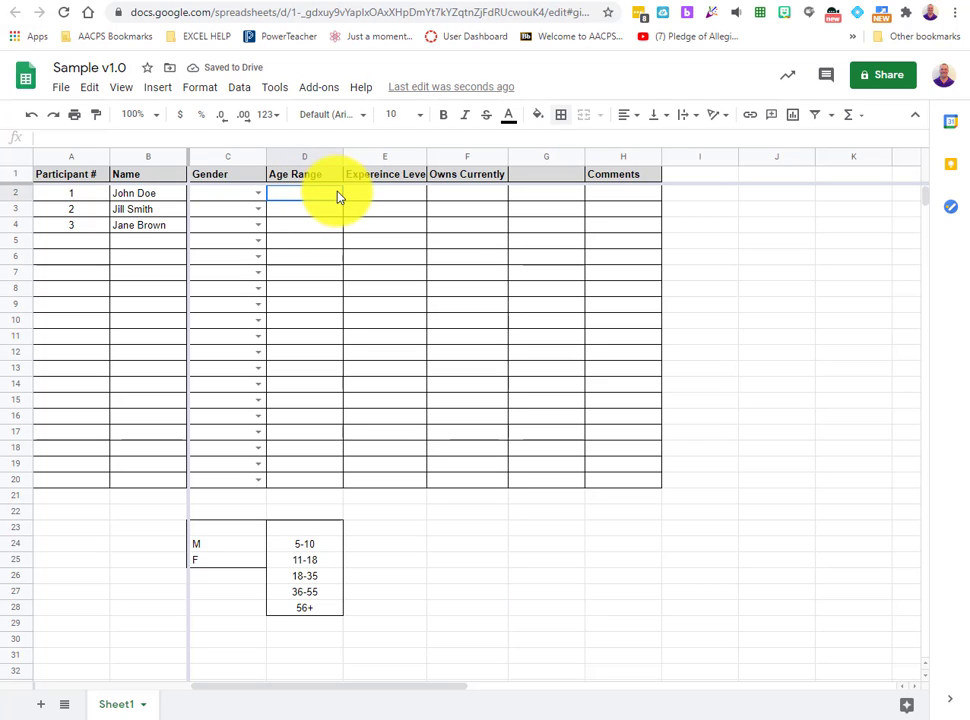
click(247, 91)
click(266, 288)
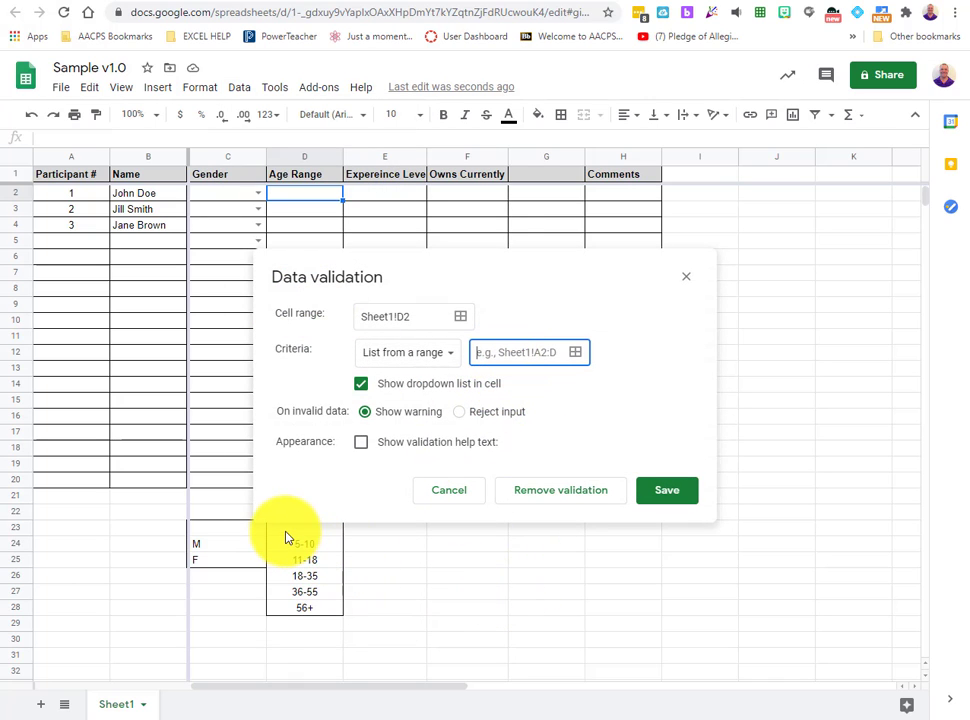
drag(286, 537, 294, 628)
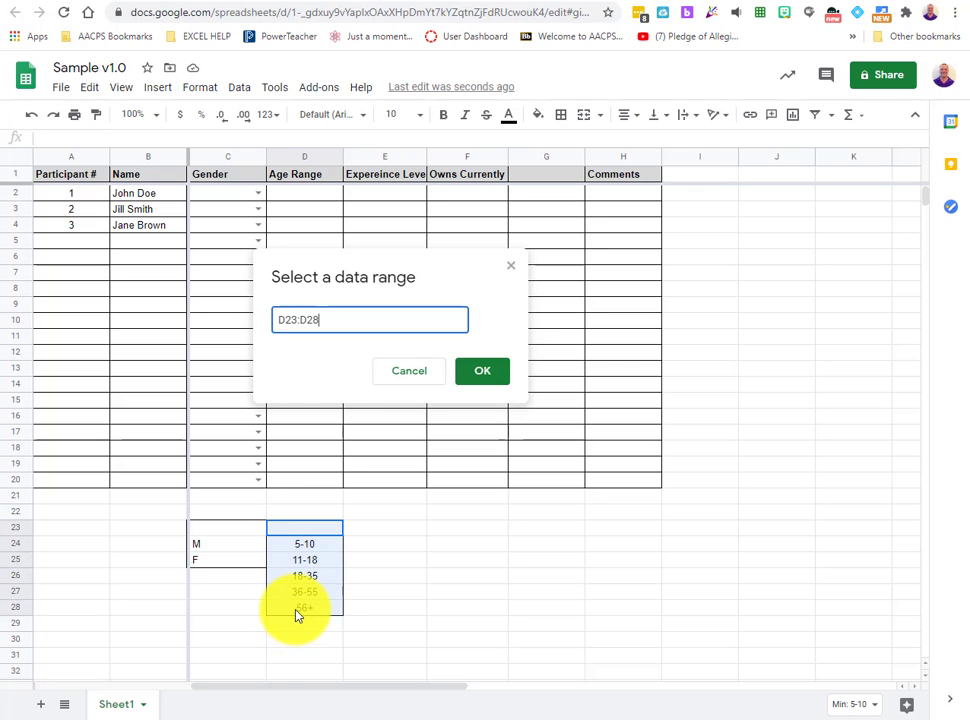
click(476, 374)
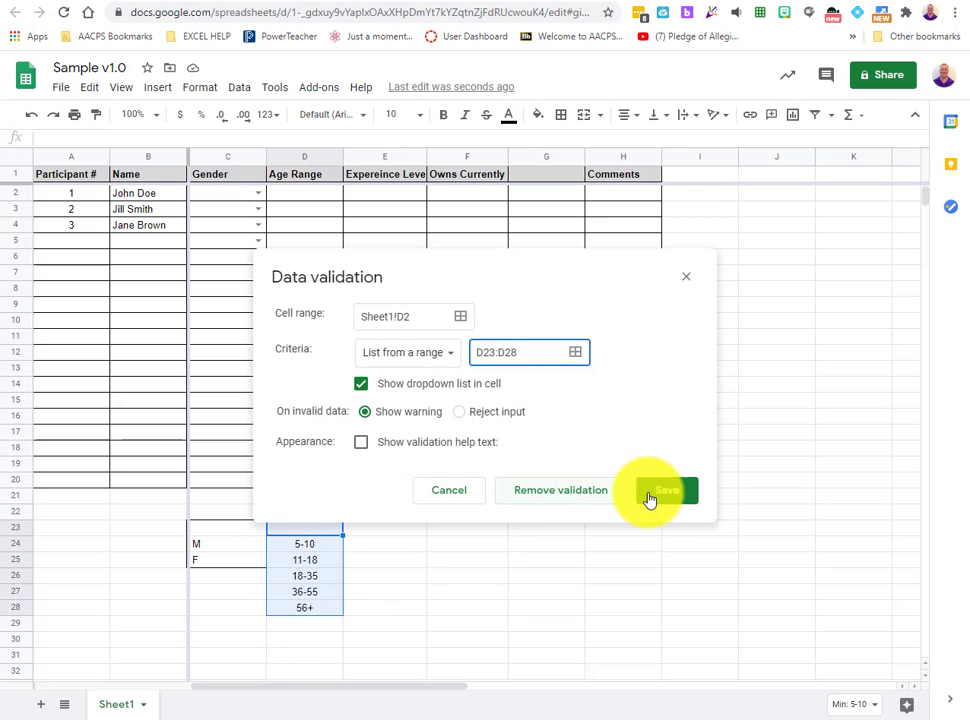
click(670, 502)
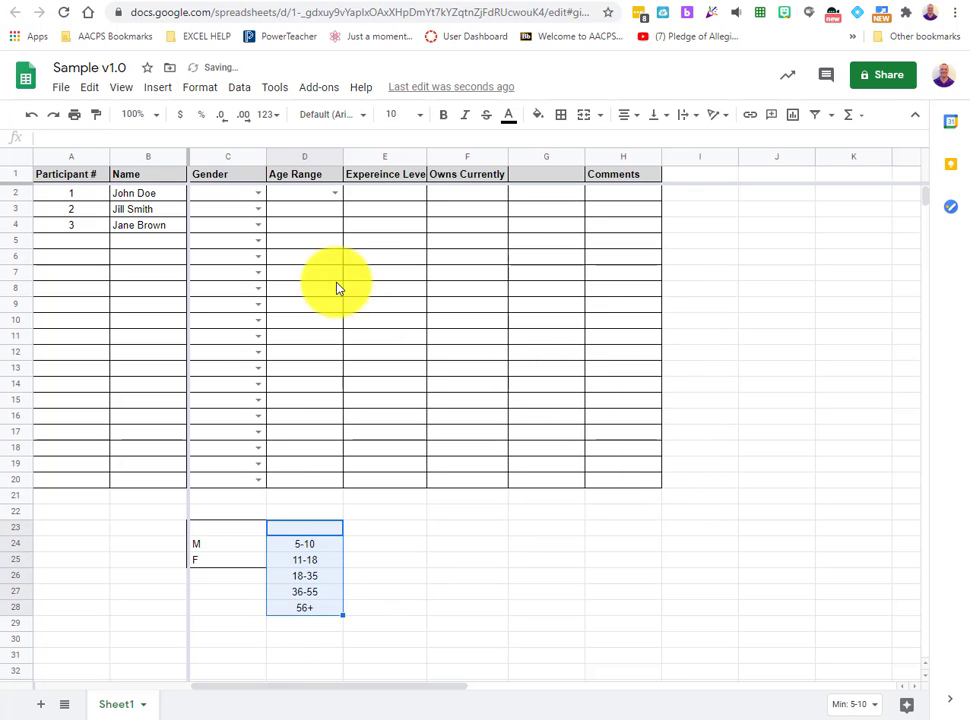
click(335, 197)
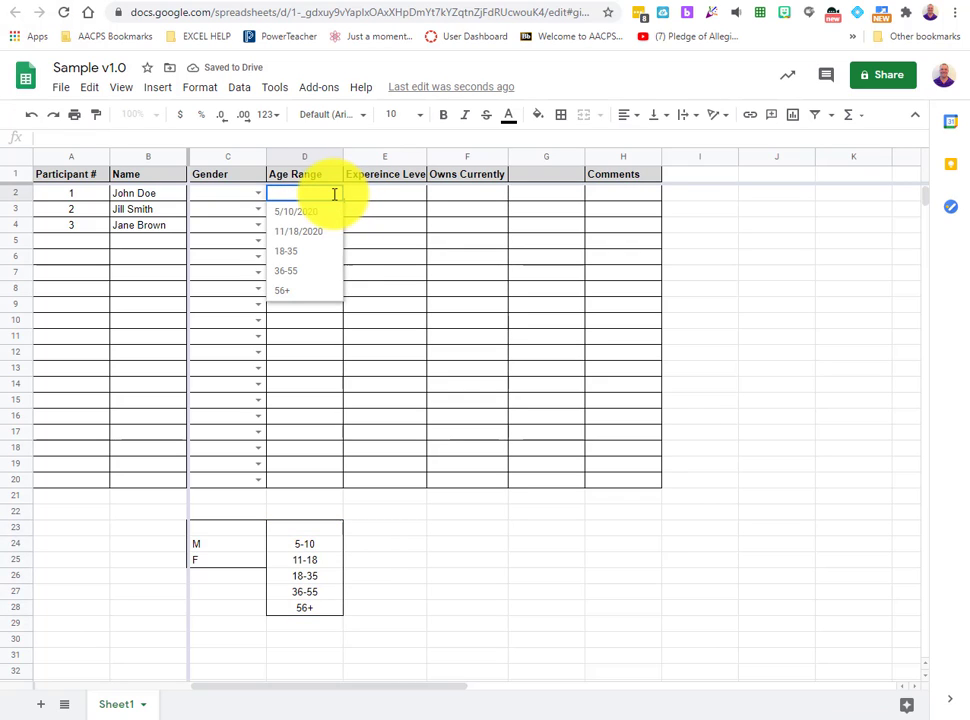
click(450, 548)
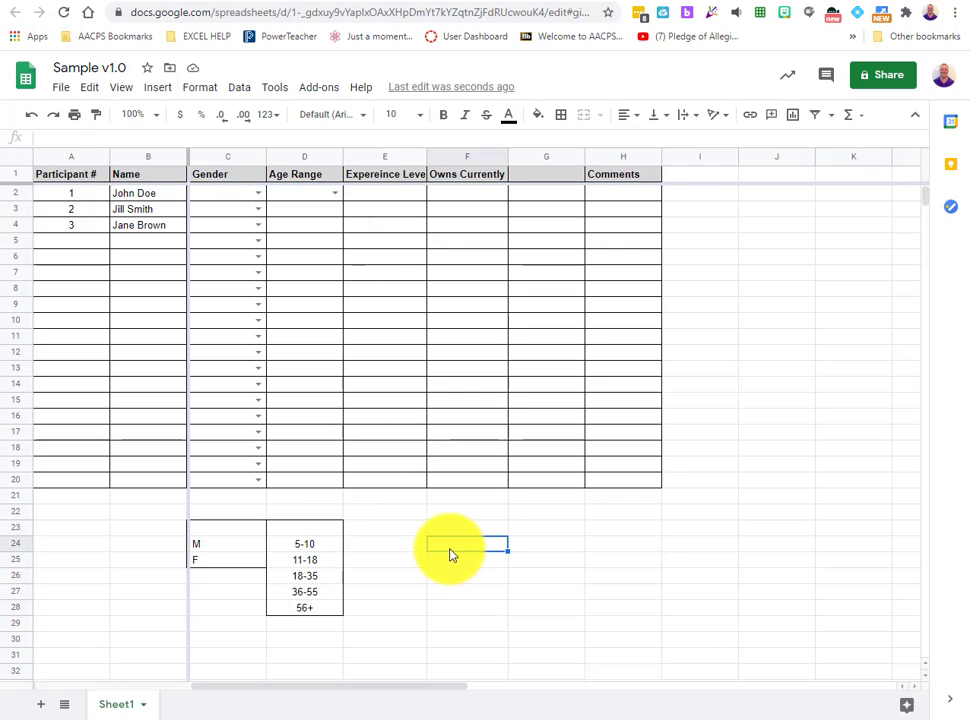
Step: Try the Number format on the age range options in D24:D28 and undo it
drag(316, 549, 318, 608)
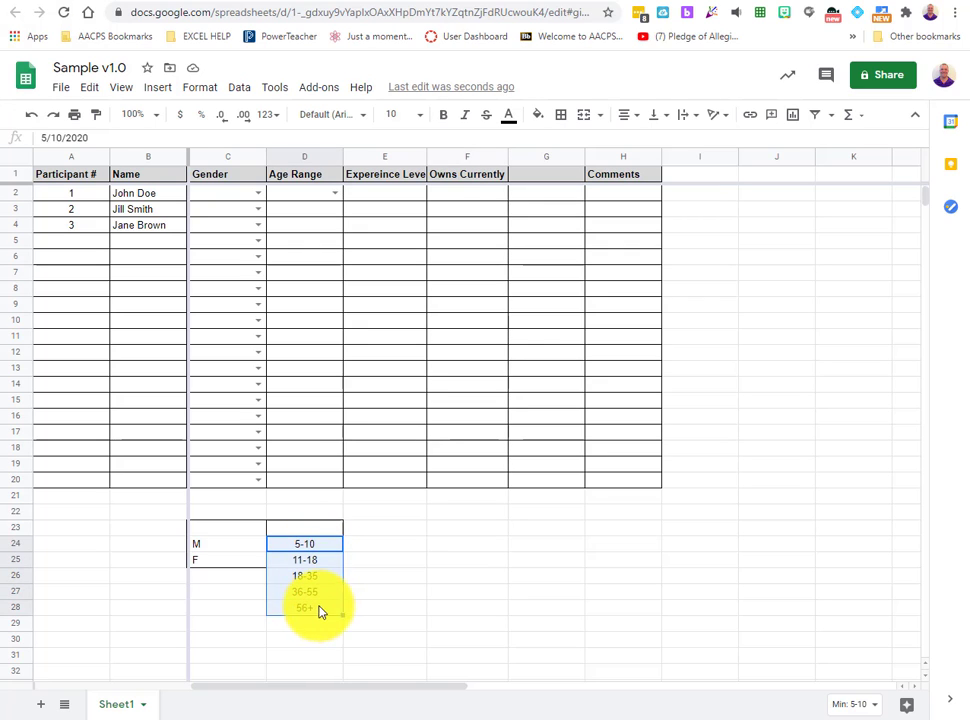
click(197, 90)
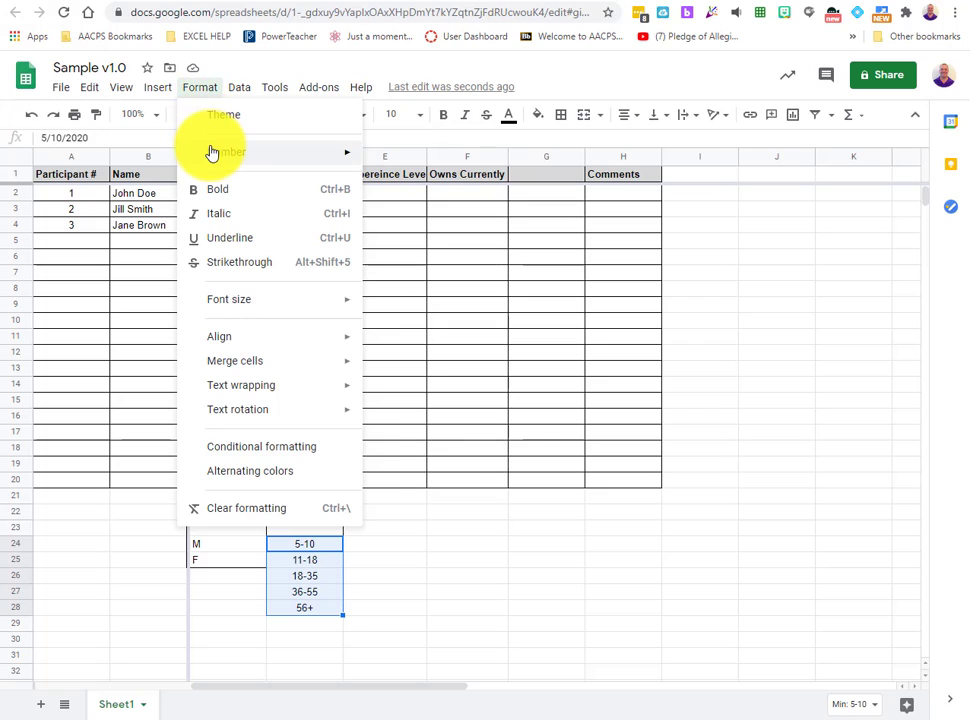
mouse_move(212, 152)
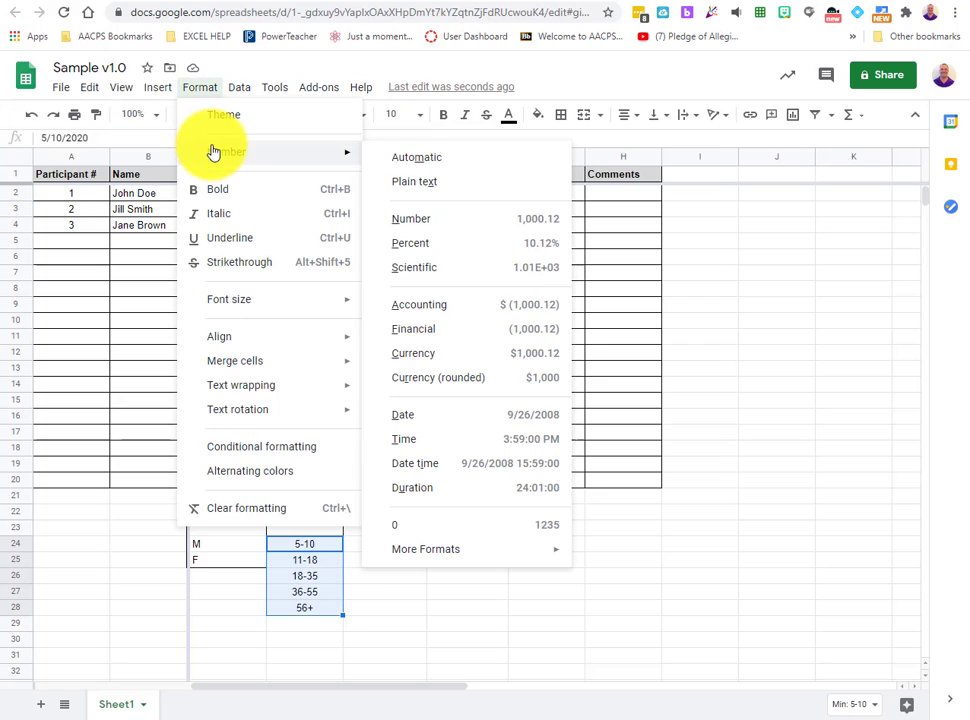
click(415, 220)
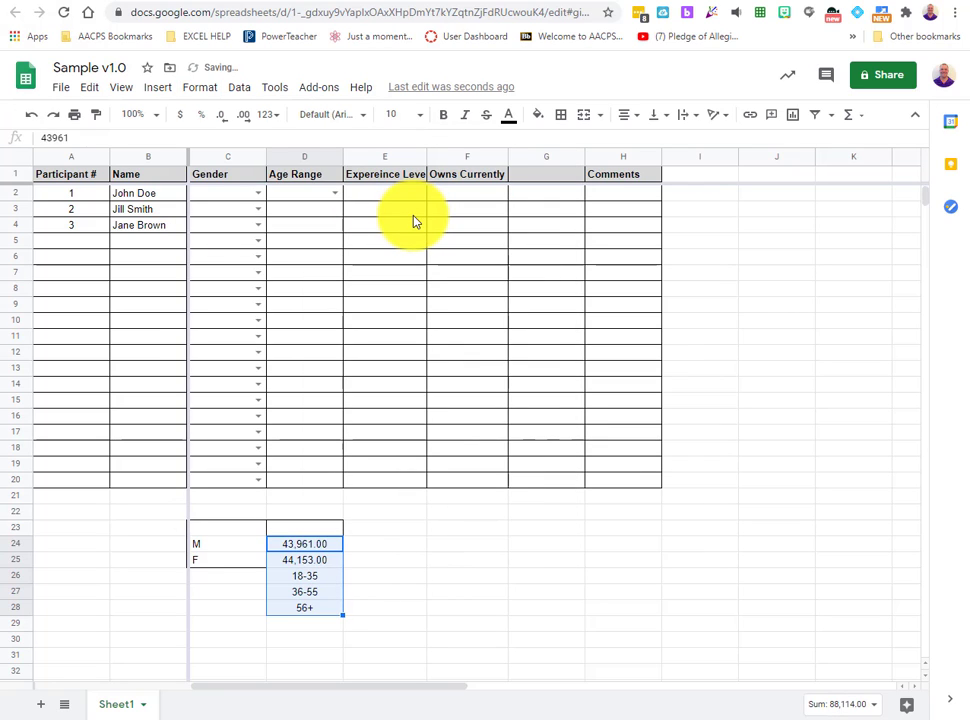
key(ctrl+z)
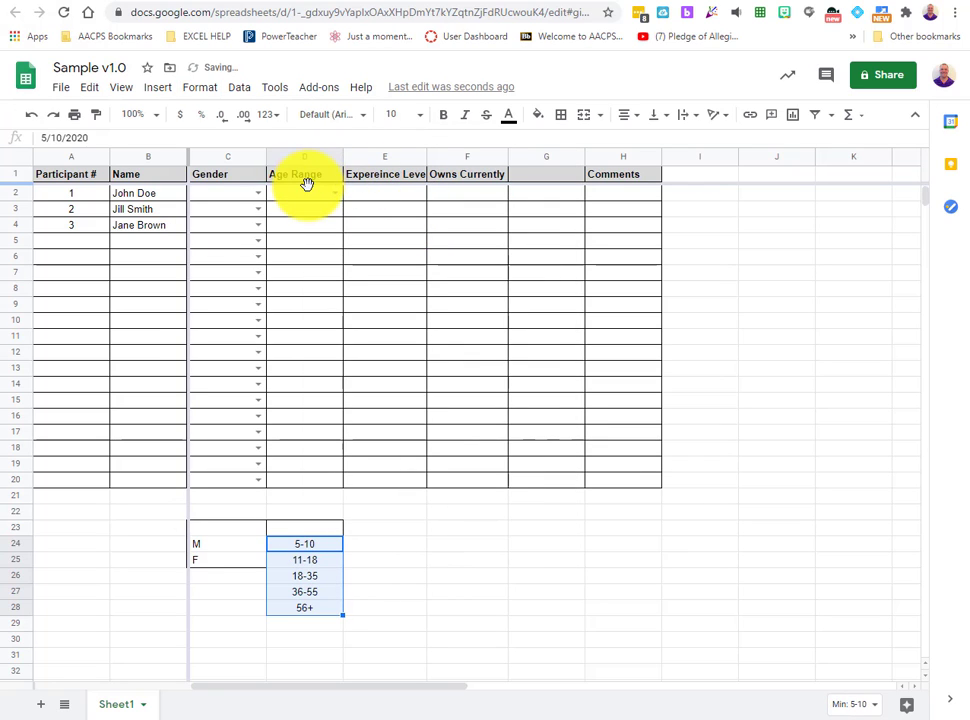
Step: Format the age range options in D24:D28 as plain text and recheck the dropdown choices in D2
click(208, 92)
mouse_move(242, 158)
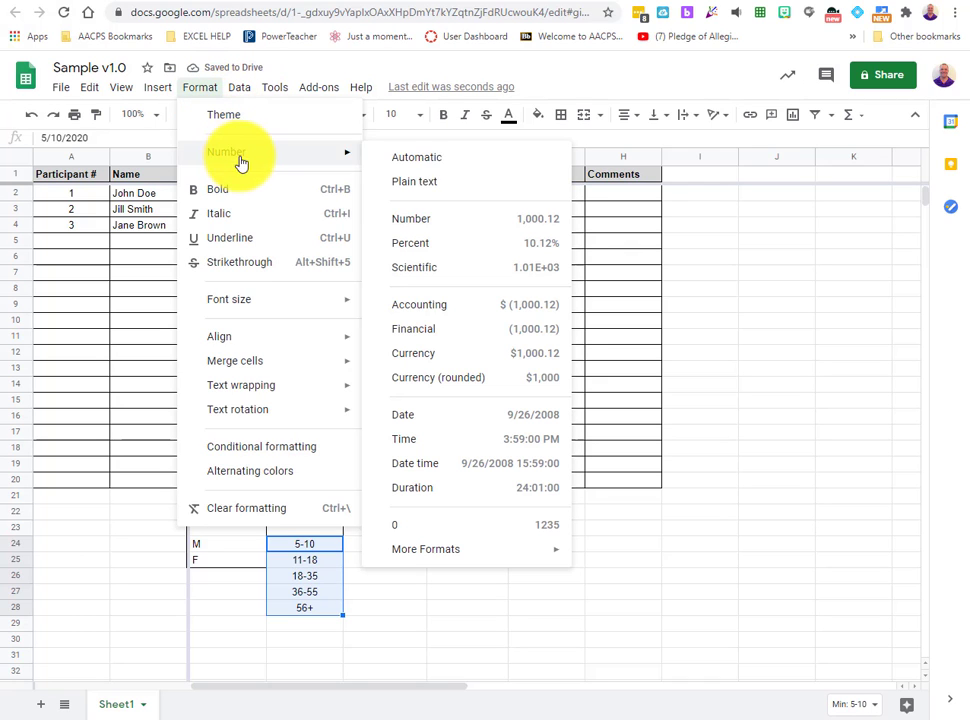
click(418, 185)
click(439, 676)
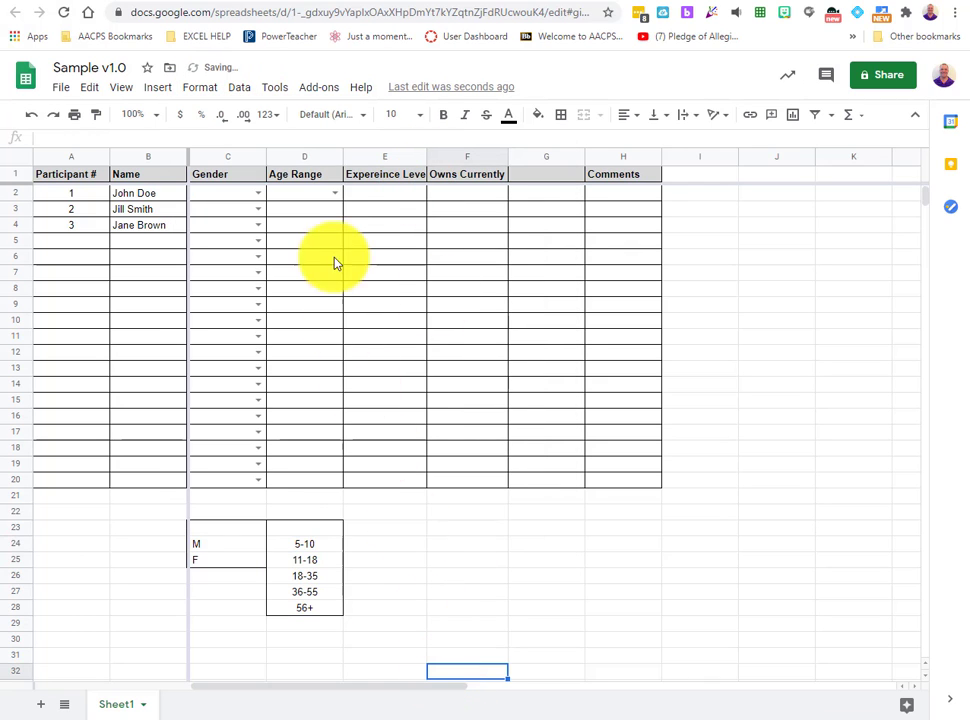
click(337, 197)
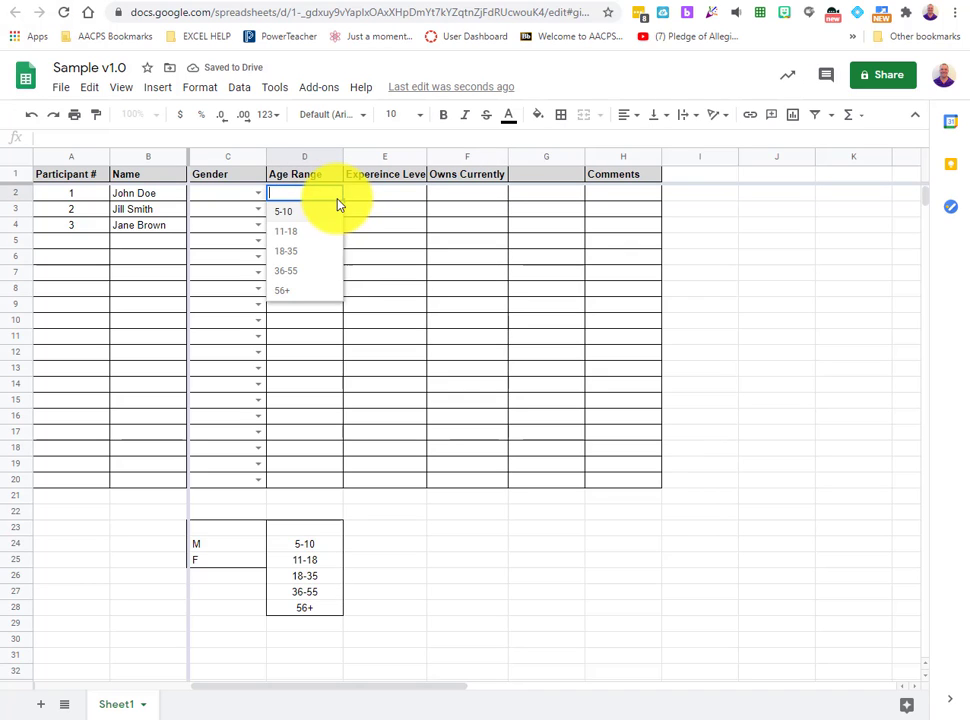
click(418, 530)
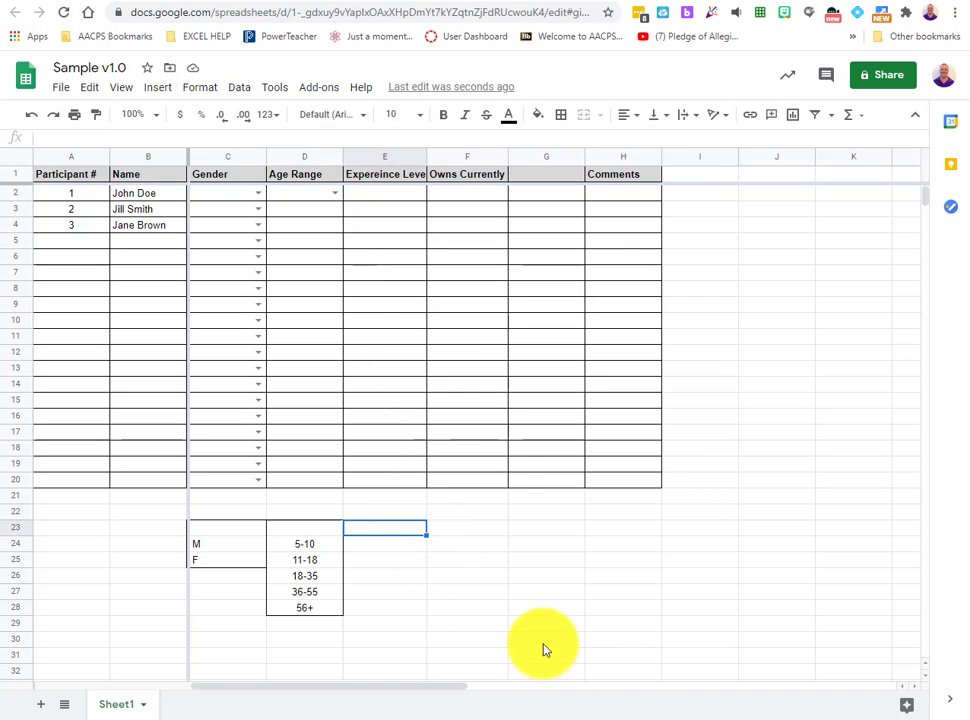
Step: Enter the experience level options Beginner, Novice, Advanced and Expert in E24 through E27
click(384, 193)
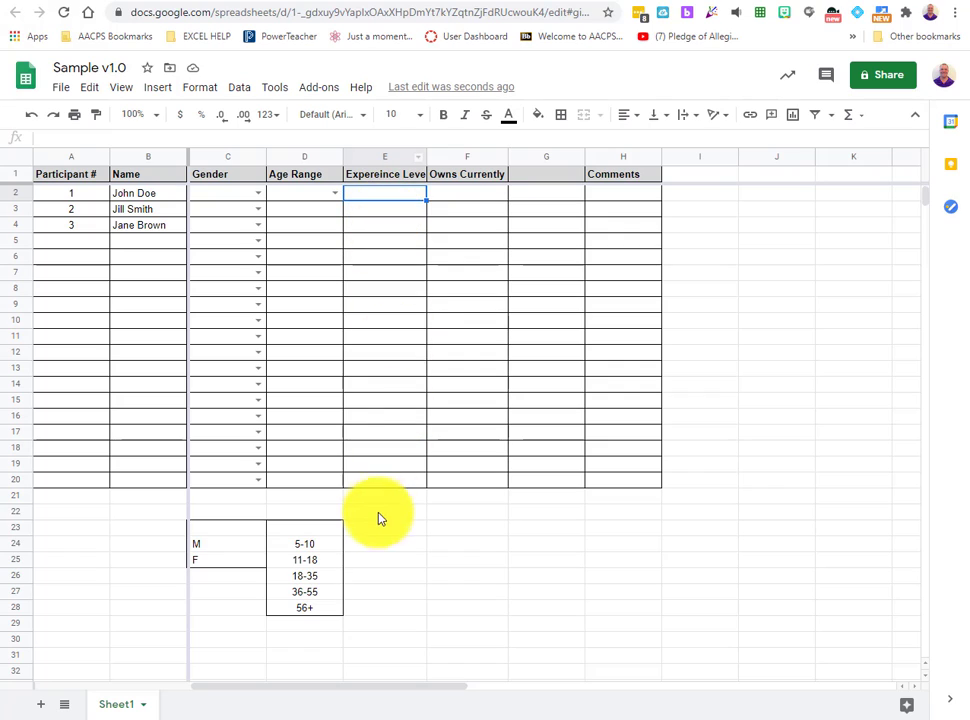
click(382, 546)
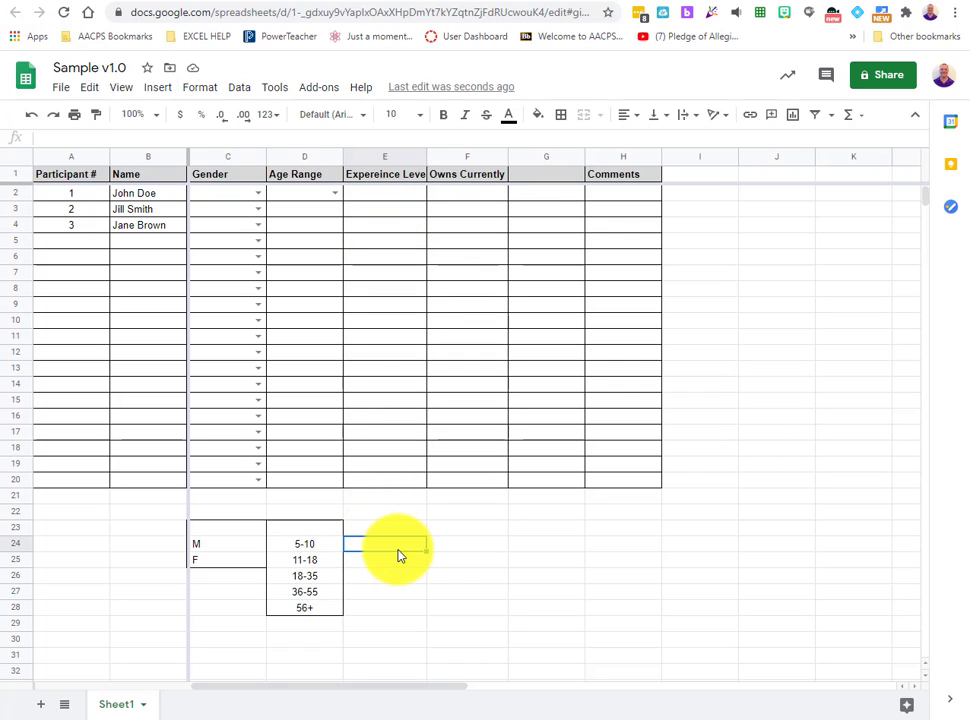
text(Beginner)
key(Return)
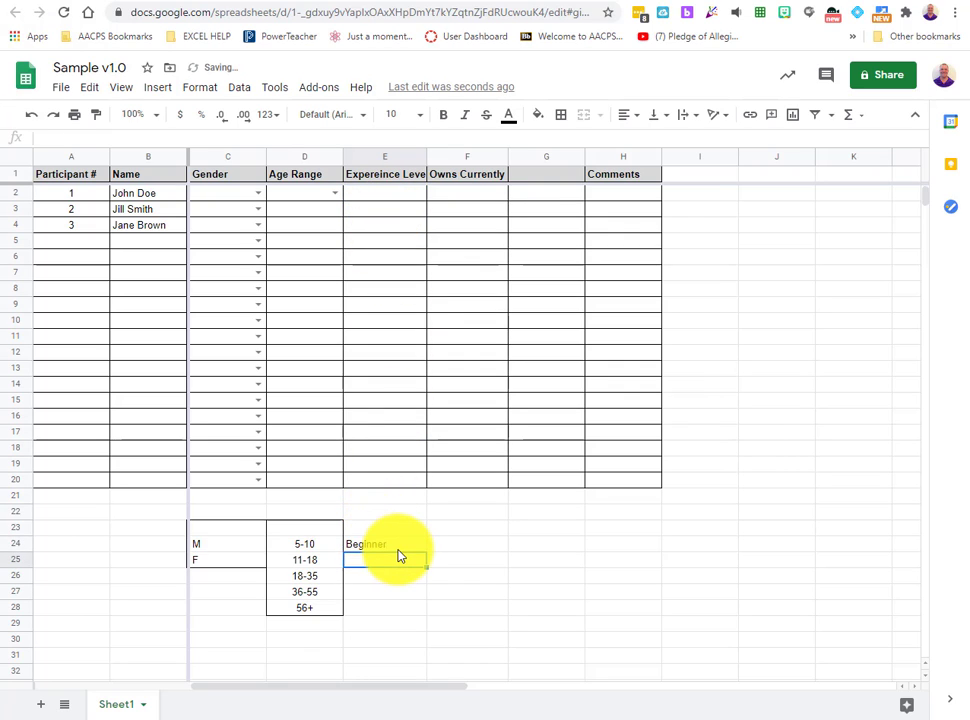
text(N)
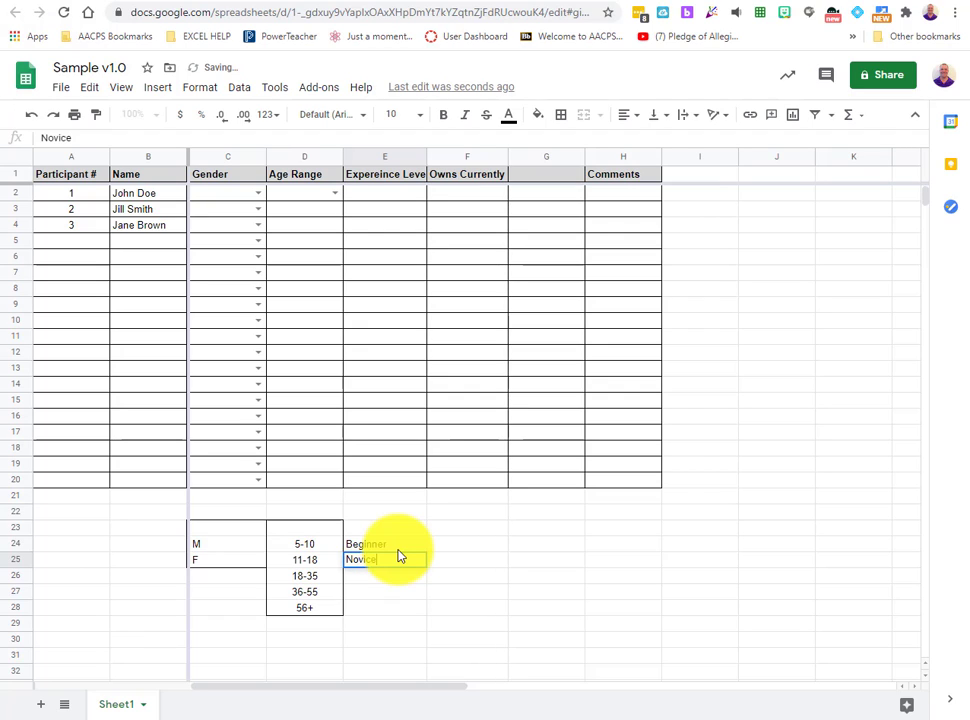
text(ovice)
key(Return)
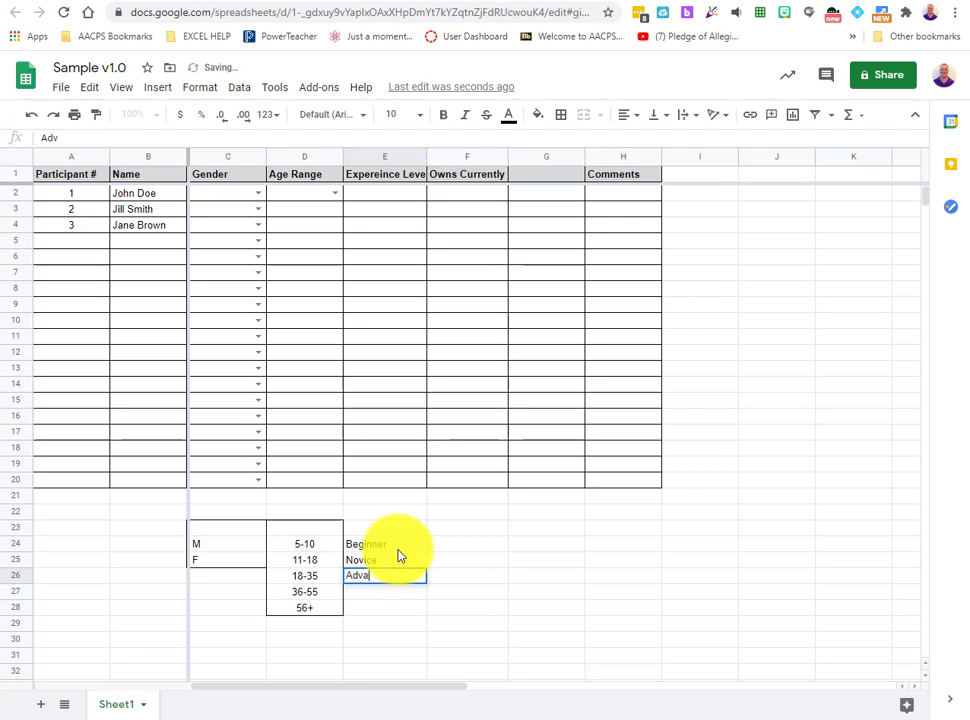
text(Advanced)
key(Return)
text(Expert)
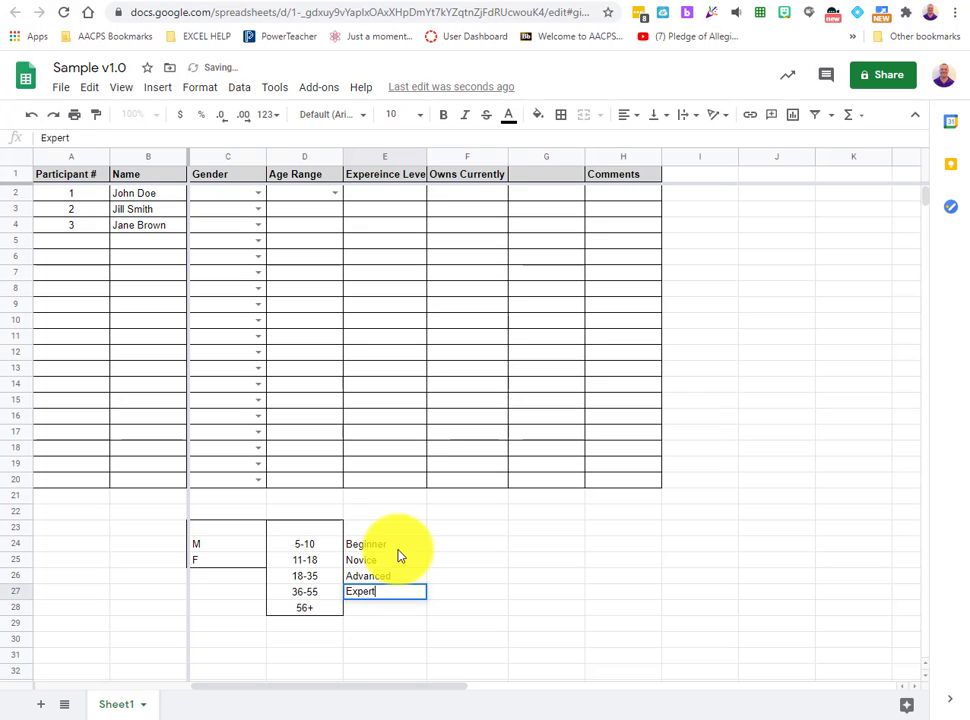
click(421, 627)
Step: Add an outer border around the experience level option list in E23:E27, including the blank cell above Beginner
drag(358, 534, 367, 598)
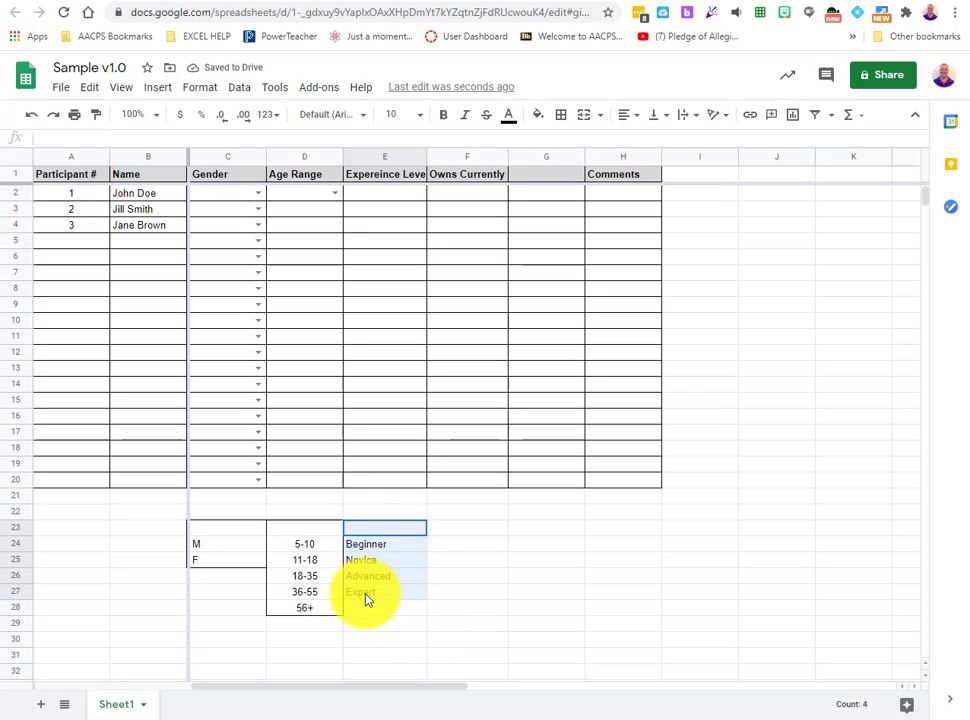
click(560, 115)
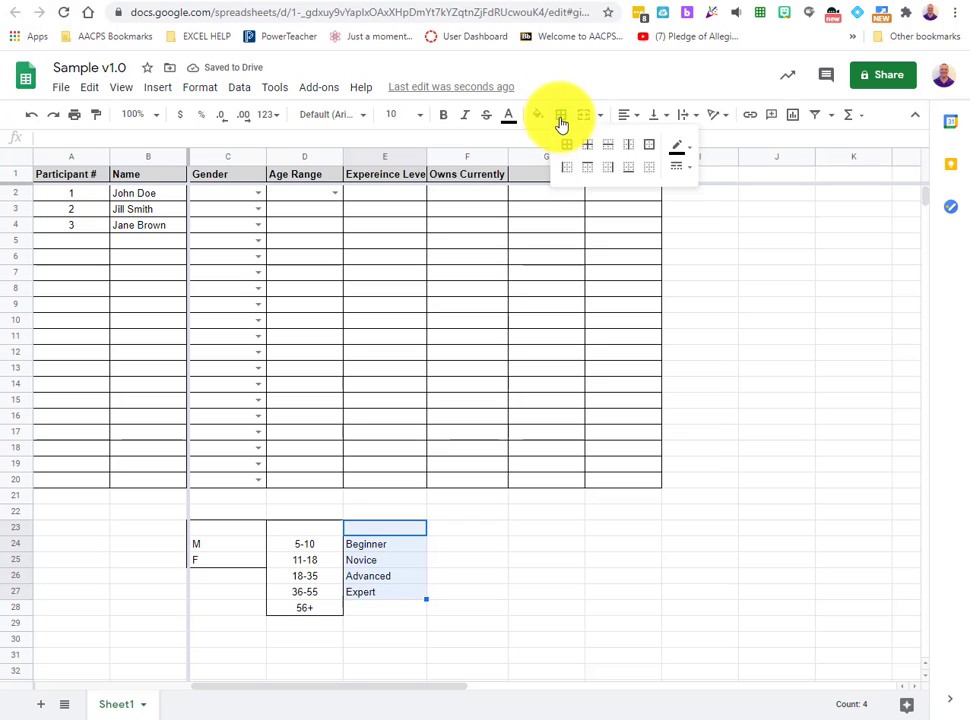
click(646, 147)
click(578, 611)
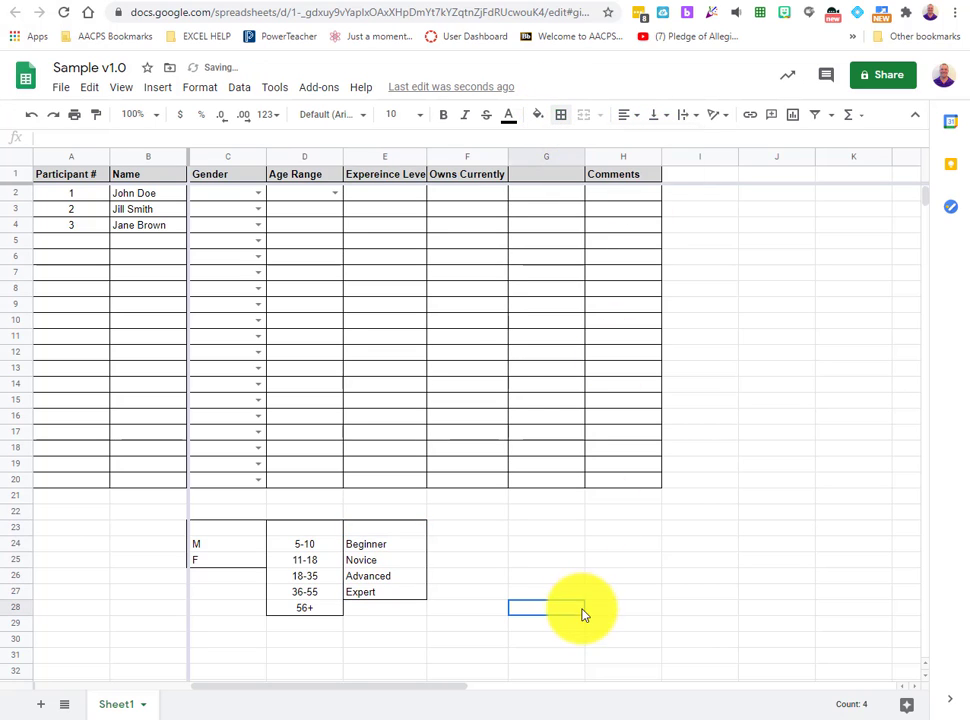
Step: Try adding a dropdown list to E2 with E23 as the source range
click(368, 192)
click(240, 89)
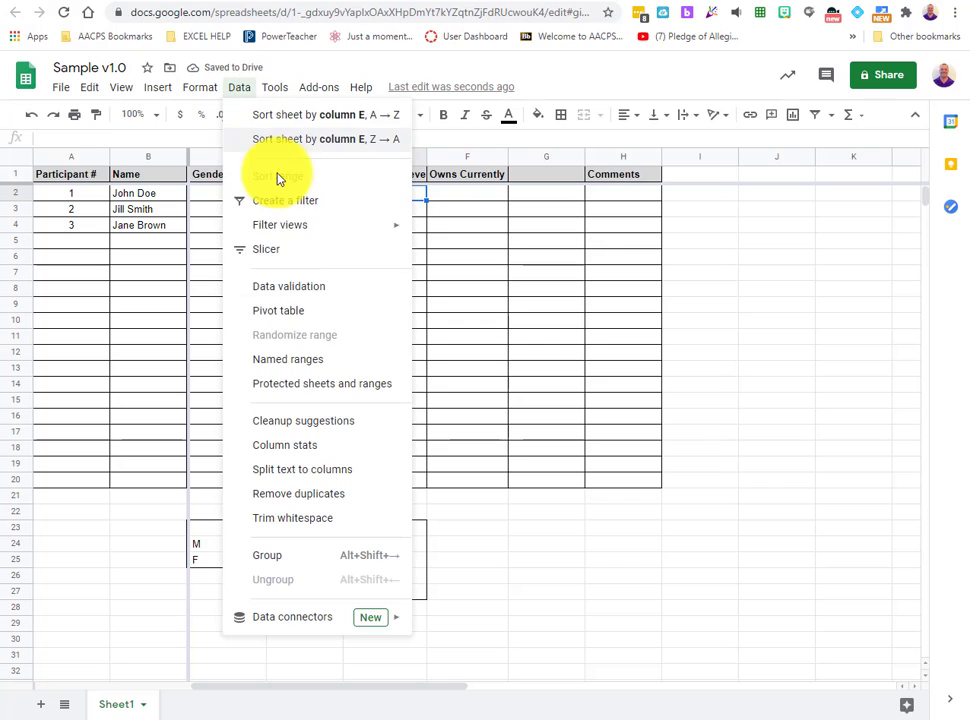
click(299, 285)
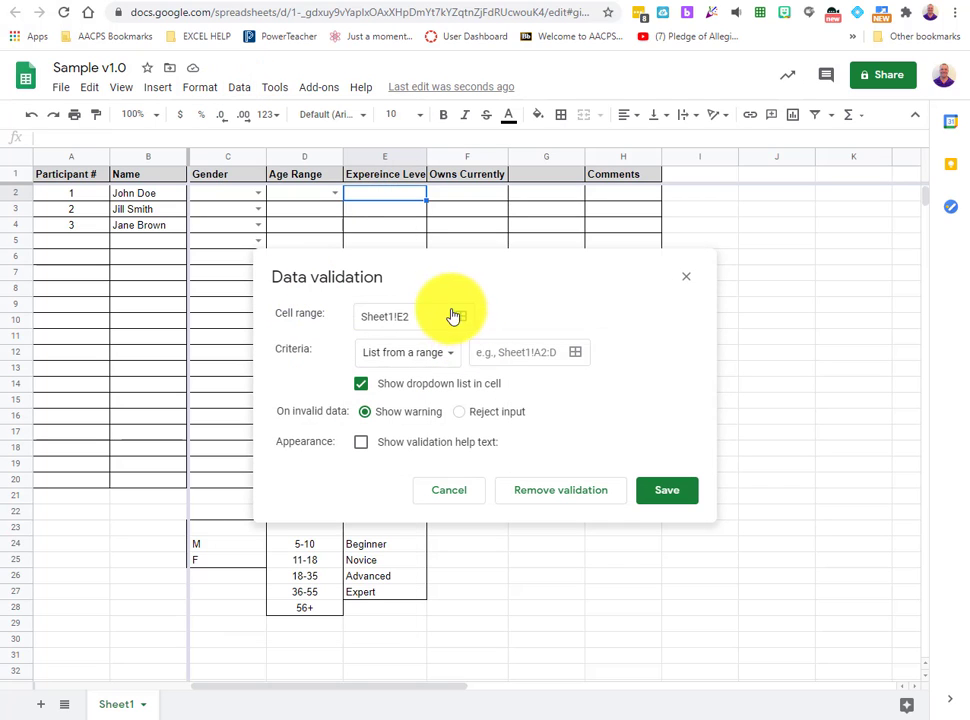
click(500, 352)
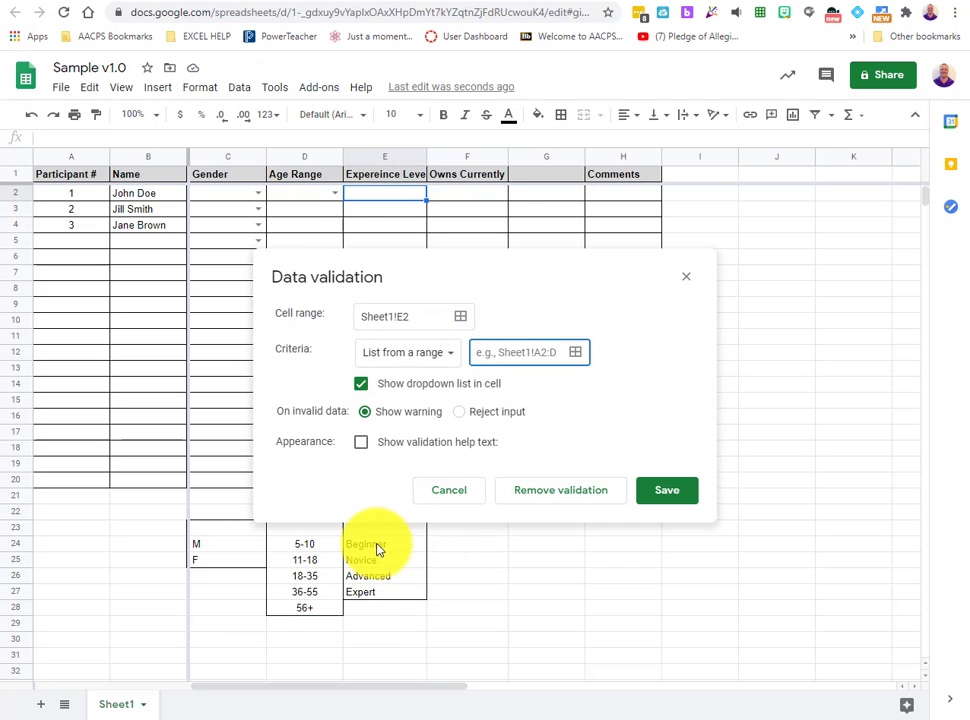
drag(375, 536, 377, 594)
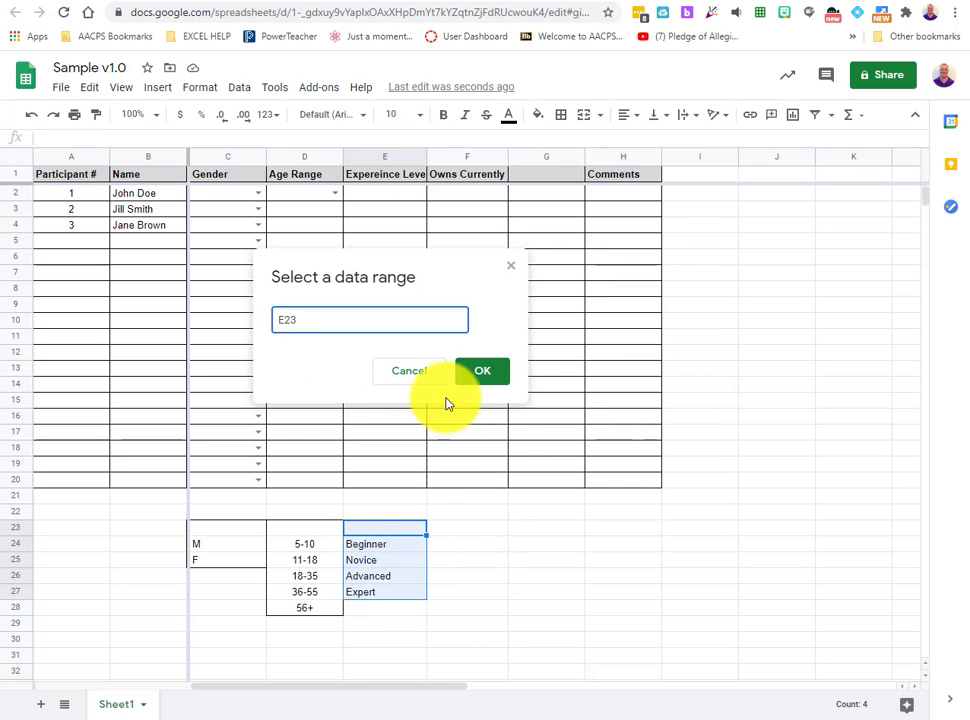
click(478, 374)
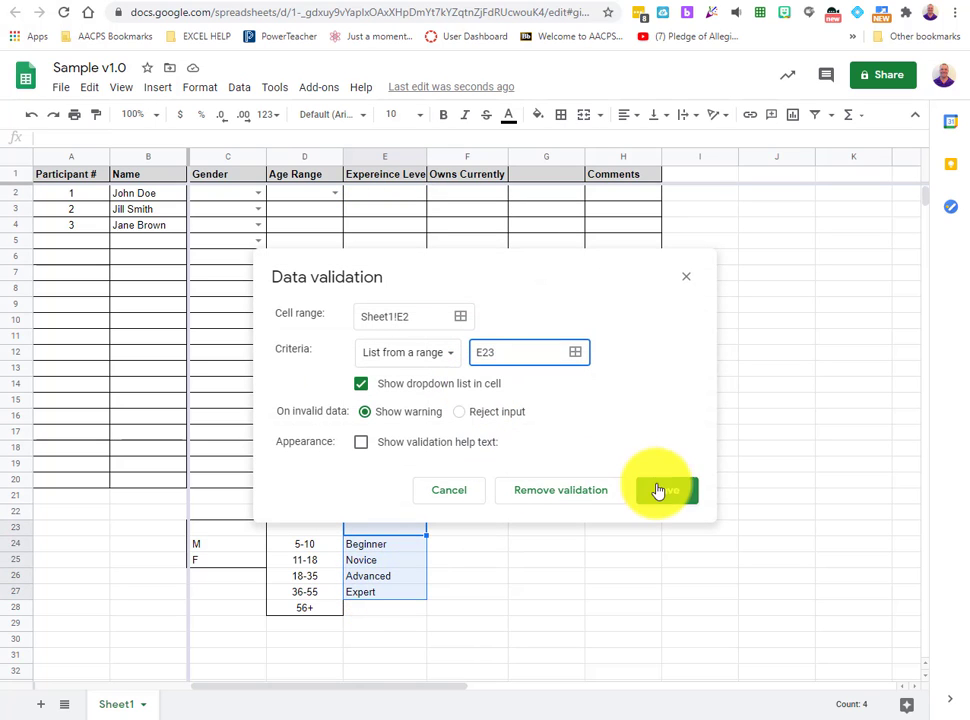
Step: Check the dropdown choices in E2 and undo its data validation
click(403, 198)
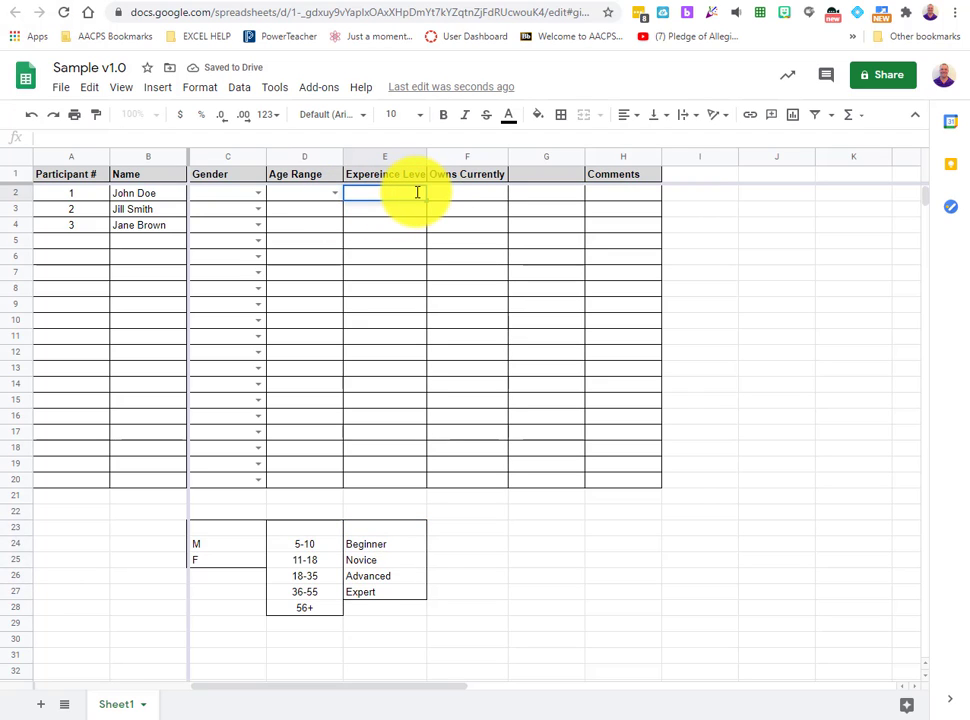
click(424, 242)
double_click(421, 193)
click(505, 539)
click(392, 200)
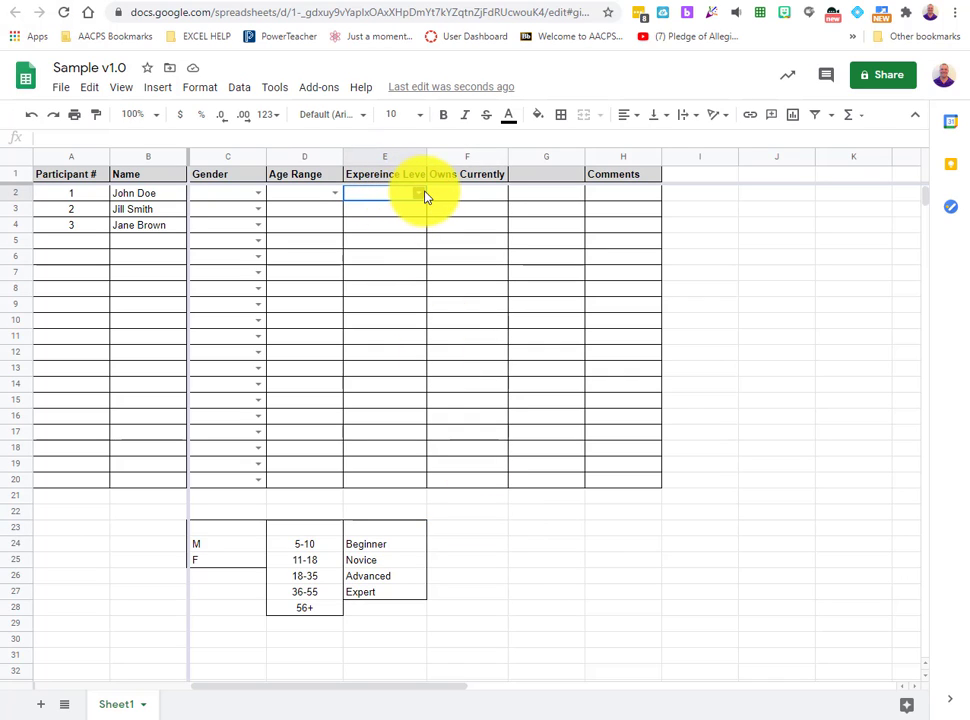
double_click(423, 196)
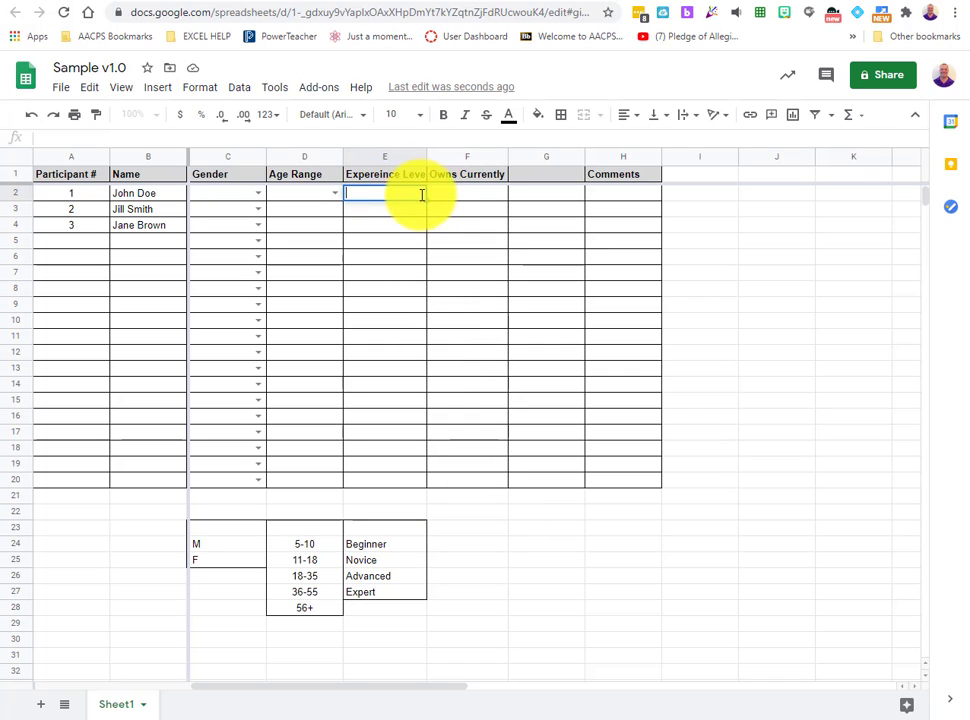
click(610, 592)
key(ctrl+z)
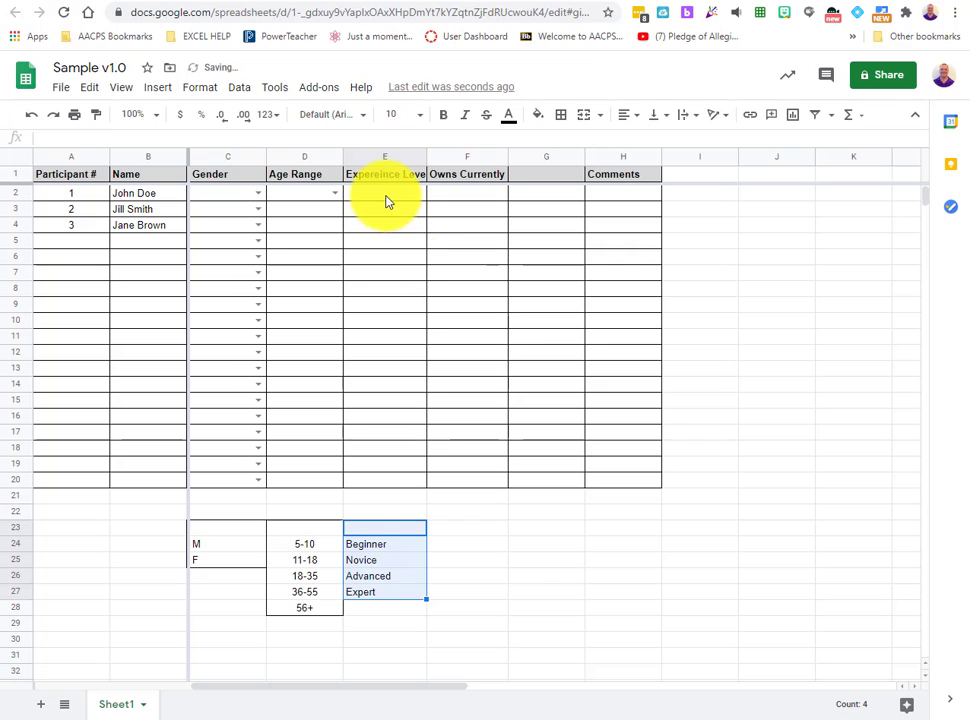
Step: Add a dropdown list to E2 using E23:E27 as the source range, and check its choices
click(388, 200)
click(240, 87)
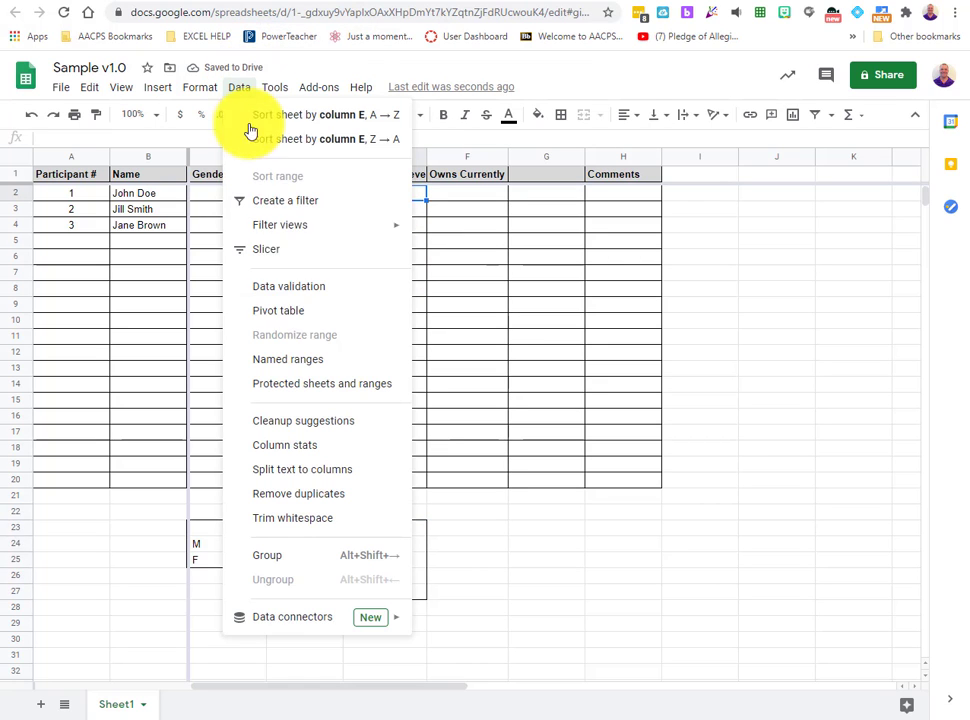
click(286, 287)
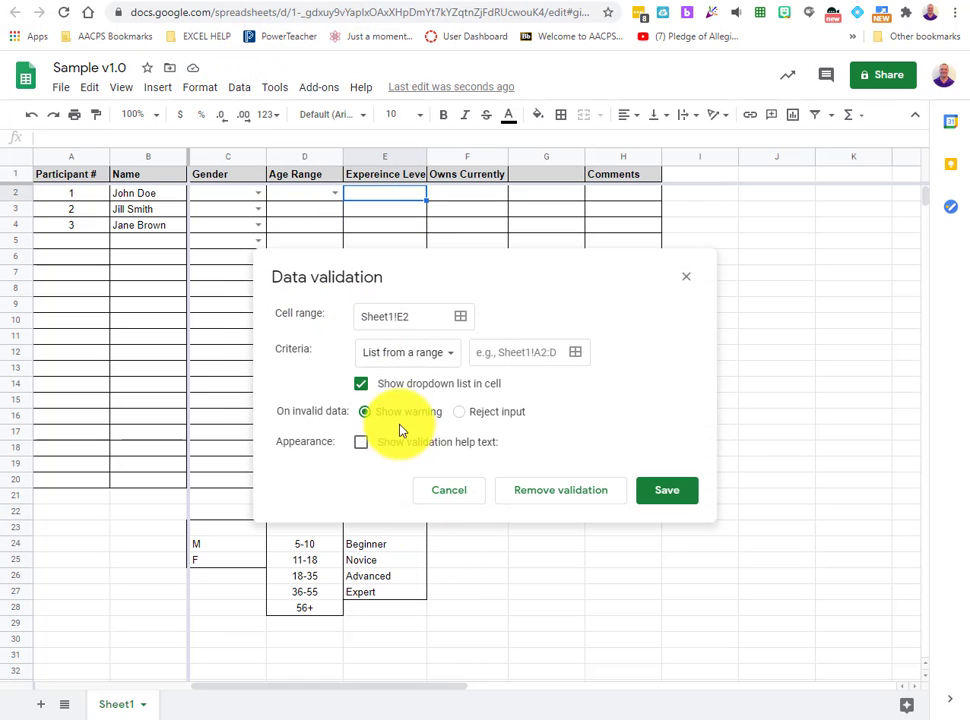
click(500, 352)
click(400, 594)
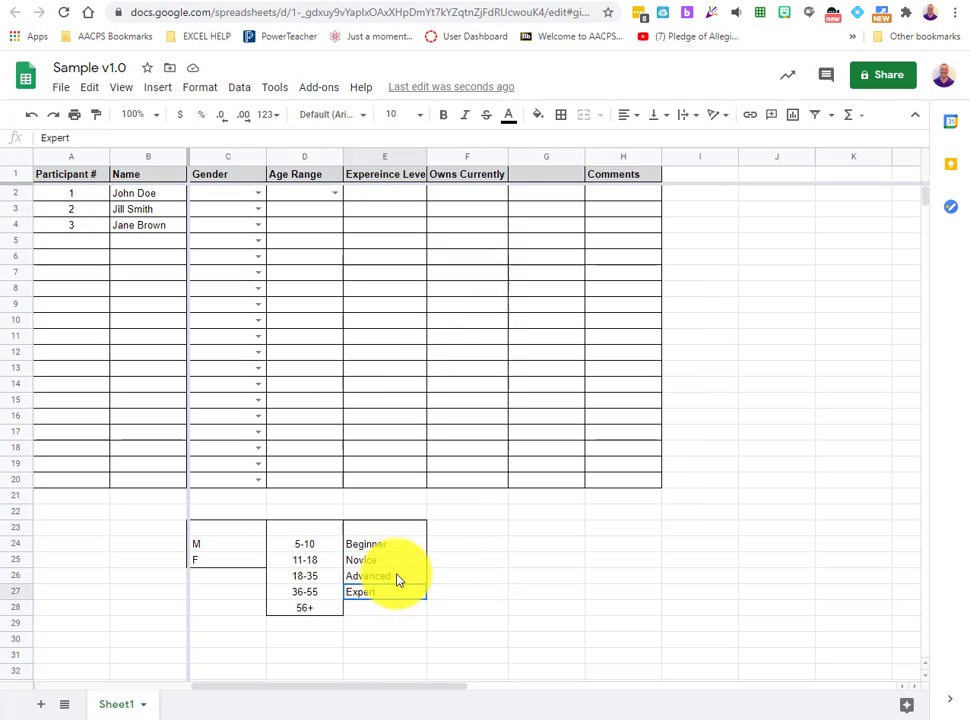
drag(398, 580, 392, 533)
click(482, 374)
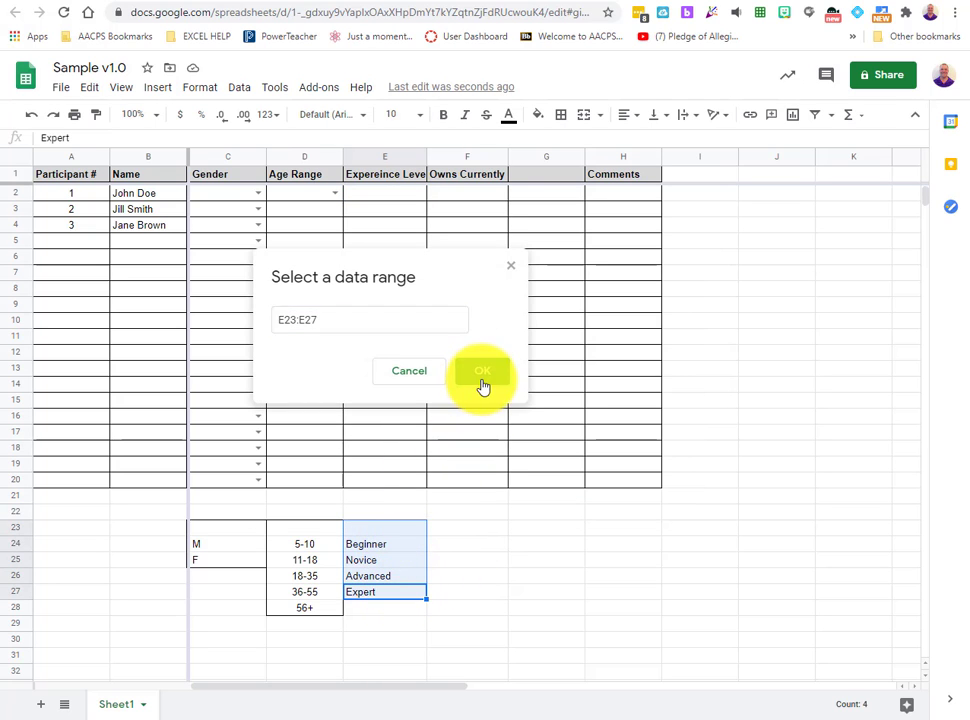
click(669, 489)
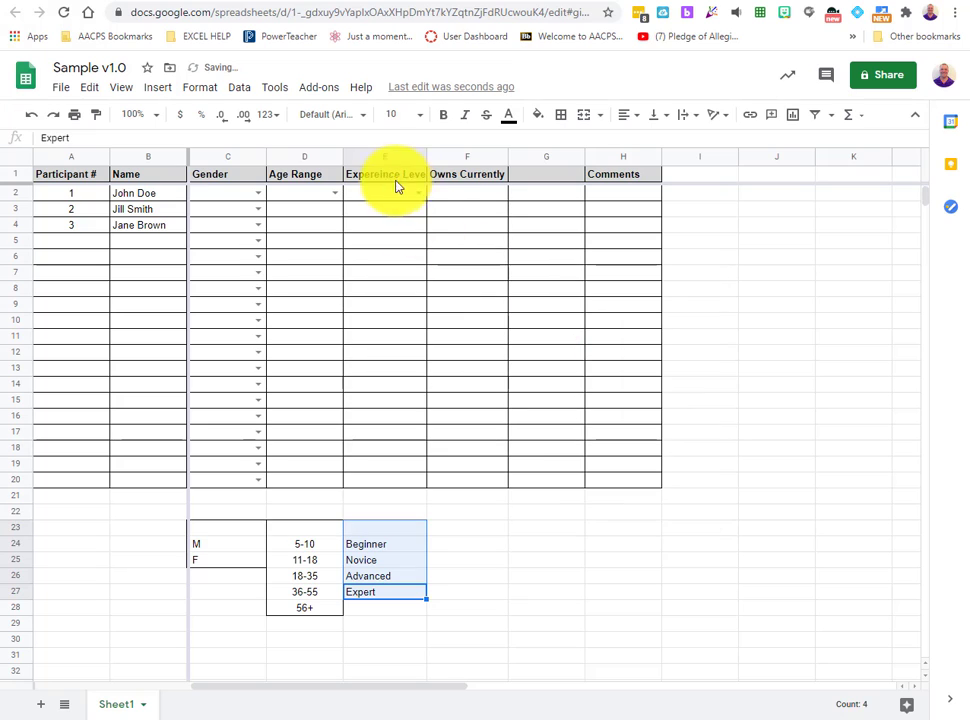
click(418, 194)
click(565, 608)
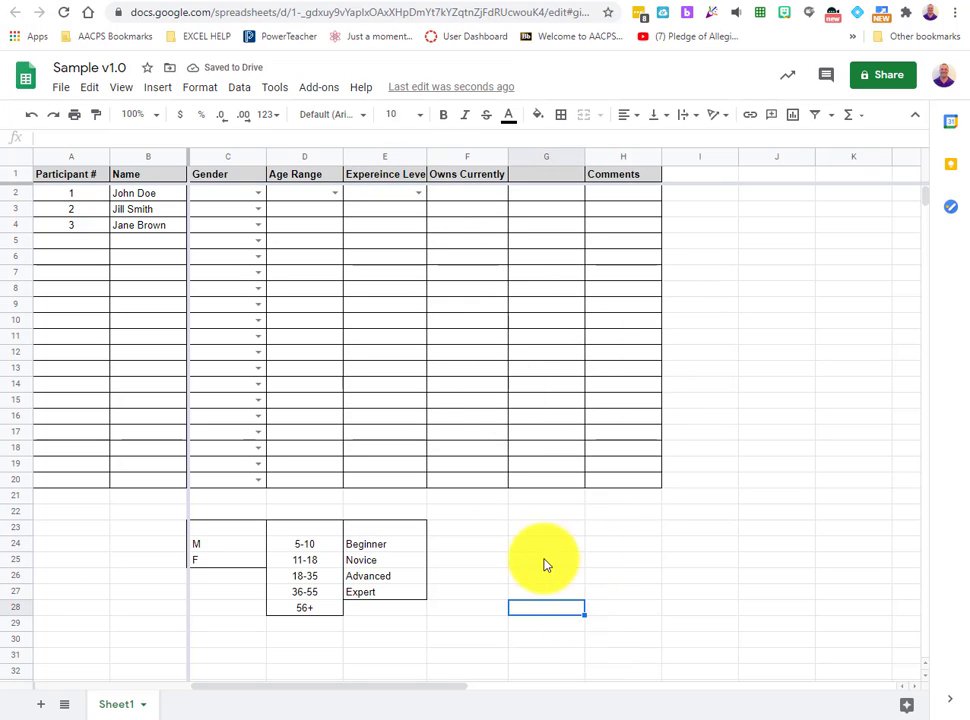
Step: Copy the age range and experience level dropdowns from D2 and E2 down to row 20
click(310, 197)
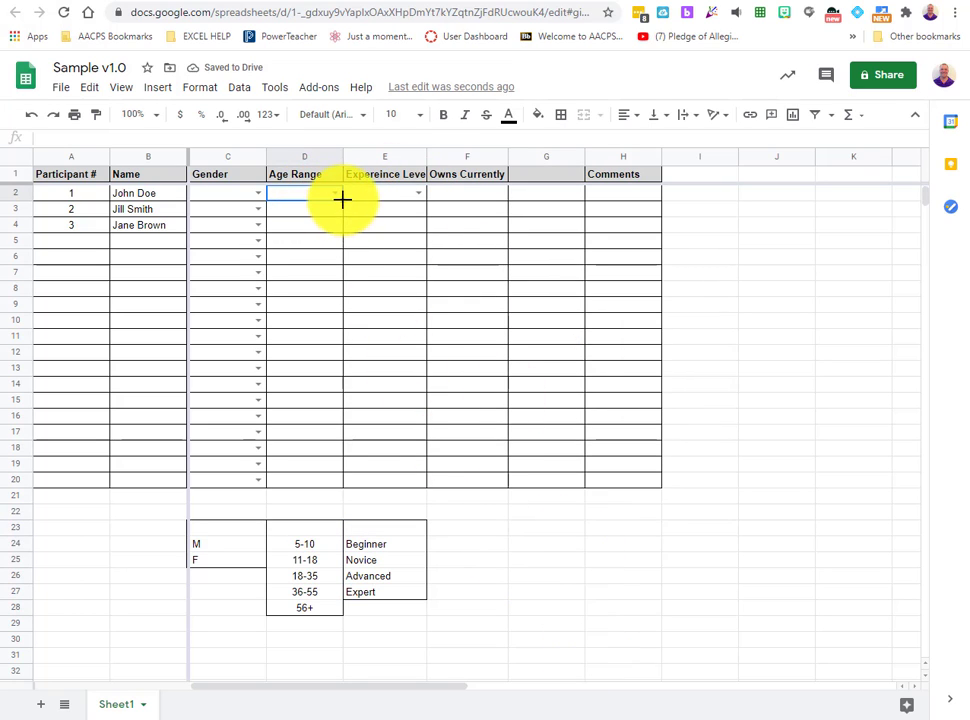
drag(342, 199, 338, 487)
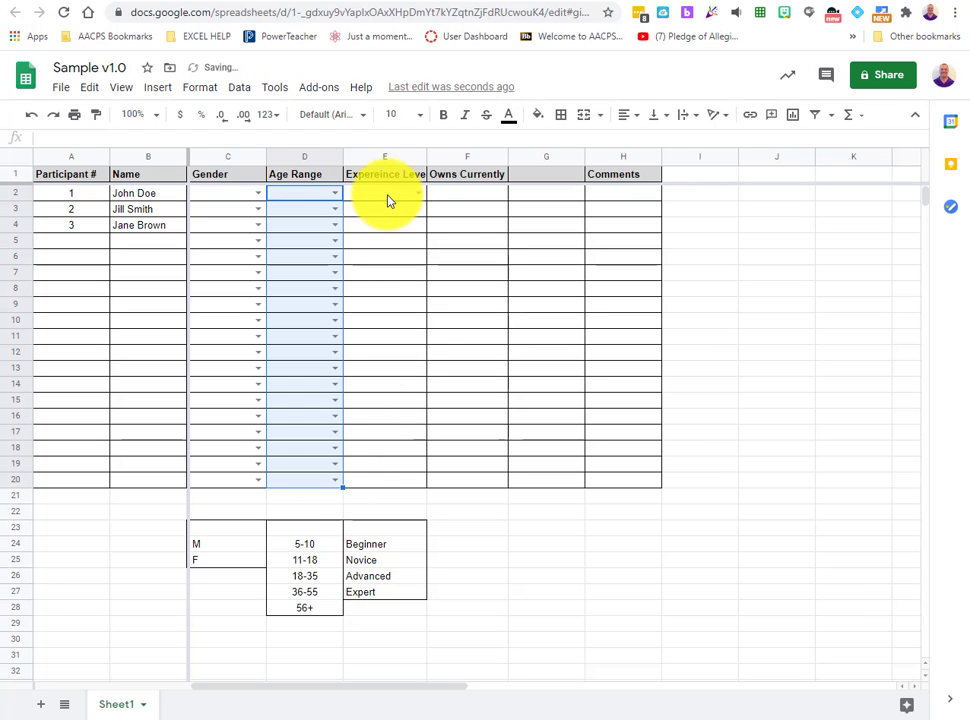
click(392, 200)
drag(425, 200, 421, 492)
click(514, 546)
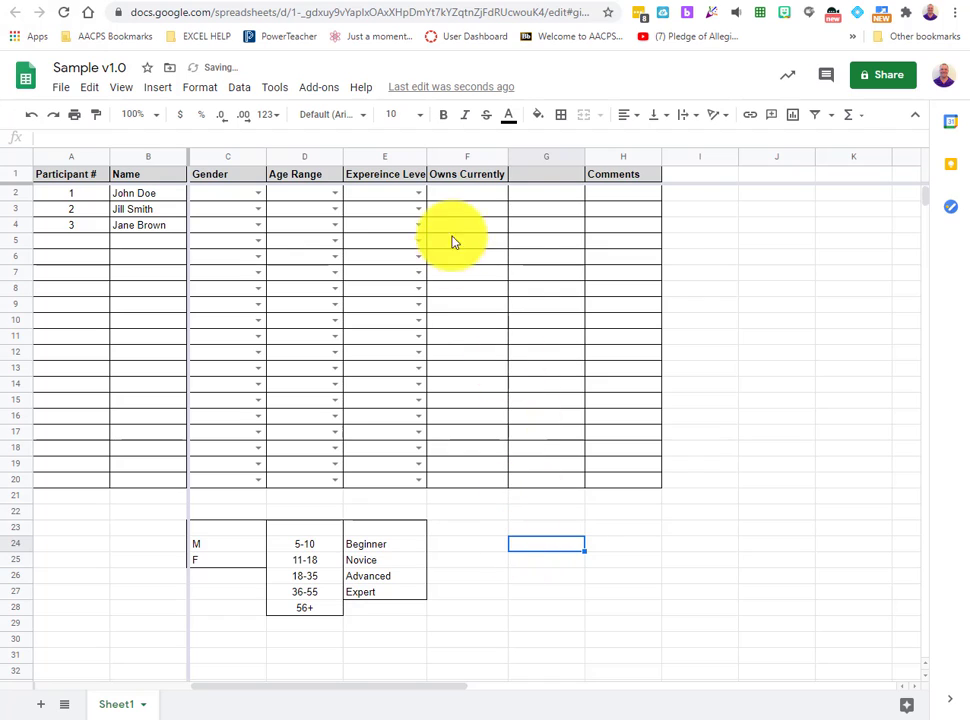
Step: Enter the ownership options Y, N and Did in F24 through F26
click(467, 534)
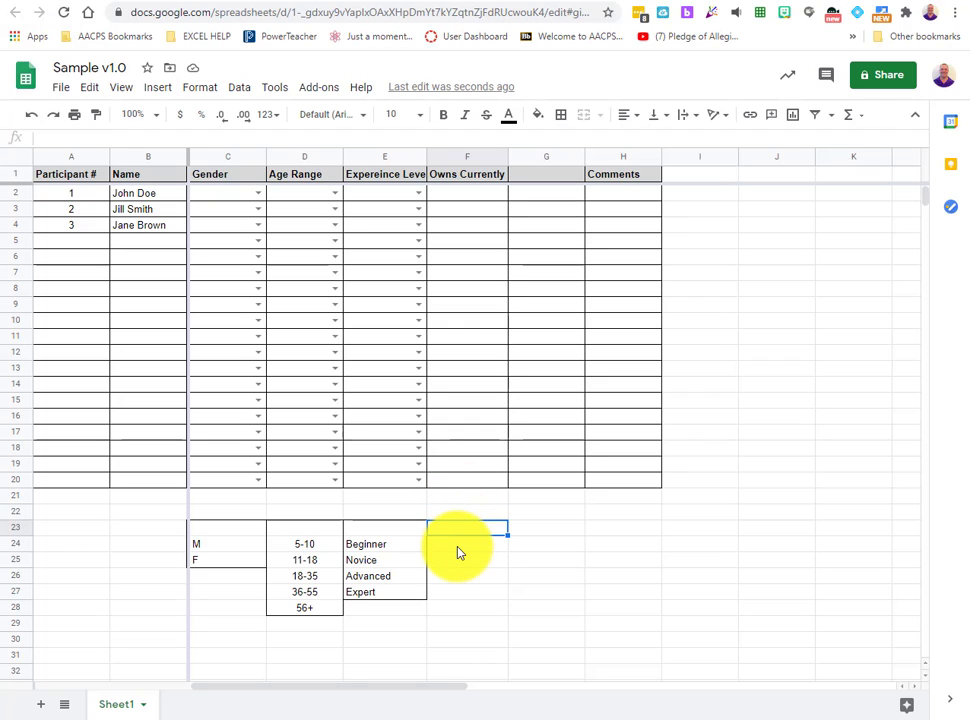
click(458, 548)
text(Y)
key(Return)
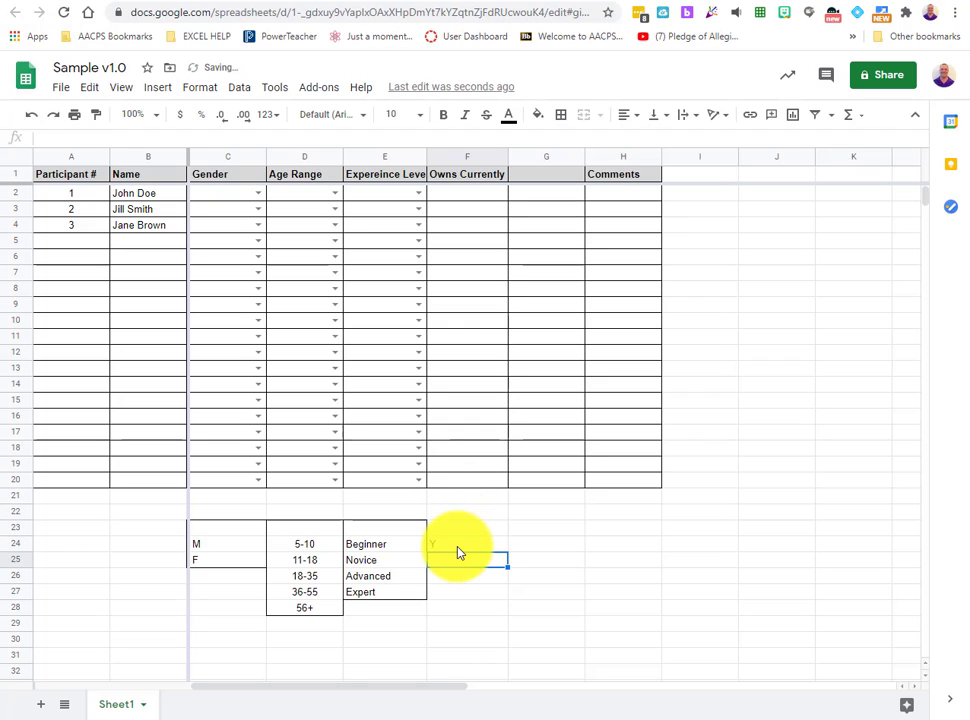
text(N)
key(Return)
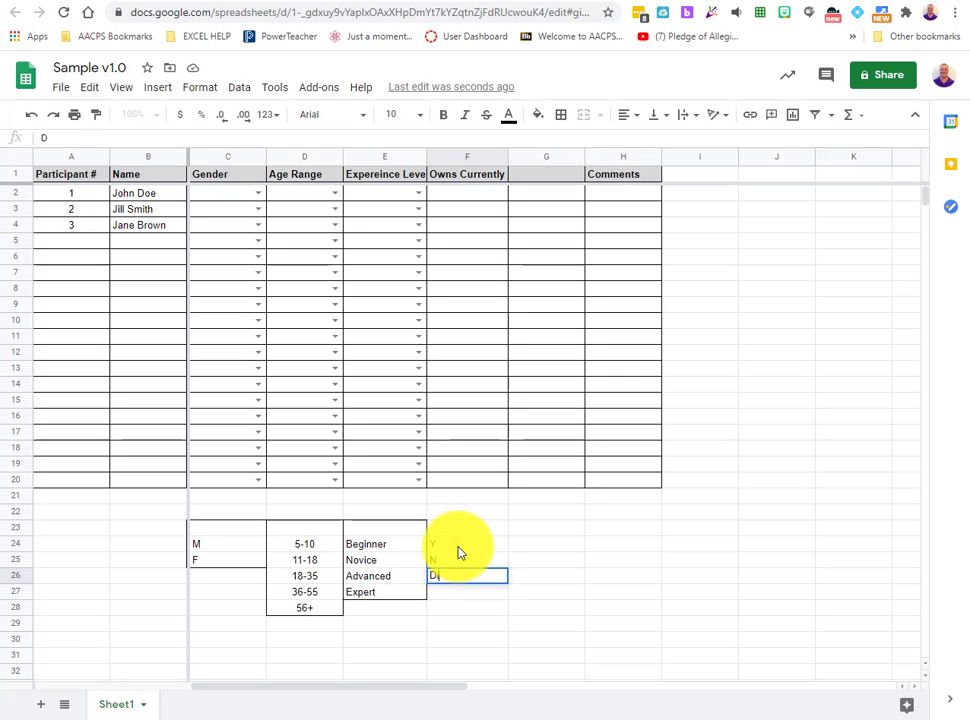
text(id)
key(Return)
key(Return)
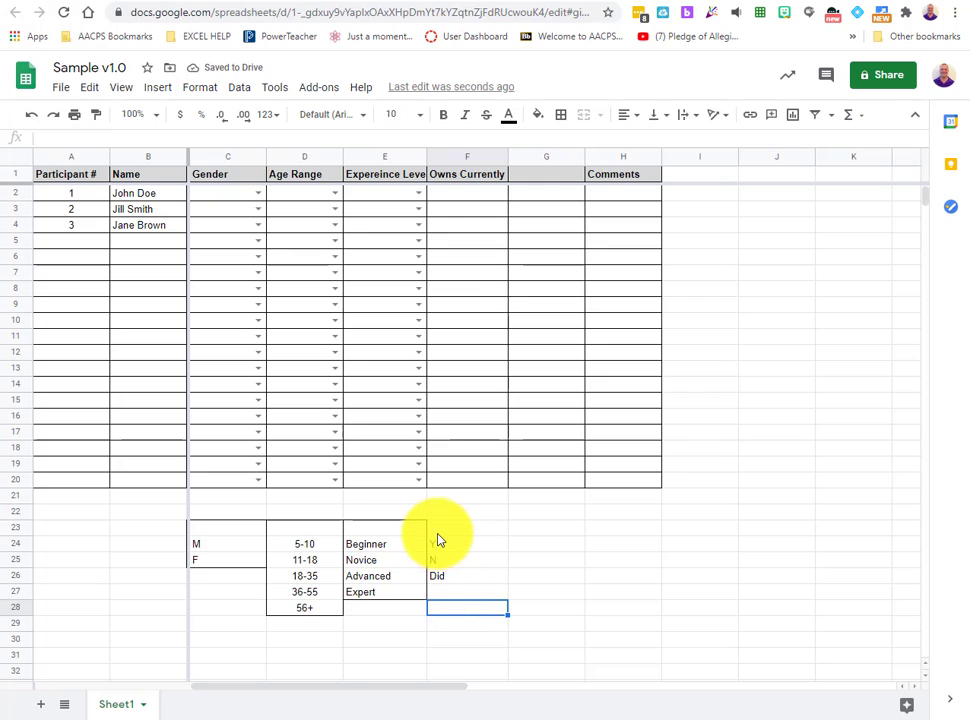
Step: Add an outer border around the ownership option list in F23:F26, including the blank cell above Y
drag(440, 528, 444, 580)
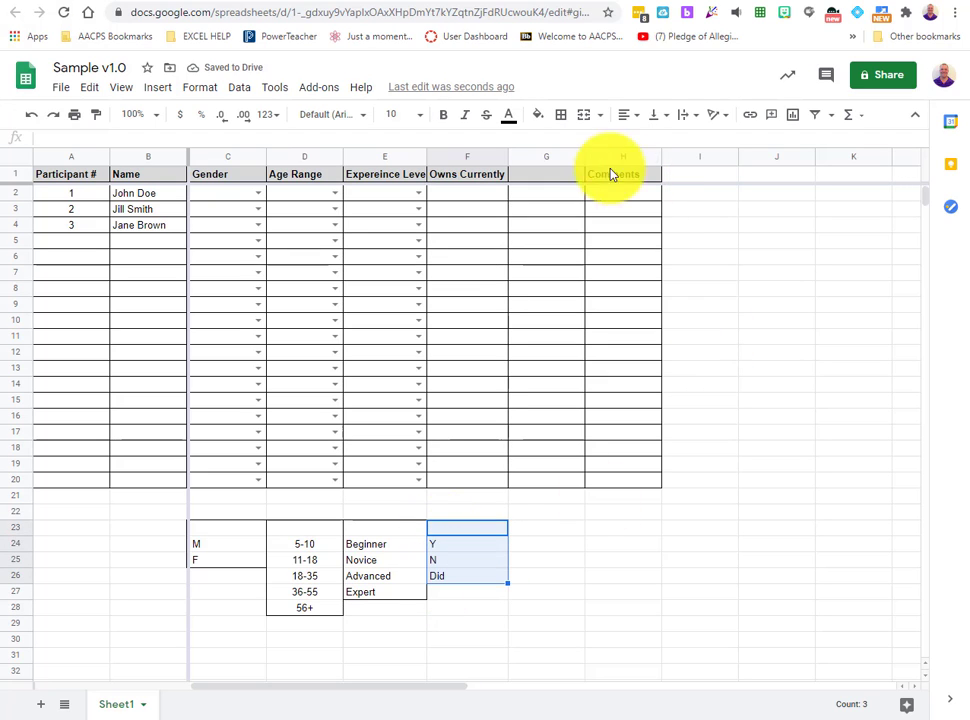
click(563, 116)
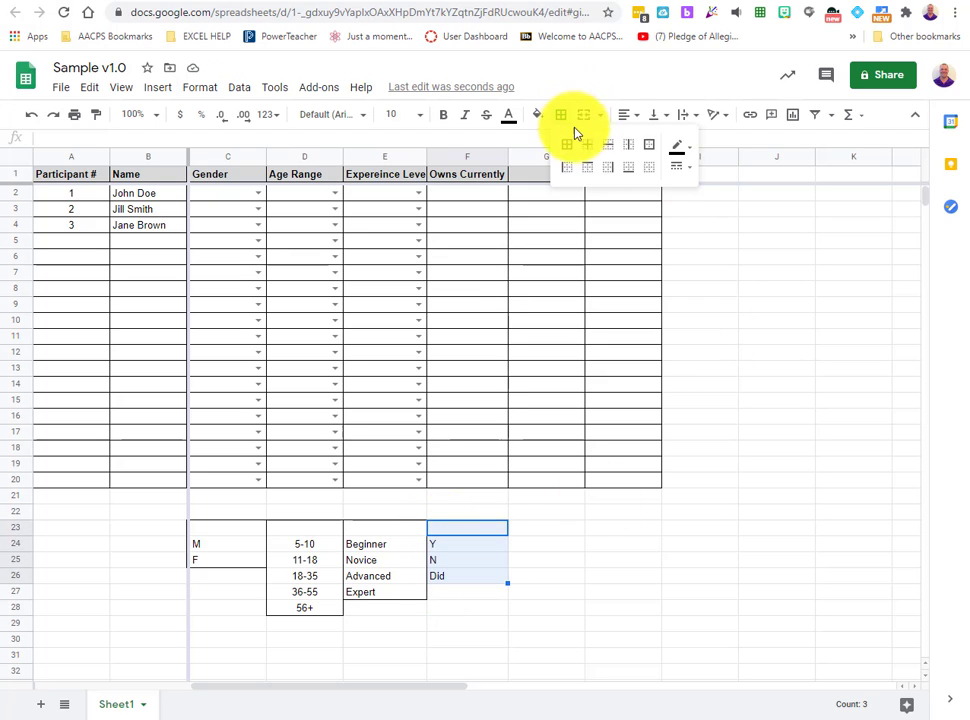
click(649, 150)
click(625, 593)
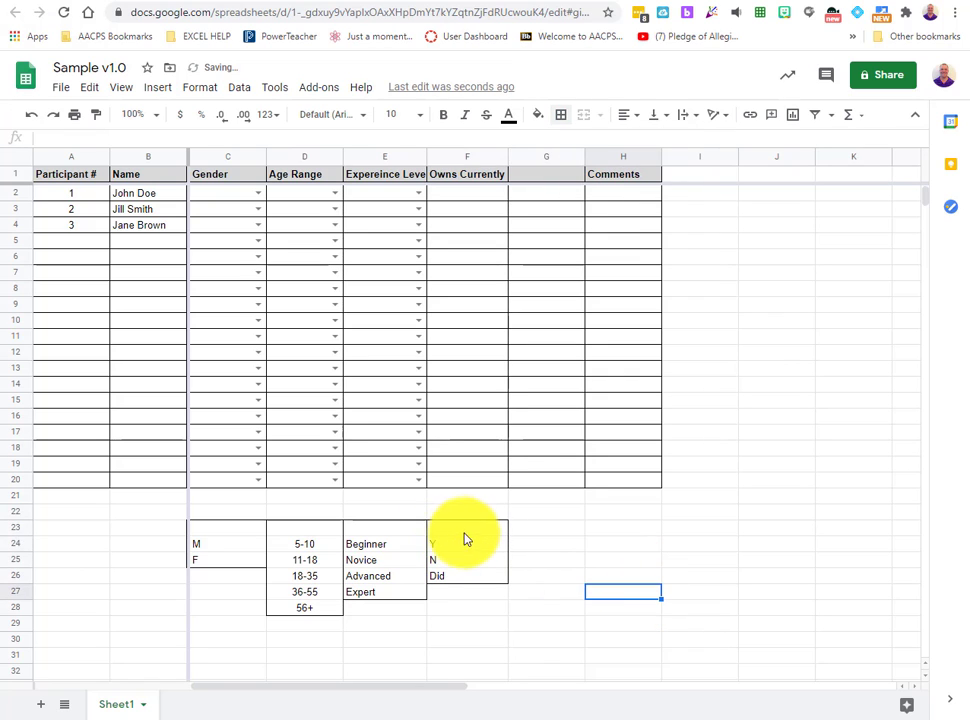
Step: Center the experience level and ownership options in E23:F27 and the gender options in C23:C25
drag(464, 533, 372, 597)
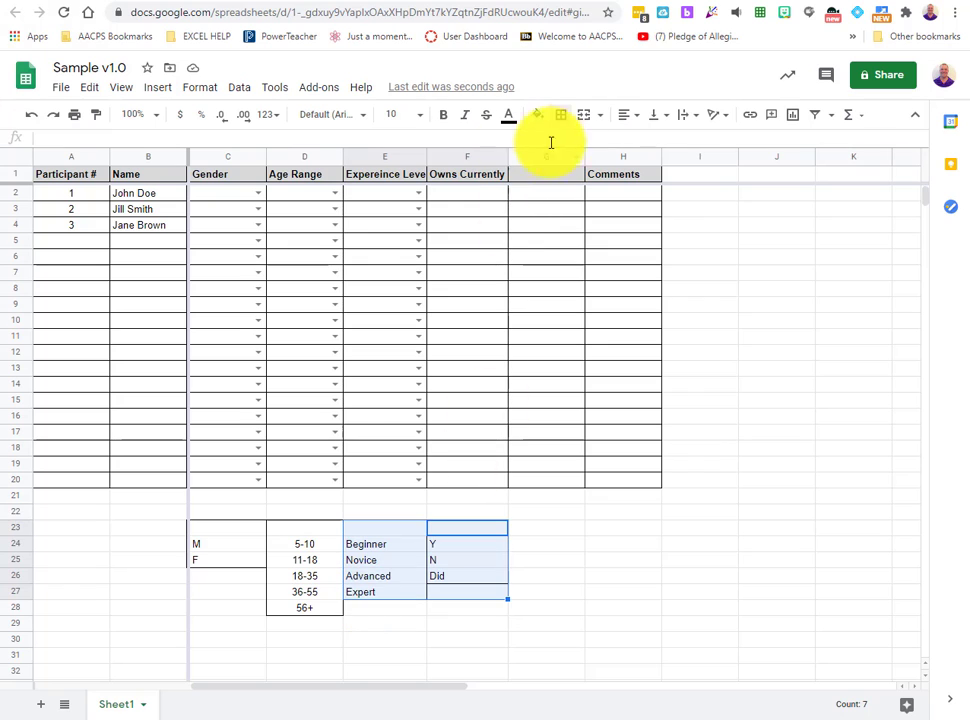
click(634, 115)
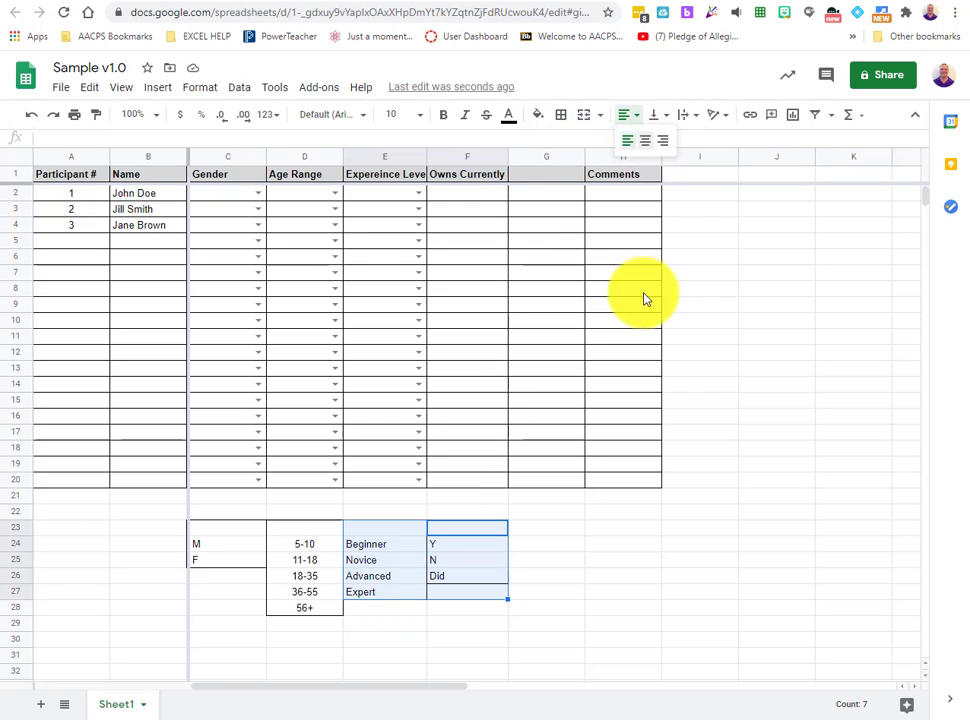
click(641, 139)
click(623, 594)
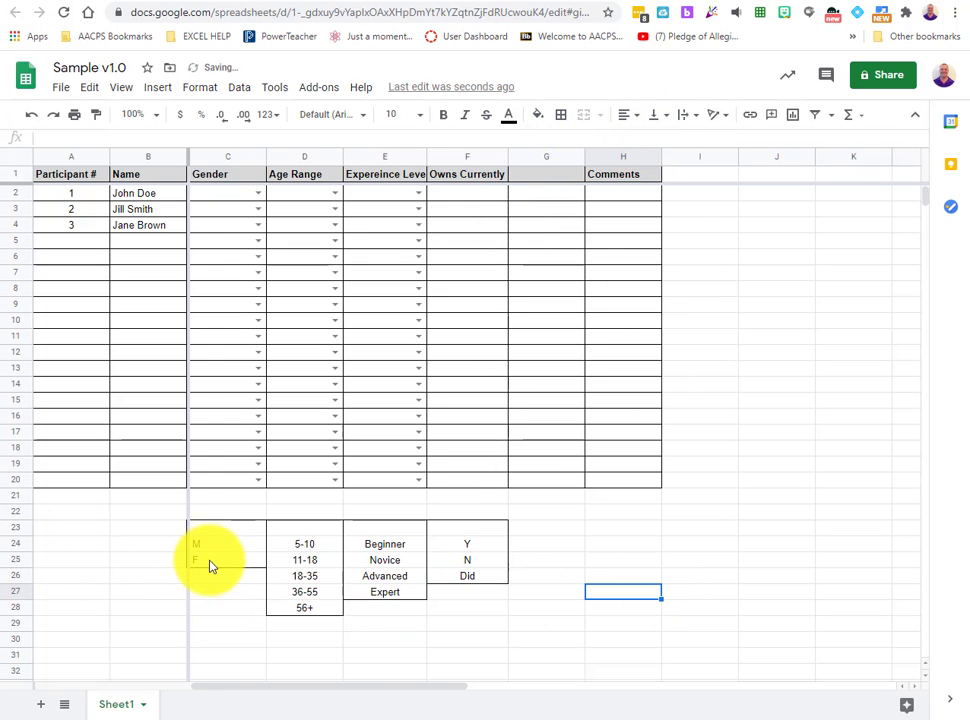
drag(210, 565, 212, 527)
click(628, 115)
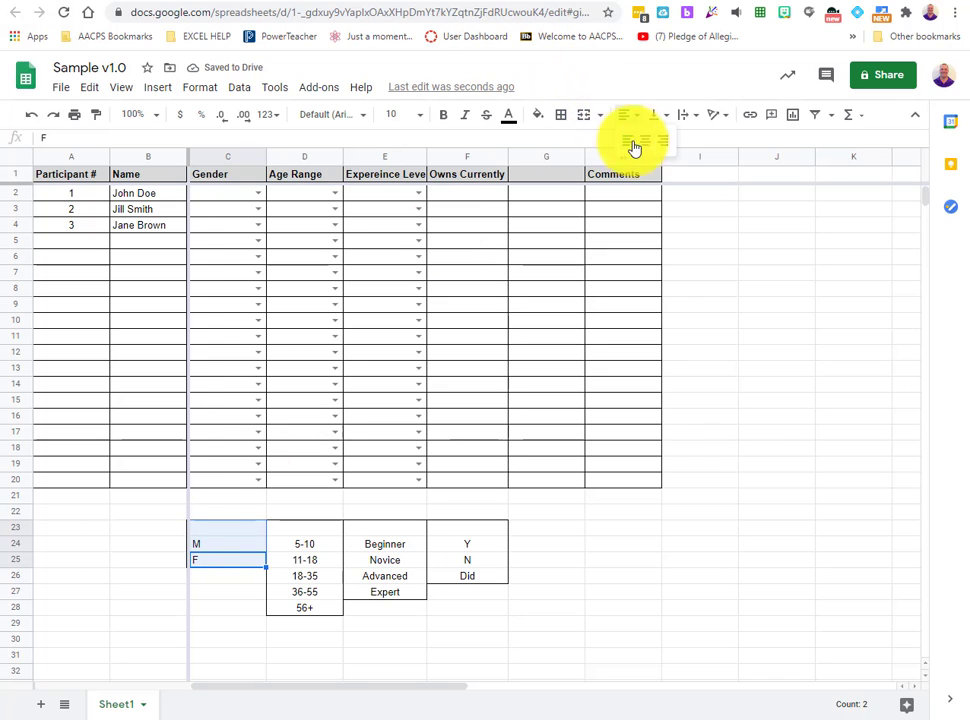
click(645, 141)
click(632, 577)
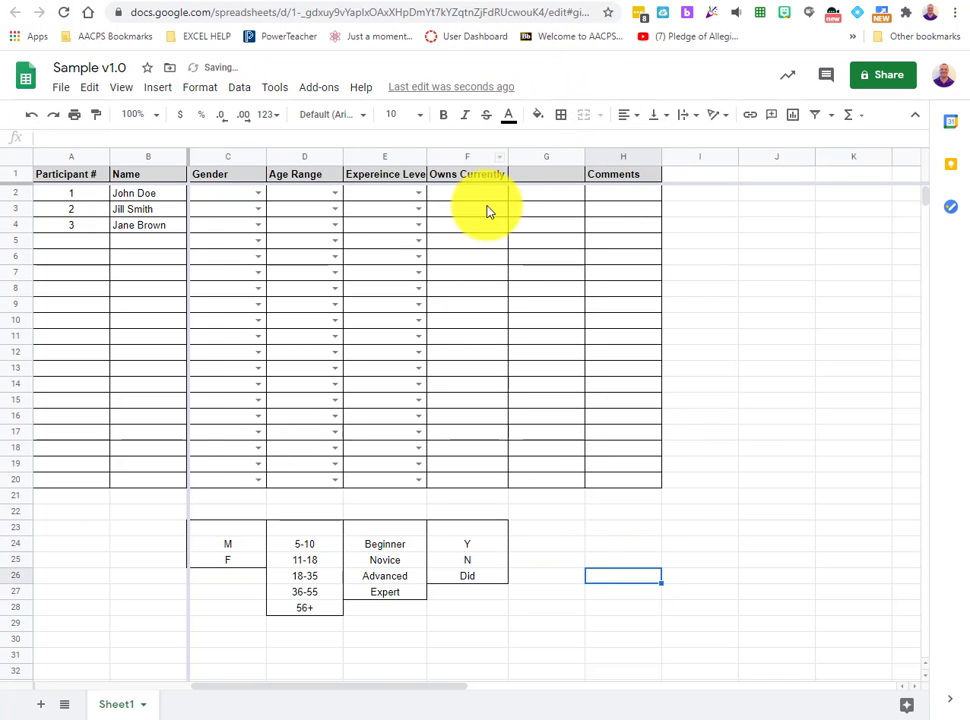
Step: Add a dropdown list to F2 under Owns Currently using F23:F26 as the source range
click(463, 200)
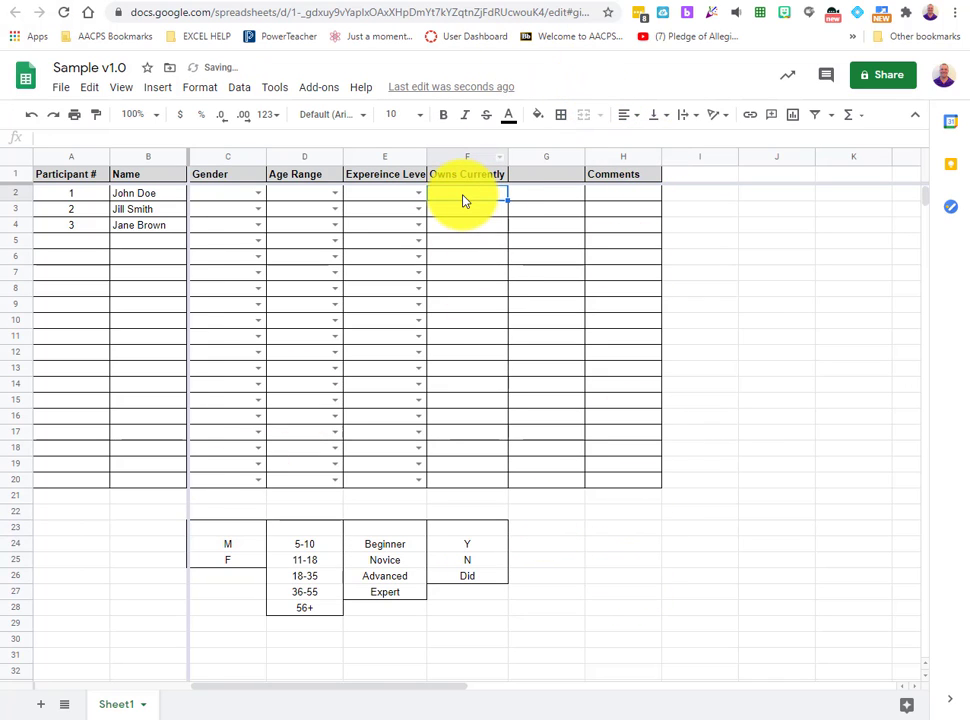
click(237, 94)
click(350, 288)
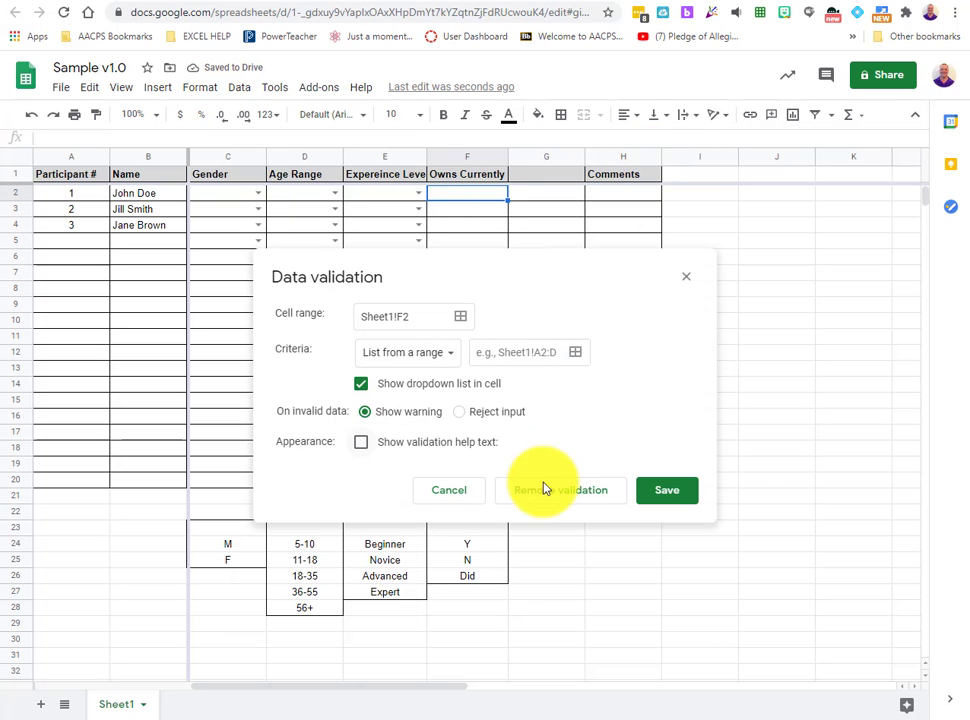
click(533, 354)
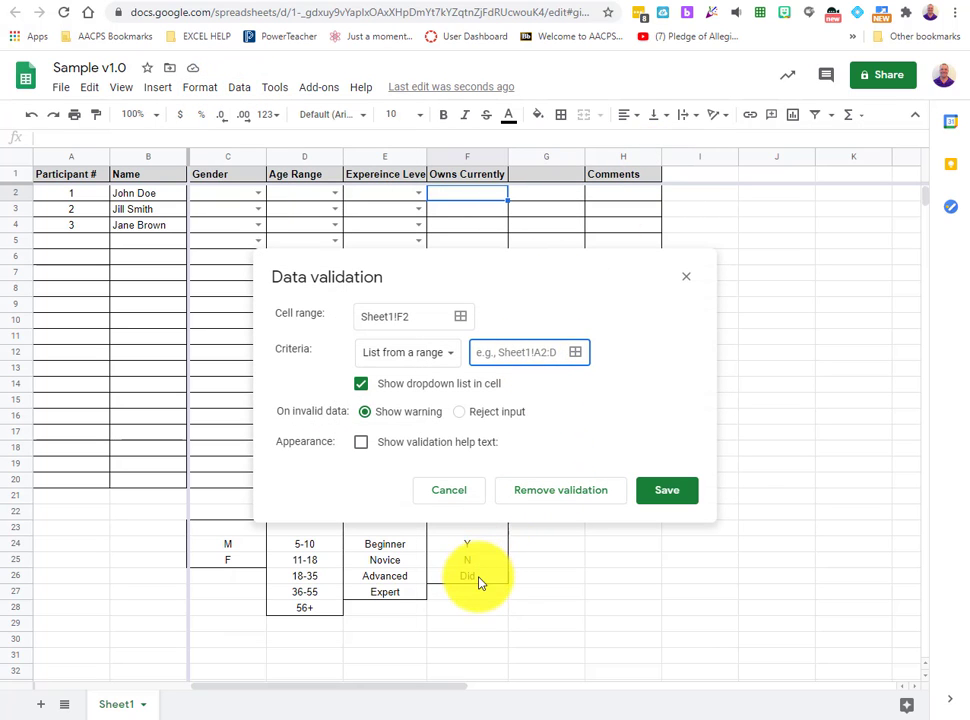
drag(481, 578, 475, 540)
click(483, 369)
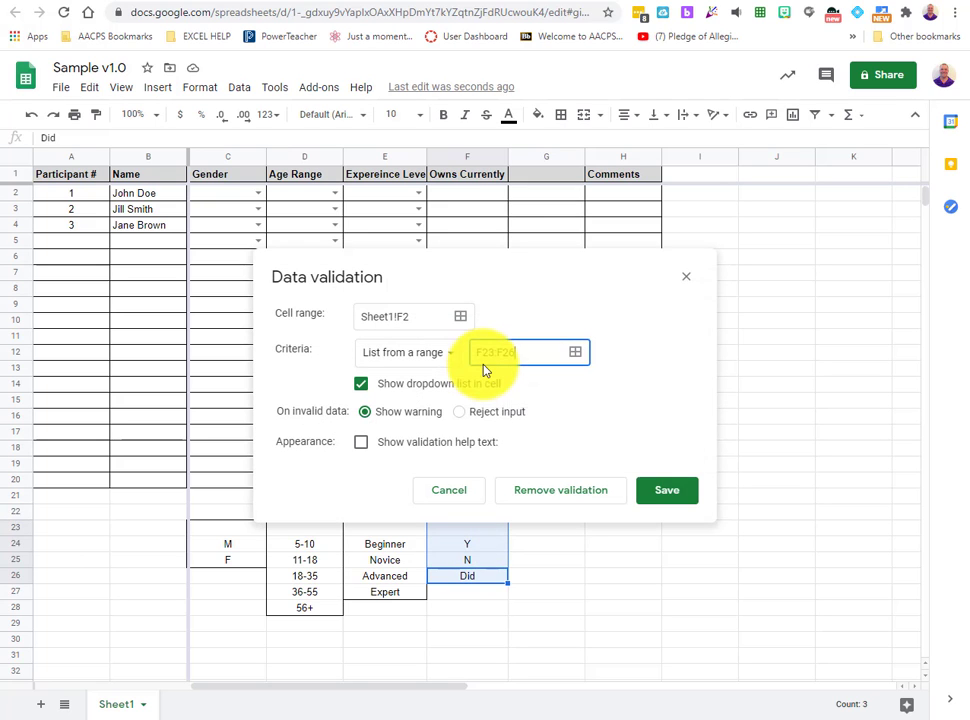
click(640, 491)
click(476, 197)
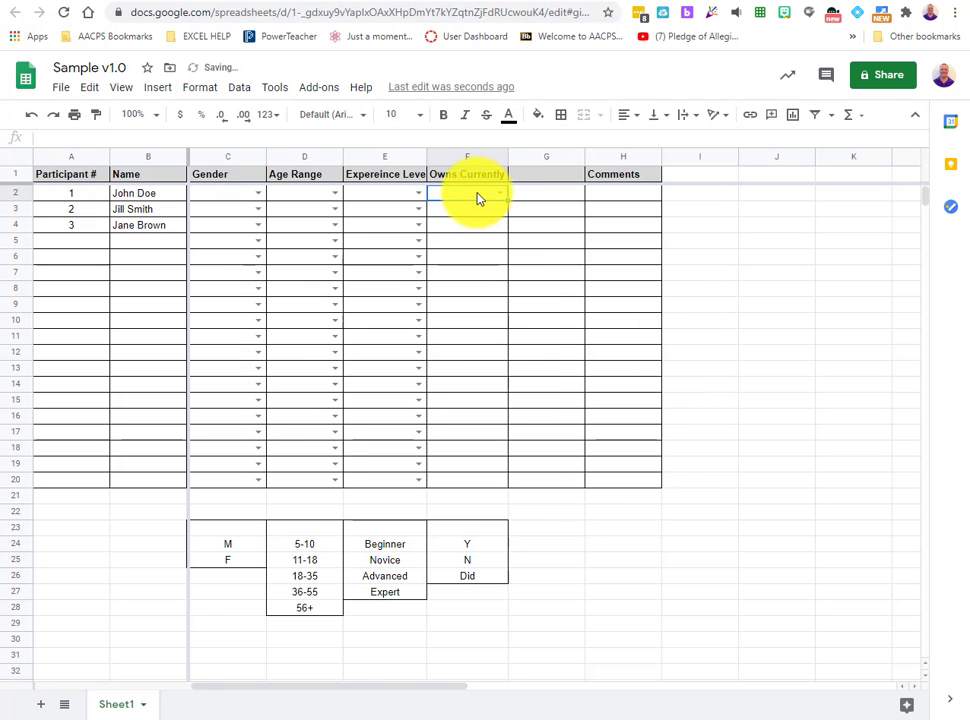
Step: Copy the F2 ownership dropdown down the Owns Currently column through F20
click(500, 196)
click(838, 386)
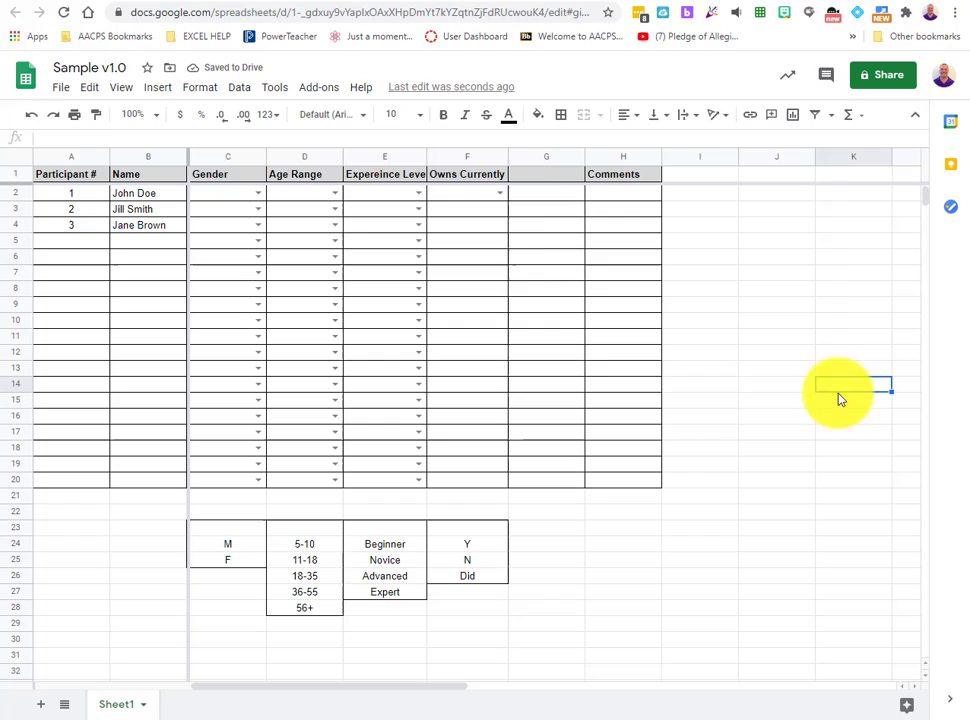
click(503, 196)
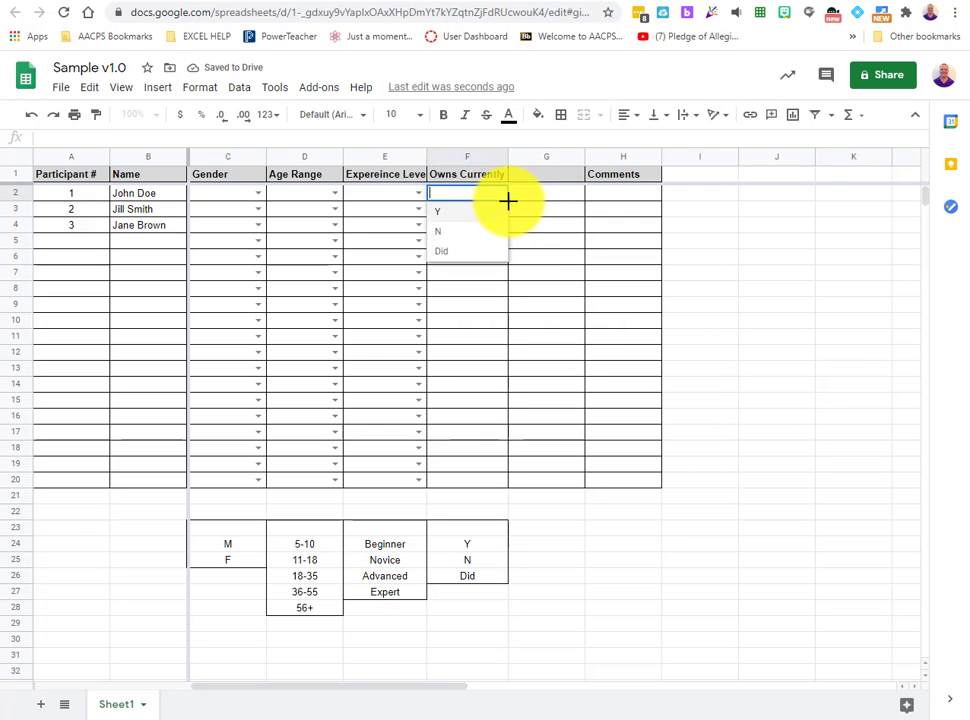
drag(508, 200, 505, 490)
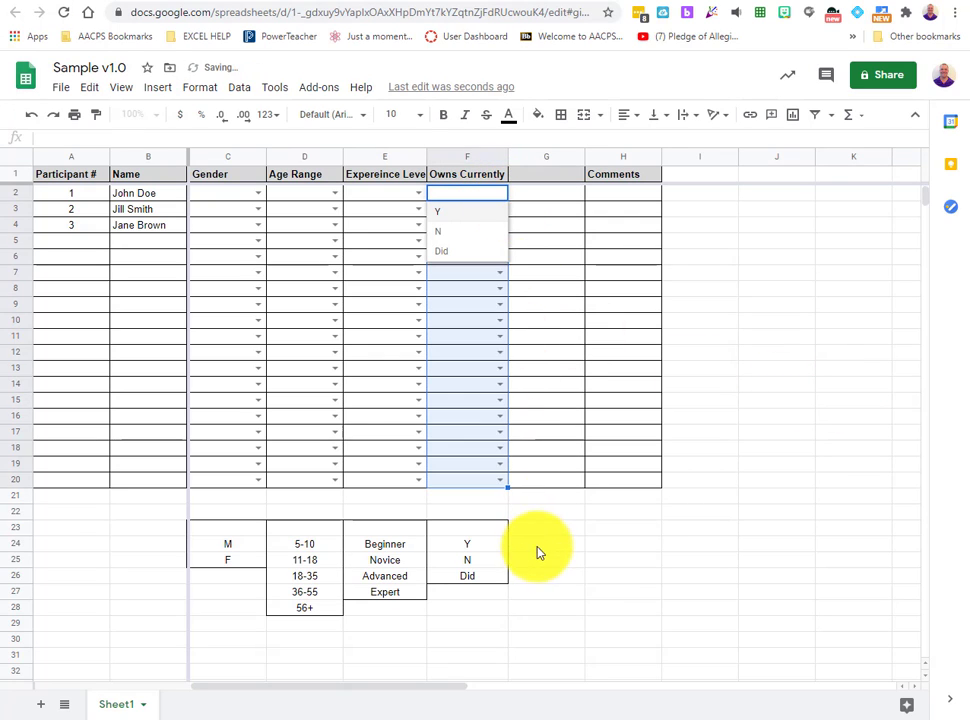
click(540, 545)
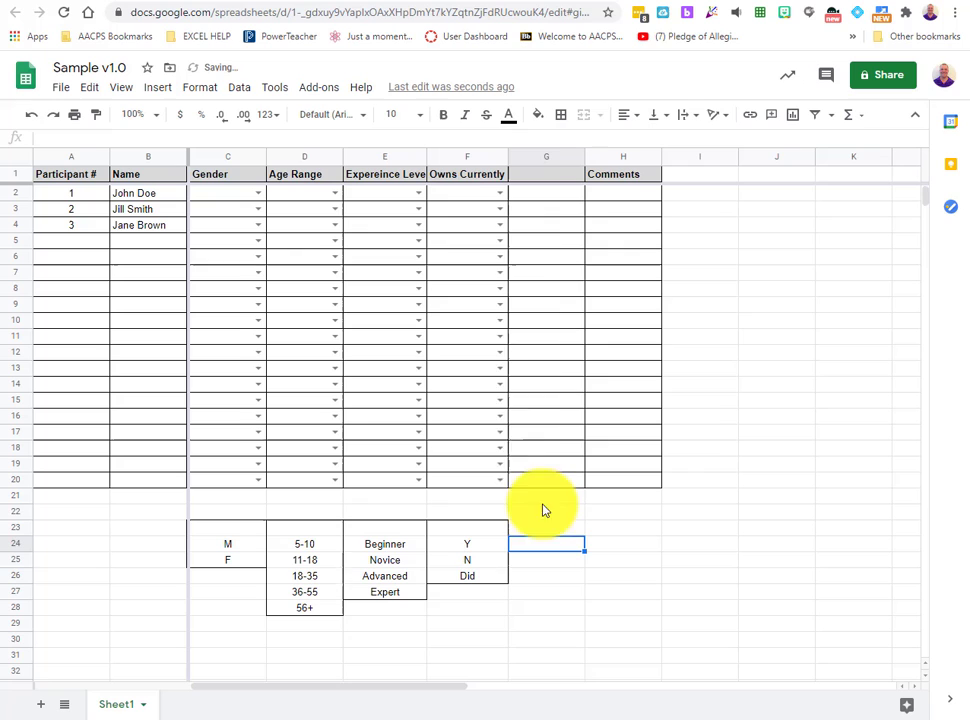
click(497, 355)
click(576, 549)
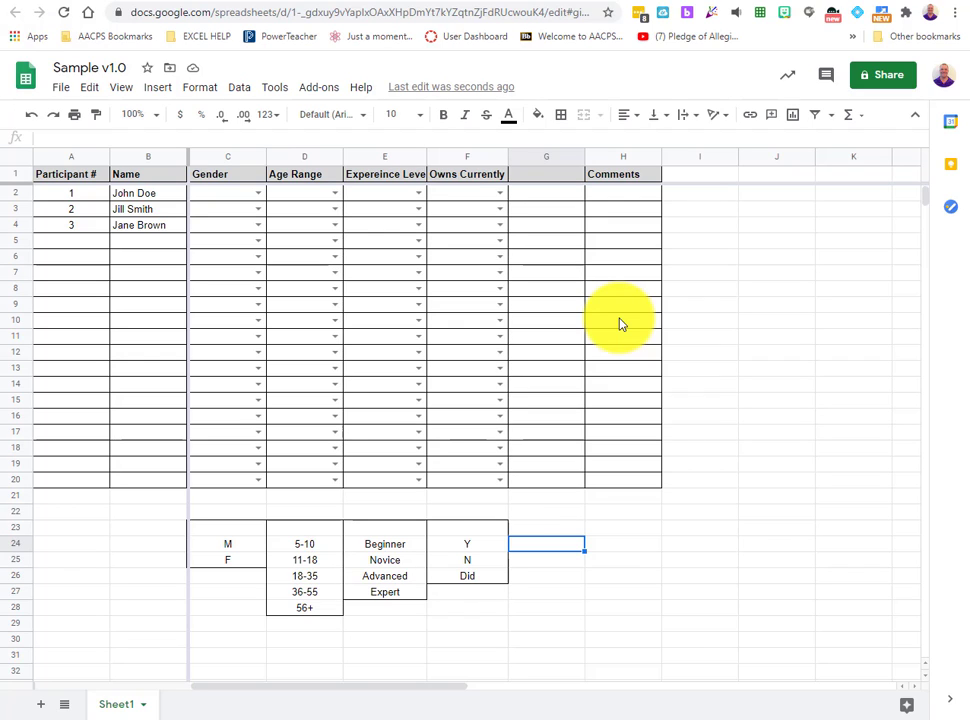
Step: Test how a long string of sample text displays in H2 under Comments, and clear the cell
click(641, 195)
text(as)
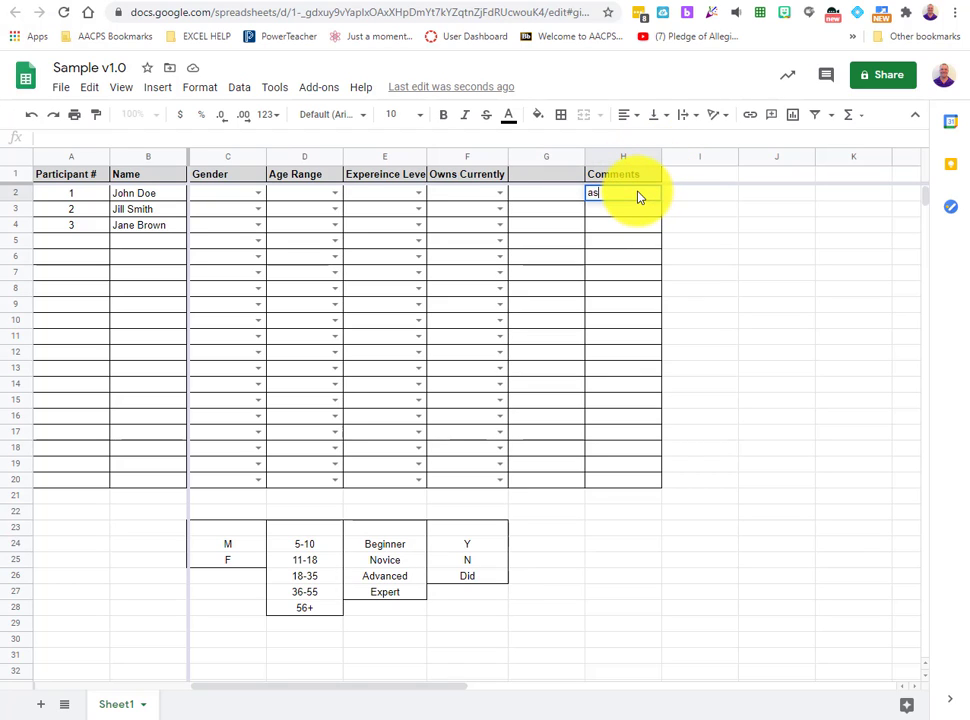
text(dasdddddddddddddddddddddddddd)
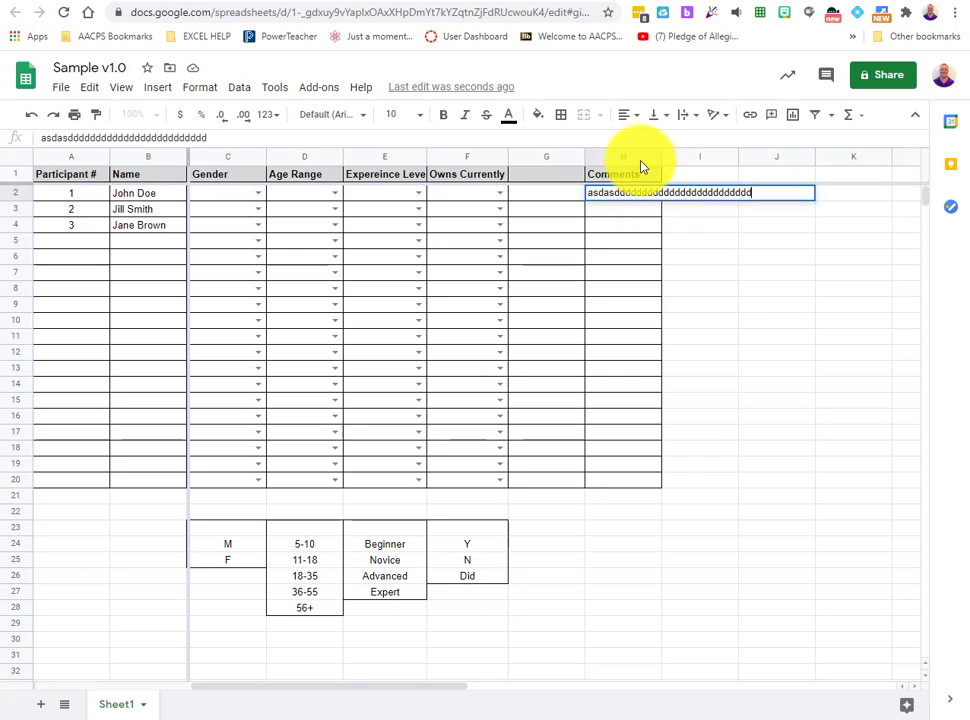
click(677, 614)
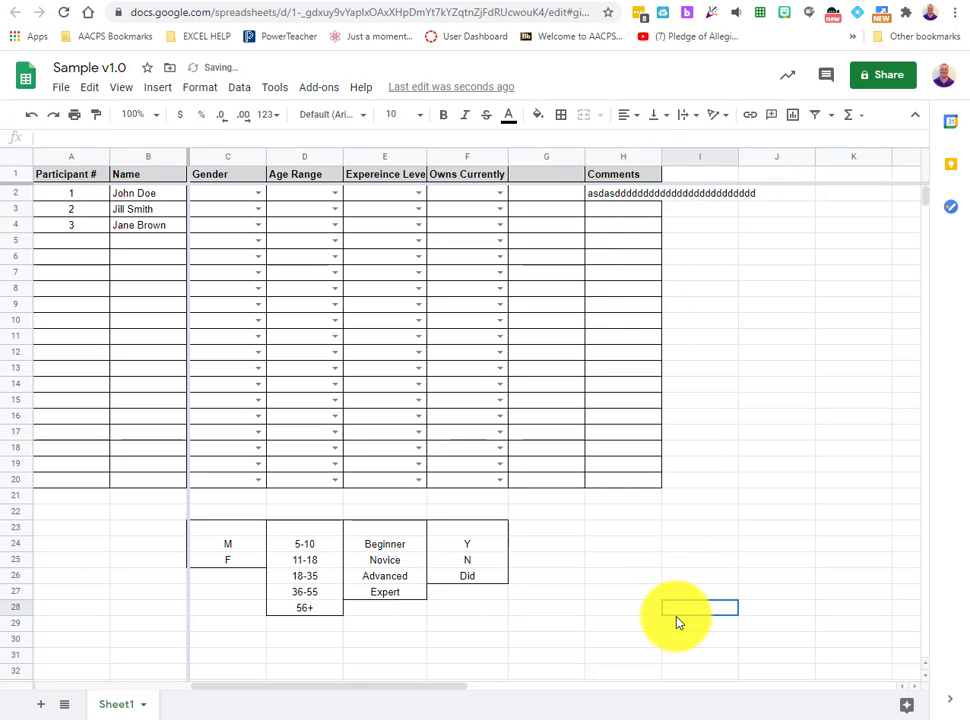
click(617, 210)
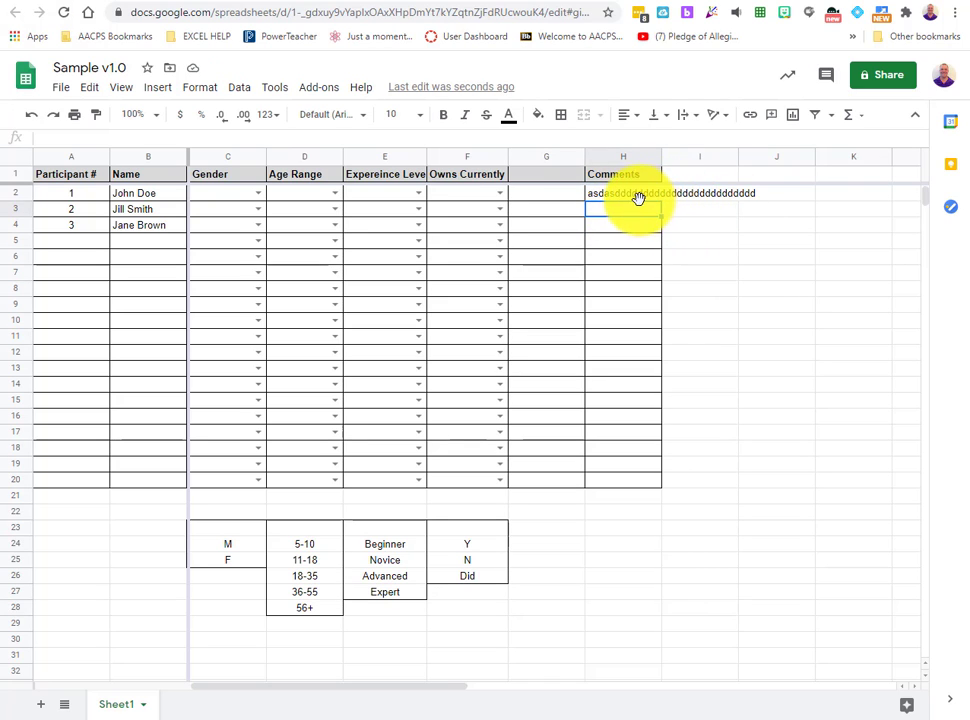
click(725, 229)
click(607, 197)
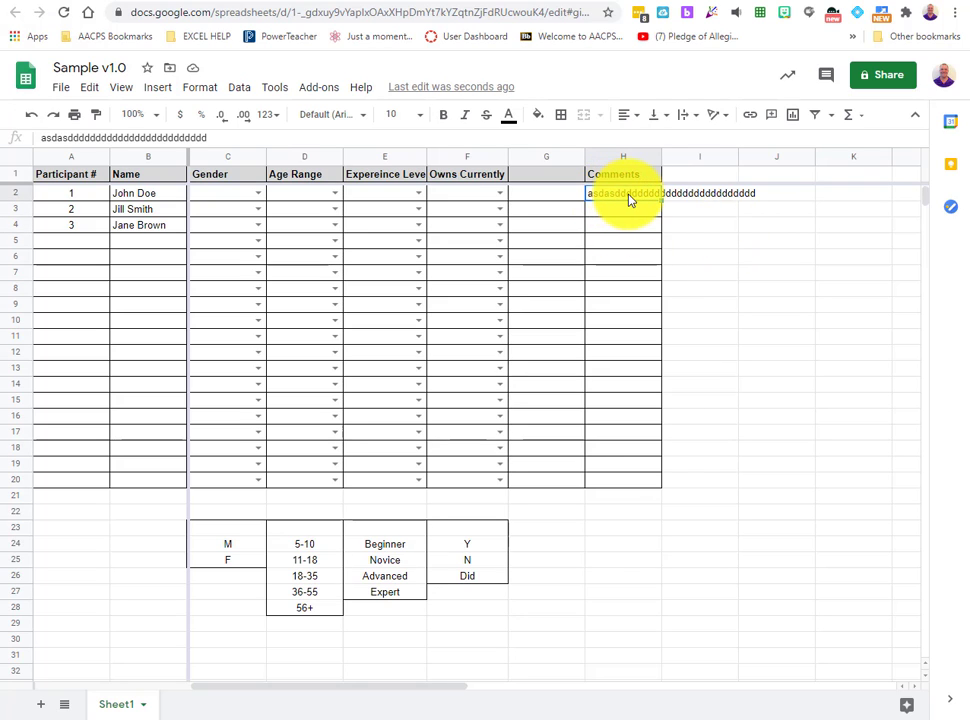
key(Delete)
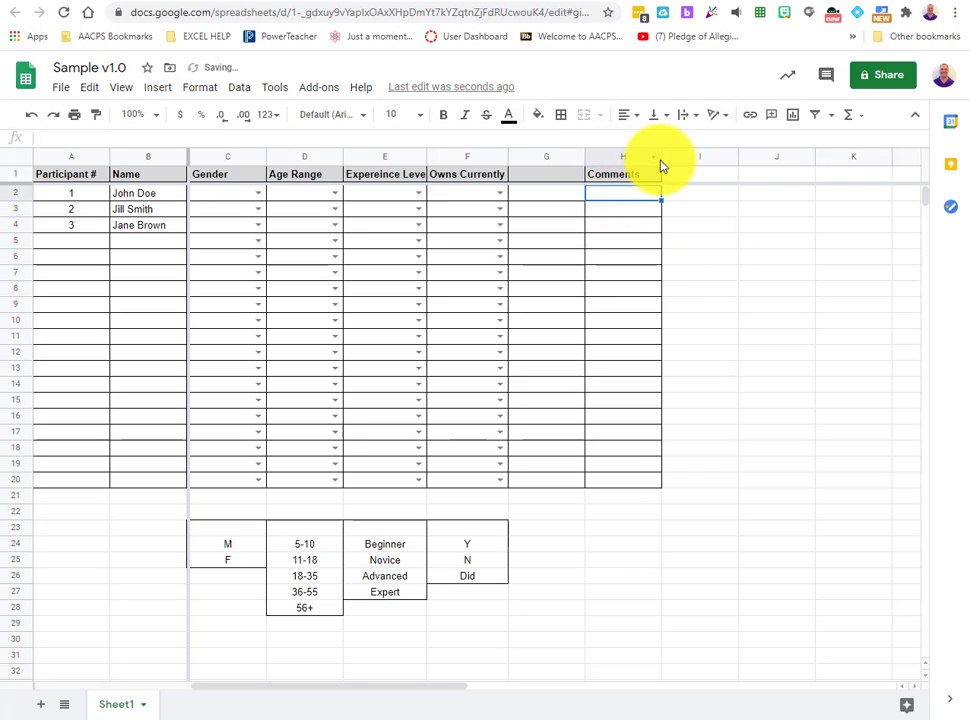
Step: Widen the Comments column to about three times its width and set H2 to wrap text
drag(661, 159, 818, 170)
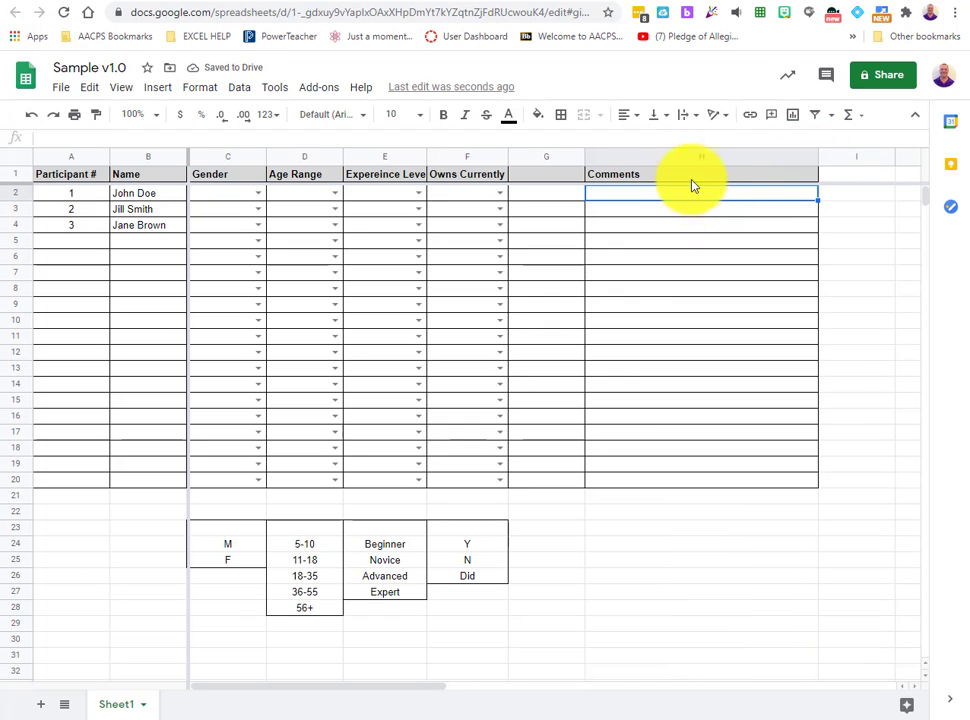
click(698, 119)
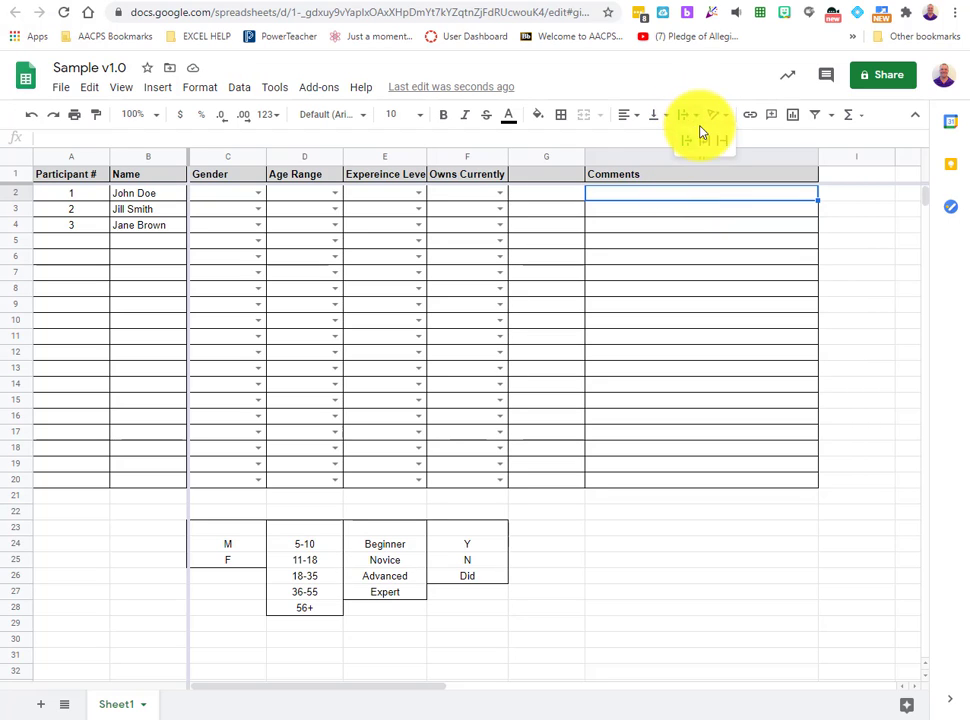
click(706, 147)
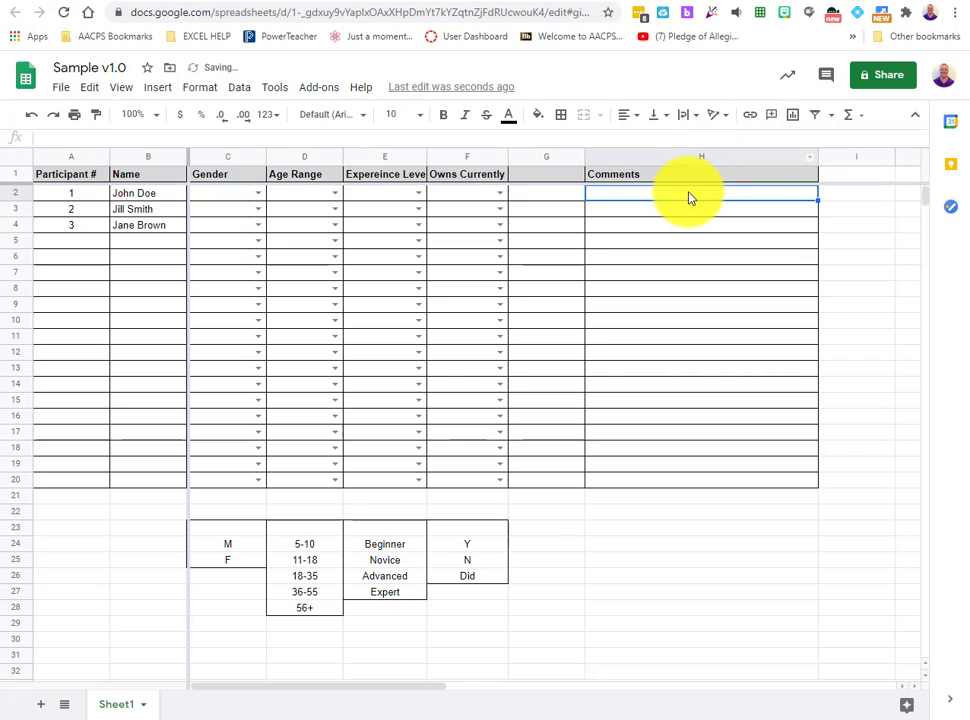
Step: Test the text wrapping in H2 with a long run of the letter a, and clear the cell
text(aaaaaaaaaaaaa)
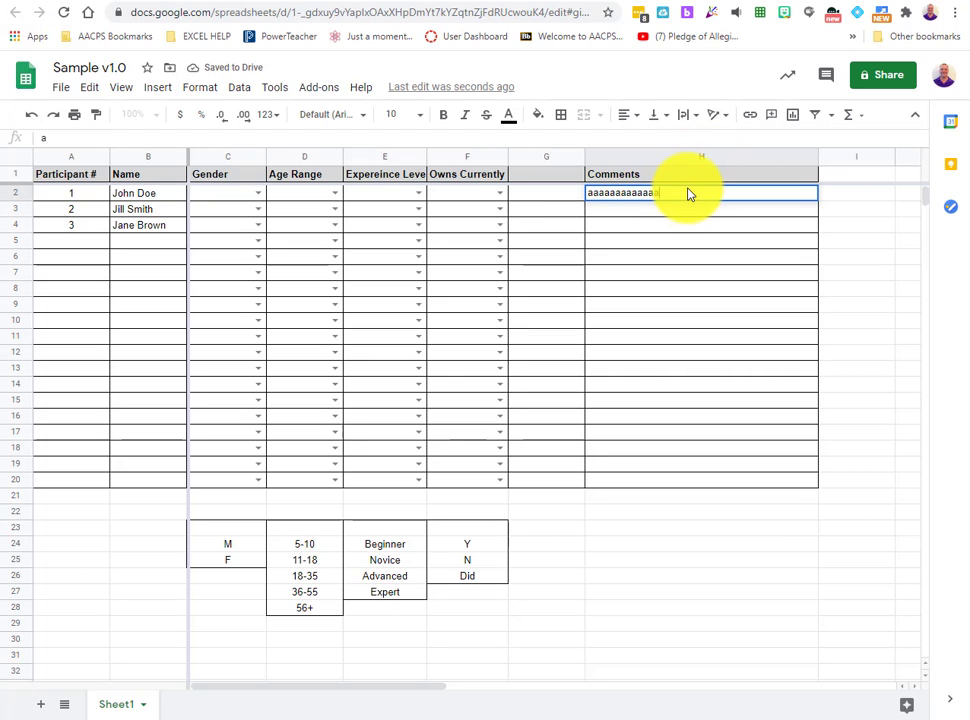
text(aaaaaaaaaaaaaaaaaaaaaaaaaaaaaaaaaaaaaaaaaaaaaaaaaaaaaaaaaaaaaaaaaa)
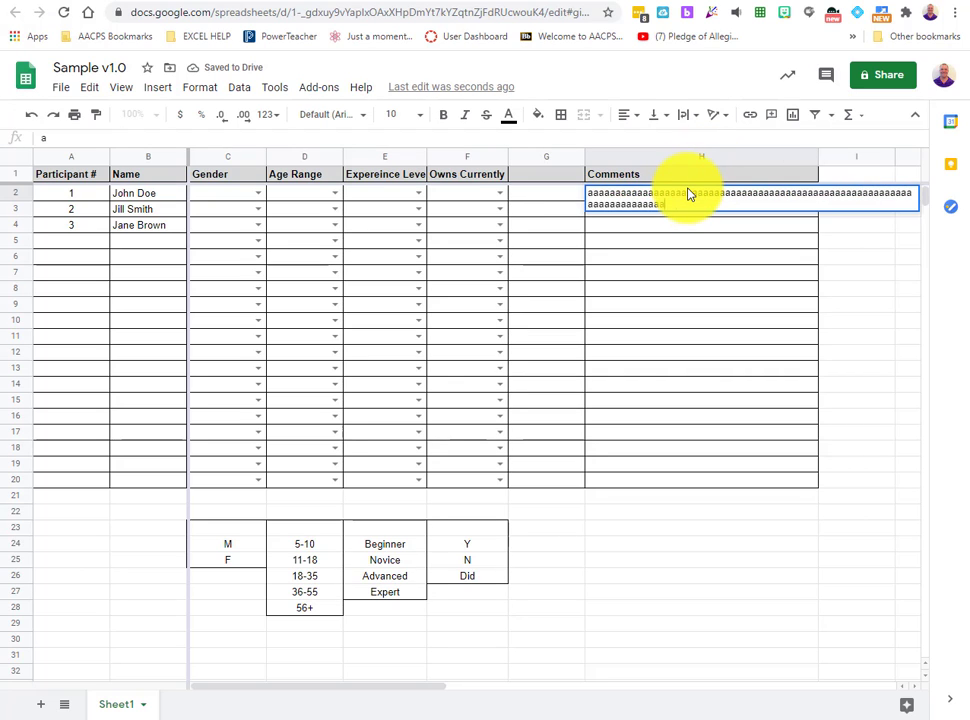
key(Return)
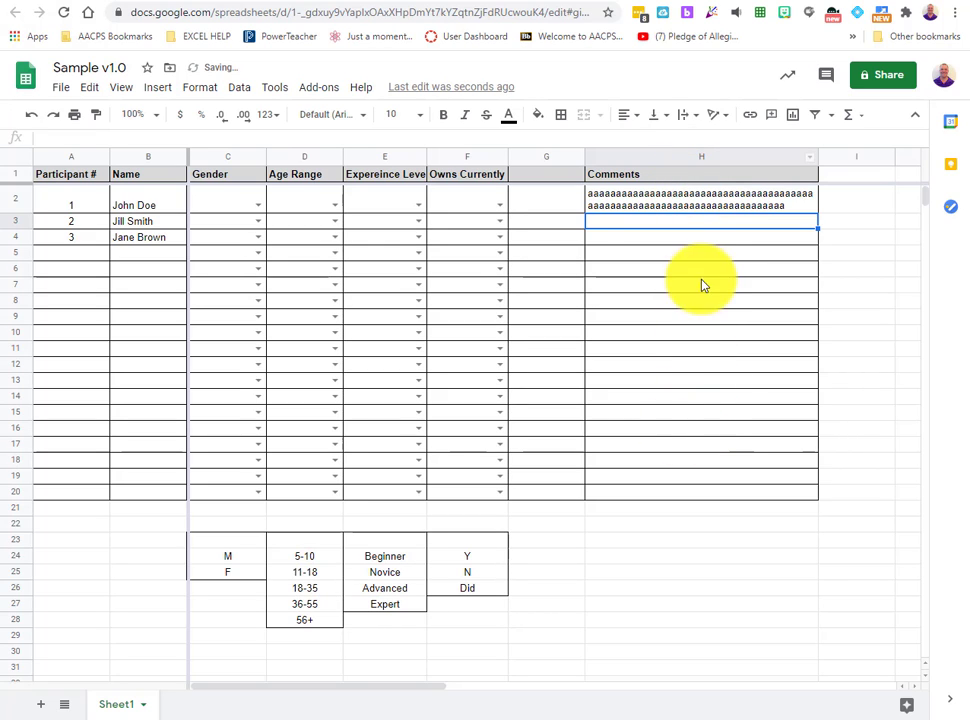
click(702, 202)
key(Delete)
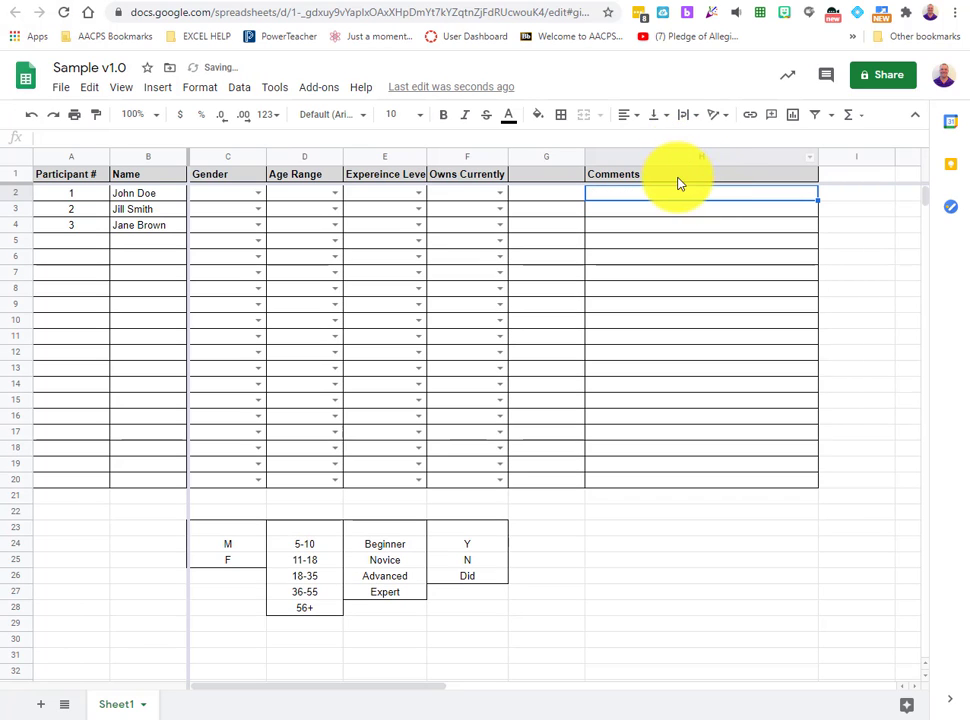
Step: Apply text wrapping to the Comments cells H2:H20
drag(682, 195, 695, 481)
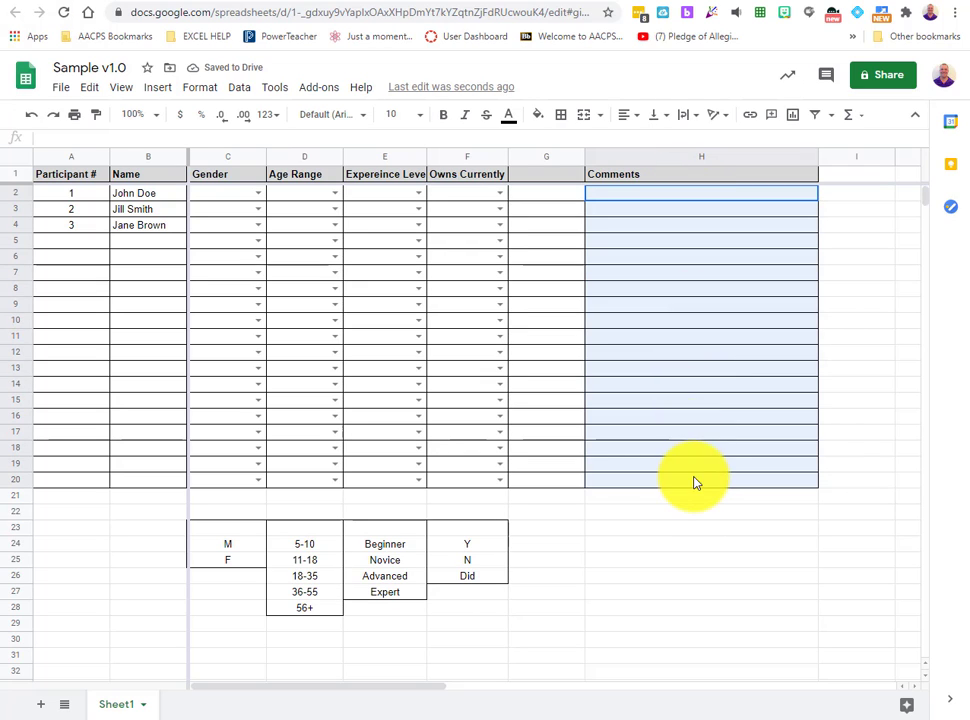
click(697, 122)
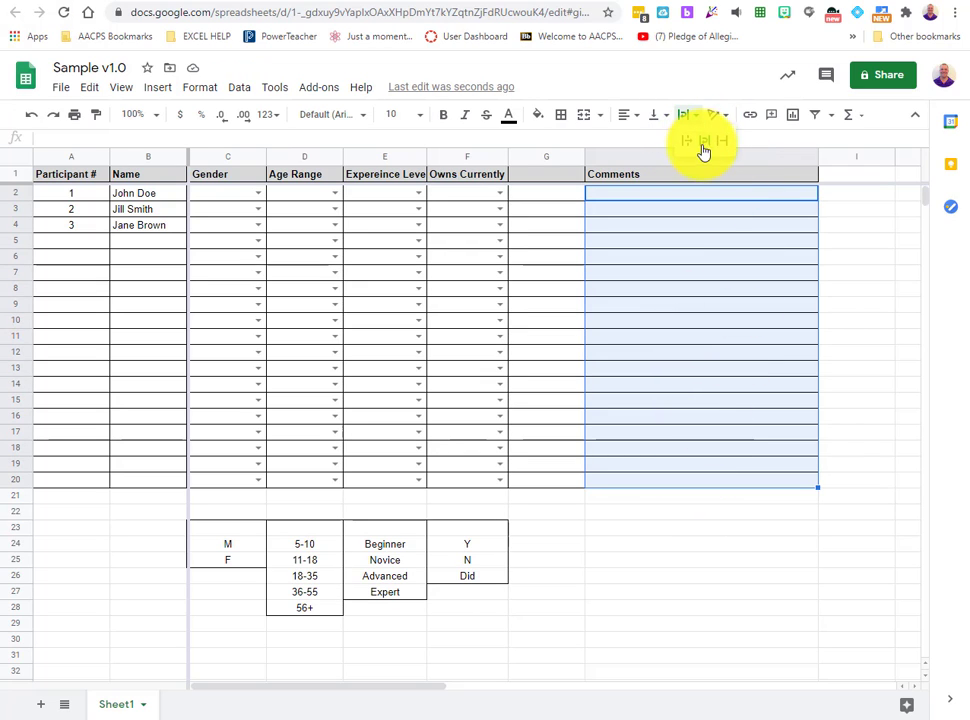
click(704, 141)
click(713, 602)
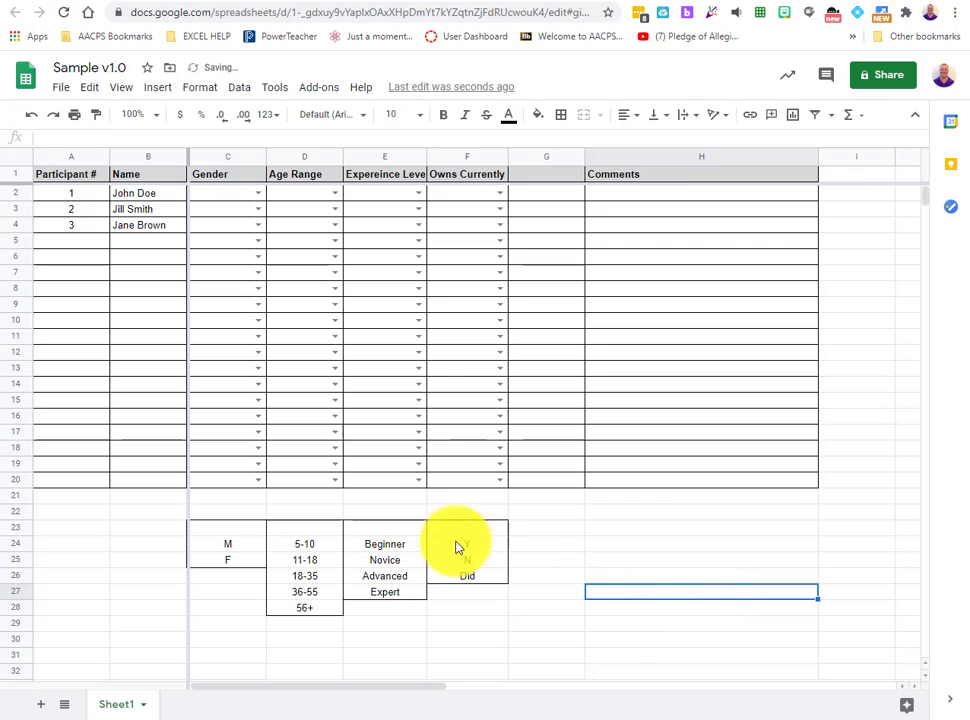
Step: Choose the genders M, F and F for the three participants in C2 through C4
click(249, 198)
click(256, 194)
click(247, 218)
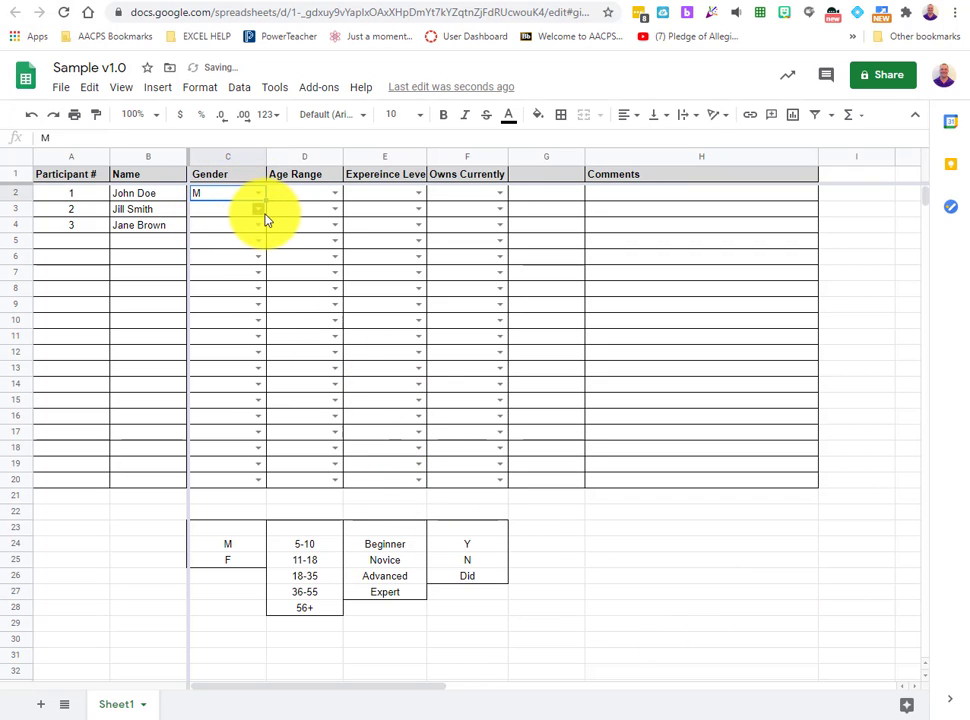
click(260, 210)
click(245, 250)
click(257, 225)
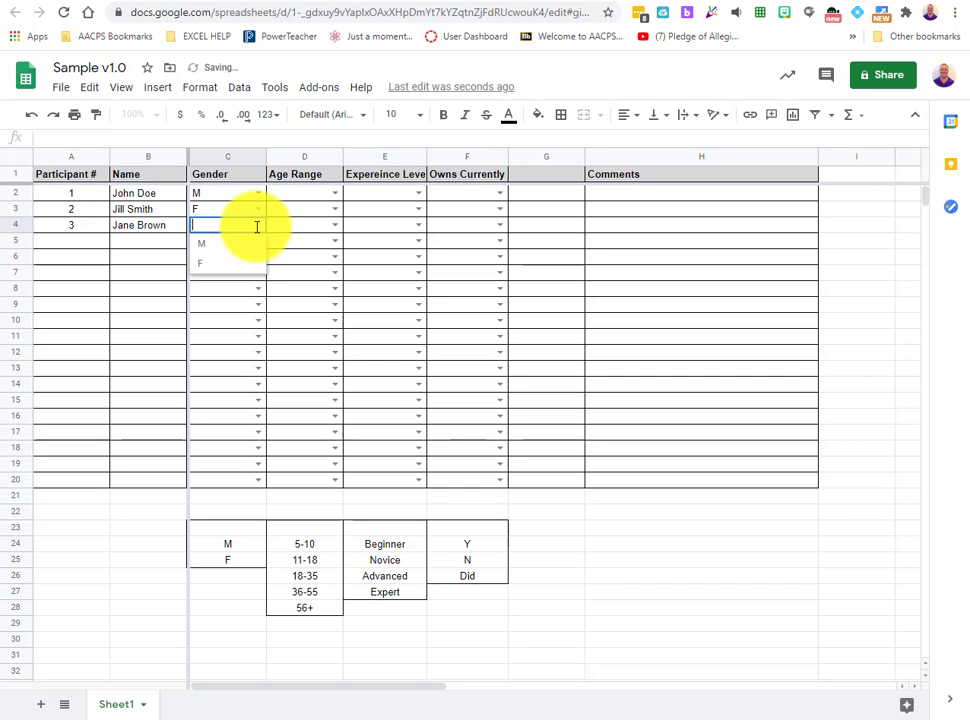
click(249, 262)
Step: Choose the age ranges 11-18, 11-18 and 56+ for the three participants in D2 through D4
click(336, 195)
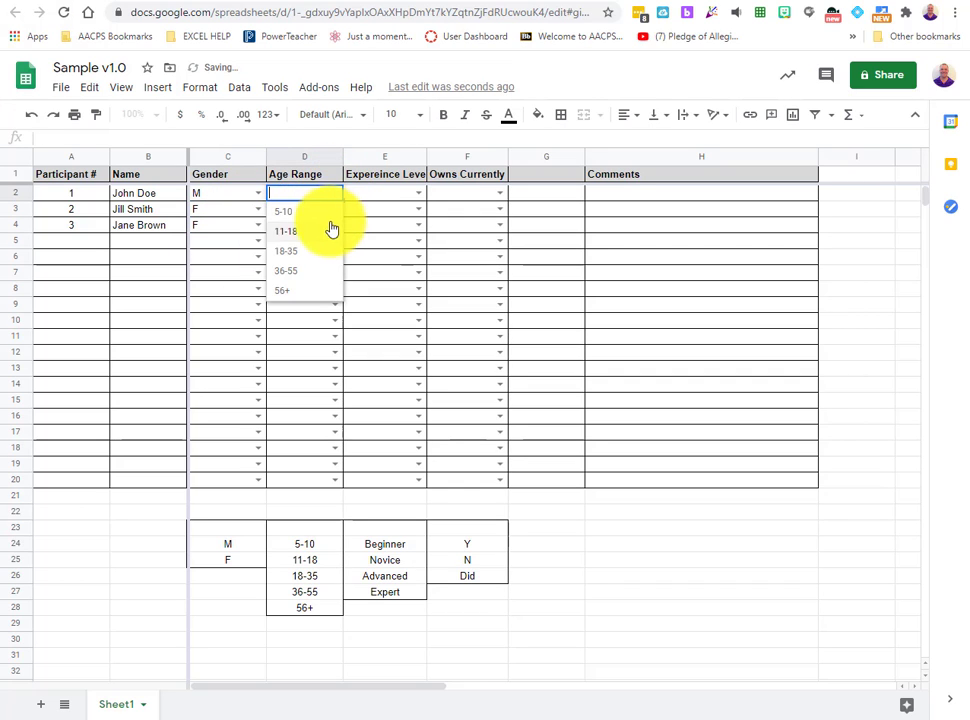
click(312, 233)
click(333, 210)
click(329, 246)
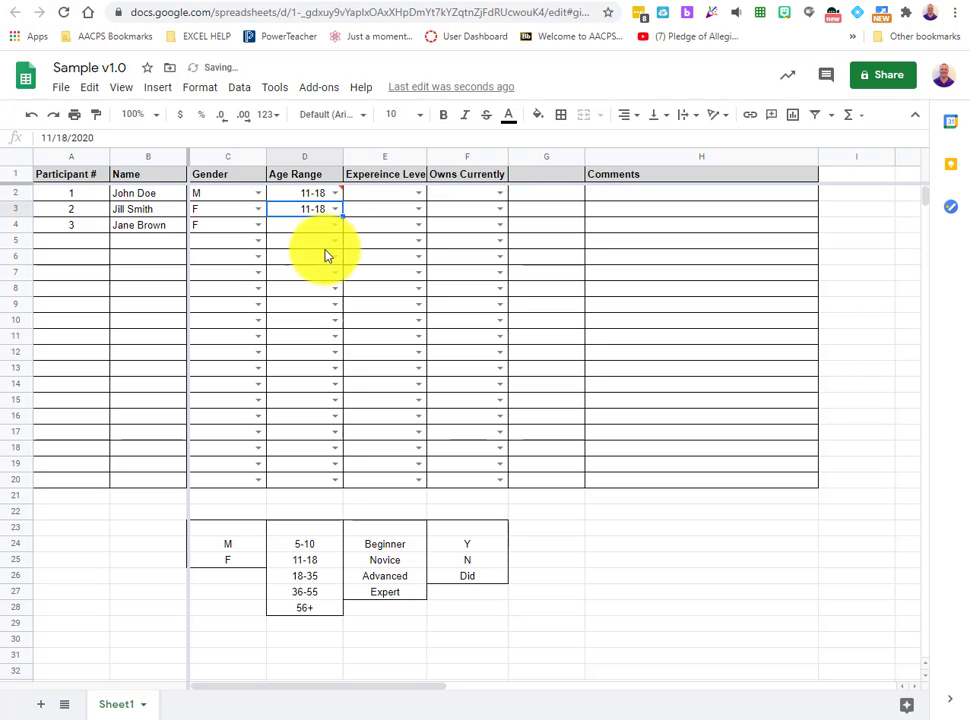
click(336, 225)
click(303, 324)
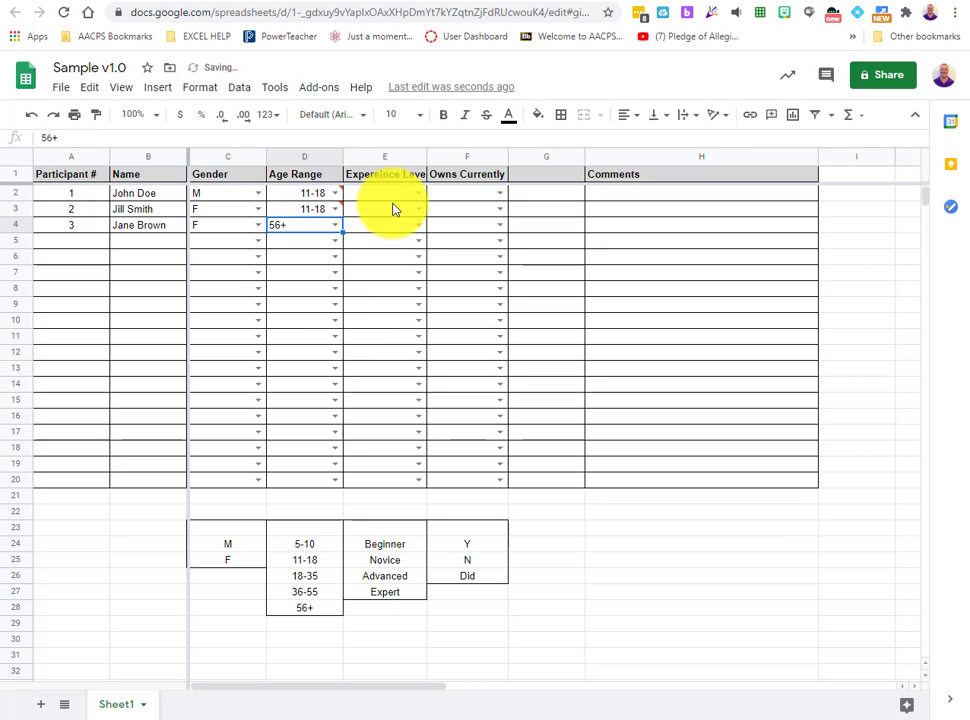
Step: Choose the experience levels Novice, Advanced and Advanced for the three participants in E2 through E4
click(418, 198)
click(418, 195)
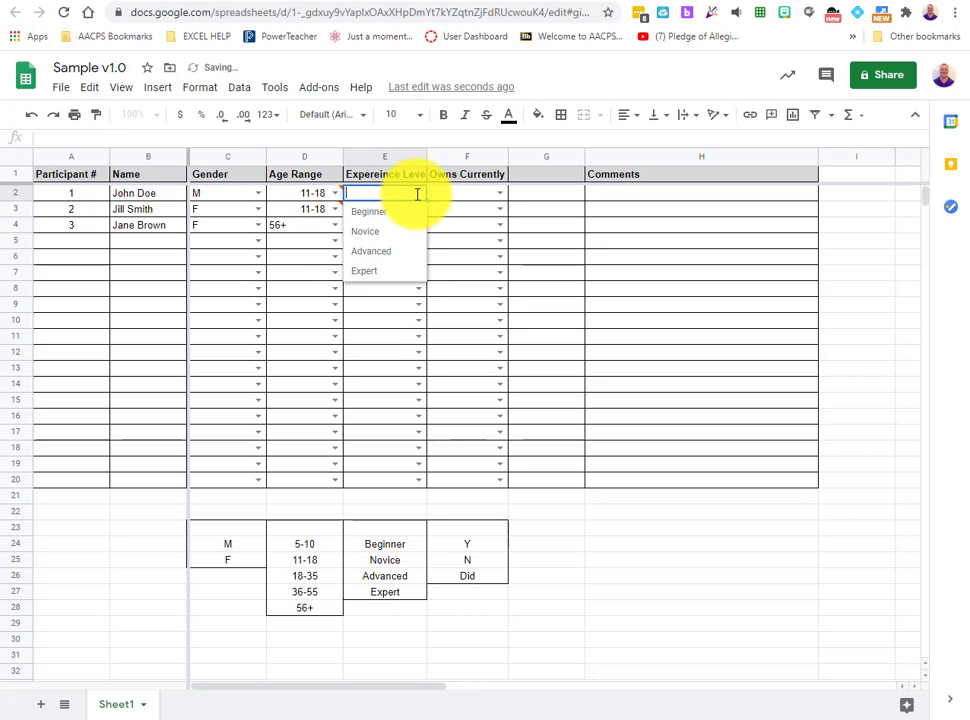
click(380, 236)
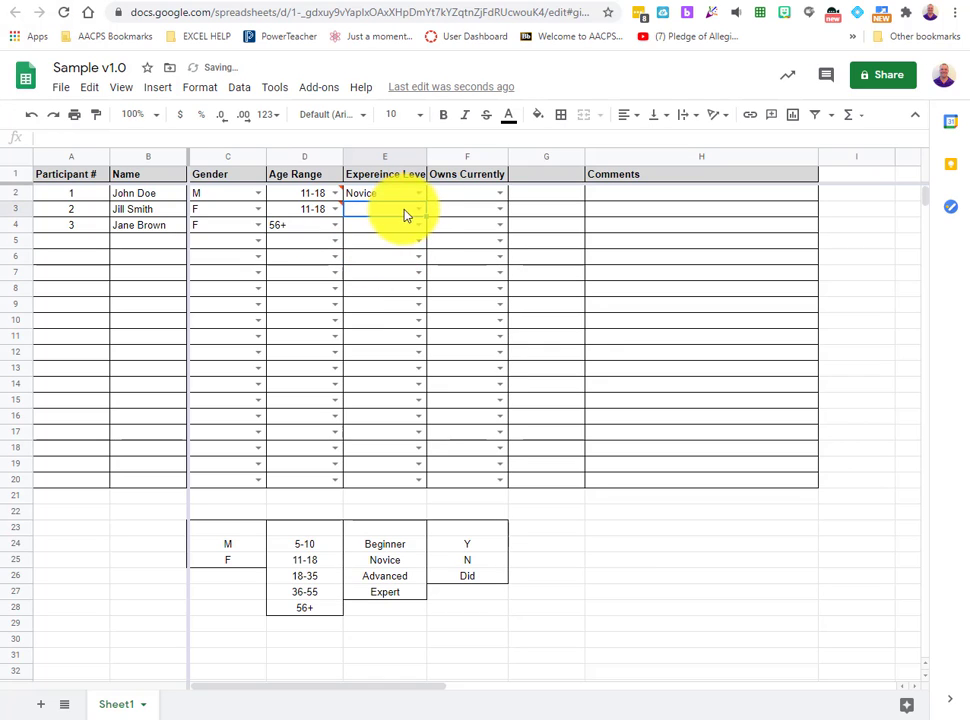
click(418, 210)
click(388, 270)
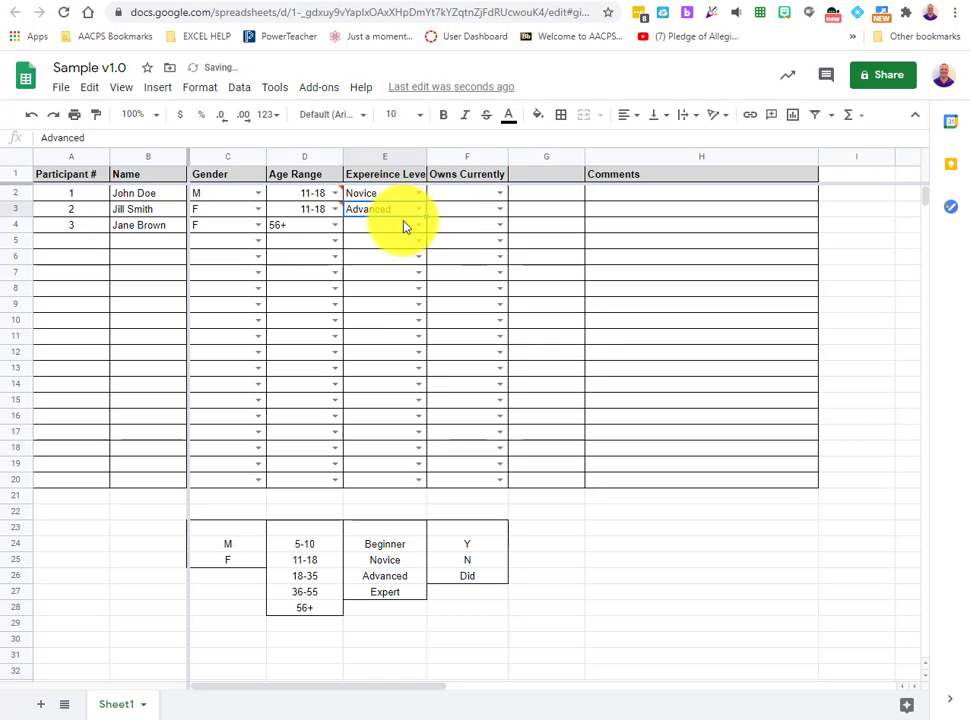
click(418, 226)
click(393, 284)
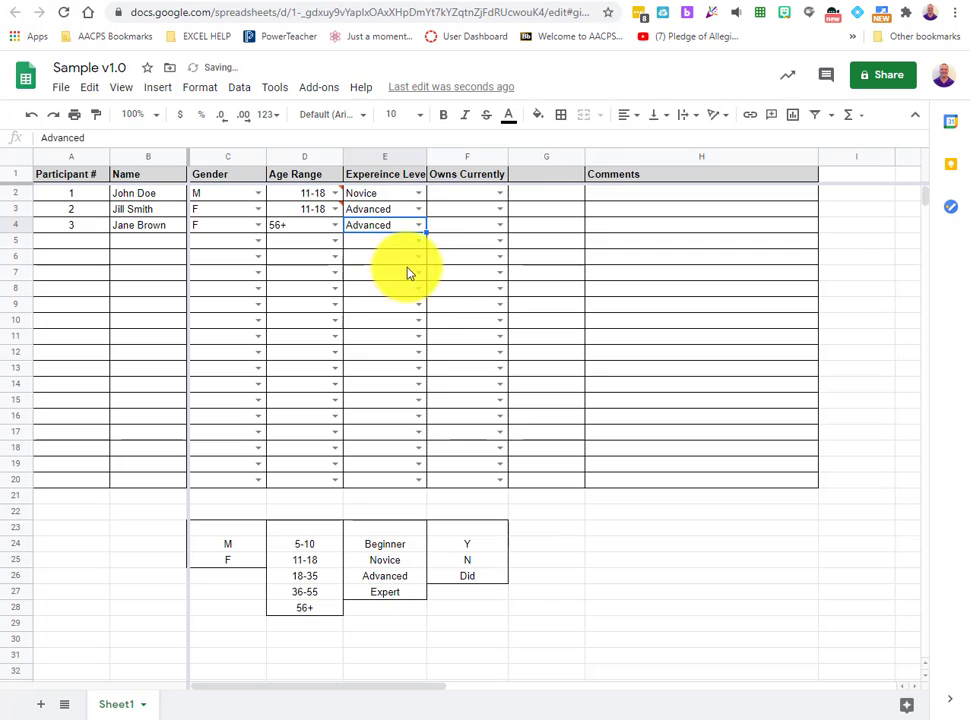
Step: Choose Y, N and Did under Owns Currently for the three participants in F2 through F4
click(495, 194)
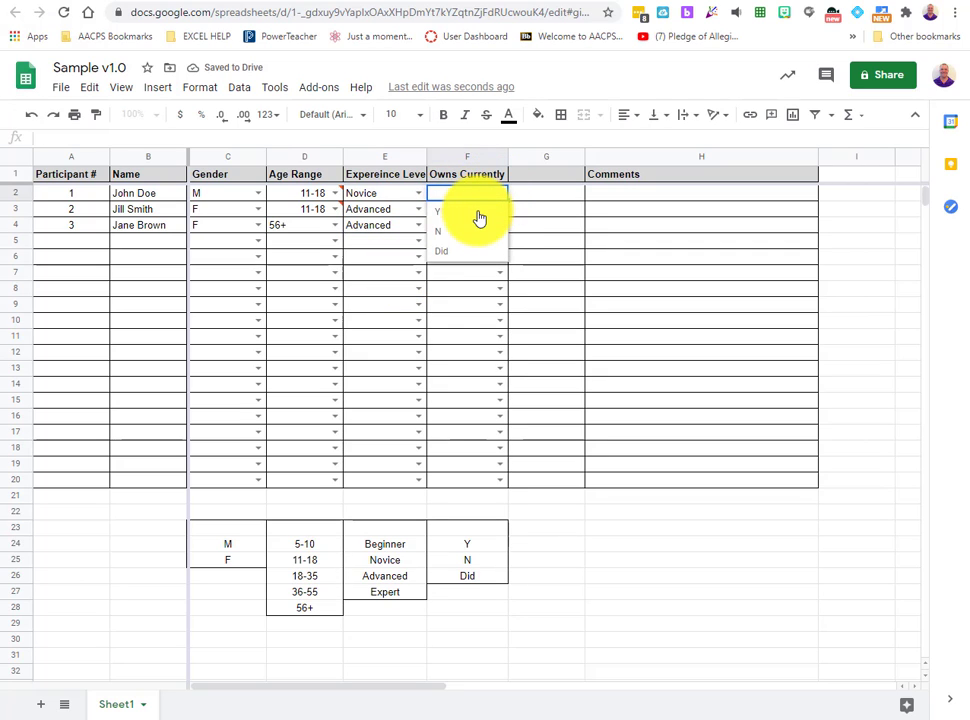
click(475, 213)
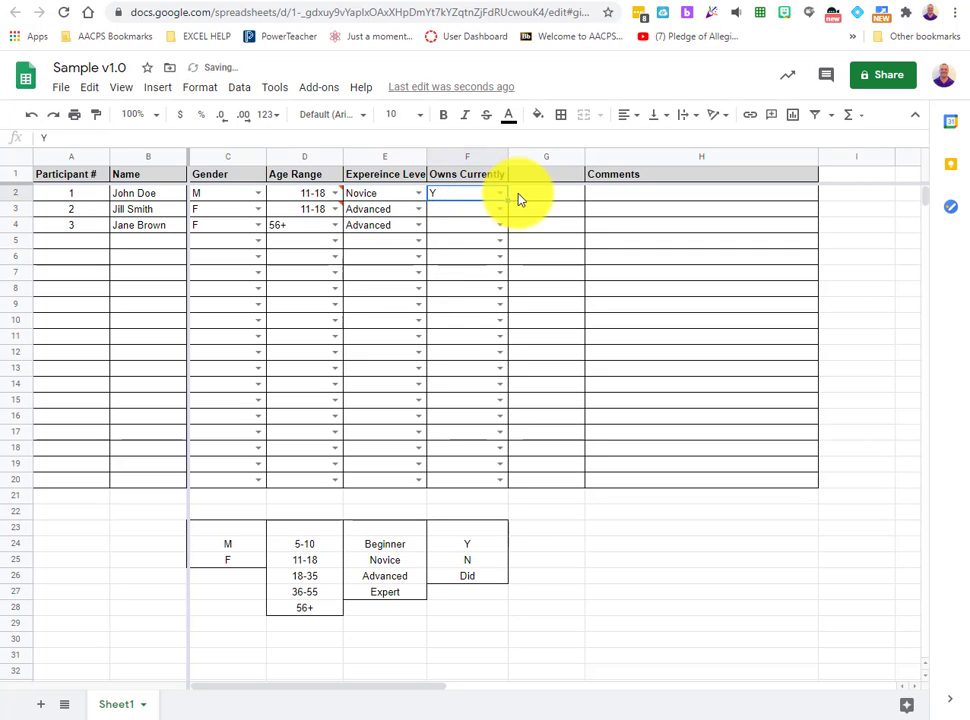
click(499, 209)
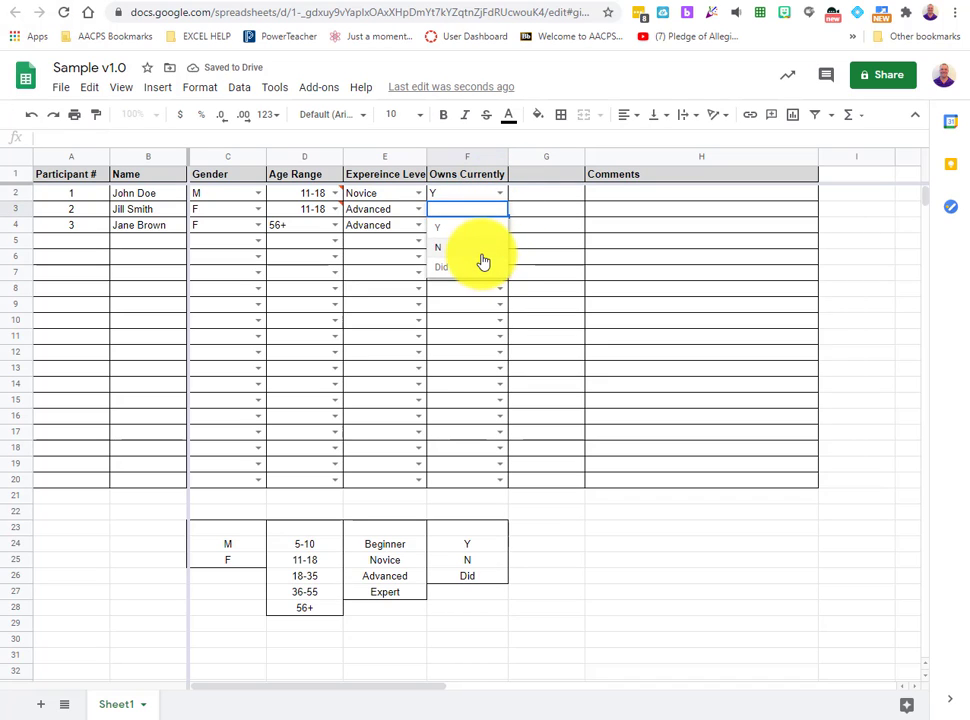
click(478, 247)
click(500, 230)
click(472, 283)
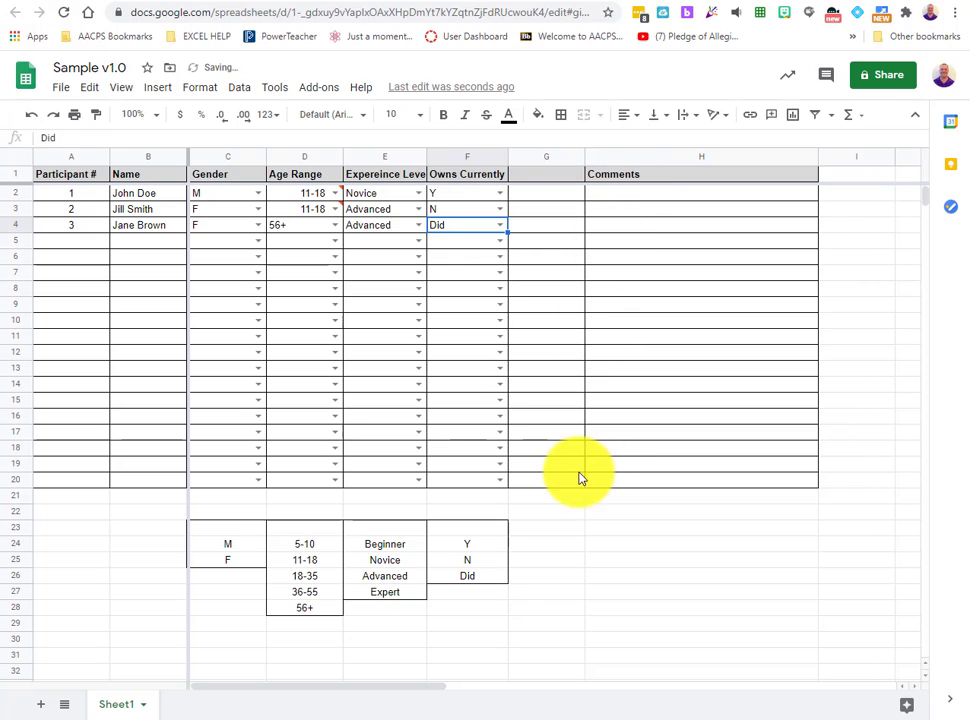
click(609, 482)
Step: Center the three participants' age ranges in D2 through D4
click(299, 195)
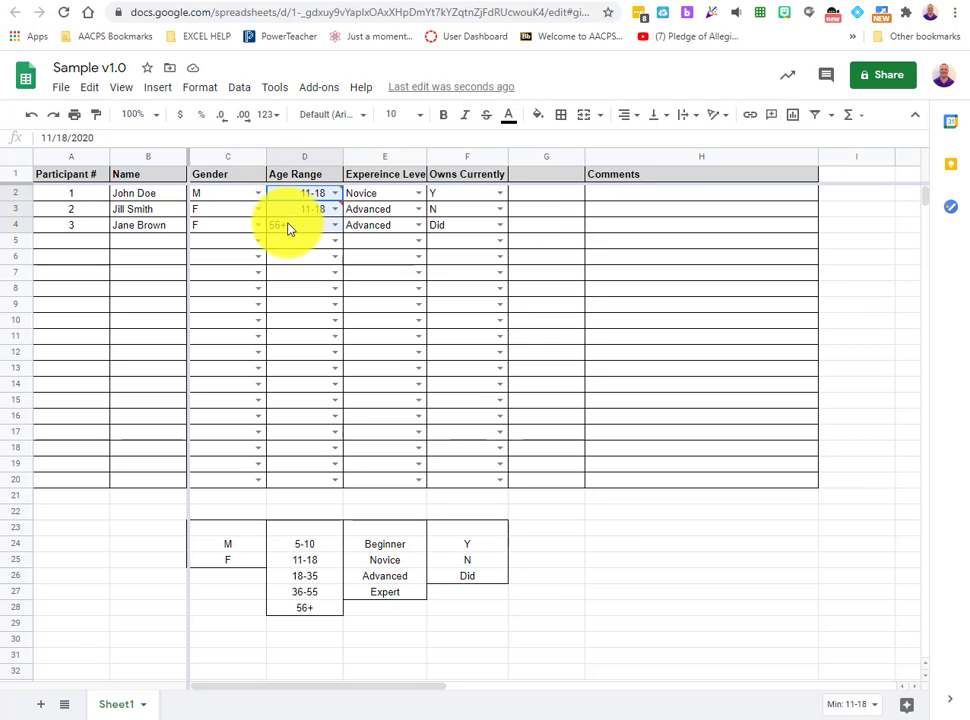
click(626, 114)
click(645, 145)
click(658, 552)
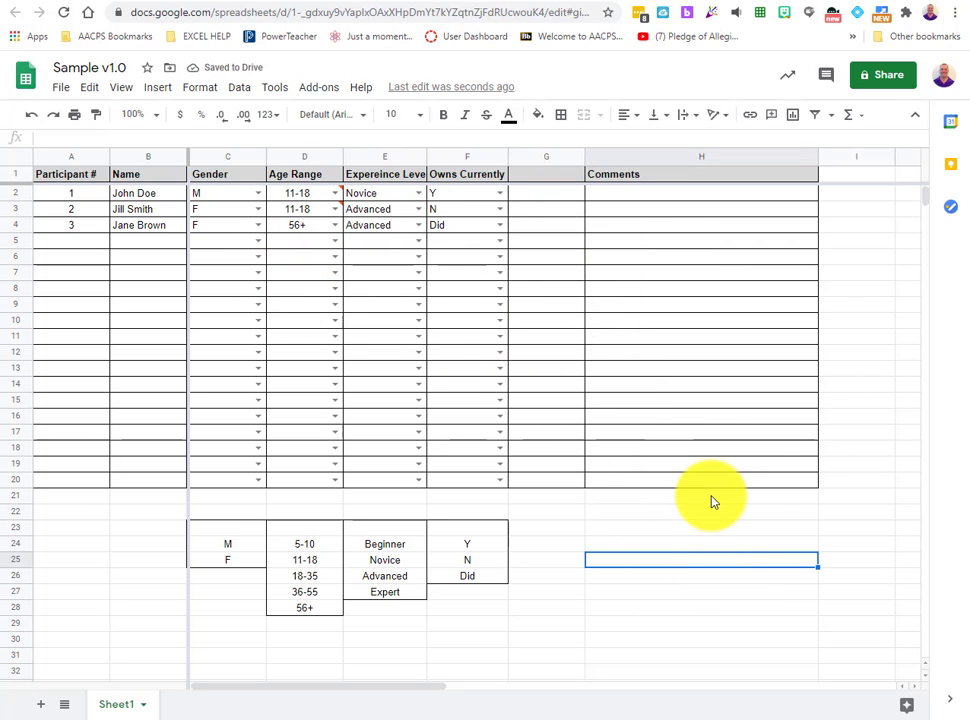
scroll(509, 238, down, 1)
scroll(603, 628, up, 1)
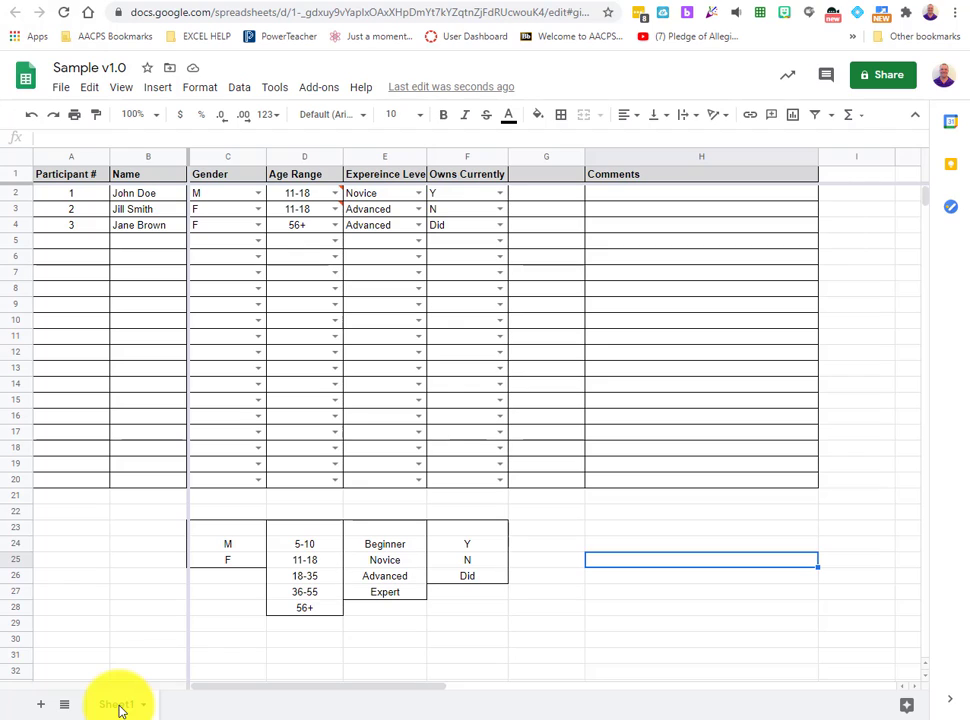
Step: Add a new sheet and name it Data Tables
click(38, 706)
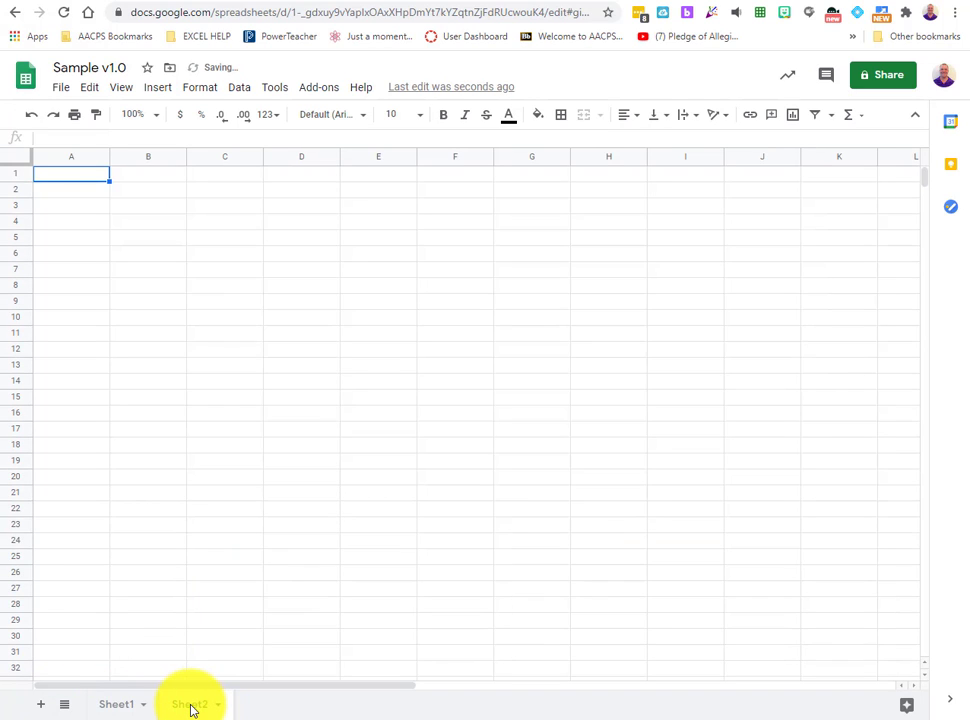
double_click(193, 705)
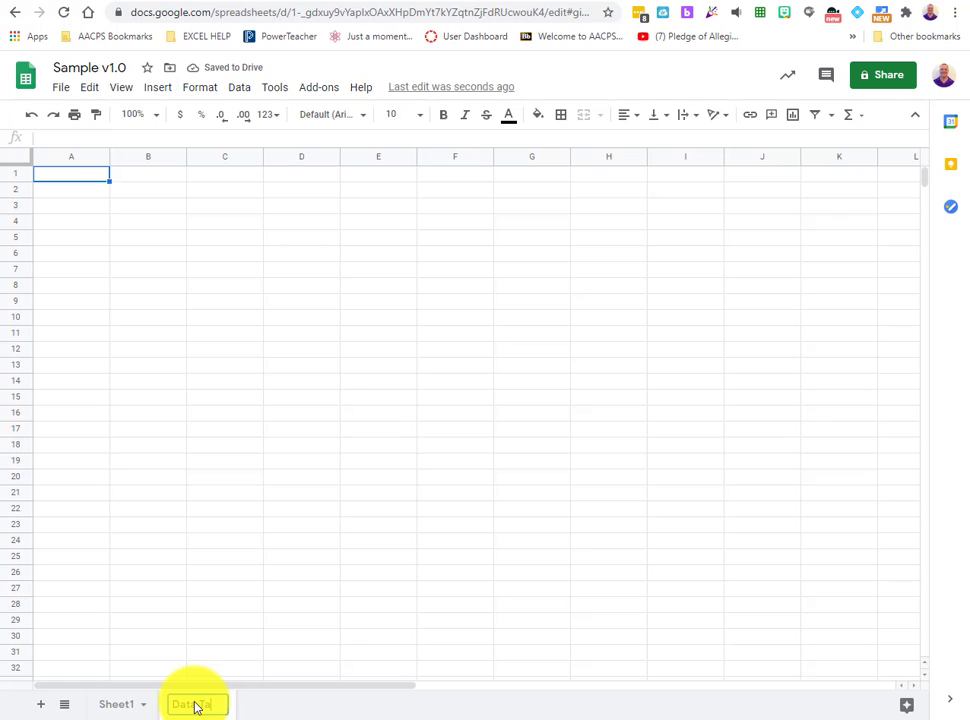
text(Data Tables)
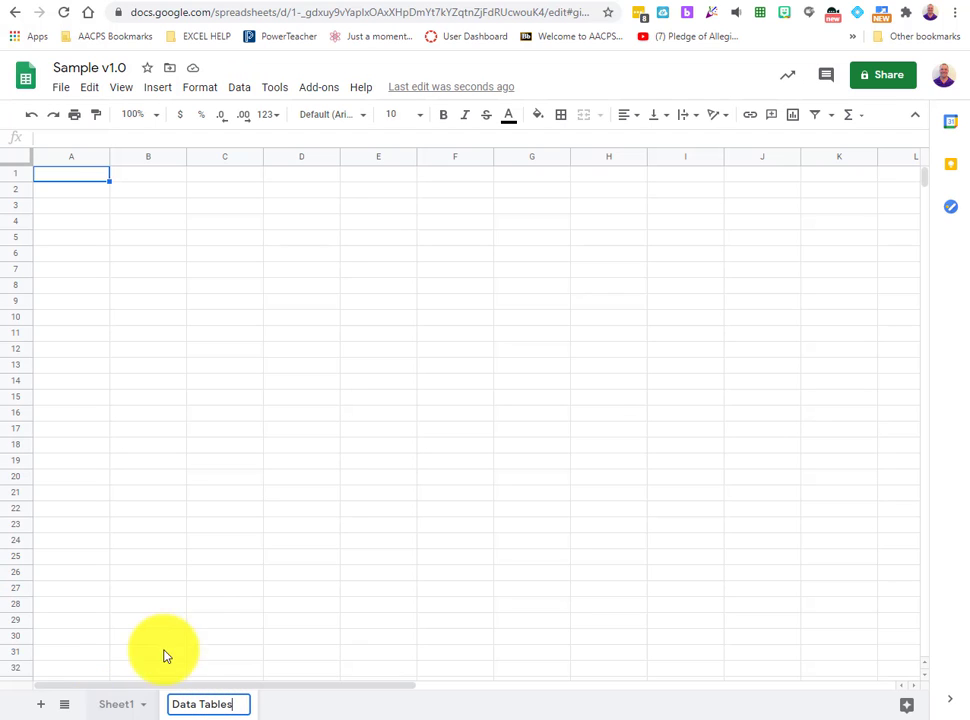
click(193, 590)
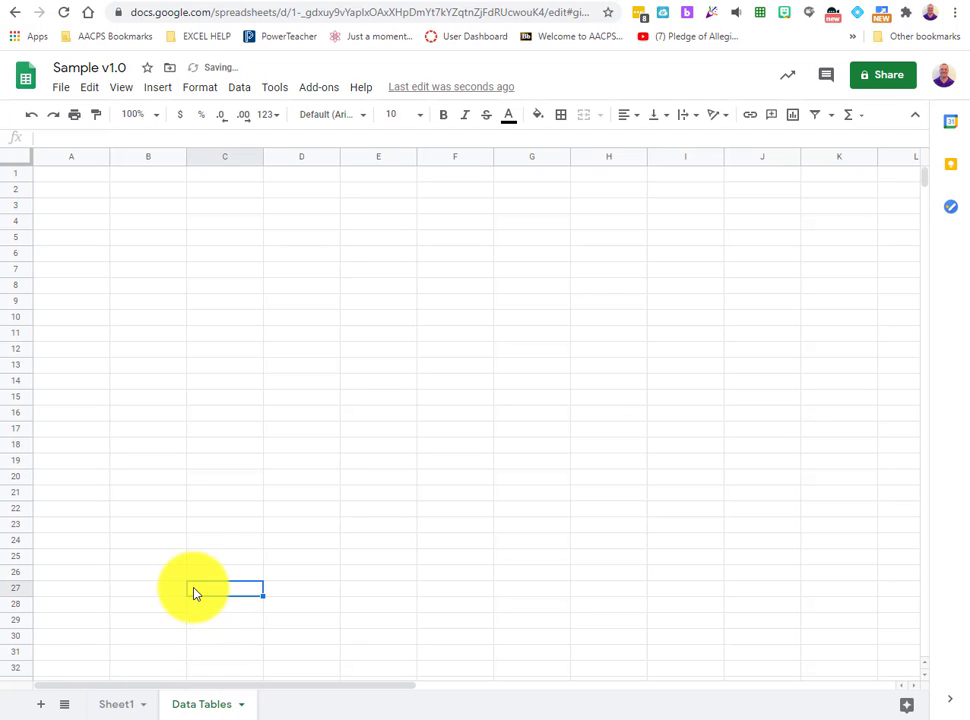
Step: Rename the participant sheet, Sheet1, as Original
click(113, 705)
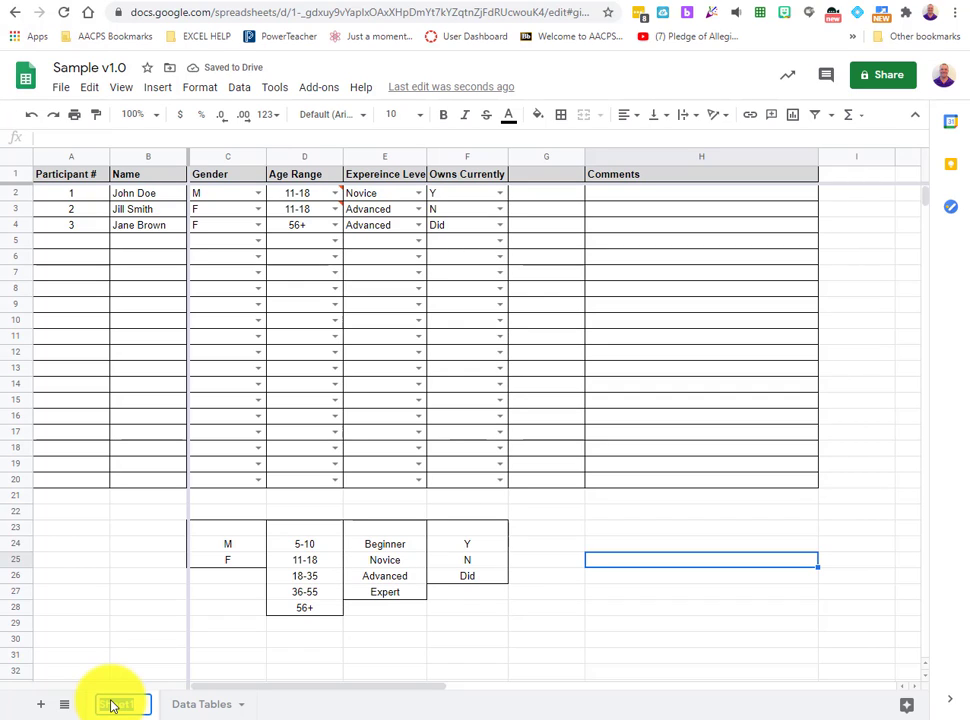
text(O)
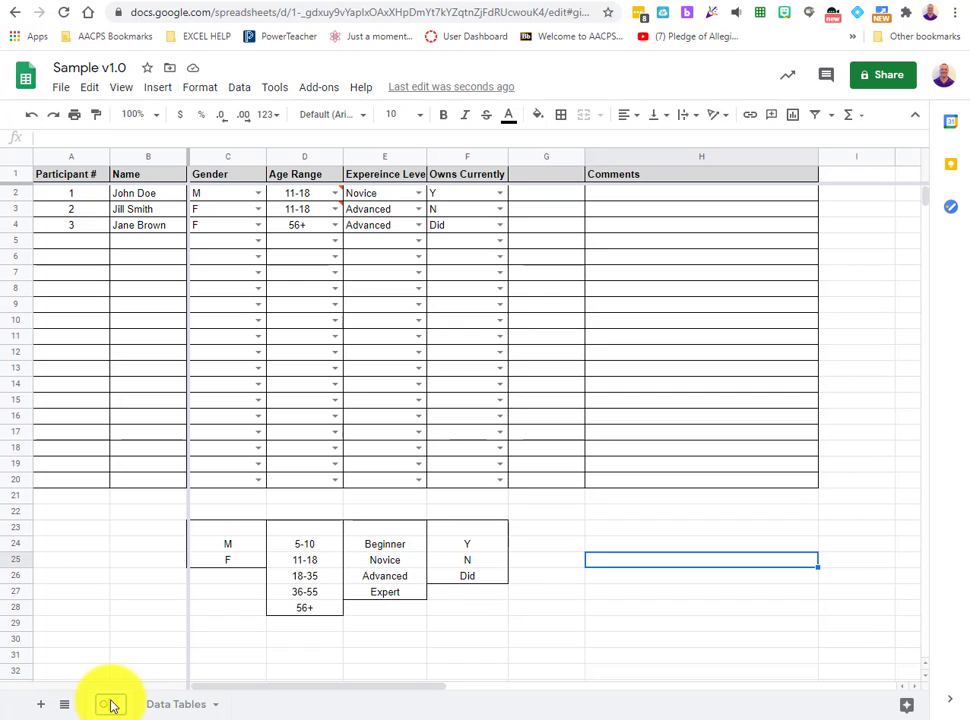
text(riginal)
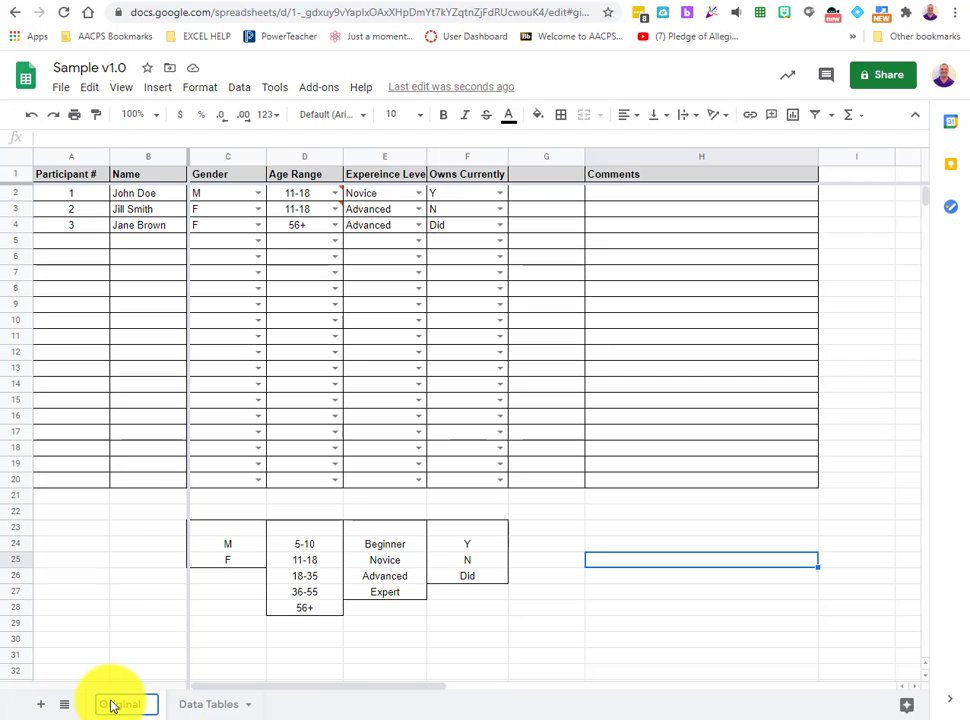
key(Return)
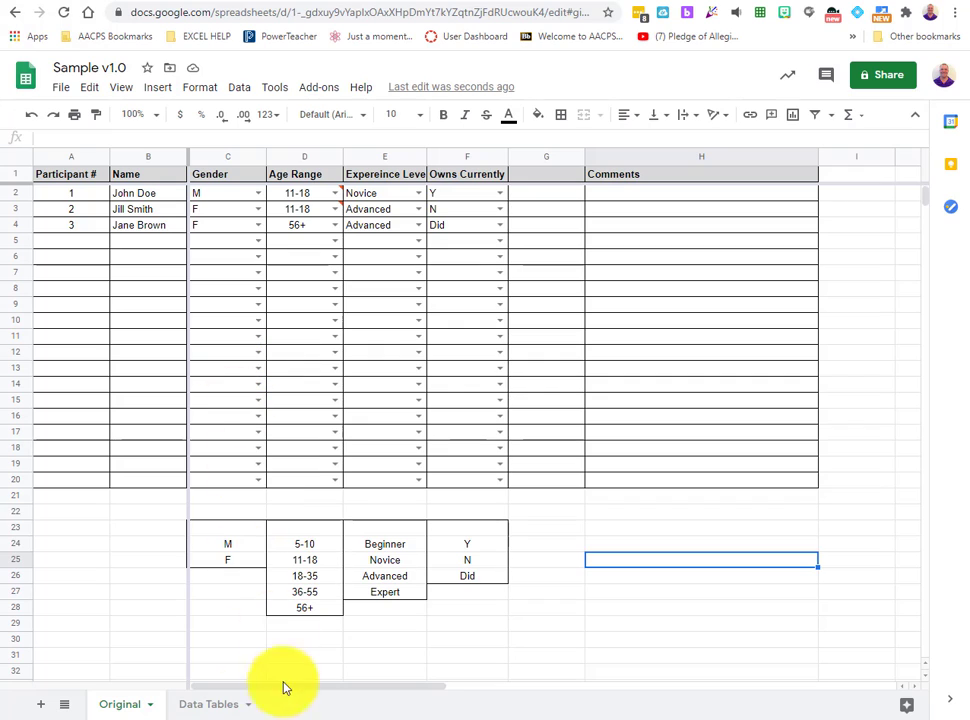
Step: Enter Gender, Male and Female in A1 through A3 of the Data Tables sheet
click(200, 706)
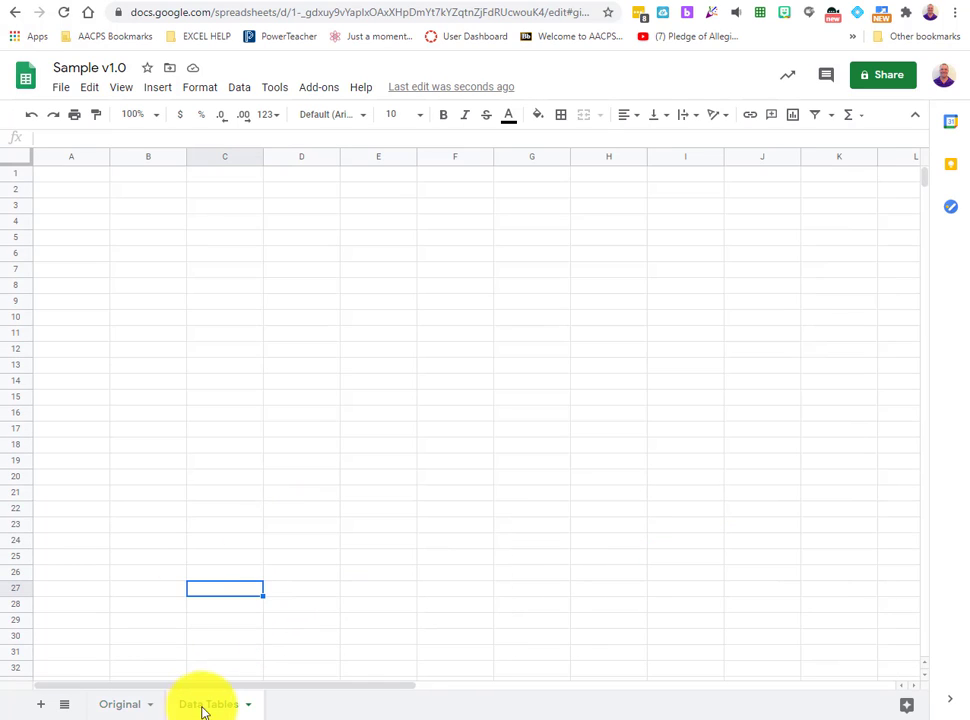
click(75, 157)
click(88, 183)
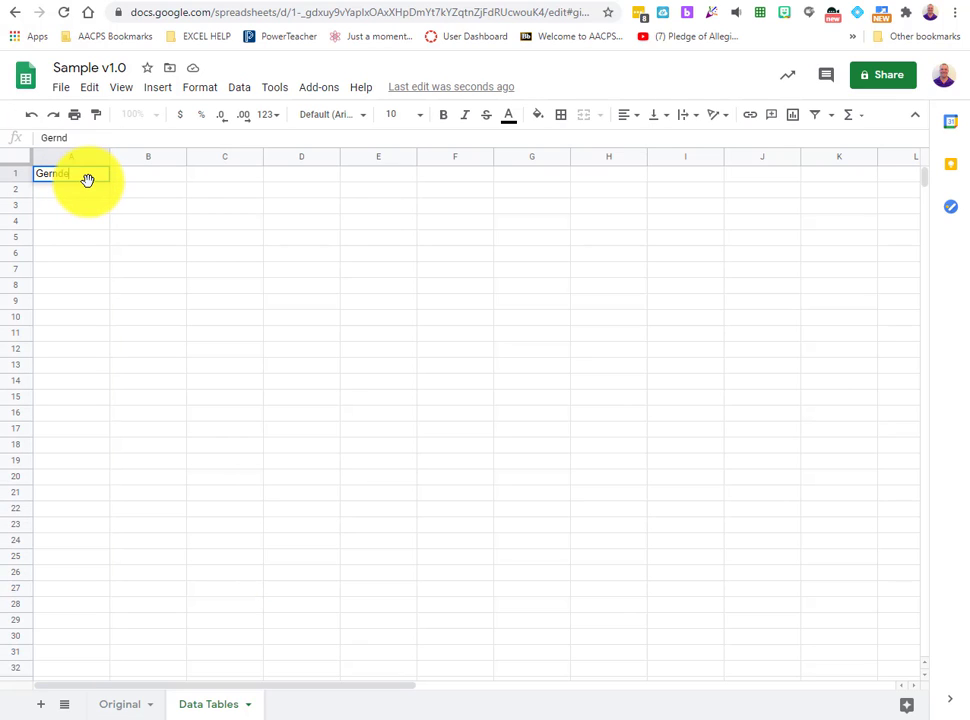
key(Return)
click(88, 180)
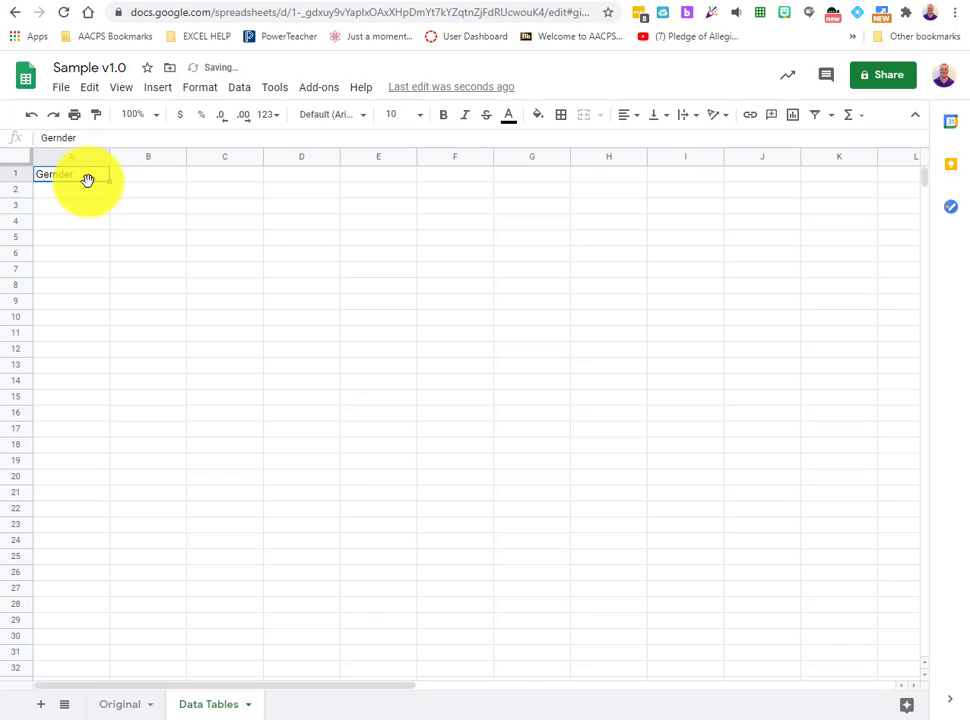
text(G)
key(Return)
text(Mal)
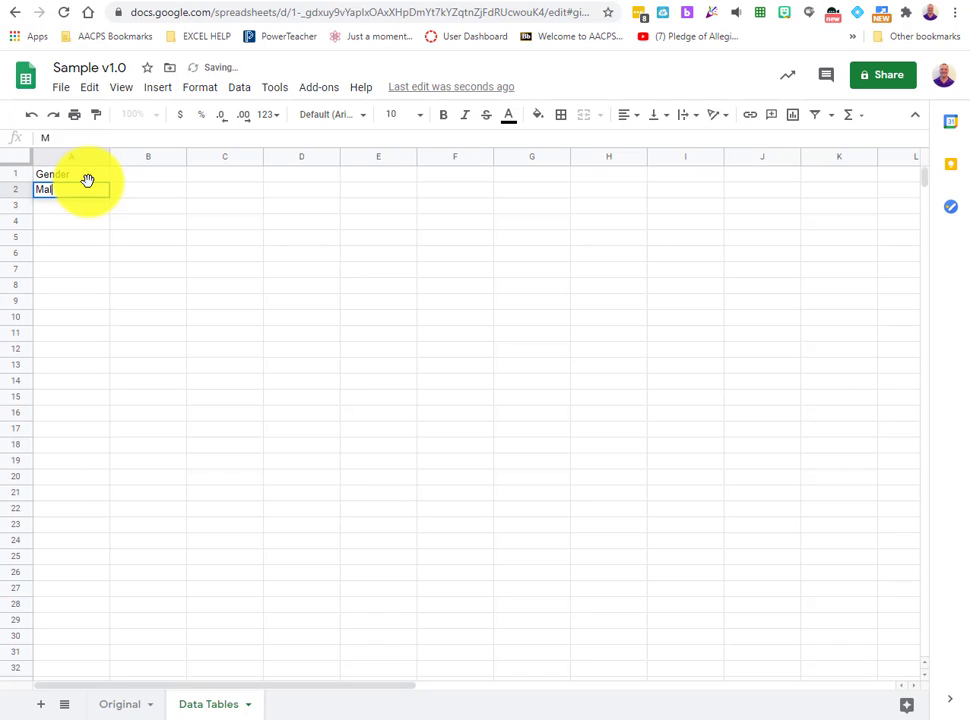
text(e)
key(Return)
text(Female)
key(Return)
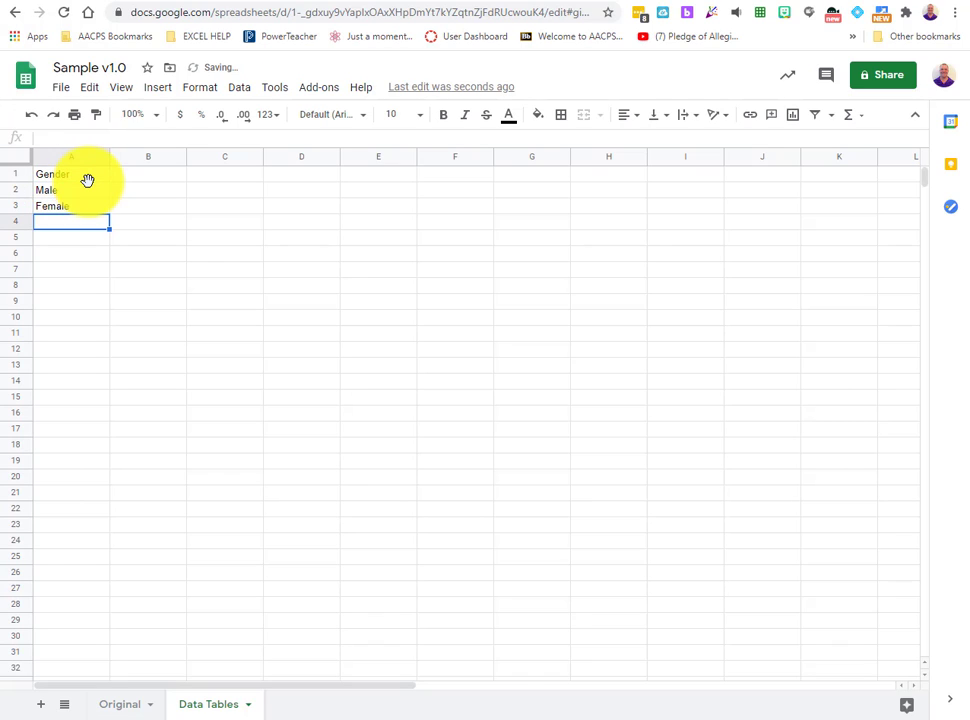
Step: Apply borders on all sides of every cell in the gender table, A1:B3
click(138, 181)
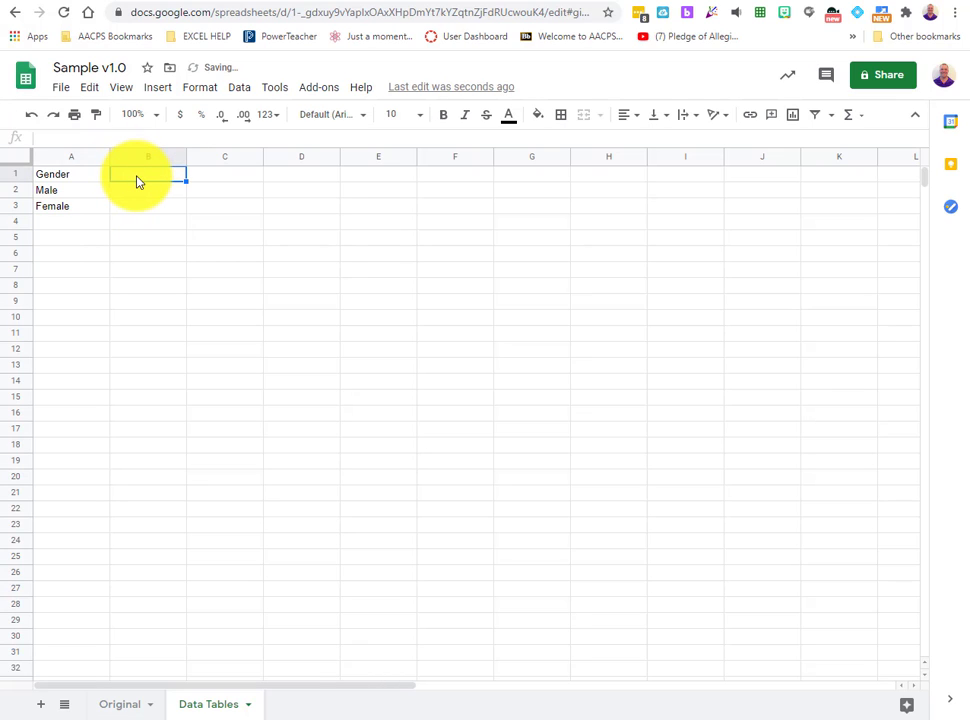
click(86, 176)
drag(86, 176, 126, 208)
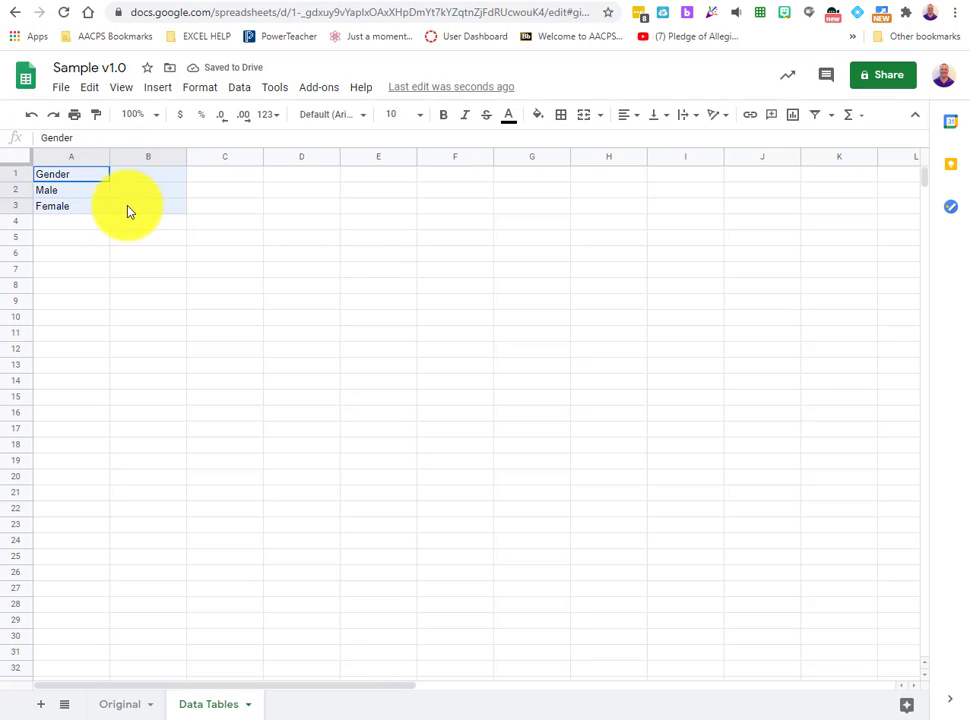
click(561, 116)
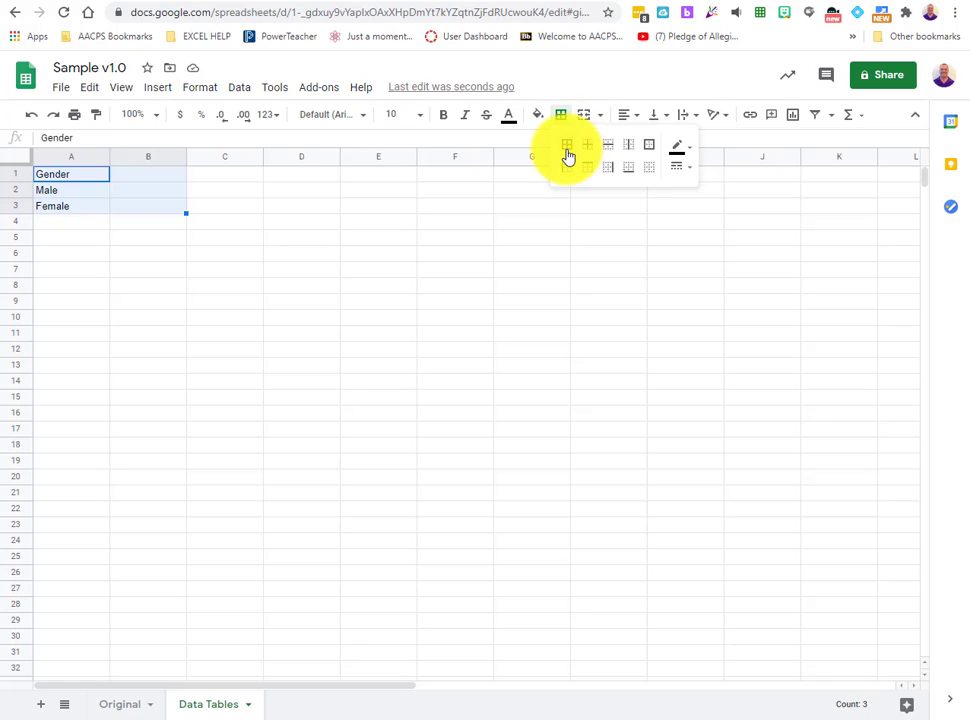
click(566, 146)
click(392, 349)
Step: Fill the gender table's header cells A1:B1 with light gray
click(64, 178)
drag(64, 178, 134, 182)
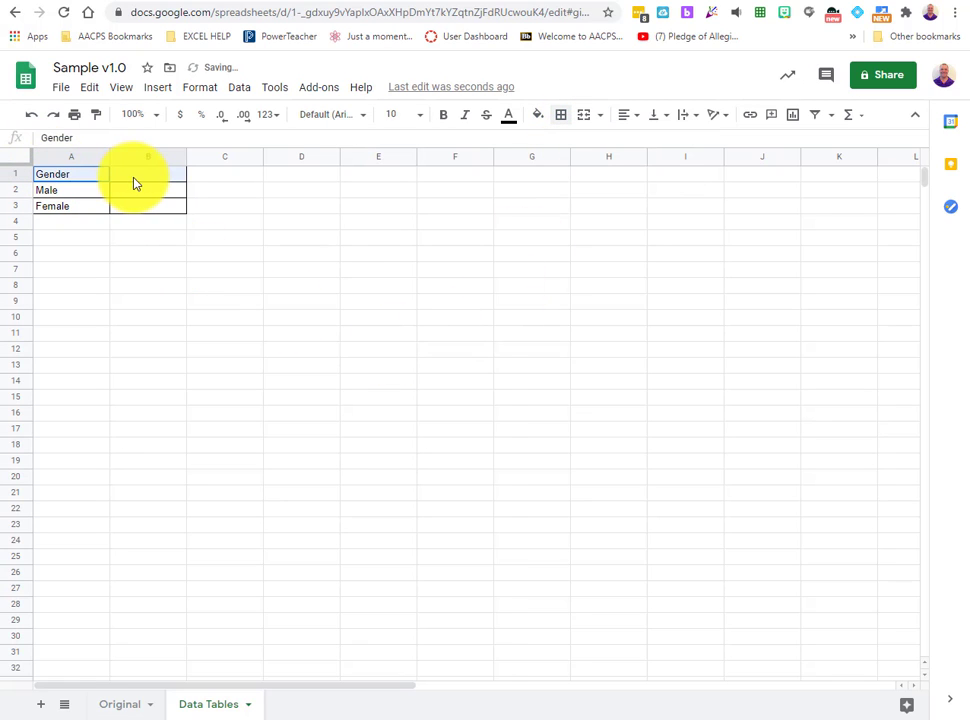
click(538, 116)
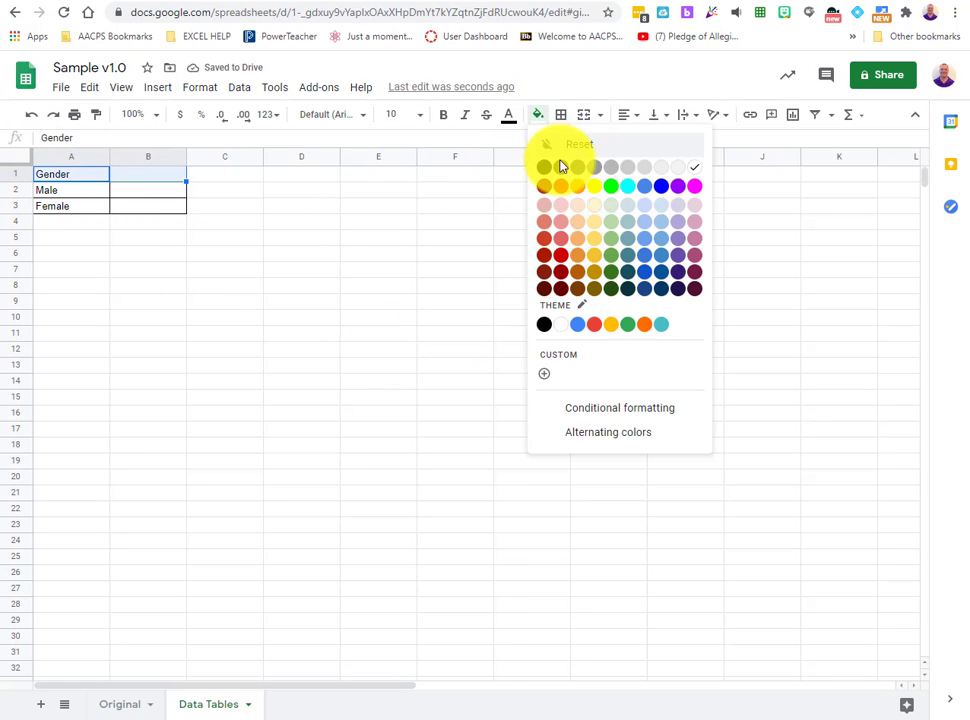
click(641, 168)
click(352, 288)
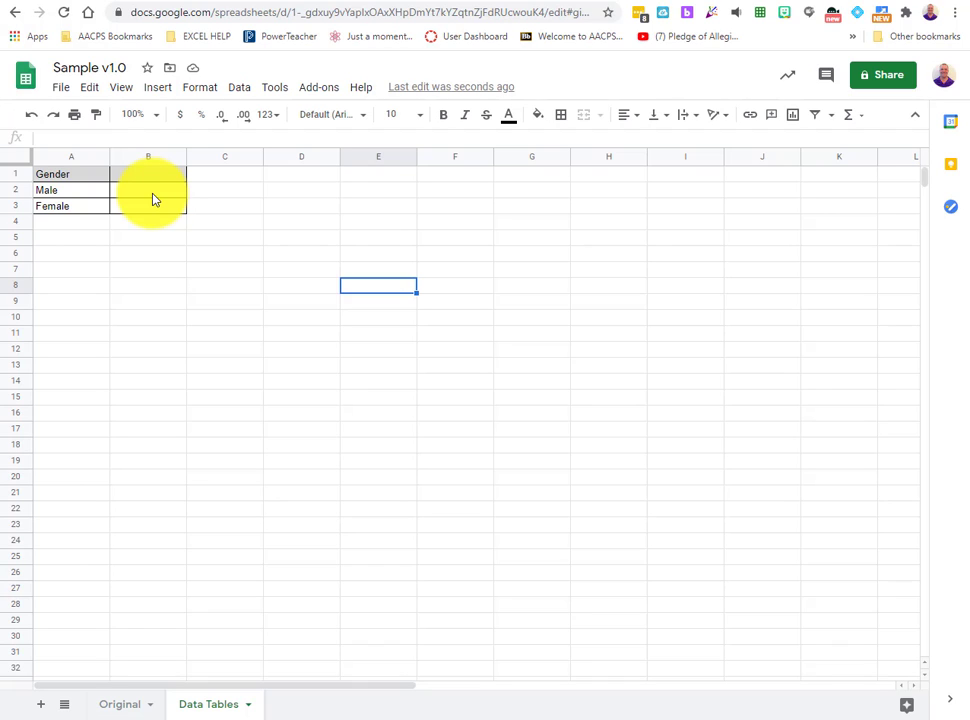
Step: Count the males in B2 with the formula =countif(Original!C2:C20,"M"), taking the range from the Original sheet's Gender column
click(153, 196)
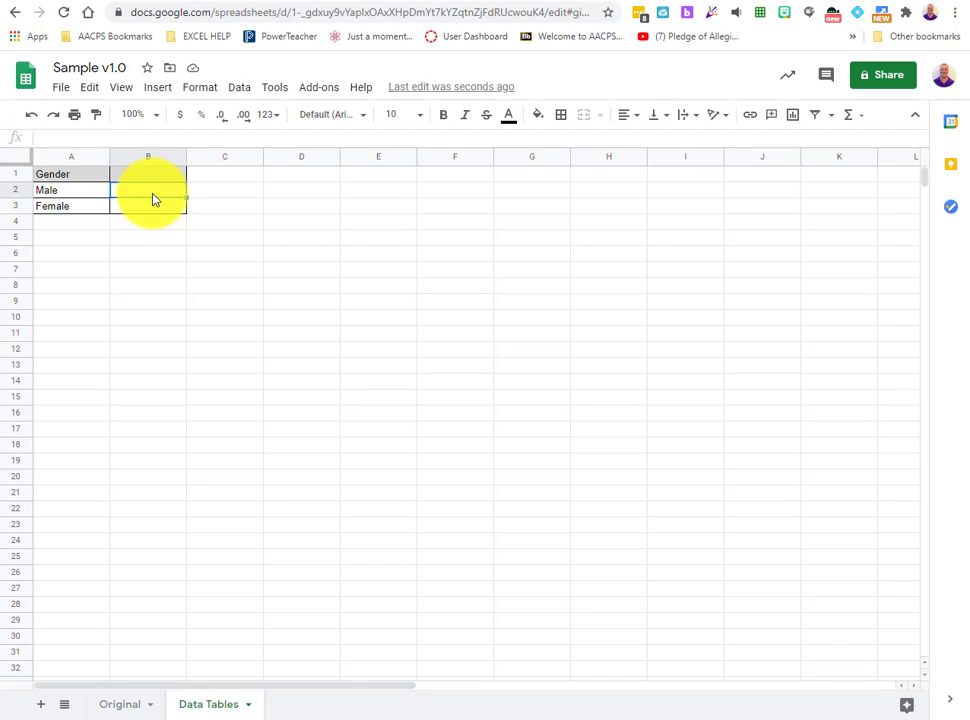
text(=countif)
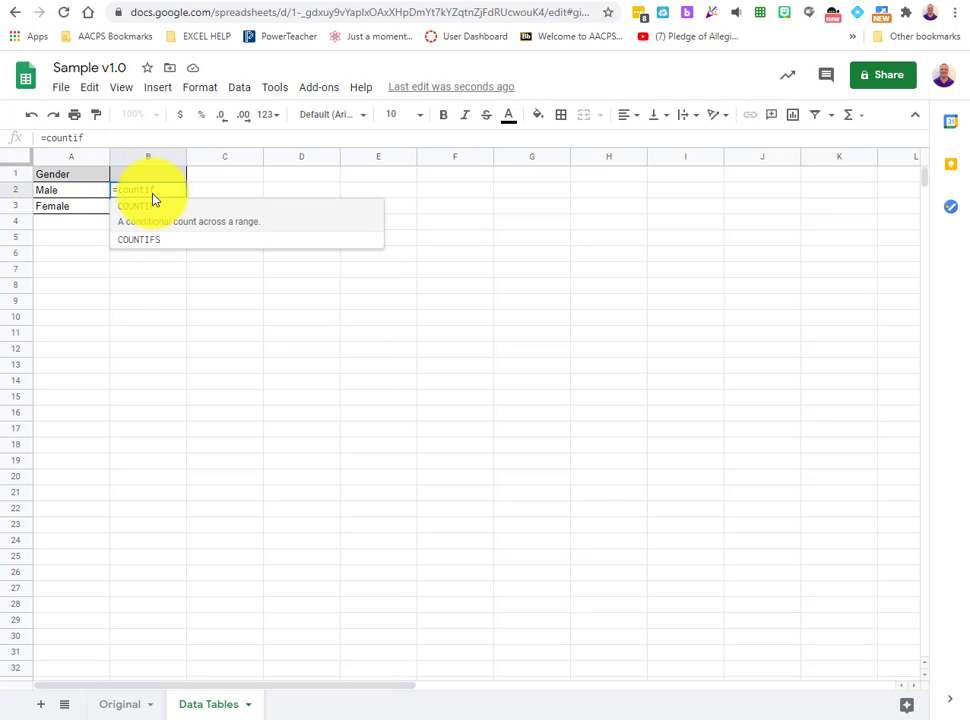
text(()
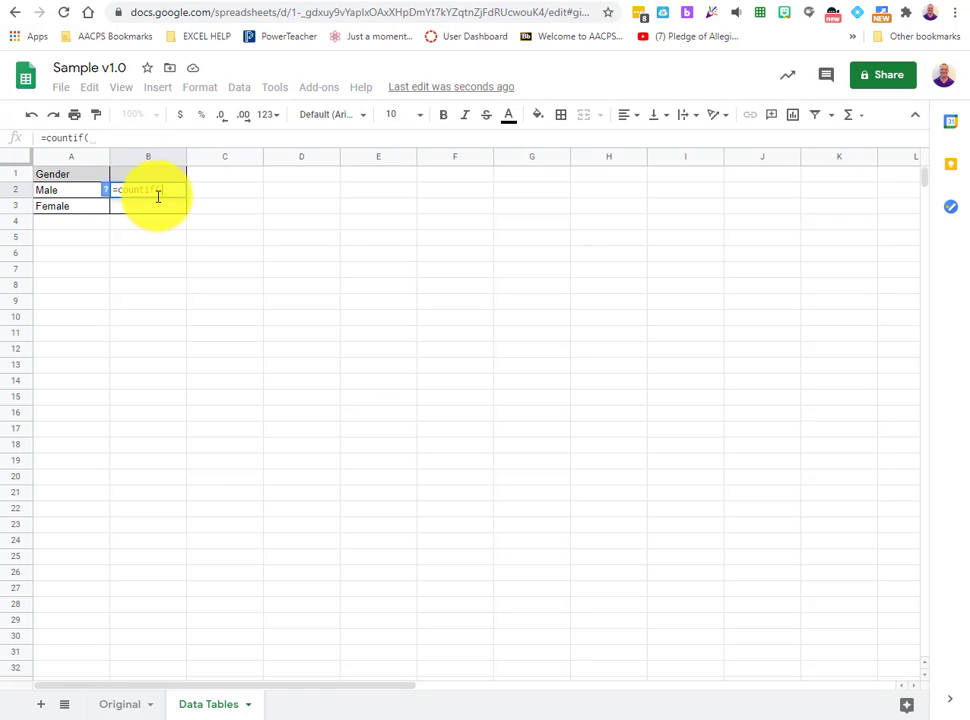
click(121, 708)
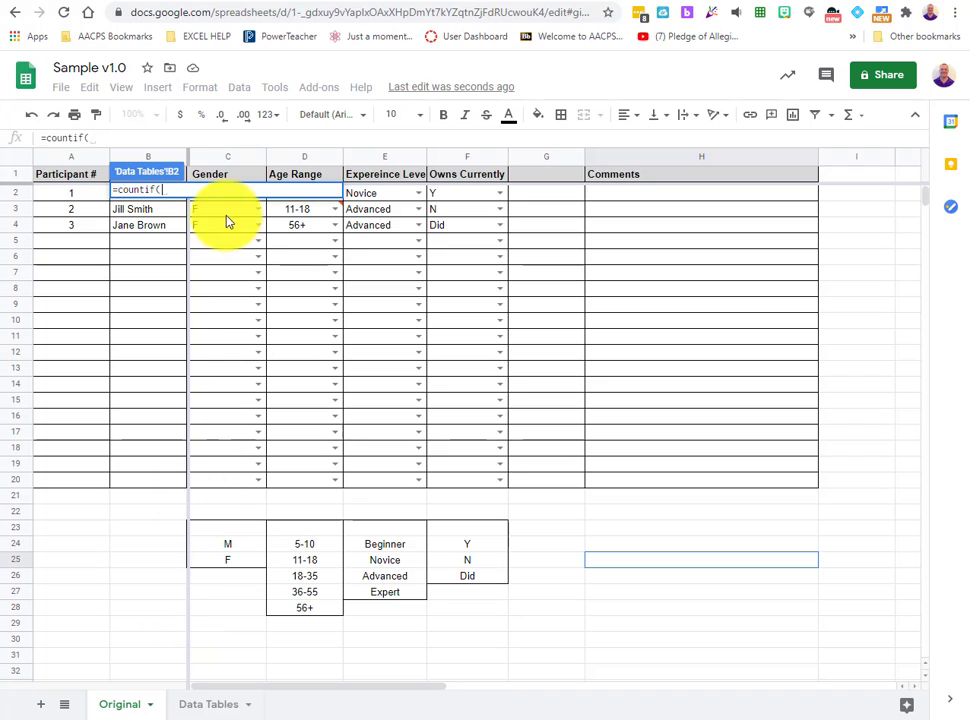
drag(237, 481, 236, 205)
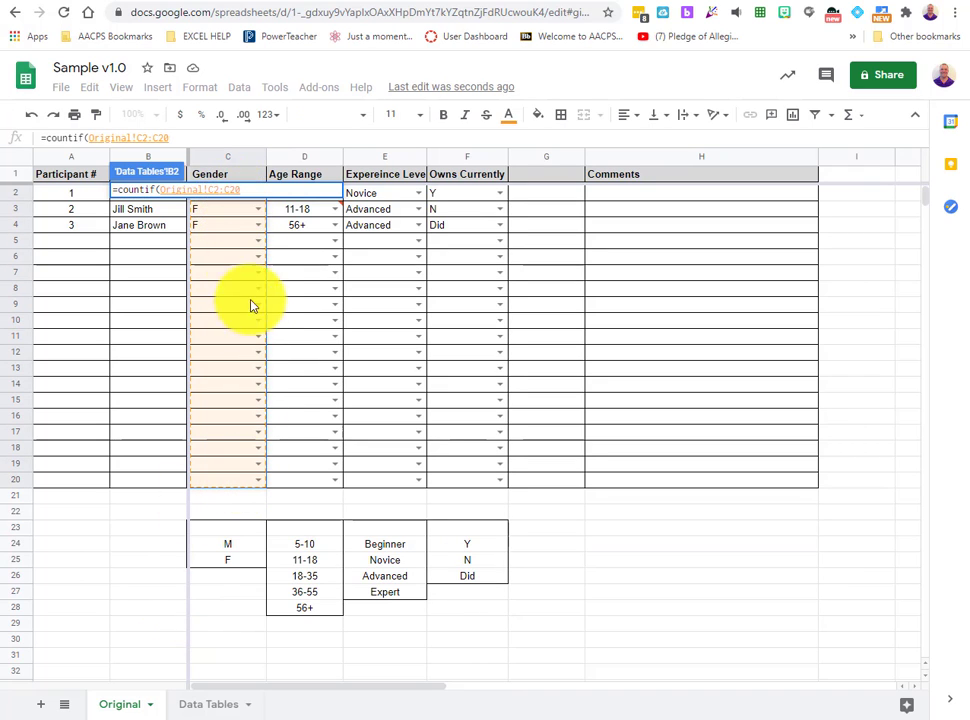
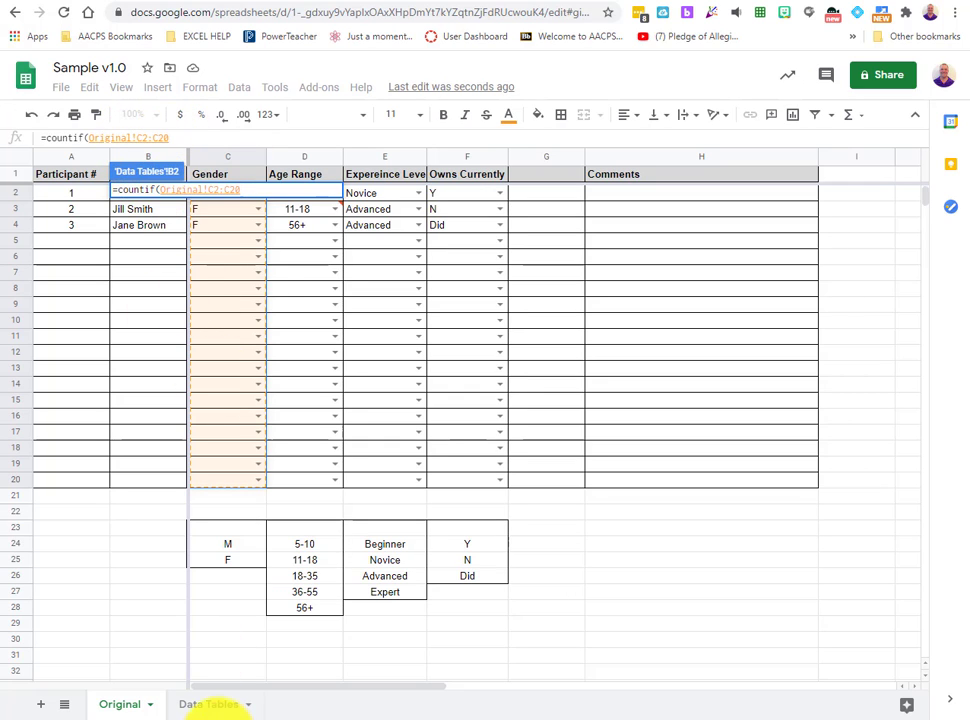
click(206, 705)
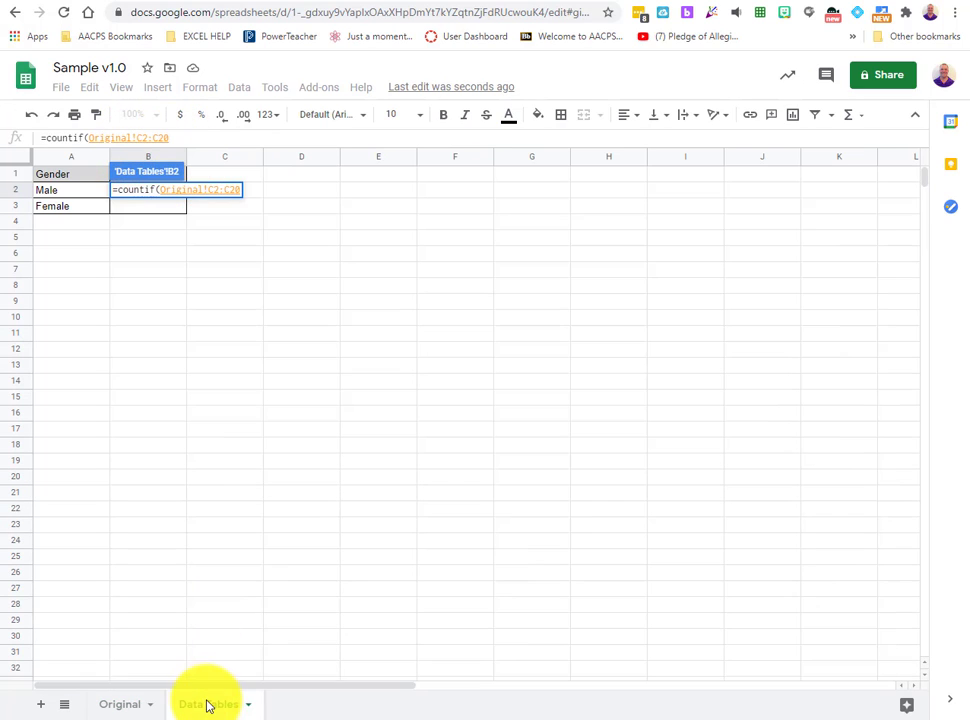
click(174, 134)
text(,)
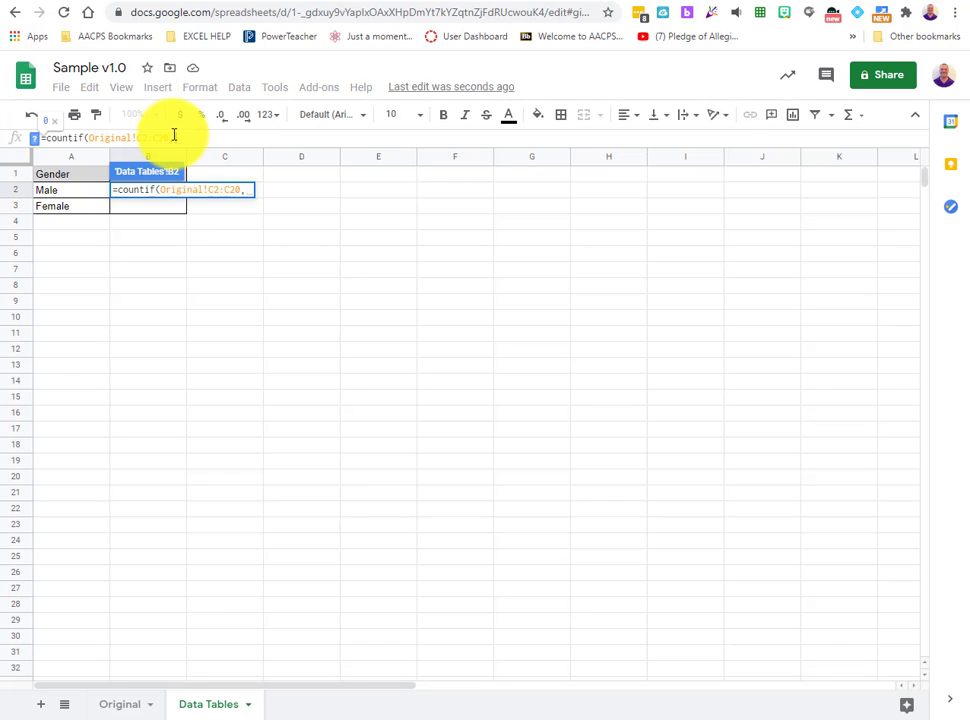
text("M)
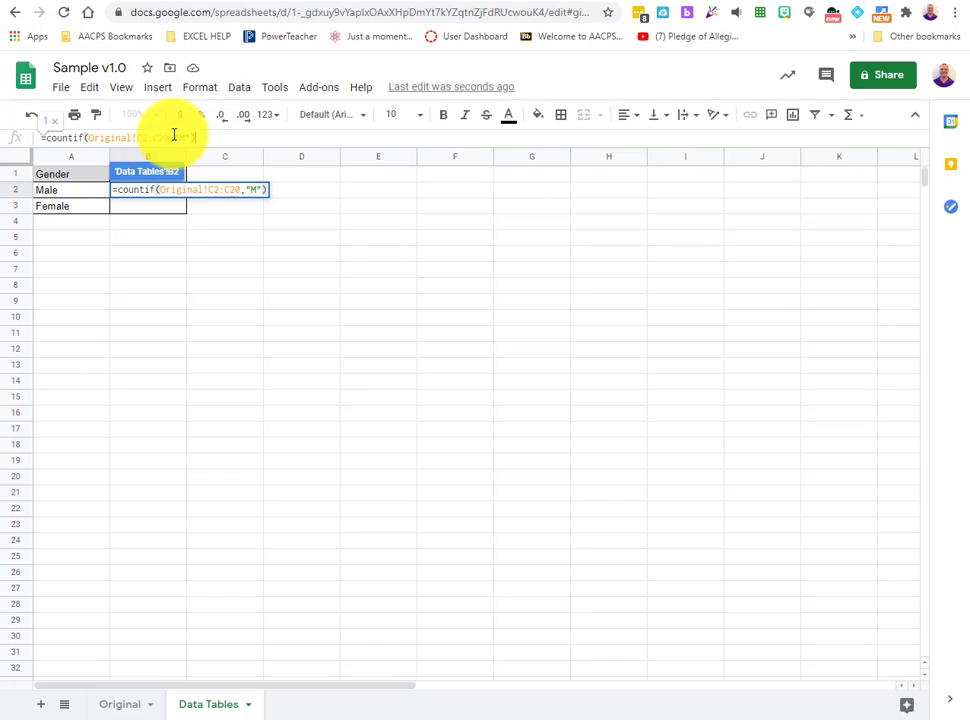
key(Return)
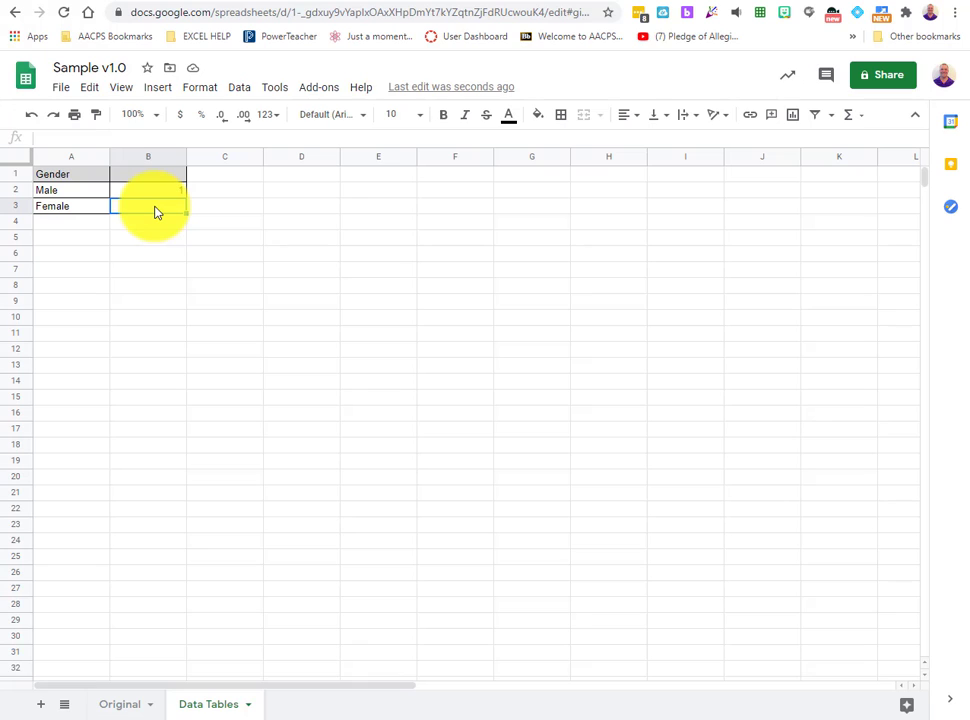
Step: Count the females in B3 with the formula =countif(Original!C2:C20, "F"), taking the range from the Original sheet's Gender column
text(=countif)
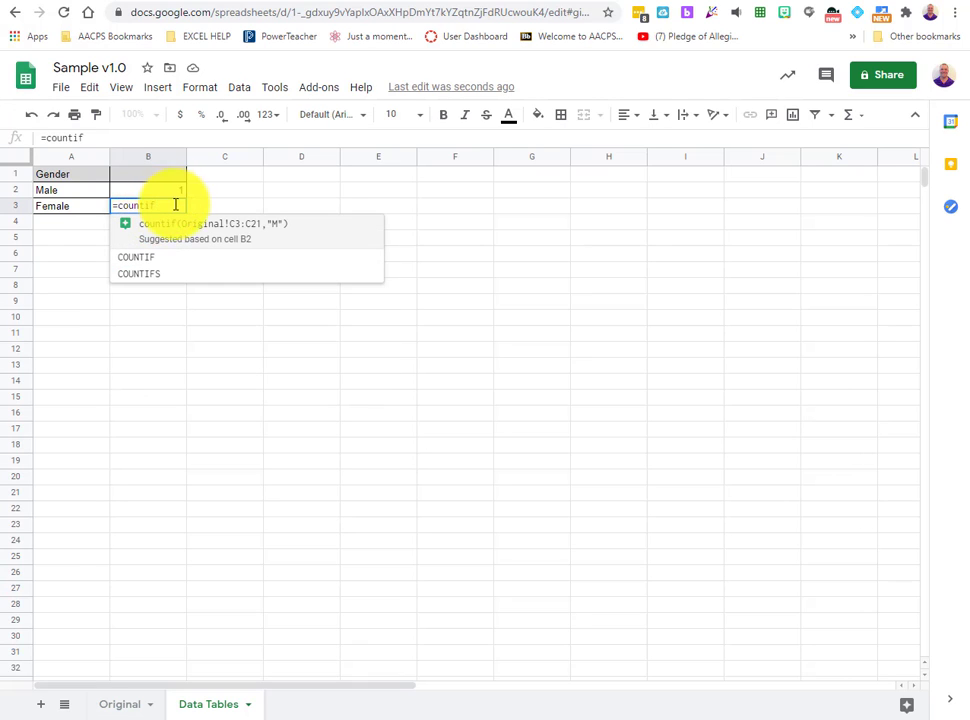
click(135, 706)
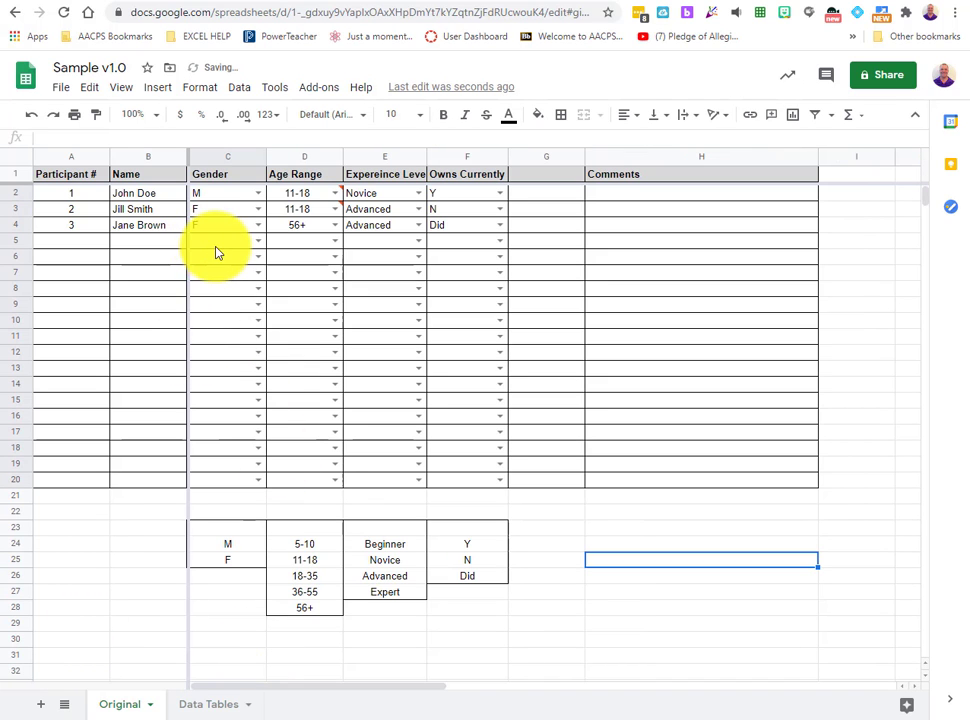
click(212, 704)
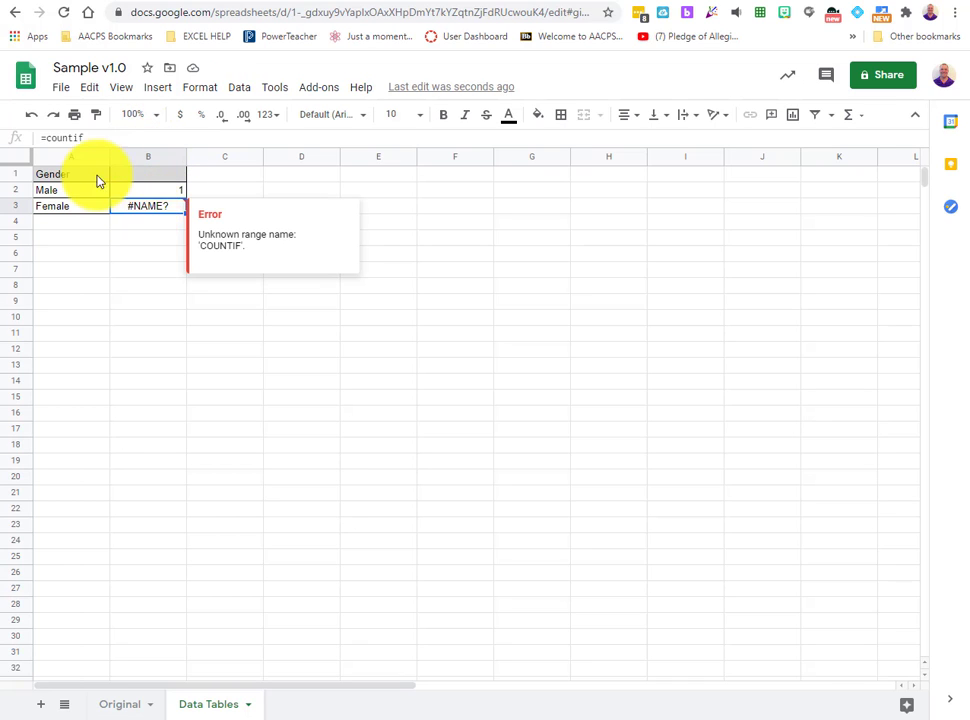
click(91, 133)
text(()
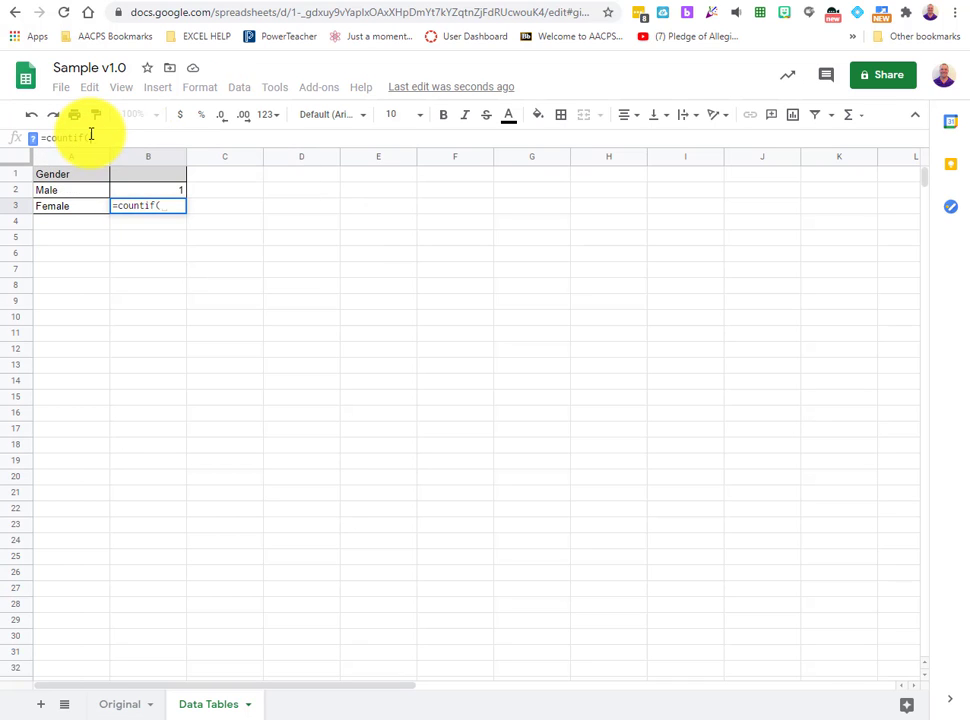
click(120, 704)
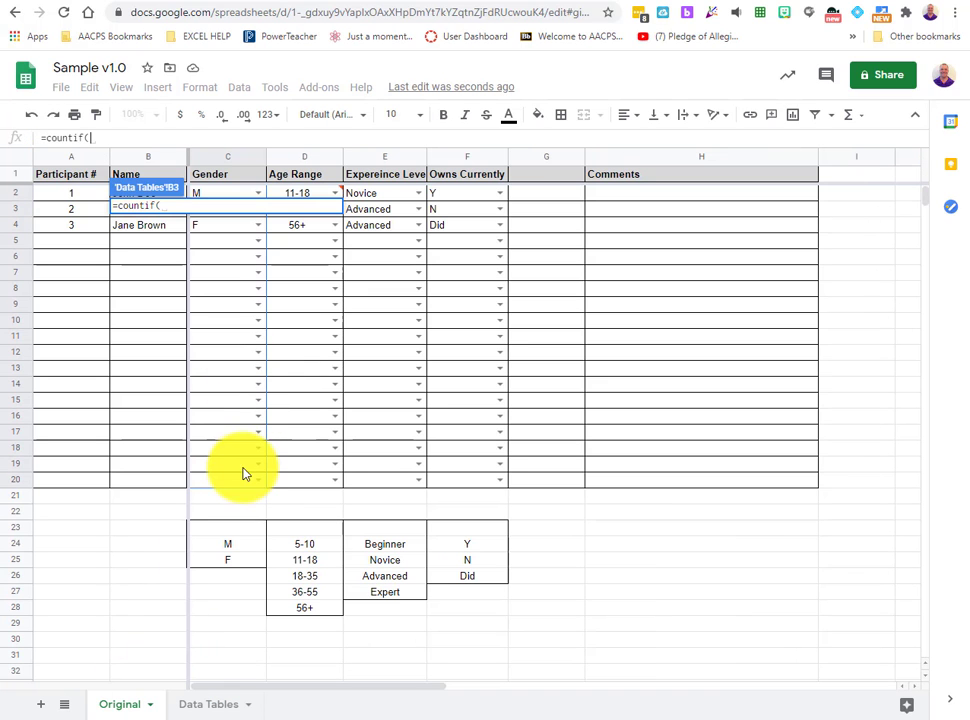
drag(240, 486, 226, 204)
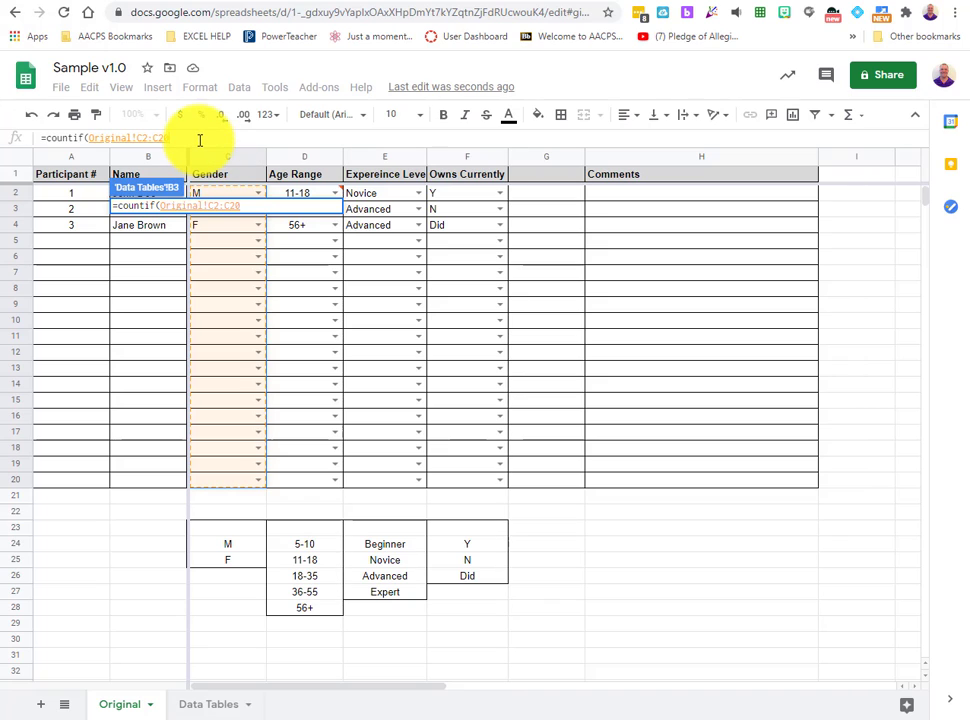
text(, "F)
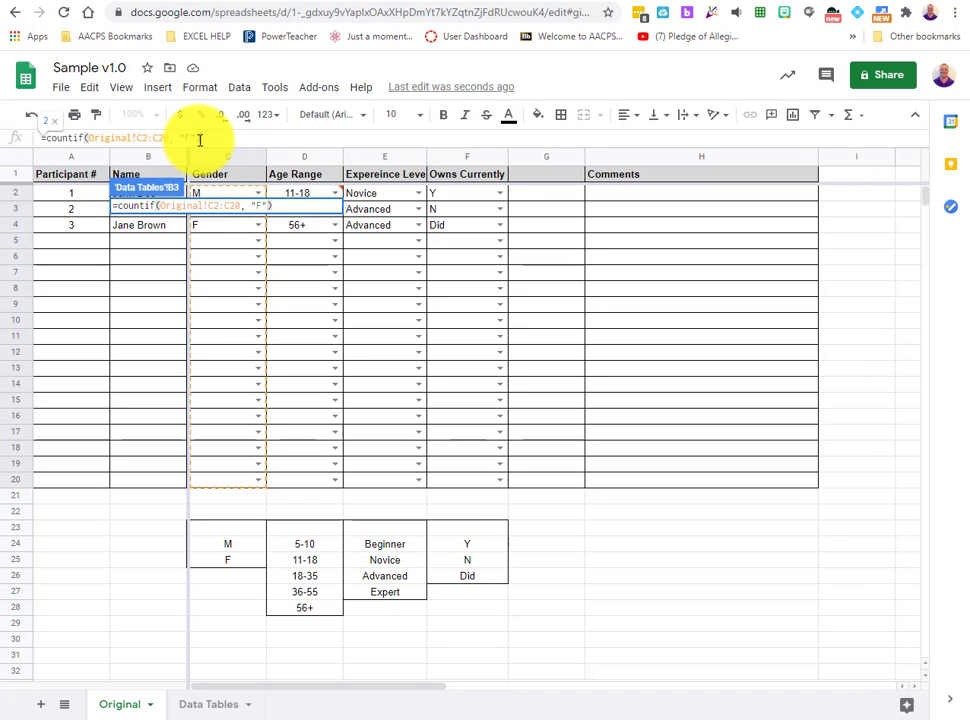
key(Return)
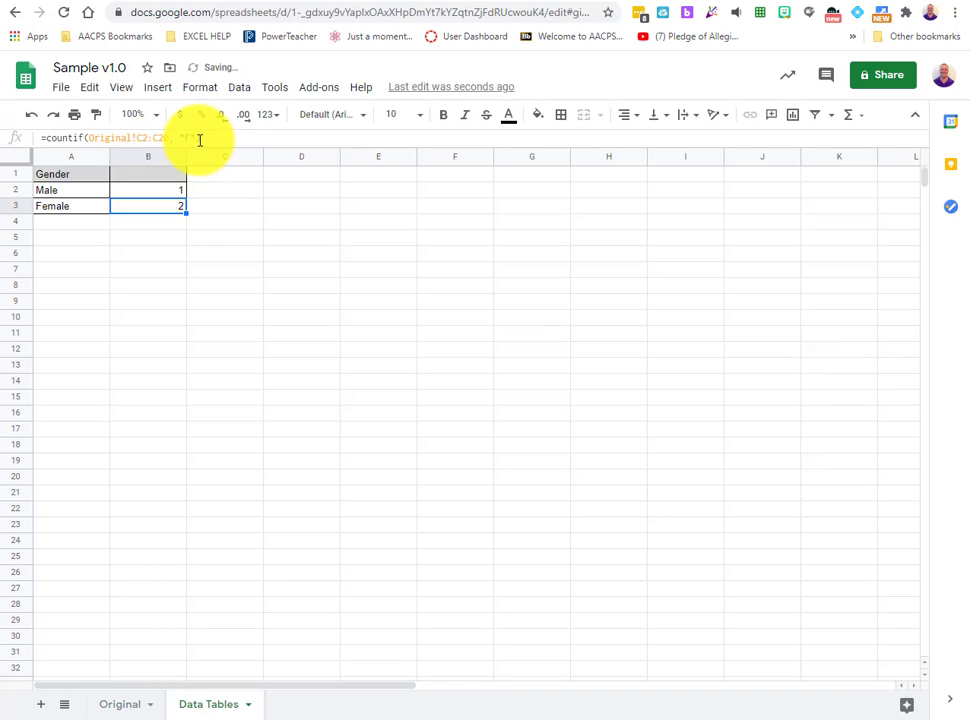
click(205, 299)
scroll(170, 244, down, 2)
scroll(170, 244, up, 2)
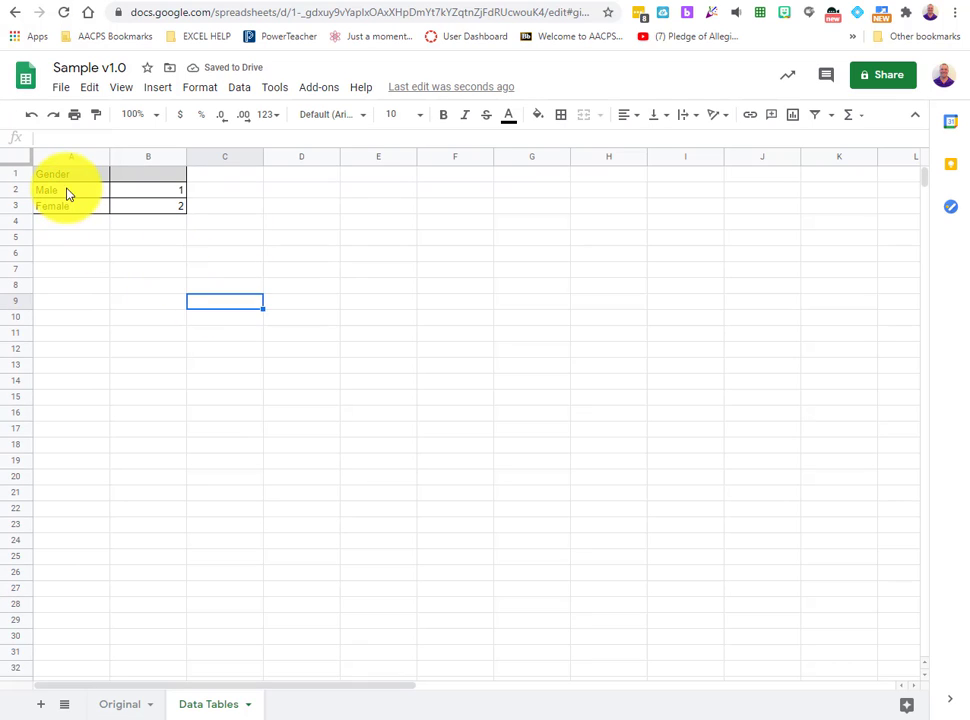
Step: Add a Total label in A4 below the gender rows and apply borders on all sides of cells A4:B4
click(65, 224)
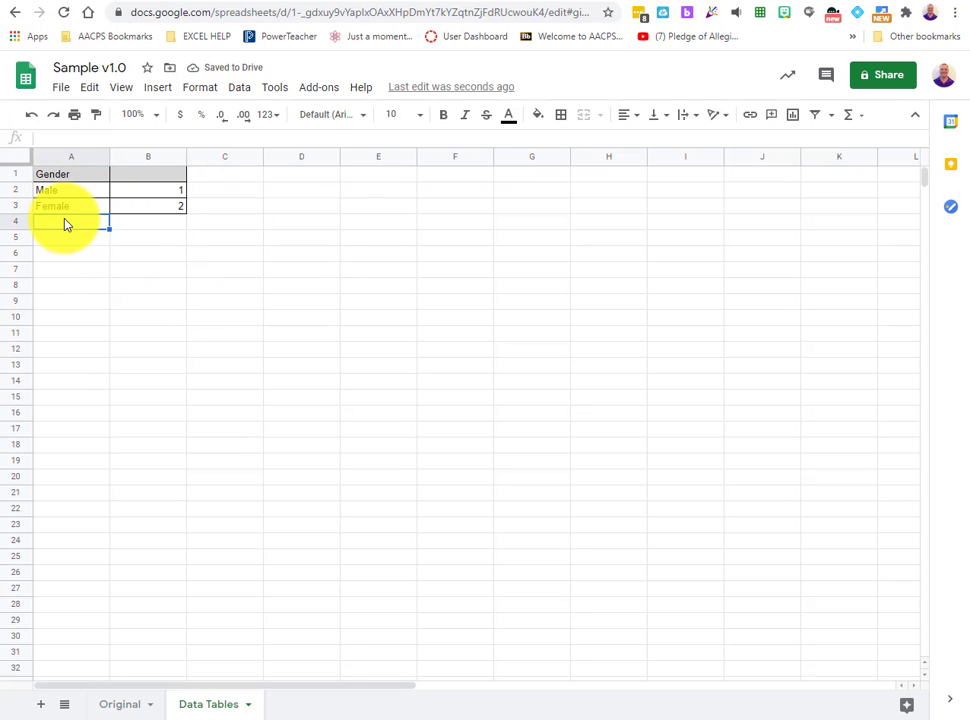
text(Total)
key(Tab)
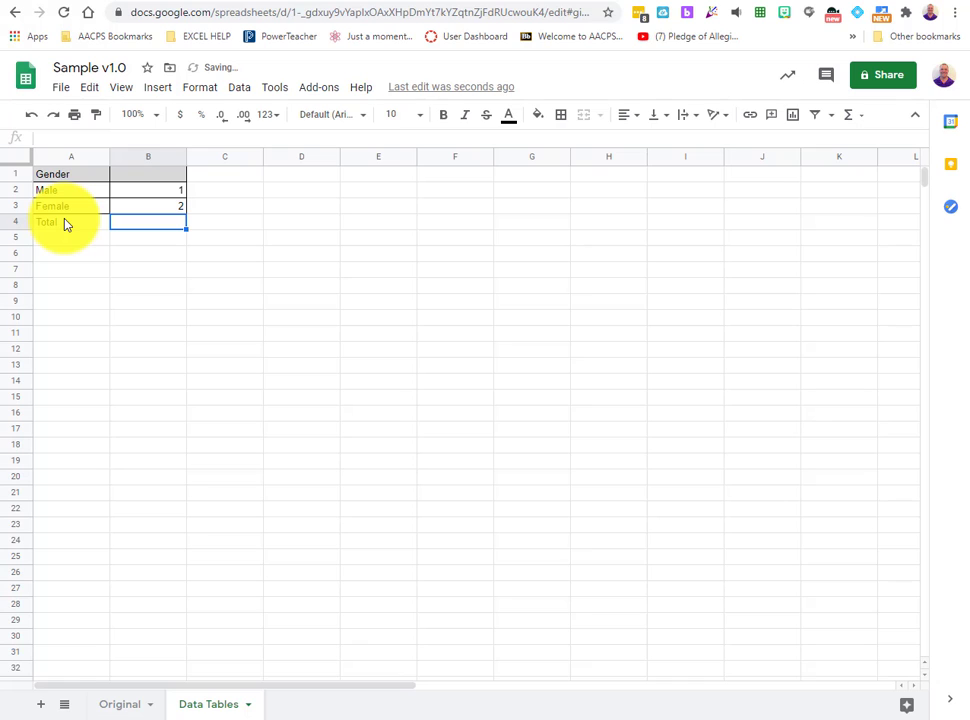
drag(65, 224, 126, 216)
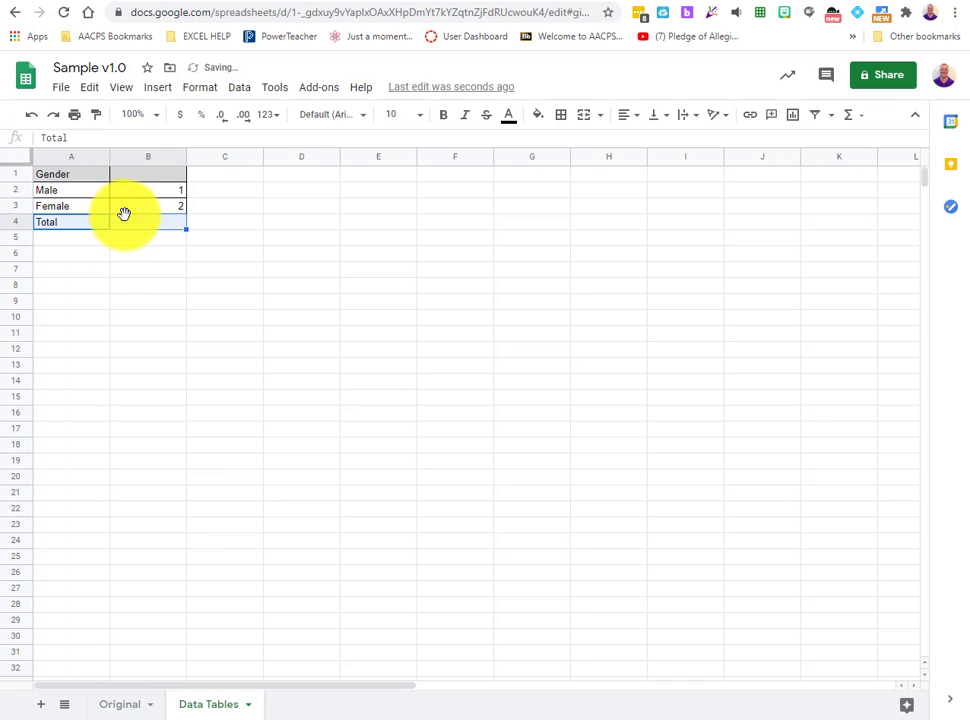
click(561, 116)
click(571, 150)
click(258, 336)
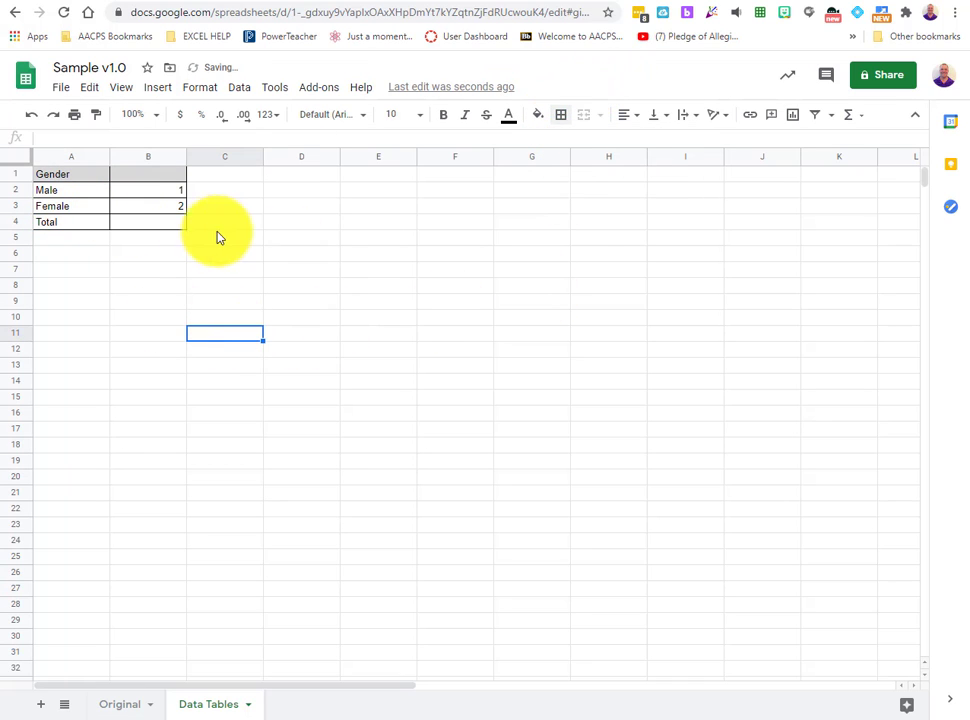
Step: Total the gender counts in B4 with a SUM formula over B2:B3
click(166, 228)
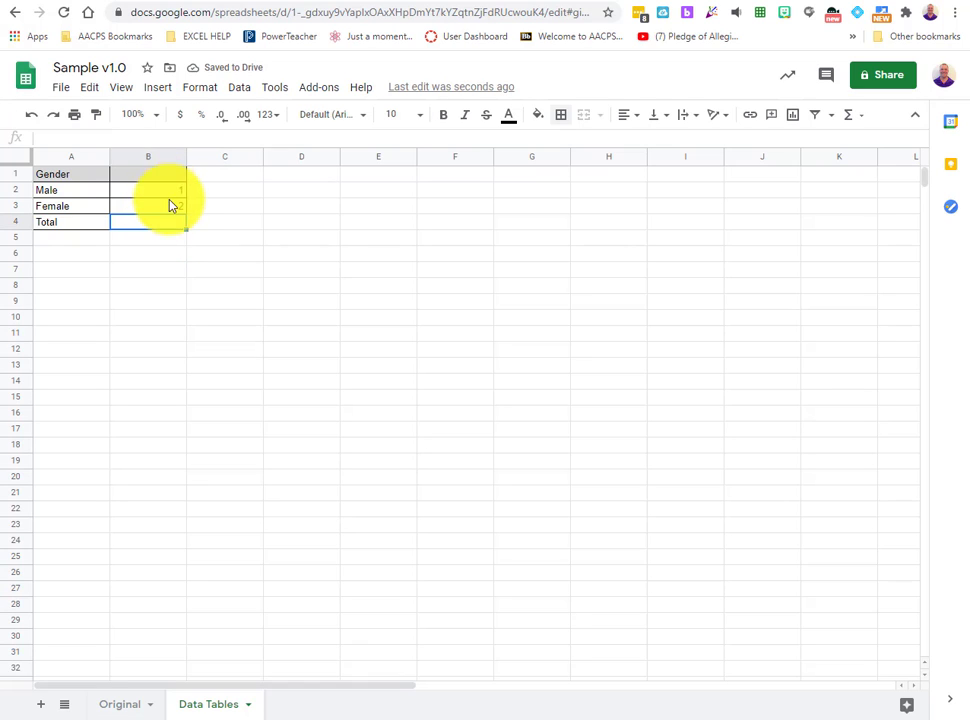
text(=sum()
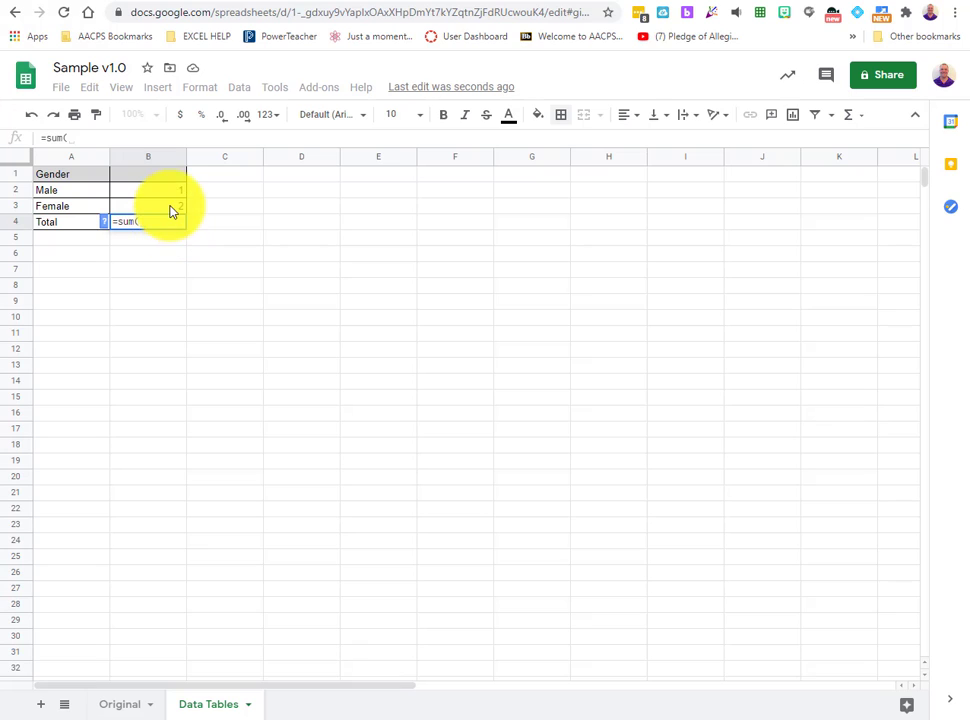
drag(167, 195, 168, 213)
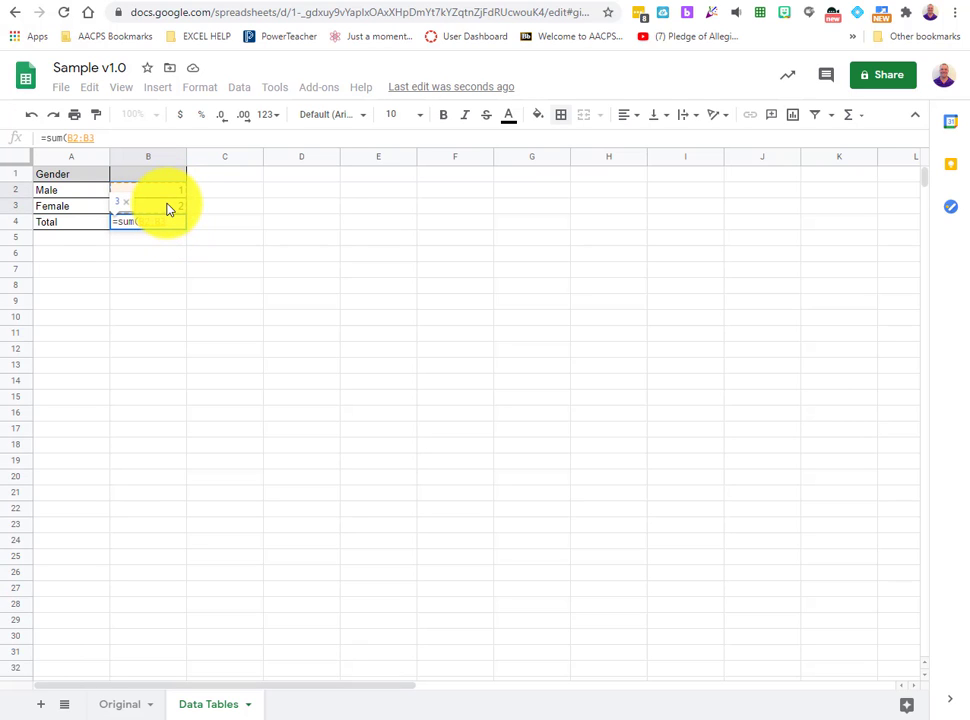
key(Return)
click(203, 366)
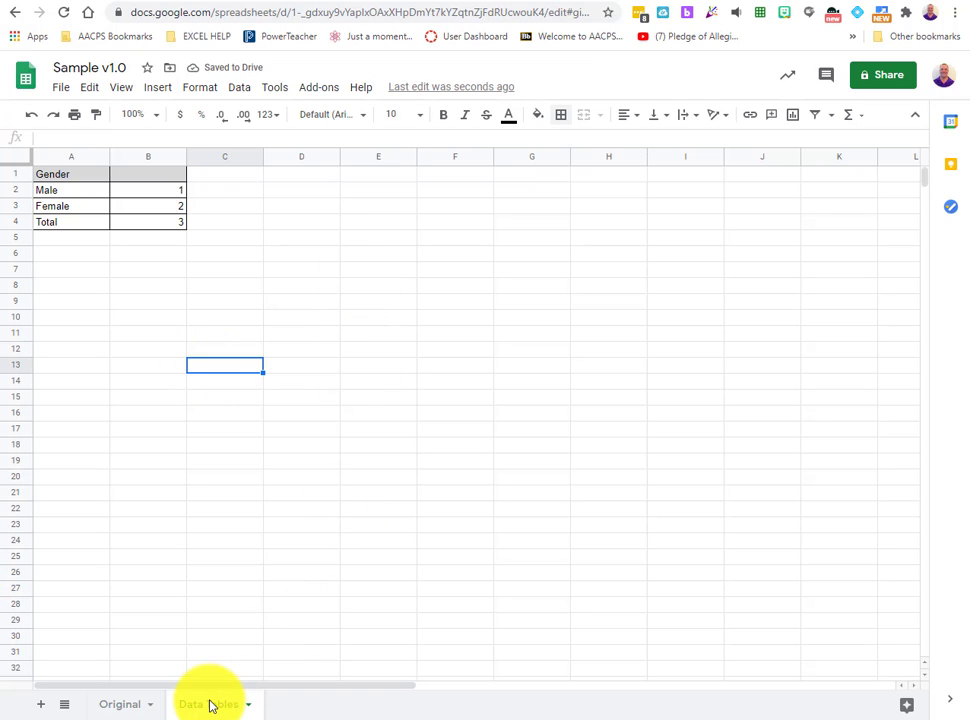
Step: Check the Original sheet's Age Range column, and enter the heading Age Range in D1 of the Data Tables sheet
click(134, 707)
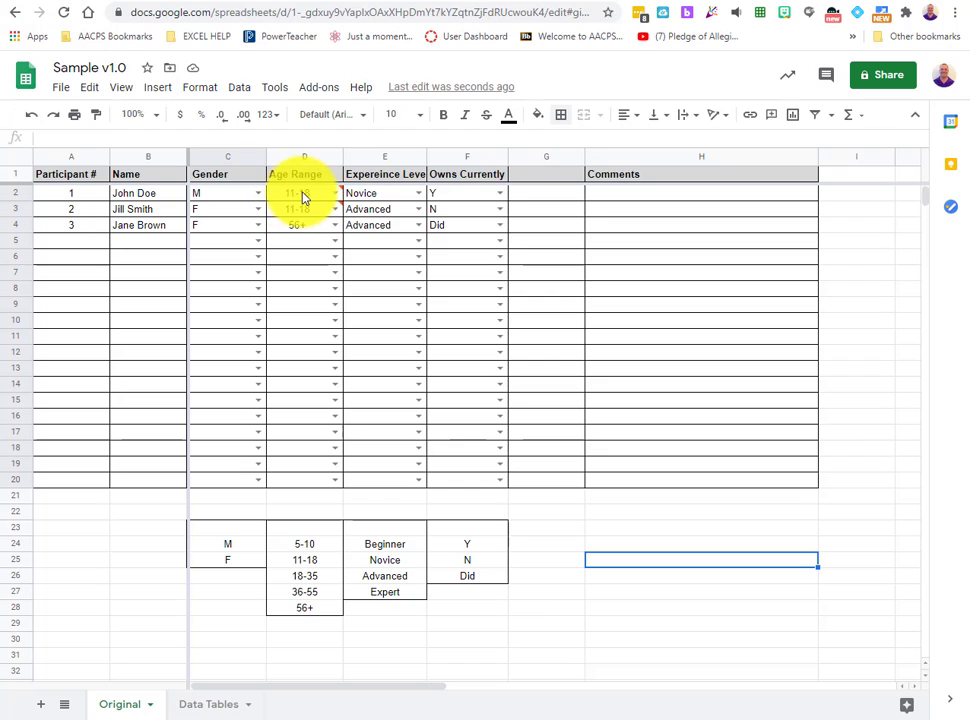
mouse_move(305, 206)
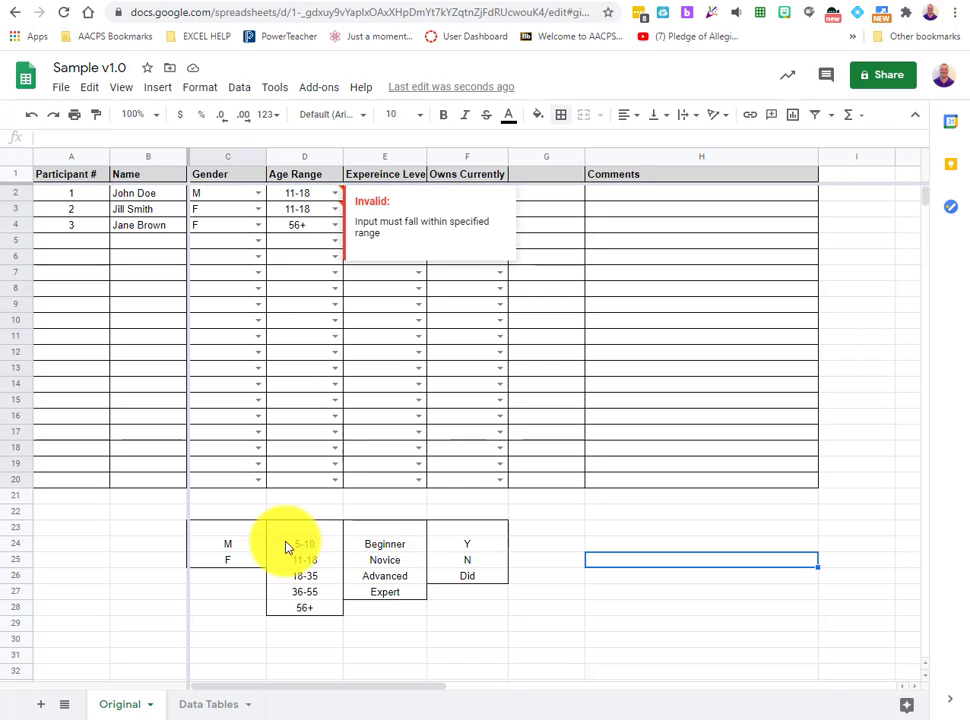
click(203, 707)
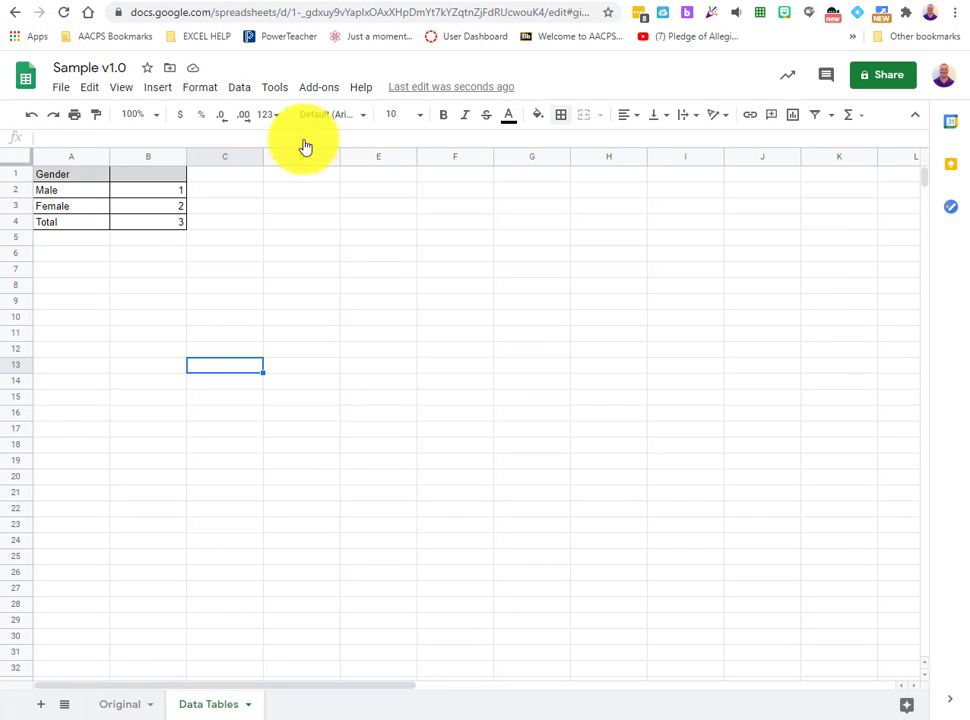
click(305, 184)
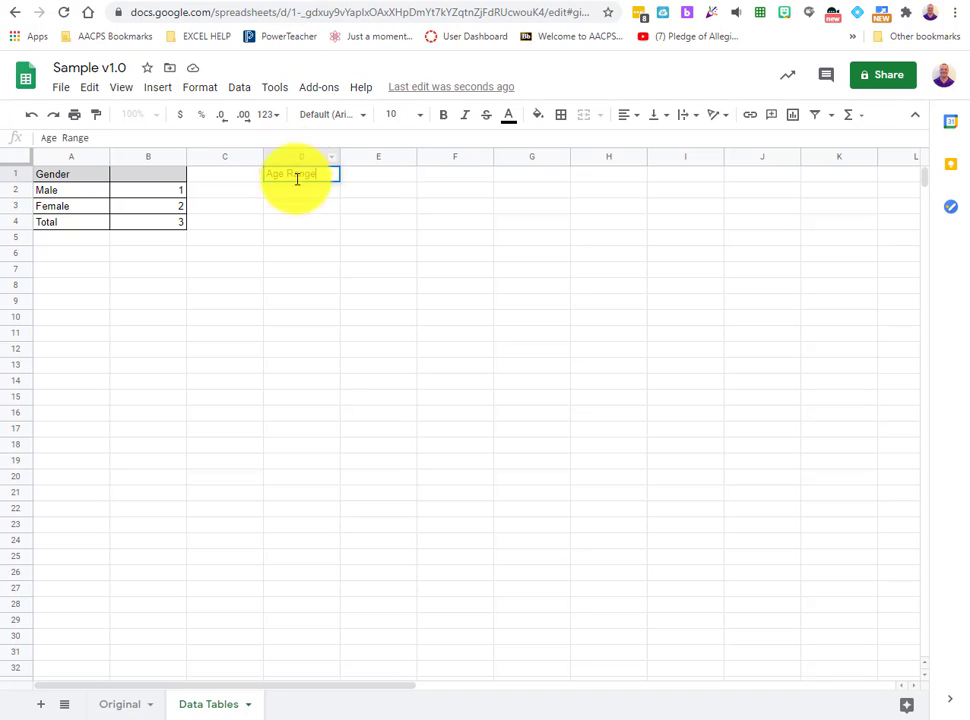
click(306, 193)
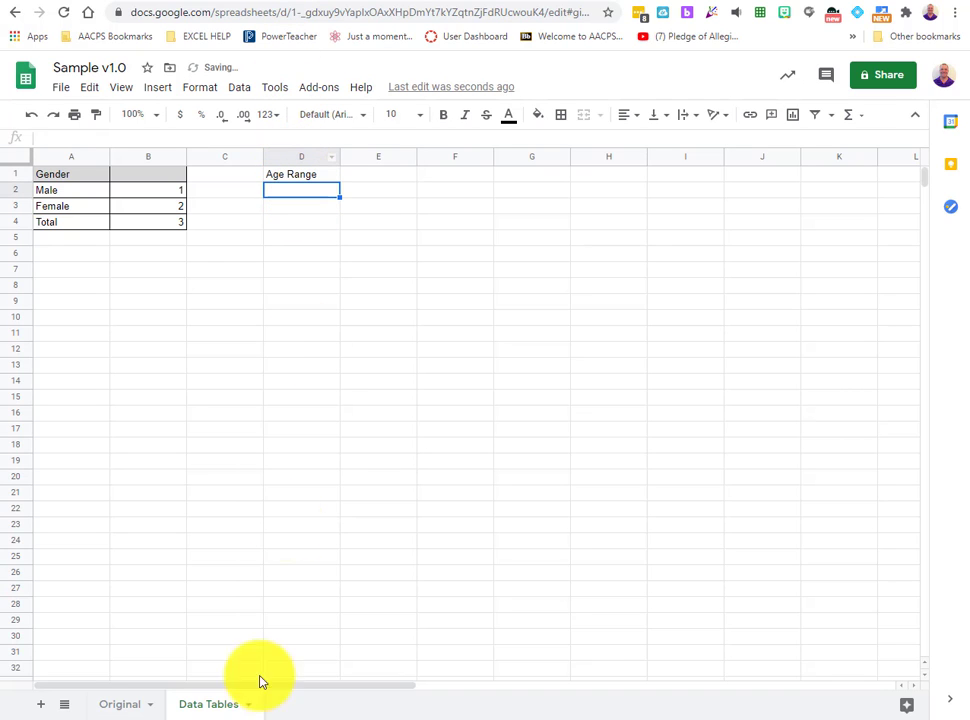
Step: Copy the age range choices in D24:D28 of the Original sheet into D2:D6 of the Data Tables sheet
click(110, 703)
drag(314, 548, 315, 619)
key(ctrl+c)
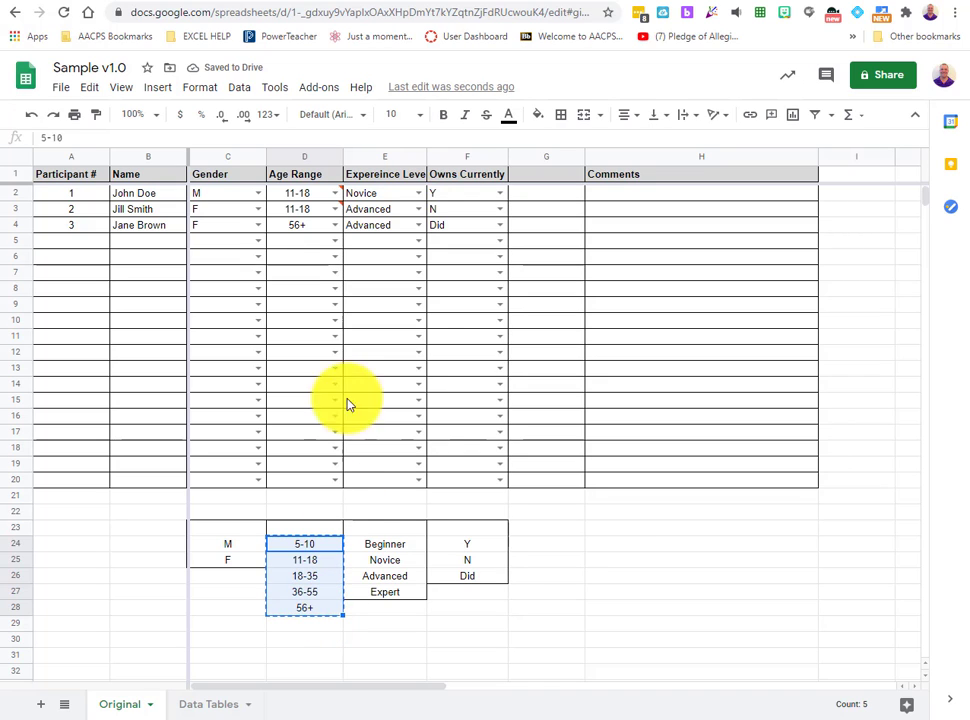
click(210, 704)
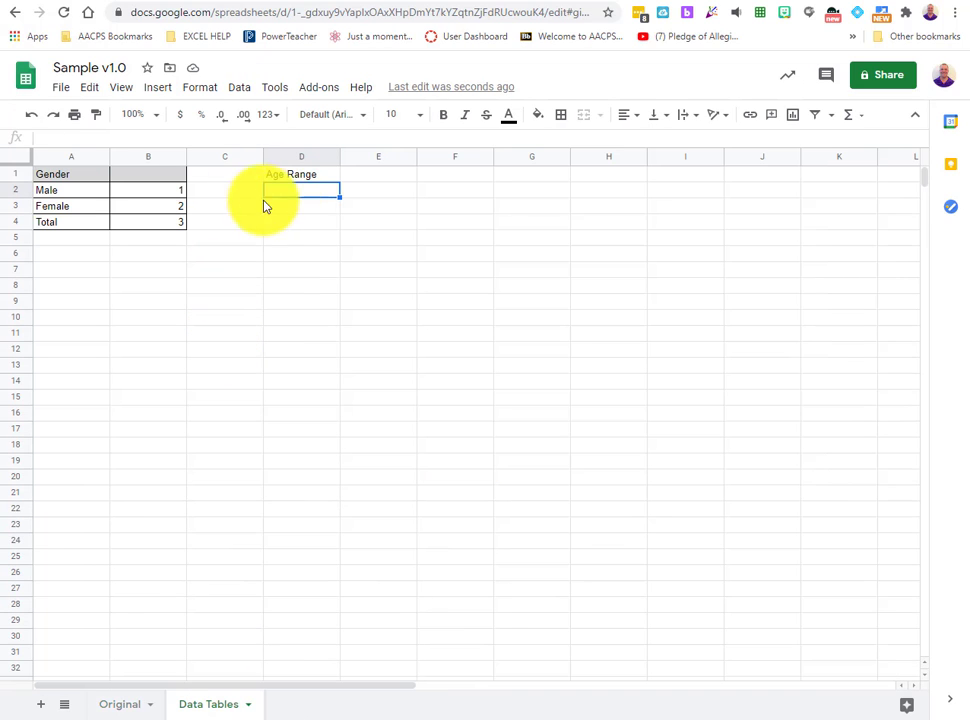
key(ctrl+v)
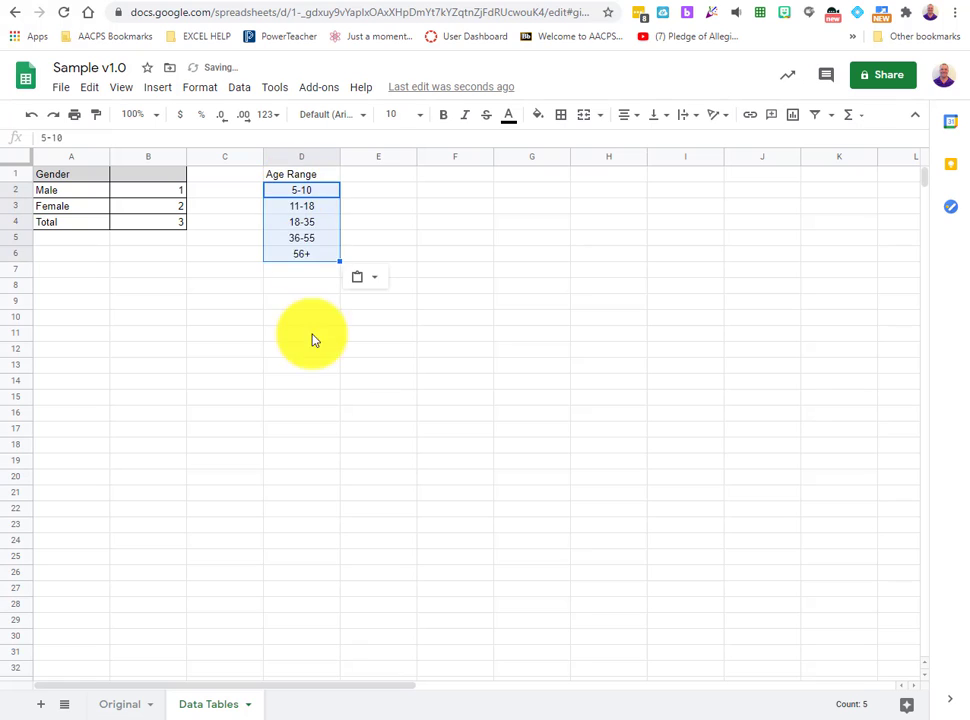
Step: Apply borders on all sides of every cell in the age range table, D1:E6
drag(299, 174, 303, 258)
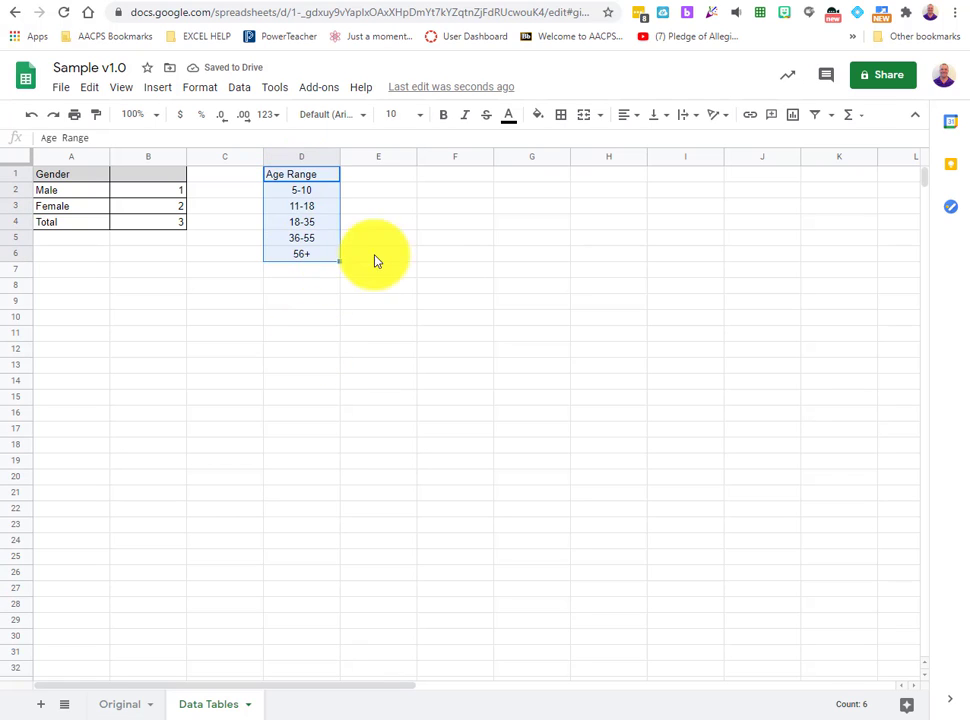
drag(379, 254, 303, 177)
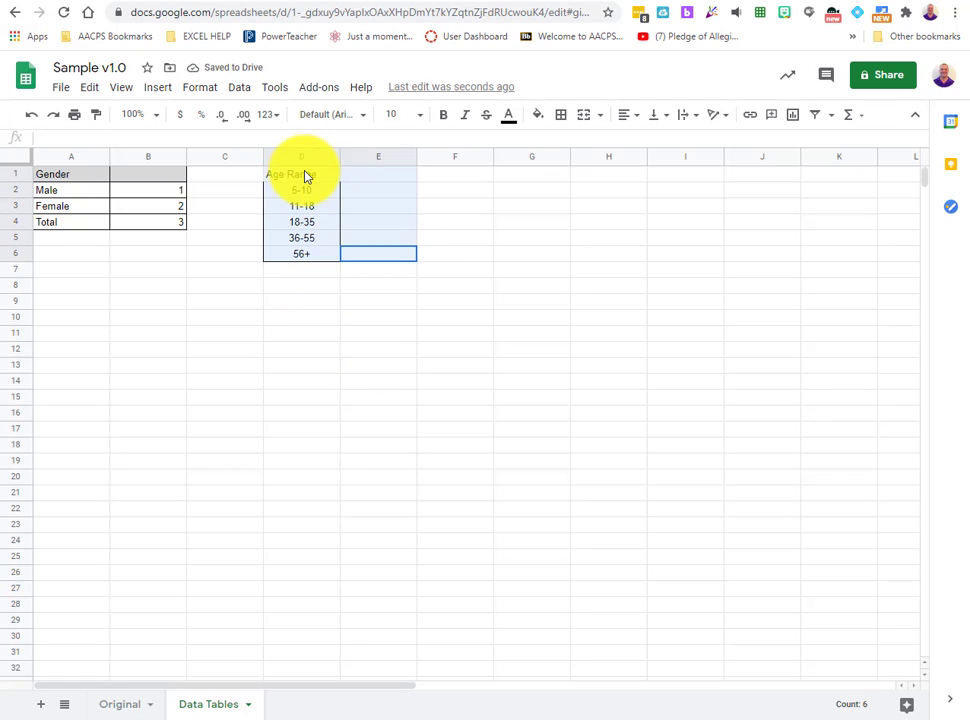
click(561, 114)
click(567, 144)
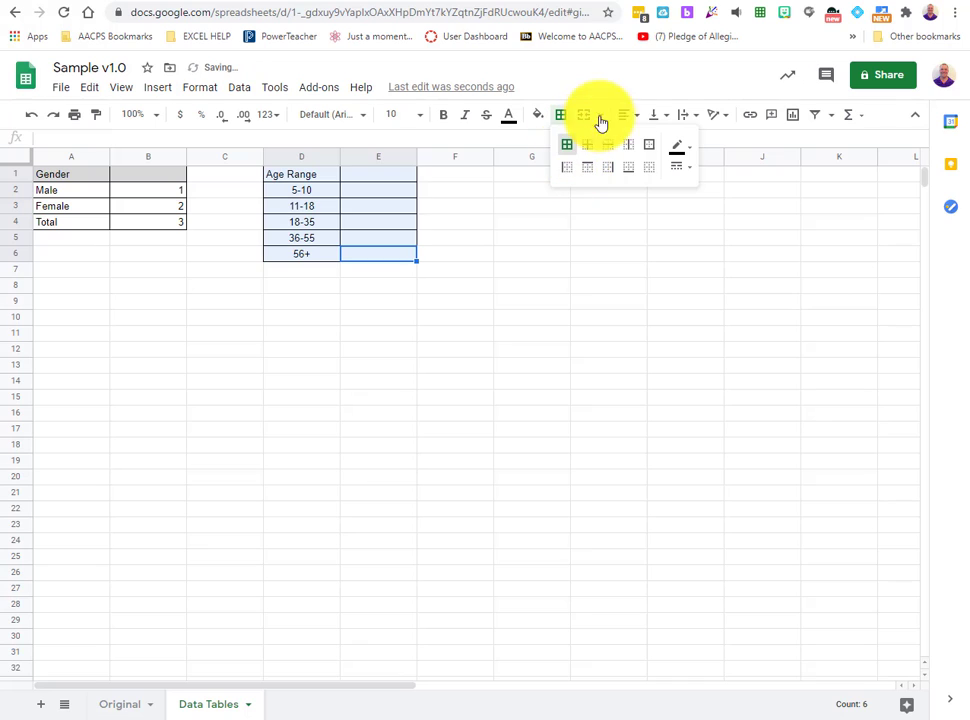
click(588, 287)
Step: Fill the age range table's header cells D1:E1 with light gray
click(318, 176)
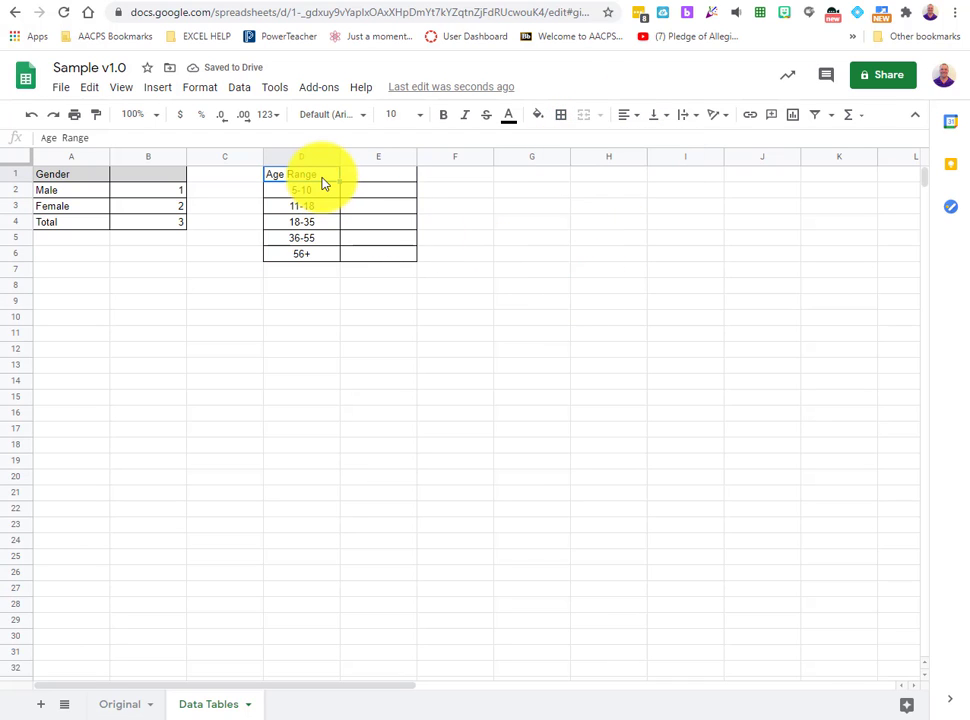
click(538, 114)
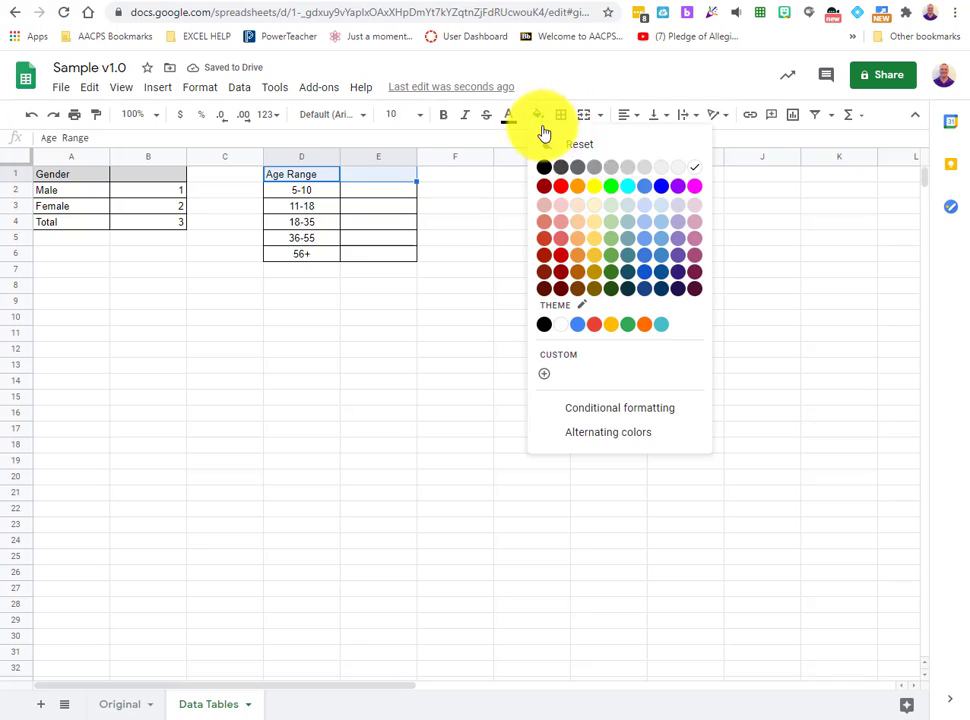
click(634, 167)
click(620, 372)
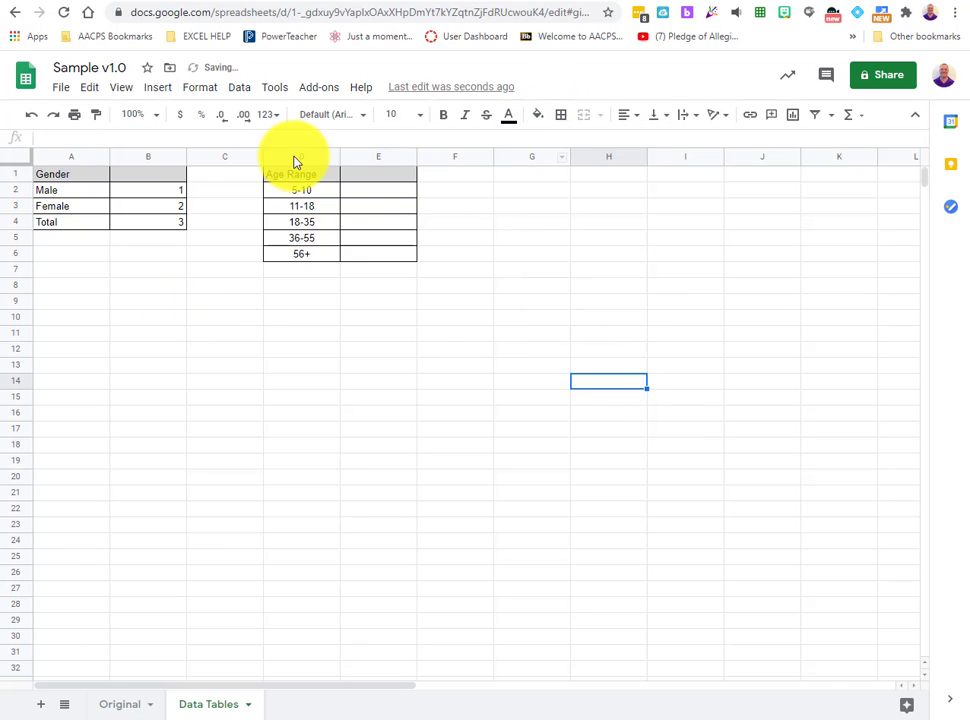
Step: Begin a COUNTIF formula in E2 of the Data Tables sheet, beside the 5-10 age range
click(378, 197)
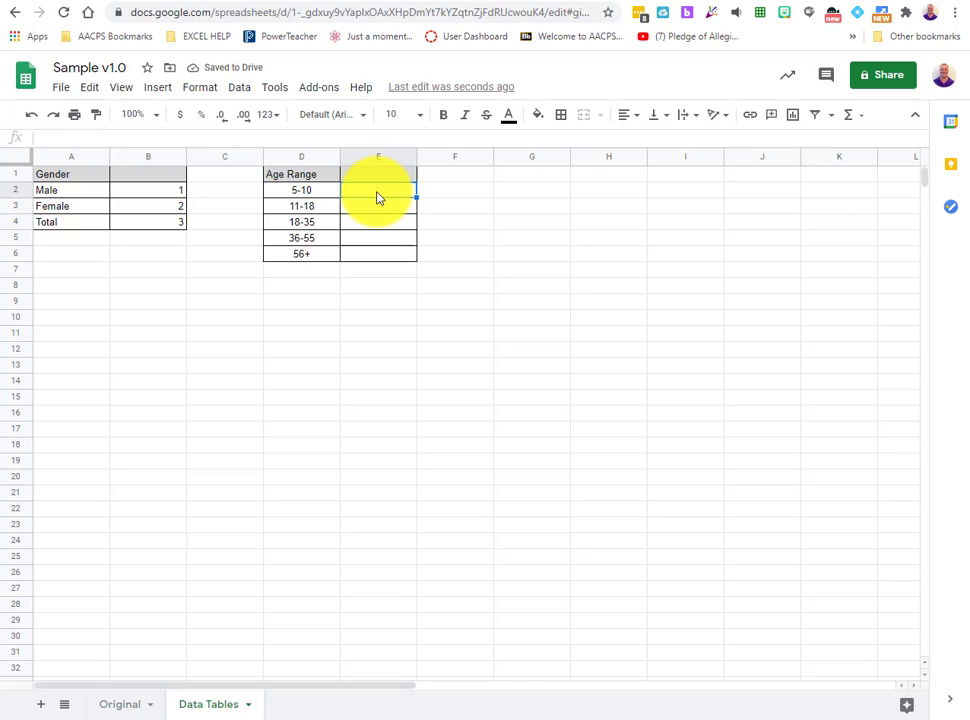
text(=countif()
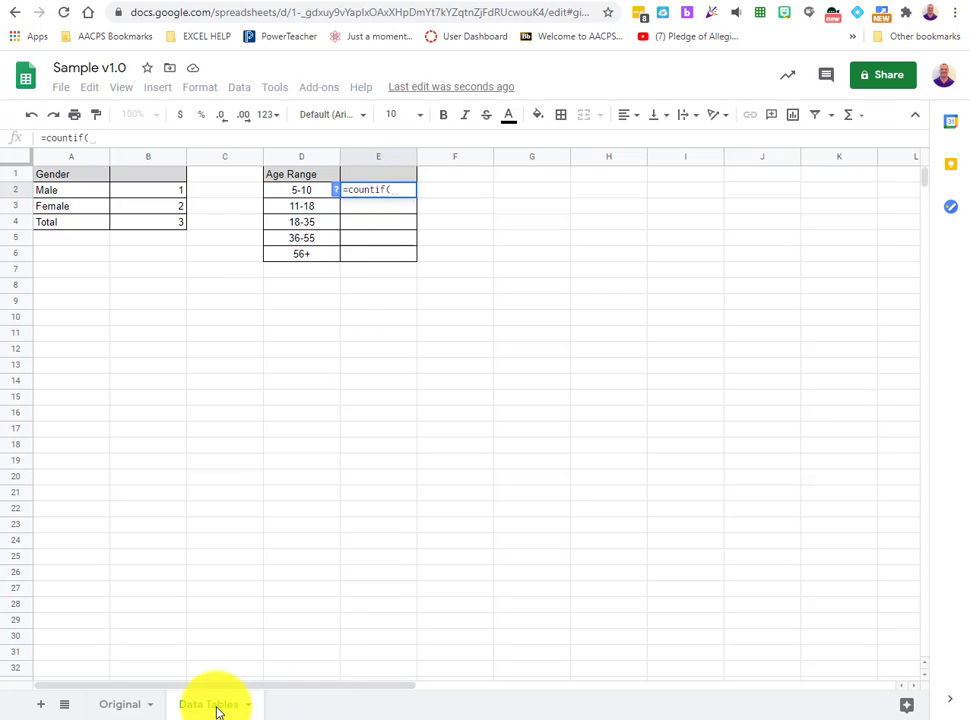
click(117, 705)
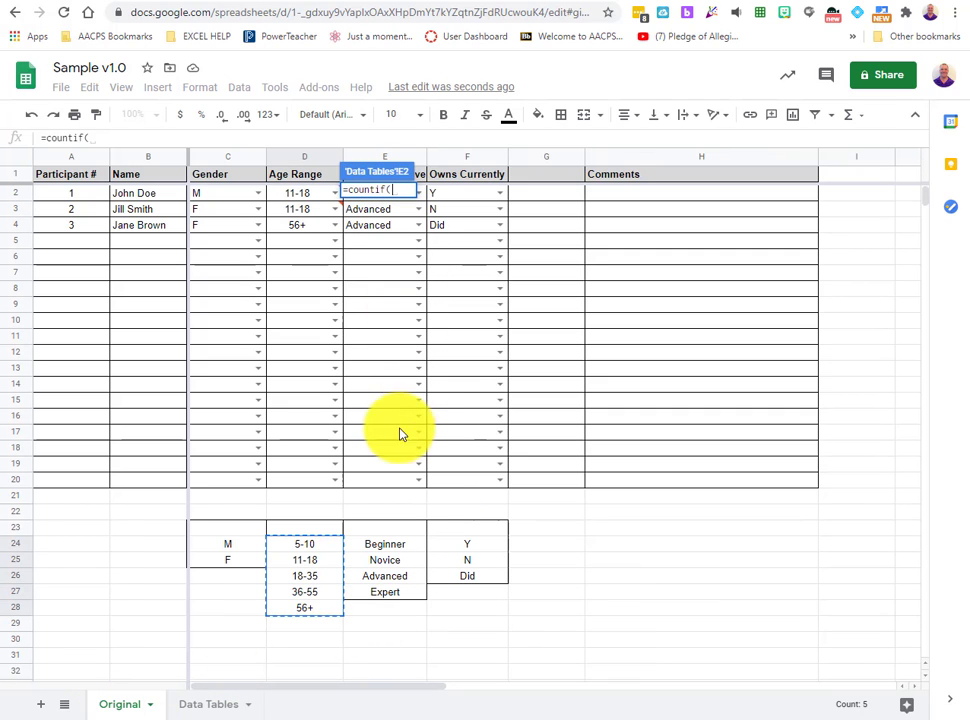
mouse_move(381, 478)
mouse_down()
mouse_move(385, 201)
mouse_move(372, 482)
mouse_up()
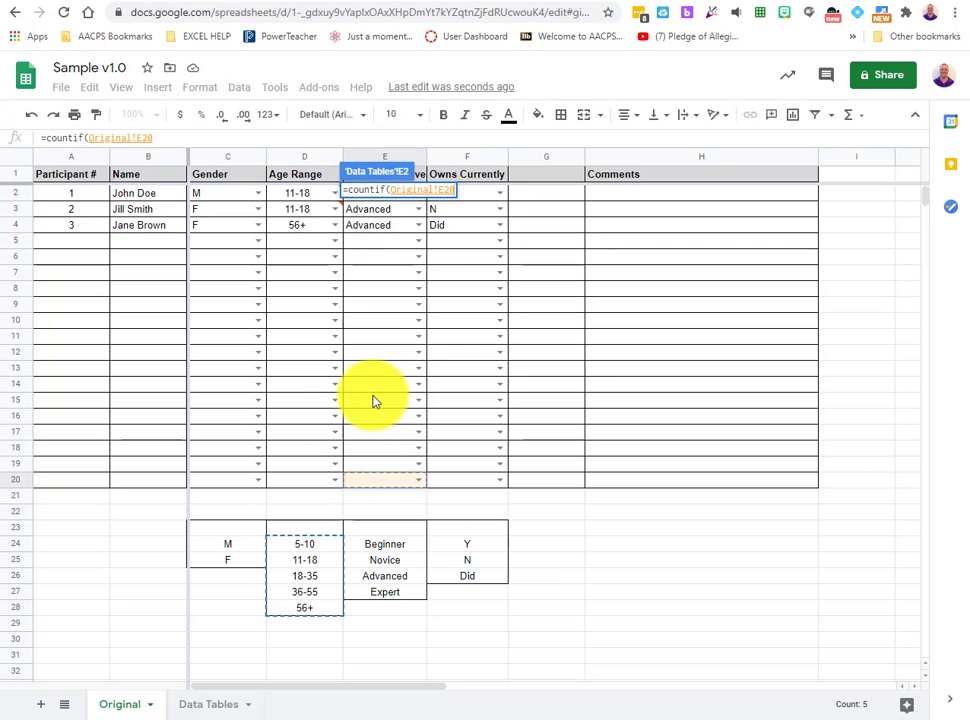
key(BackSpace)
key(BackSpace)
key(BackSpace)
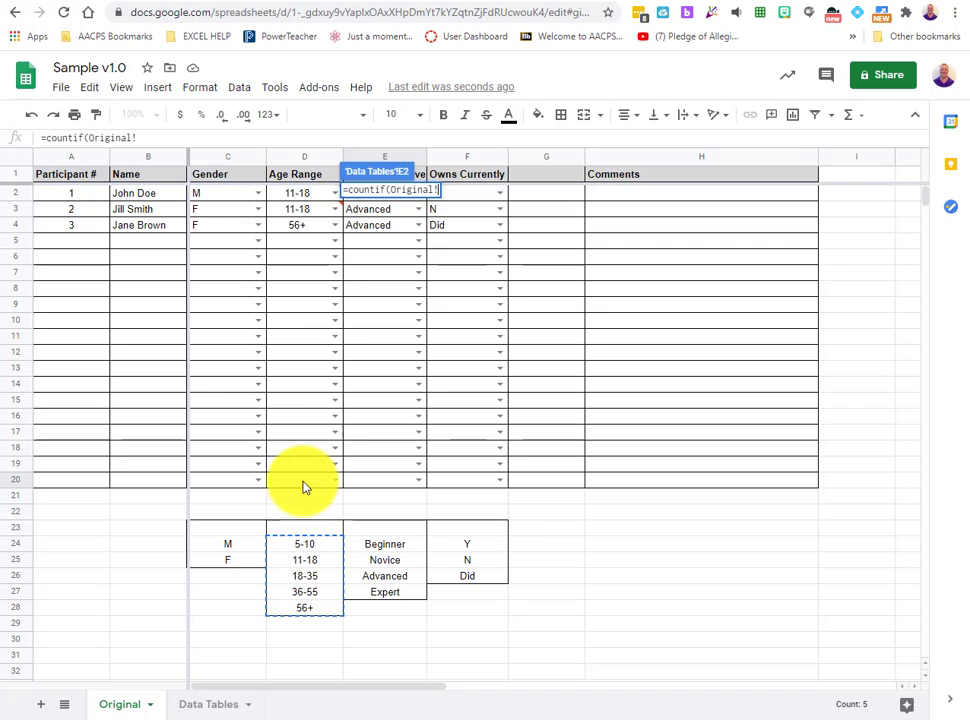
key(Return)
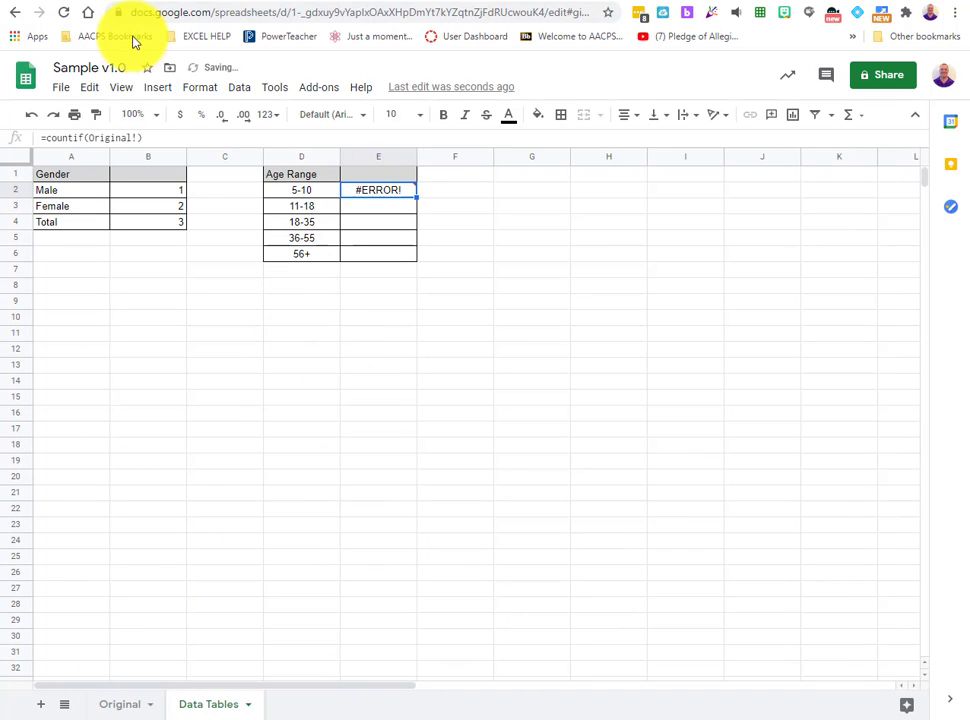
mouse_move(351, 196)
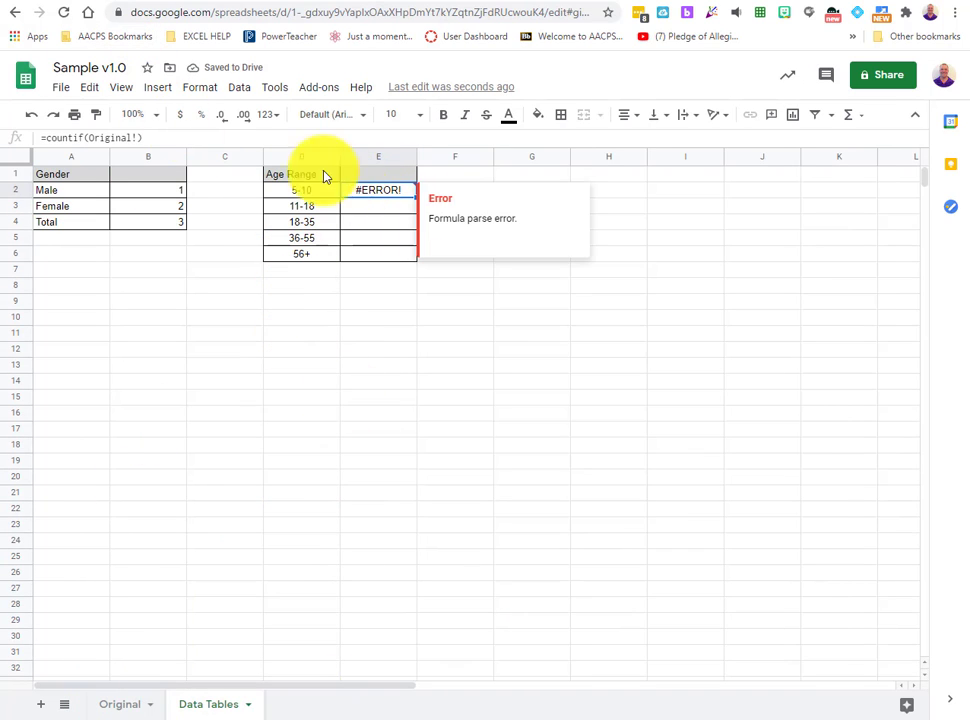
click(139, 138)
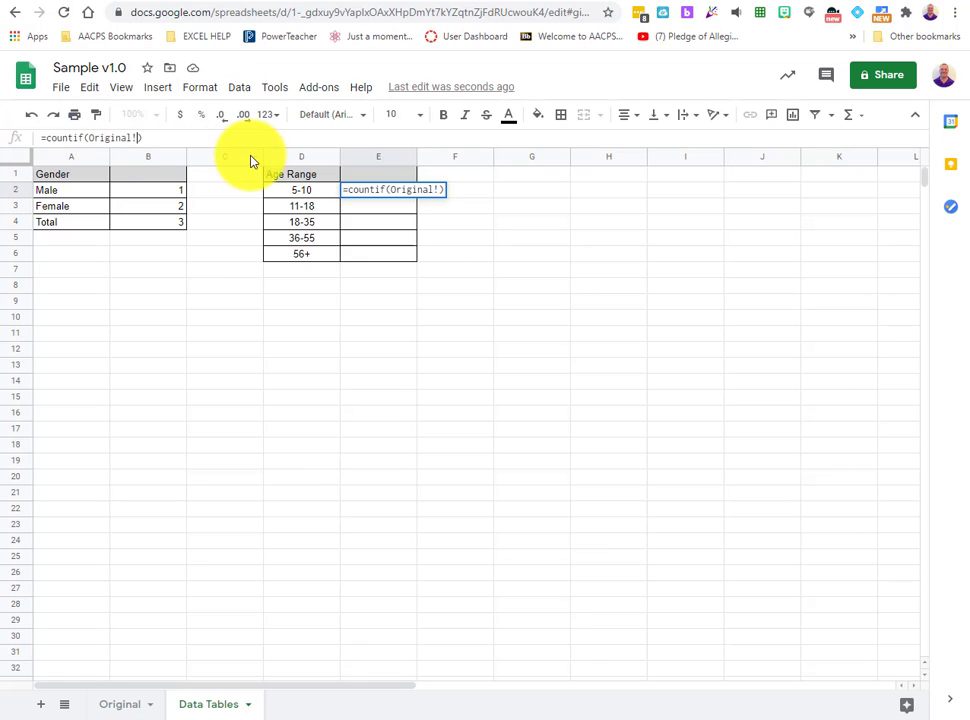
drag(150, 139, 89, 140)
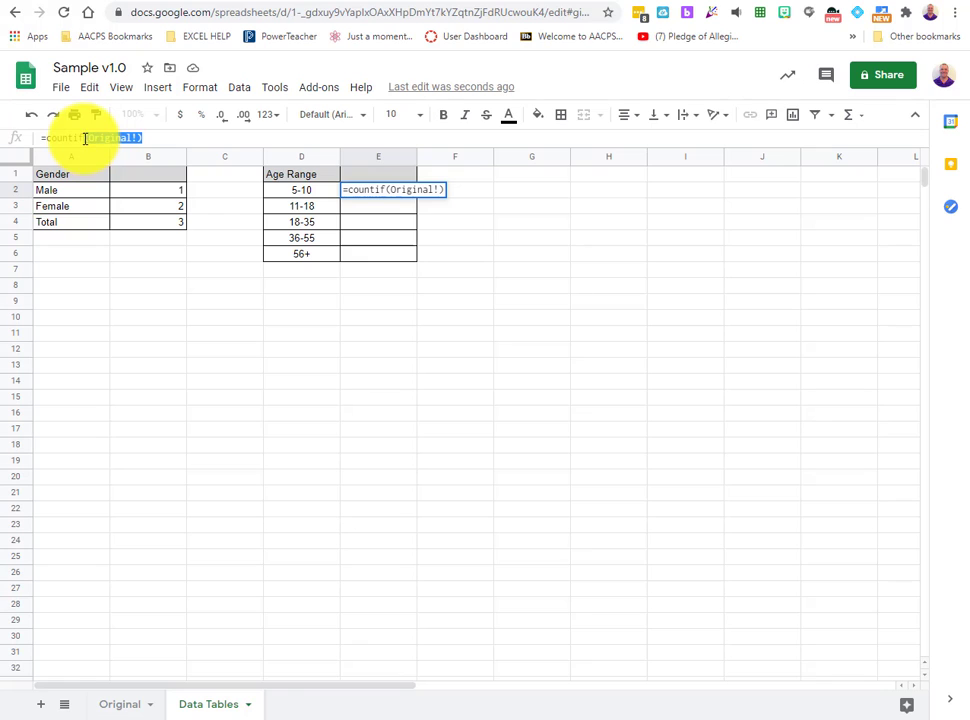
key(BackSpace)
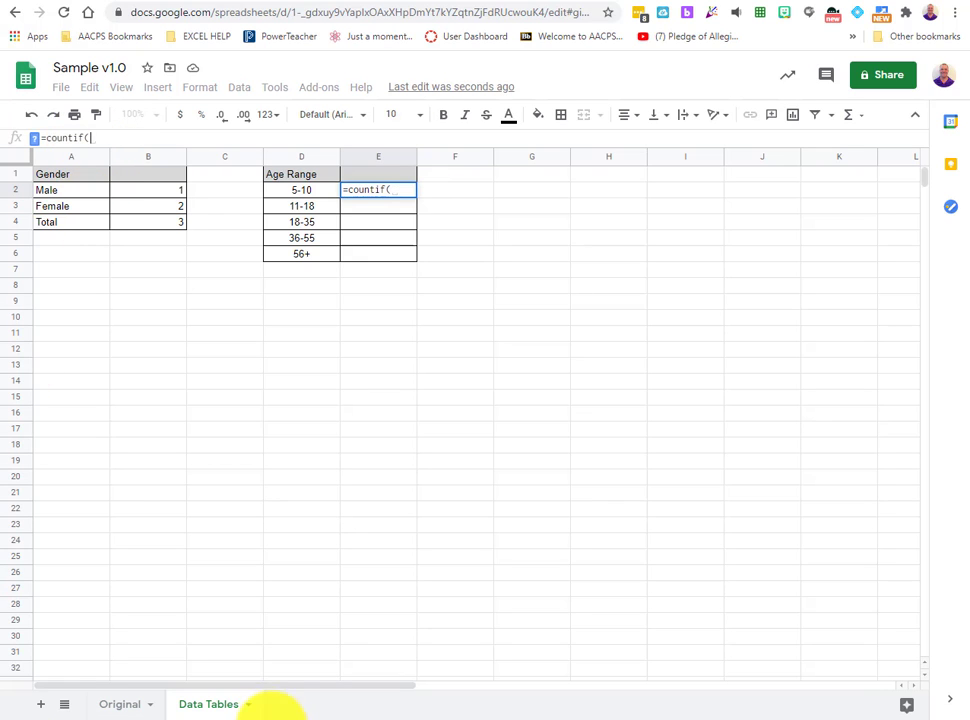
Step: Complete the COUNTIF formula in E2 with the range Original!D2:D20 and the criterion "5-10"
click(128, 705)
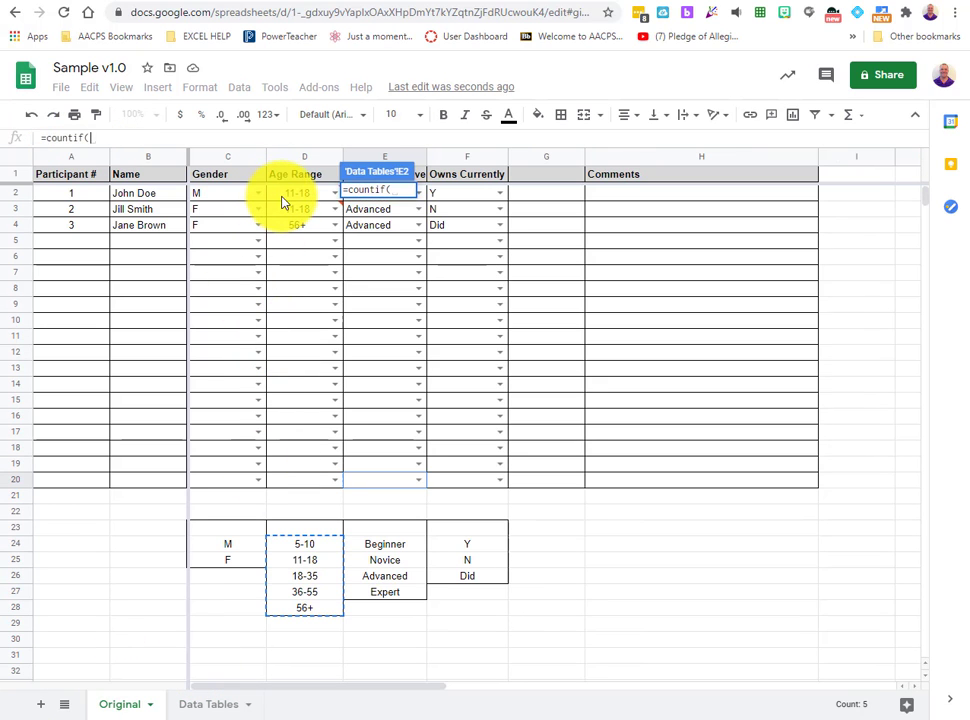
drag(283, 200, 300, 486)
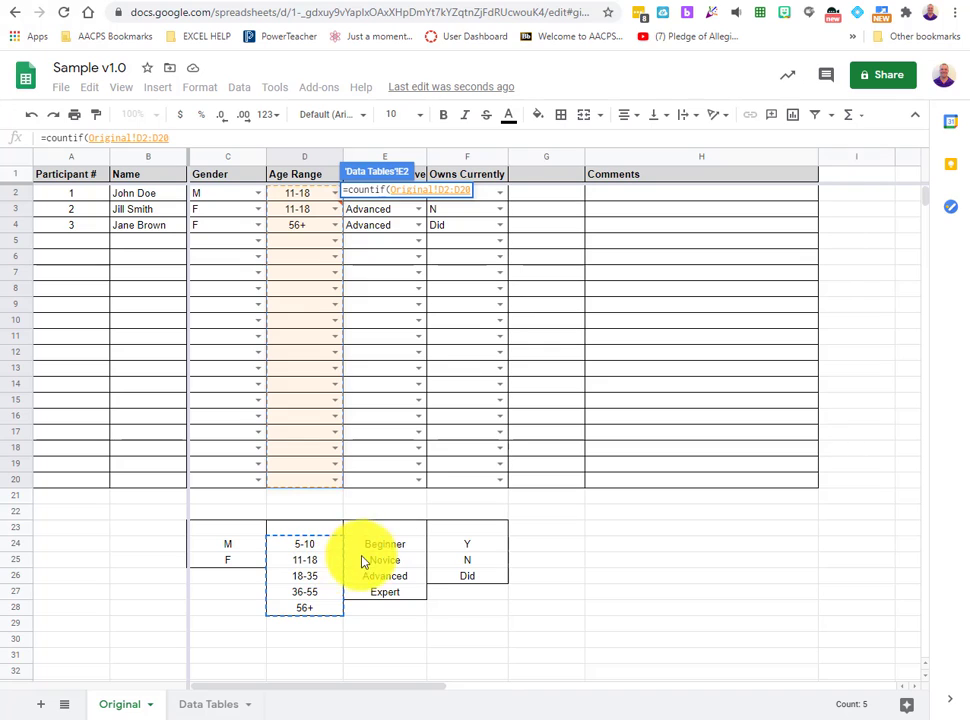
click(222, 706)
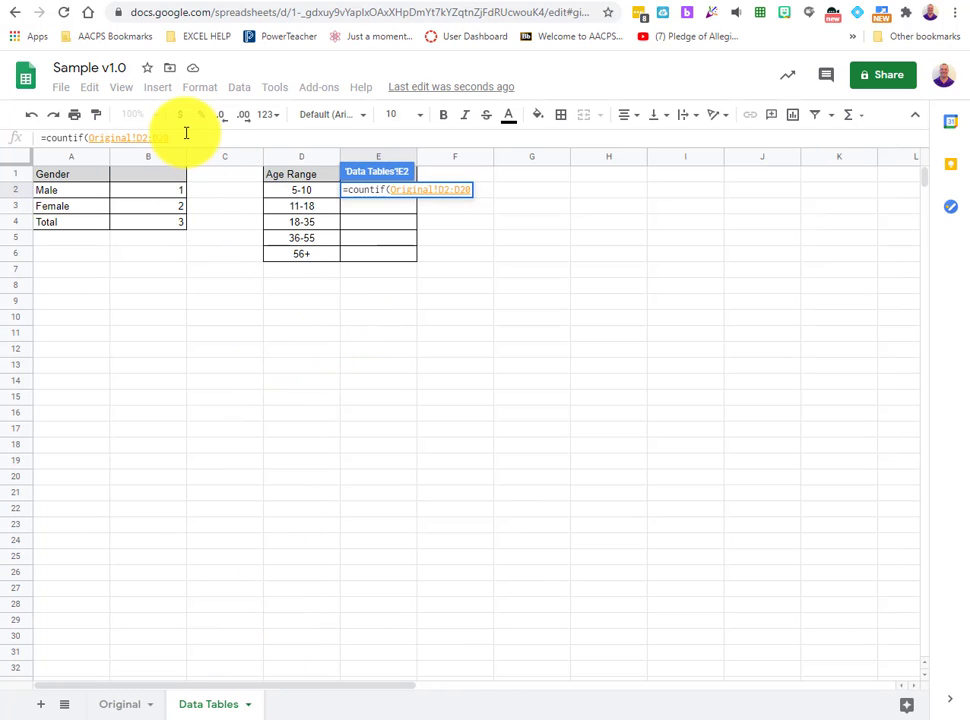
text(, "5-10)
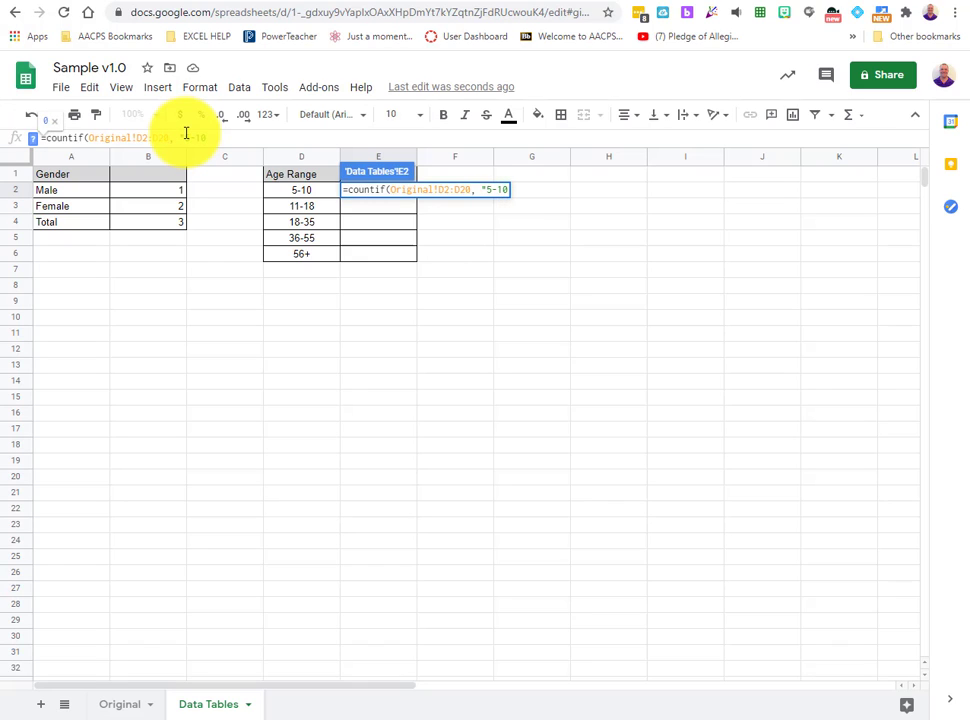
key(Return)
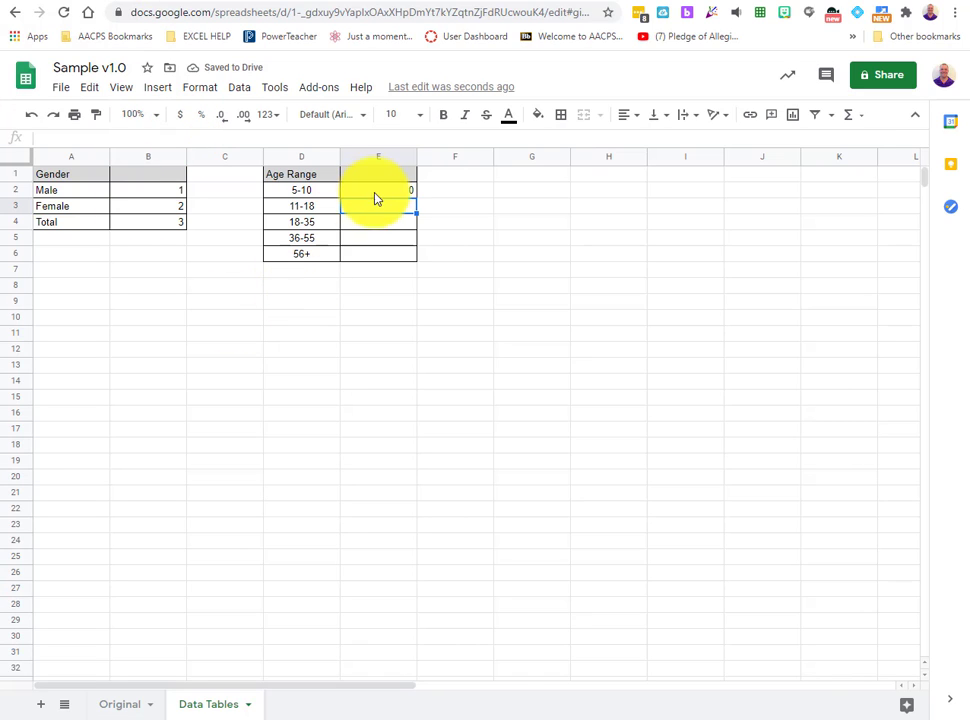
Step: Review the E2 formula against the Original sheet's Age Range column, and copy it down one cell into E3
click(388, 191)
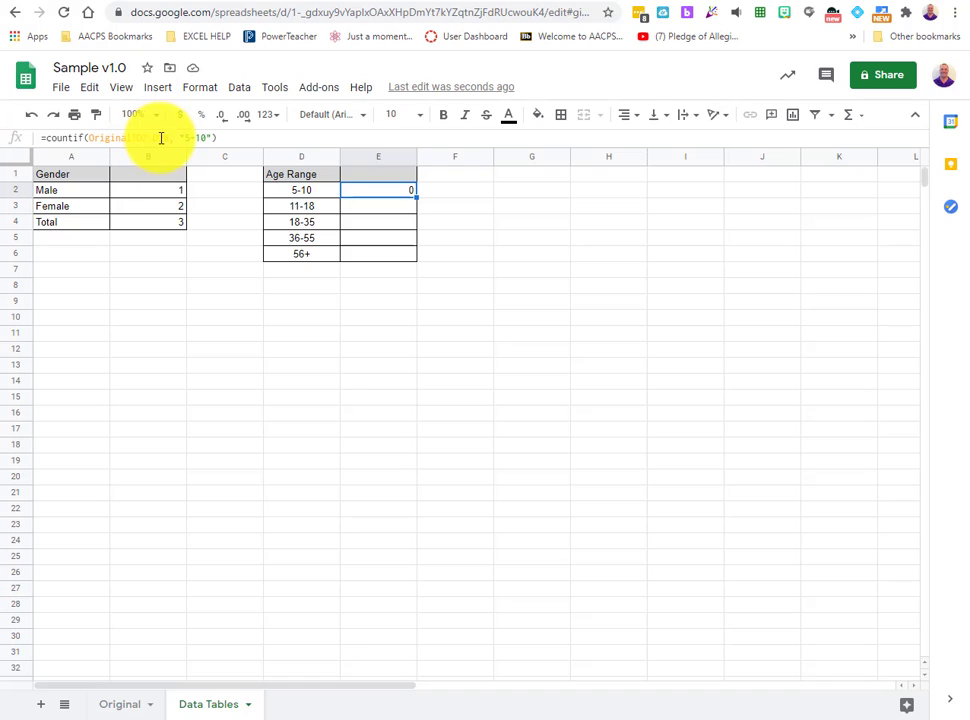
click(130, 705)
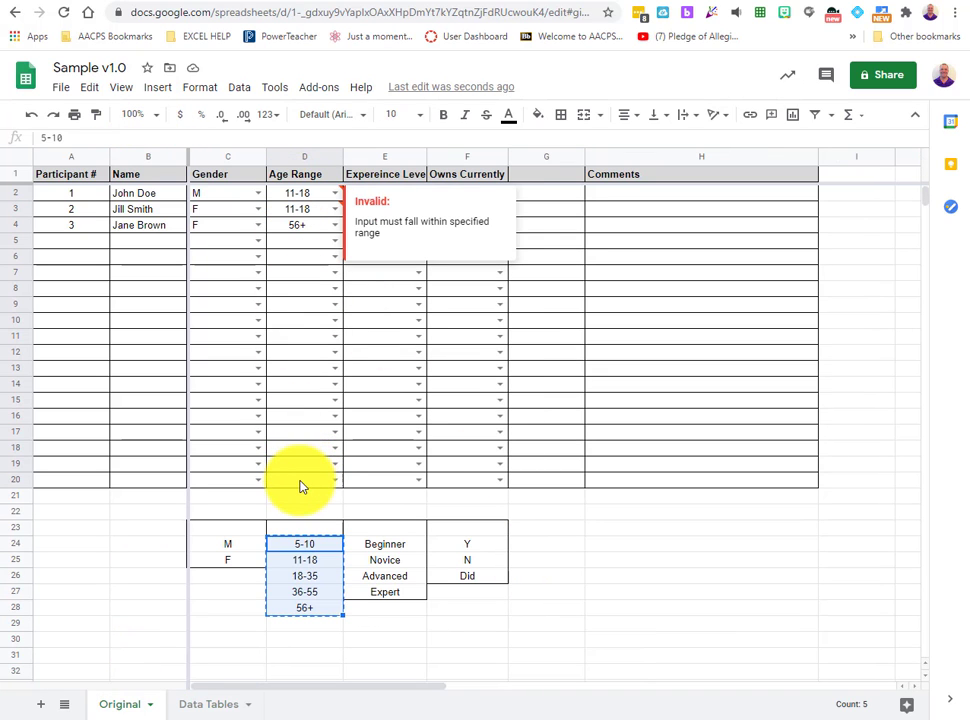
click(222, 705)
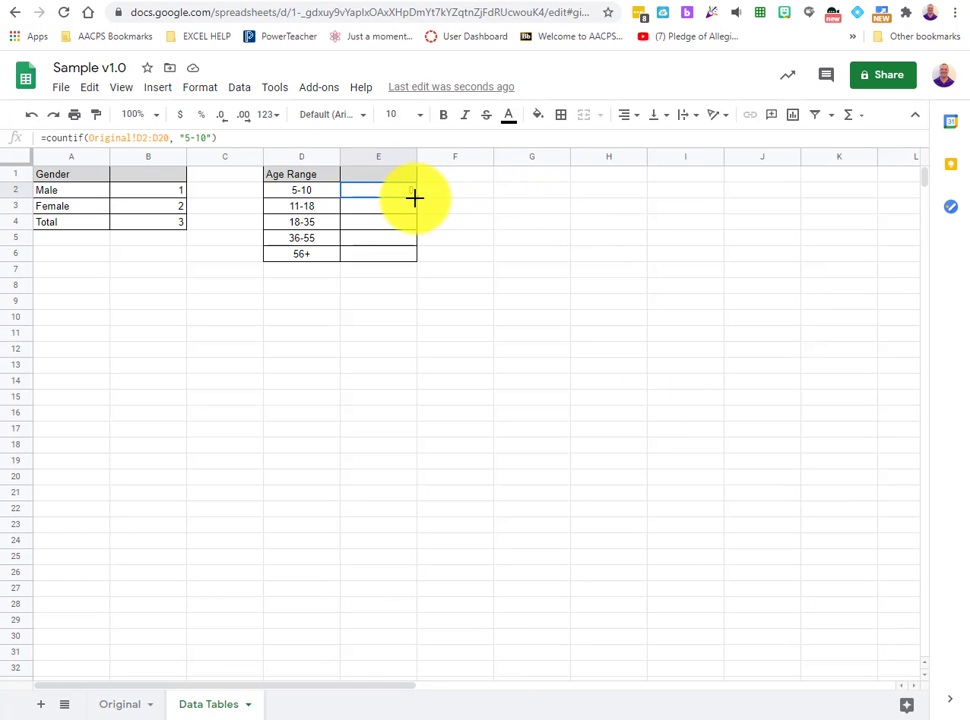
drag(414, 198, 416, 216)
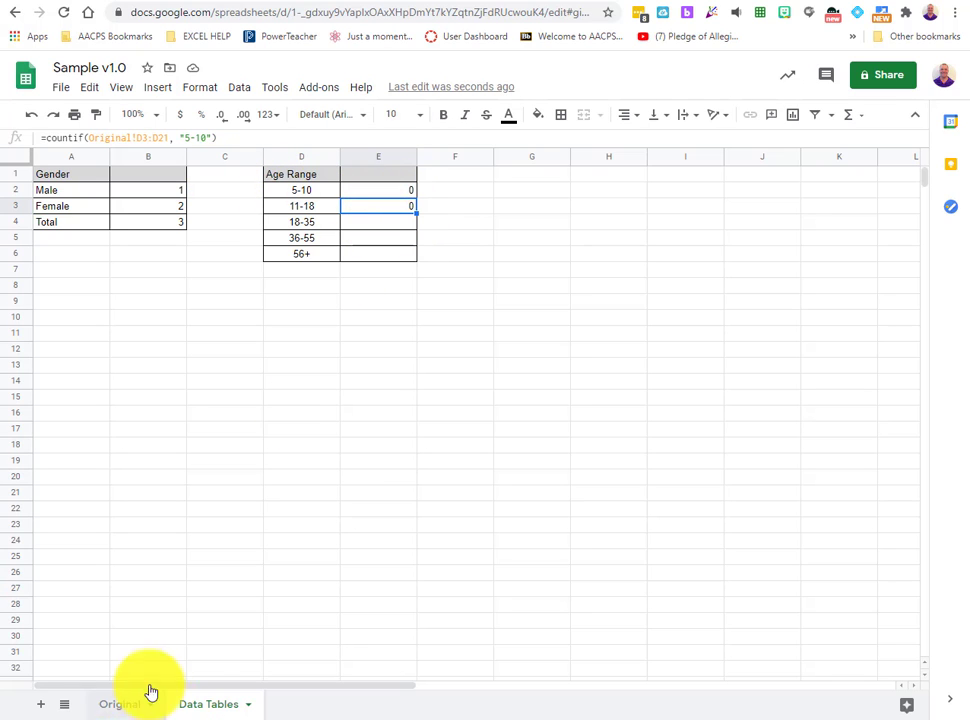
Step: Check which Age Range cells of the Original sheet the copied formula's range D3:D21 covers
click(118, 704)
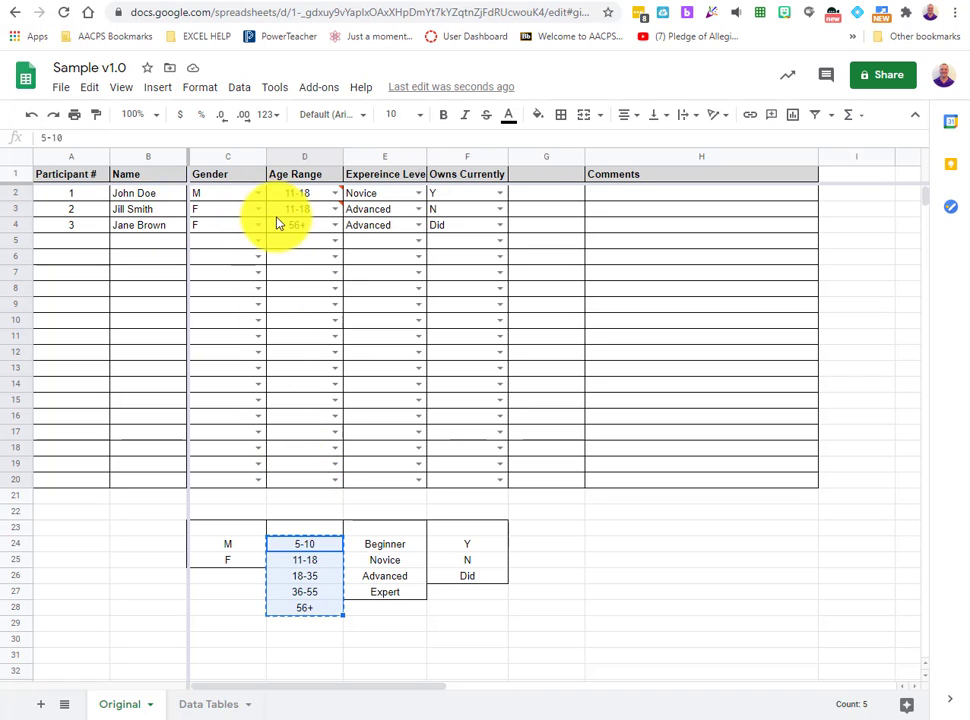
drag(280, 214, 288, 498)
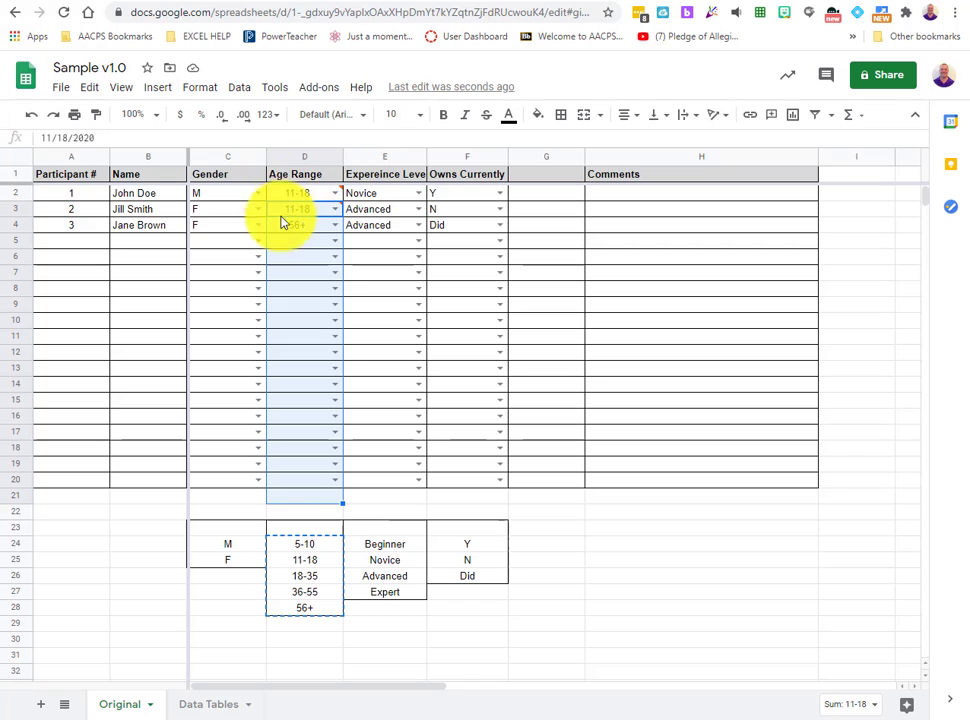
click(468, 498)
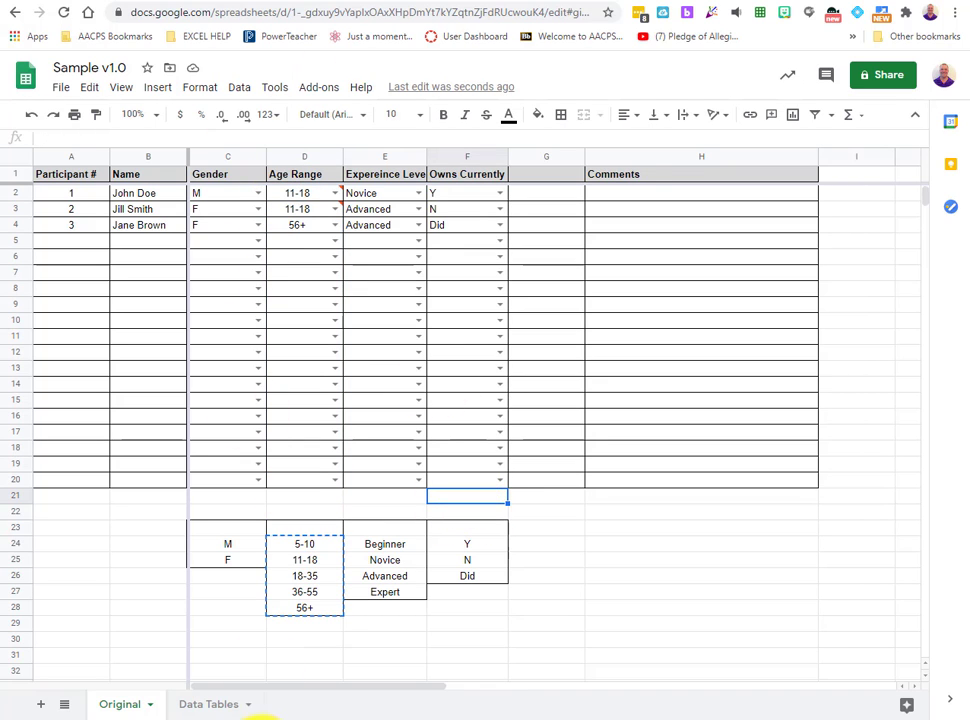
click(212, 706)
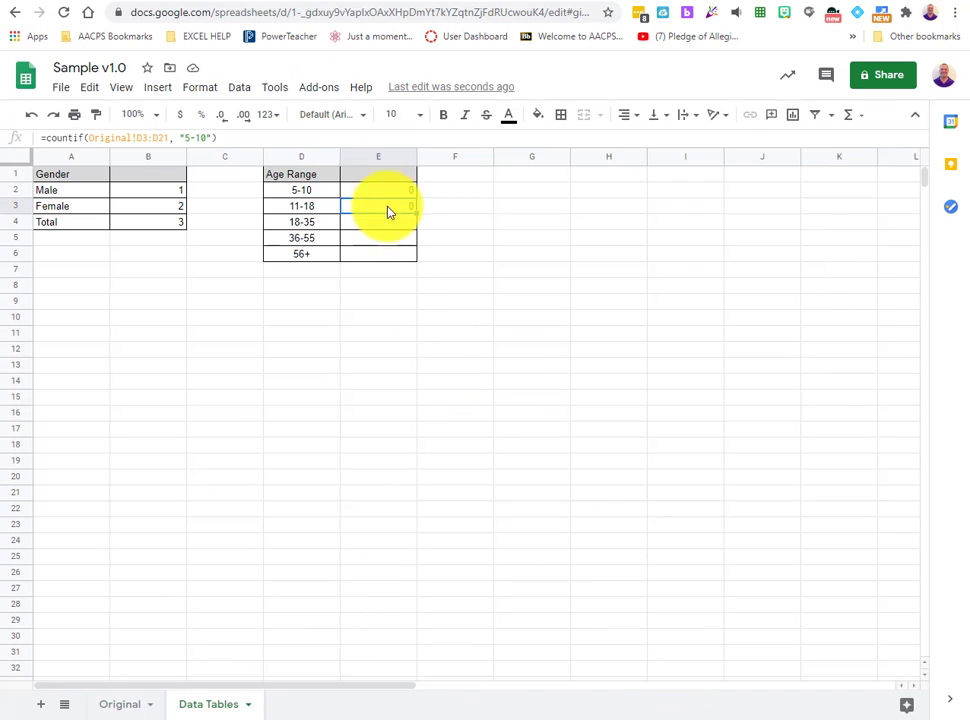
Step: Make the range in E2's COUNTIF formula absolute, as Original!$D$2:$D$20
click(196, 135)
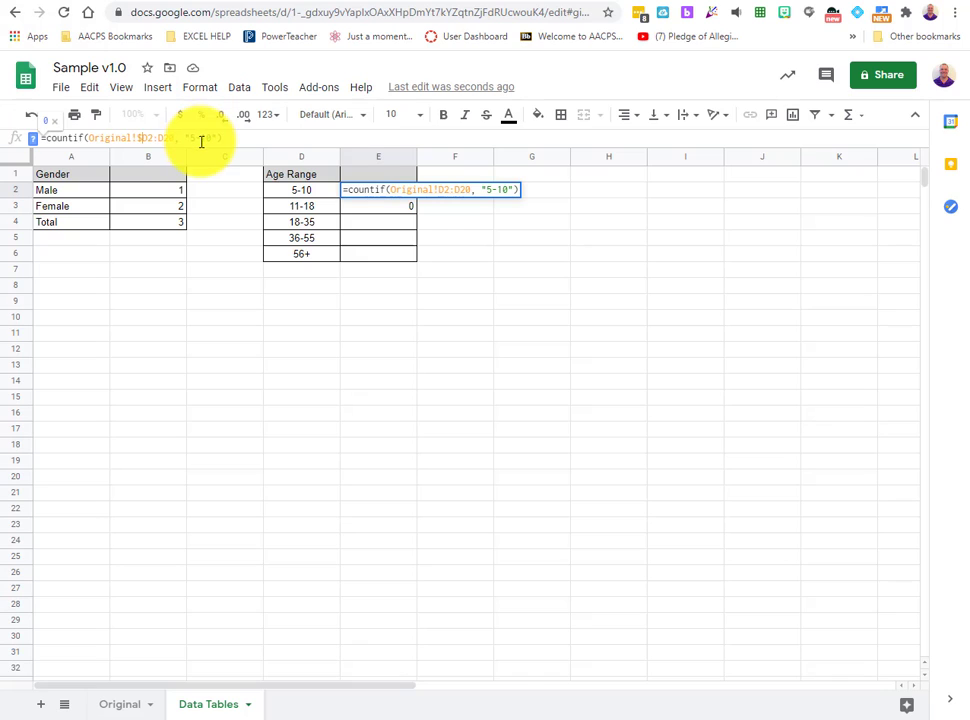
text($D)
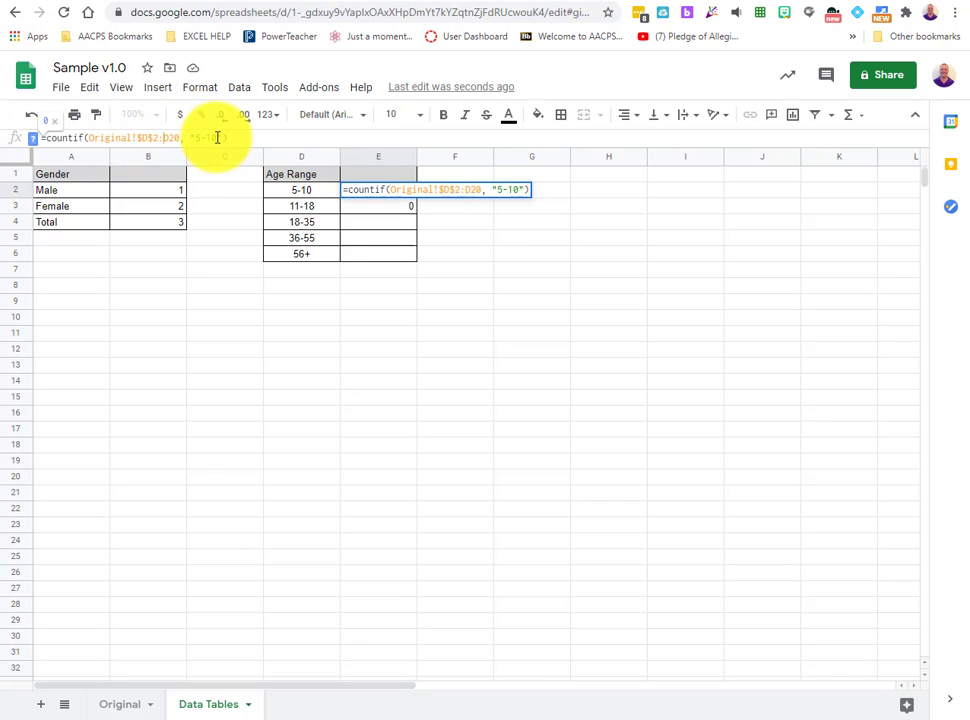
text($)
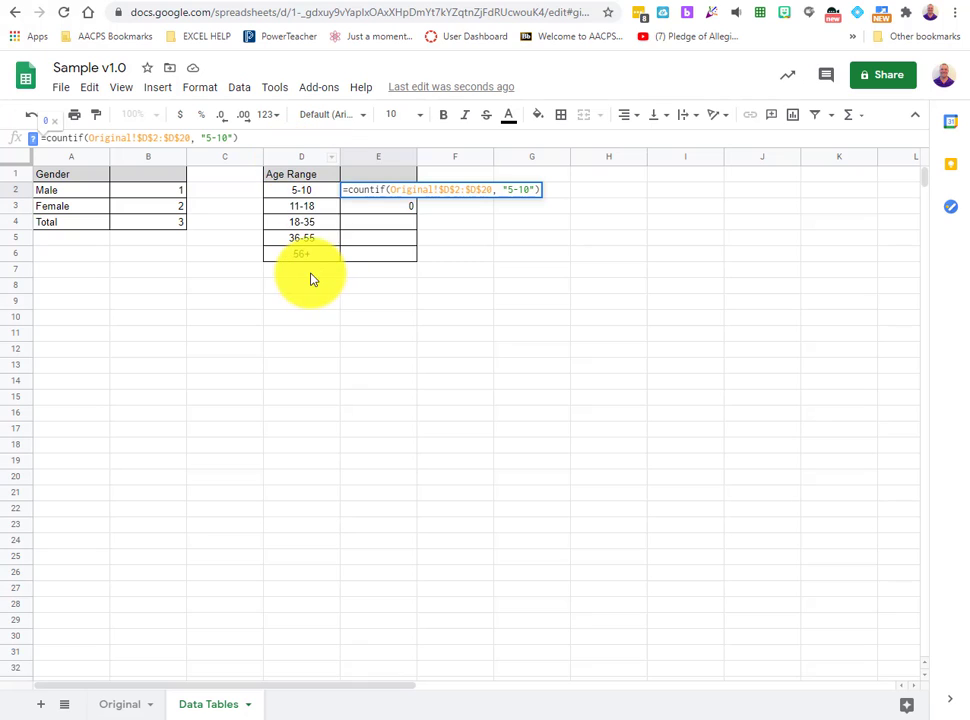
key(Return)
Step: Fill the E2 formula down through E3:E6 and check the copied formulas in E3, E4 and E5
click(389, 192)
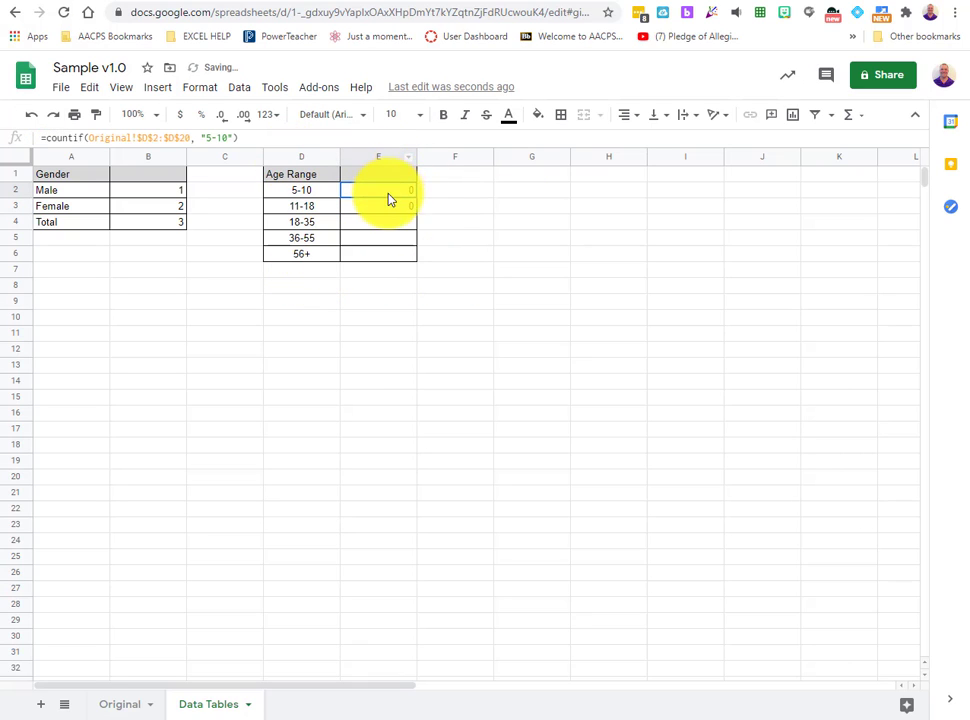
drag(414, 199, 411, 258)
click(368, 212)
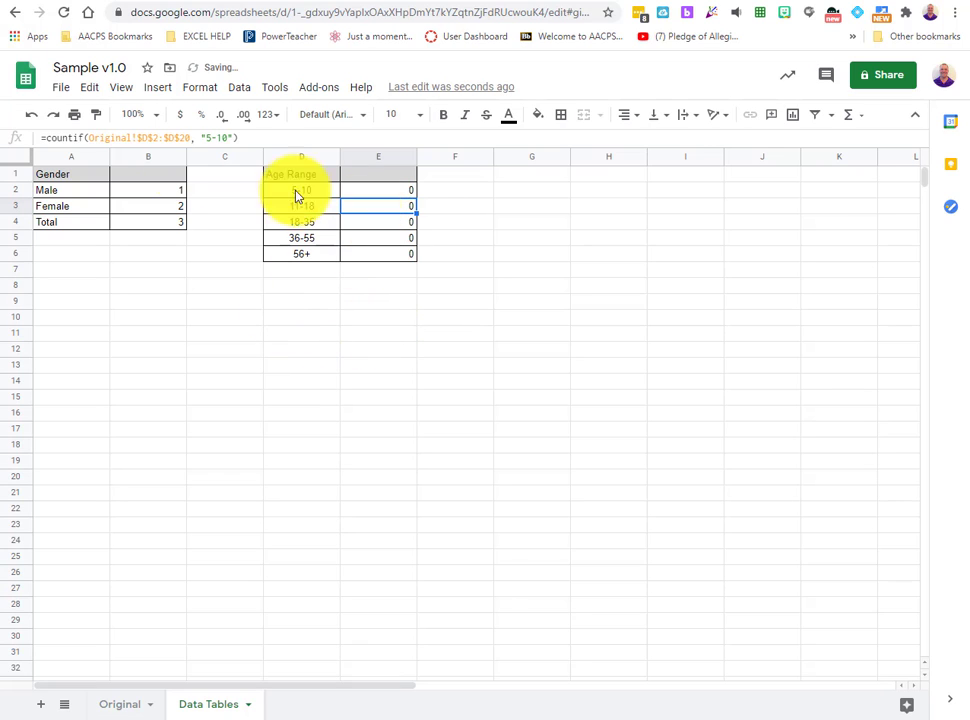
click(377, 222)
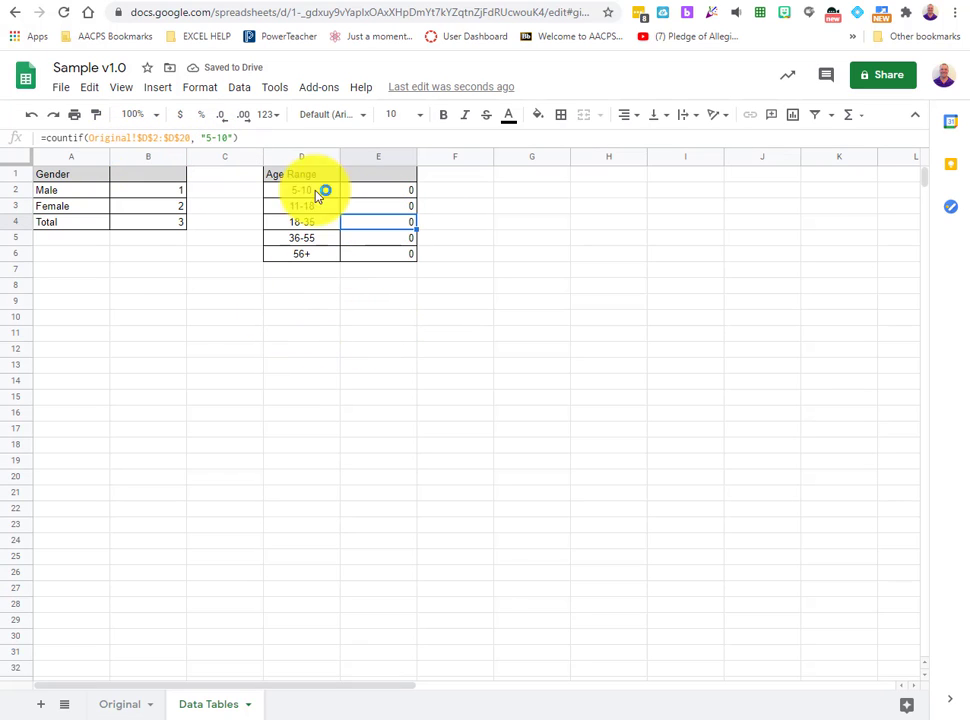
click(392, 240)
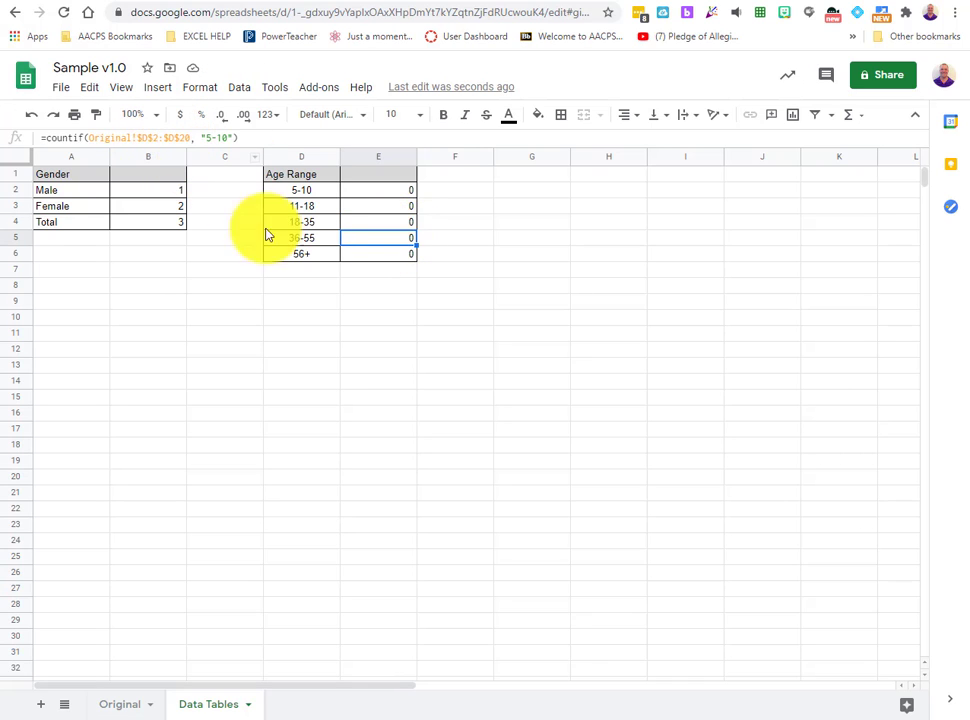
click(515, 319)
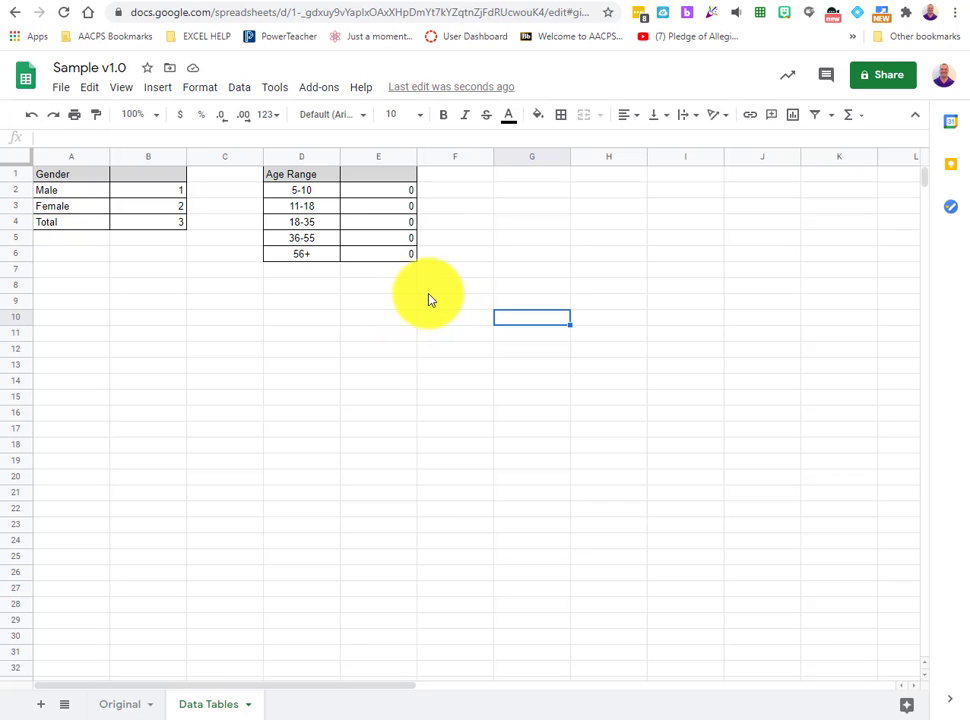
Step: Set the criterion of the COUNTIF formula in E3 to "11-18"
click(400, 210)
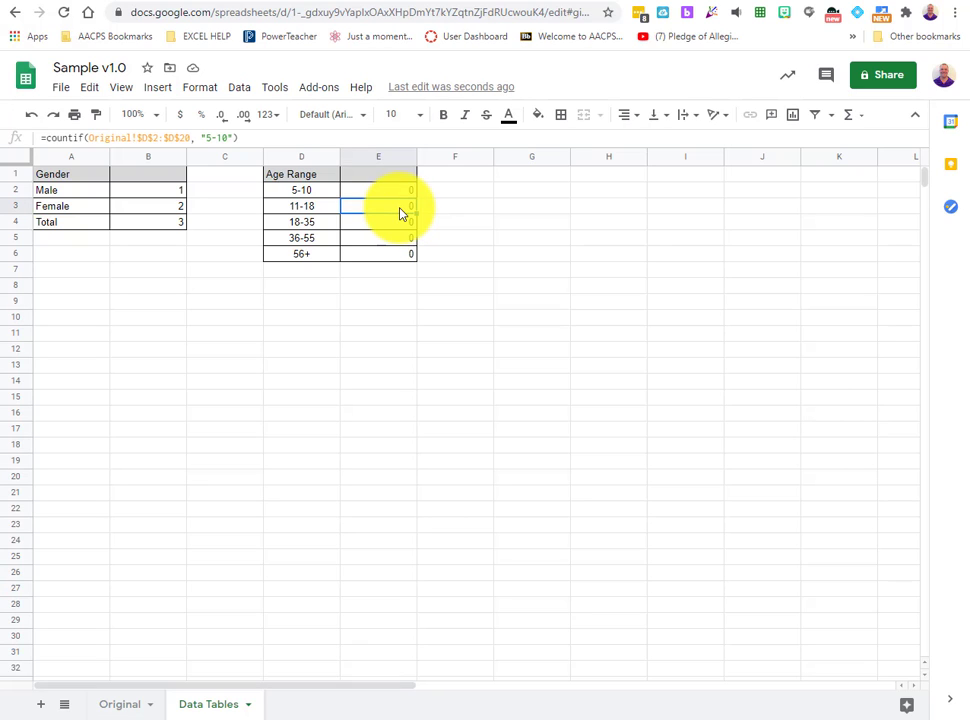
click(207, 137)
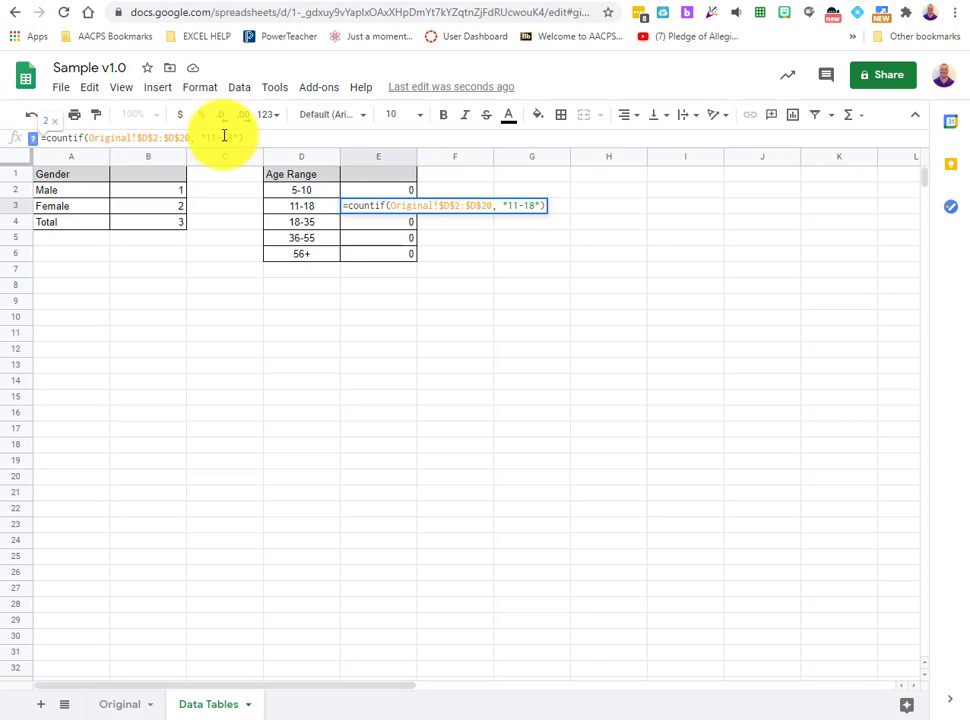
key(Return)
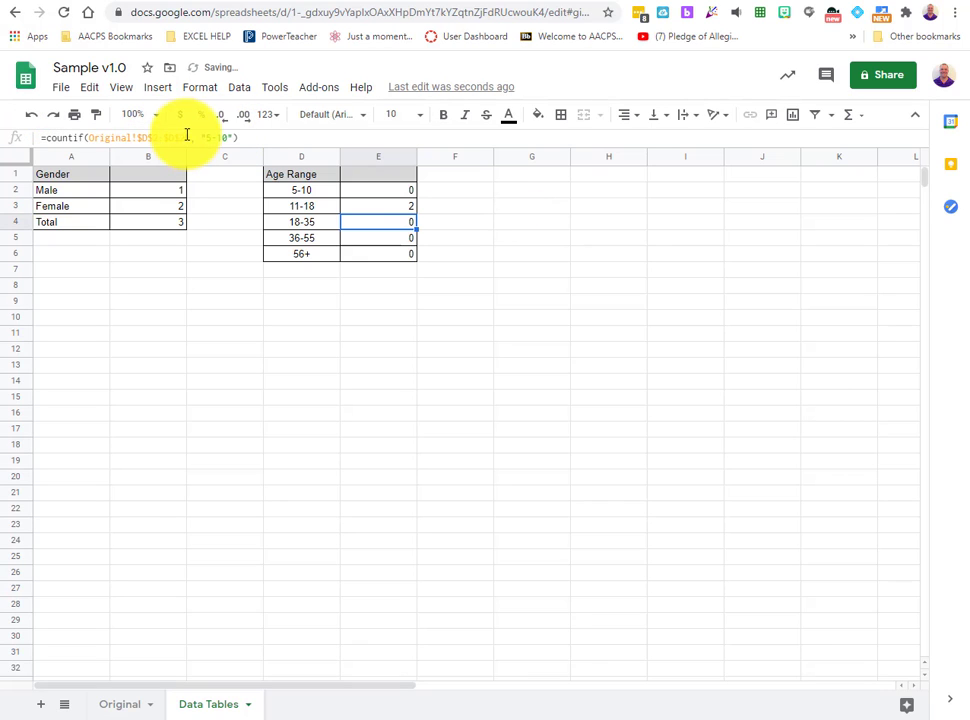
Step: Set the COUNTIF criteria in E4, E5 and E6 to "18-35", "36-55" and "56+" respectively
drag(207, 137, 230, 137)
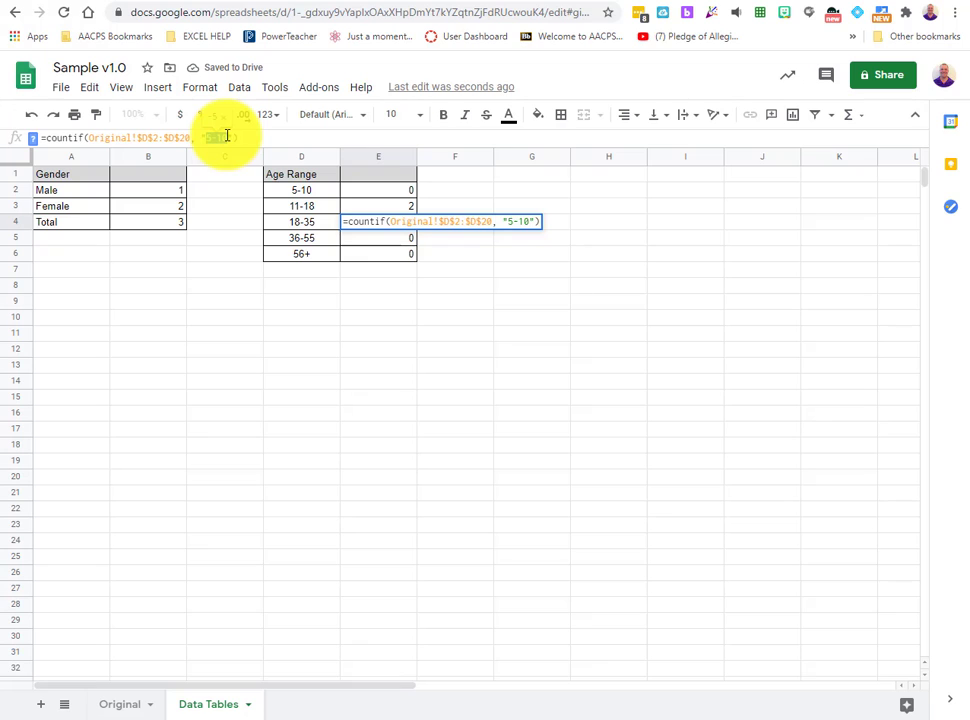
text(18-3)
key(Return)
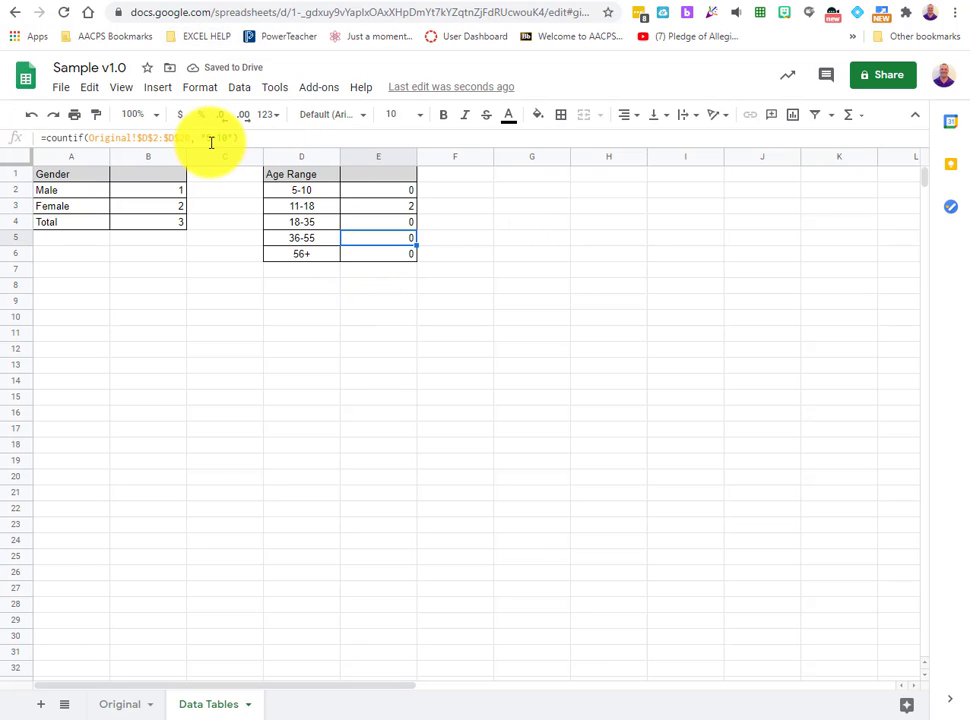
drag(209, 139, 229, 138)
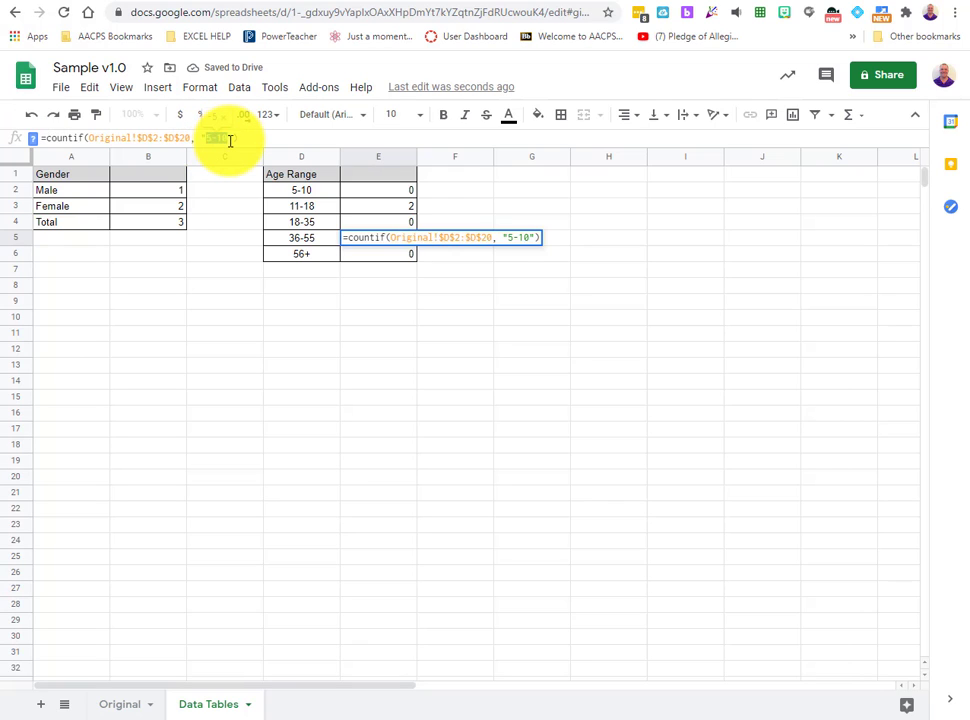
key(Return)
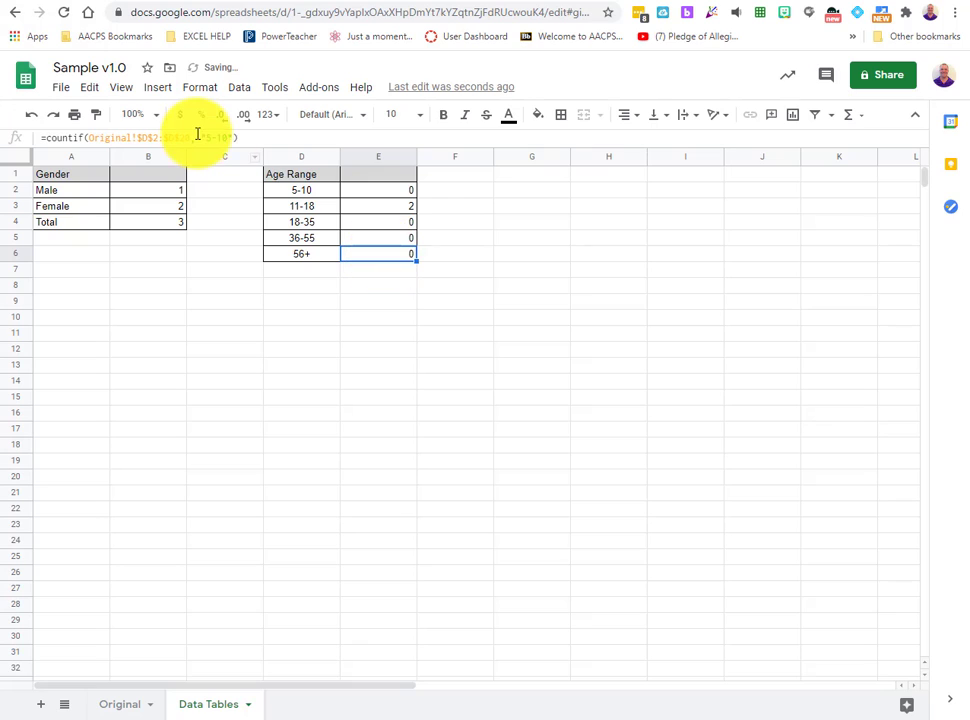
drag(209, 137, 225, 137)
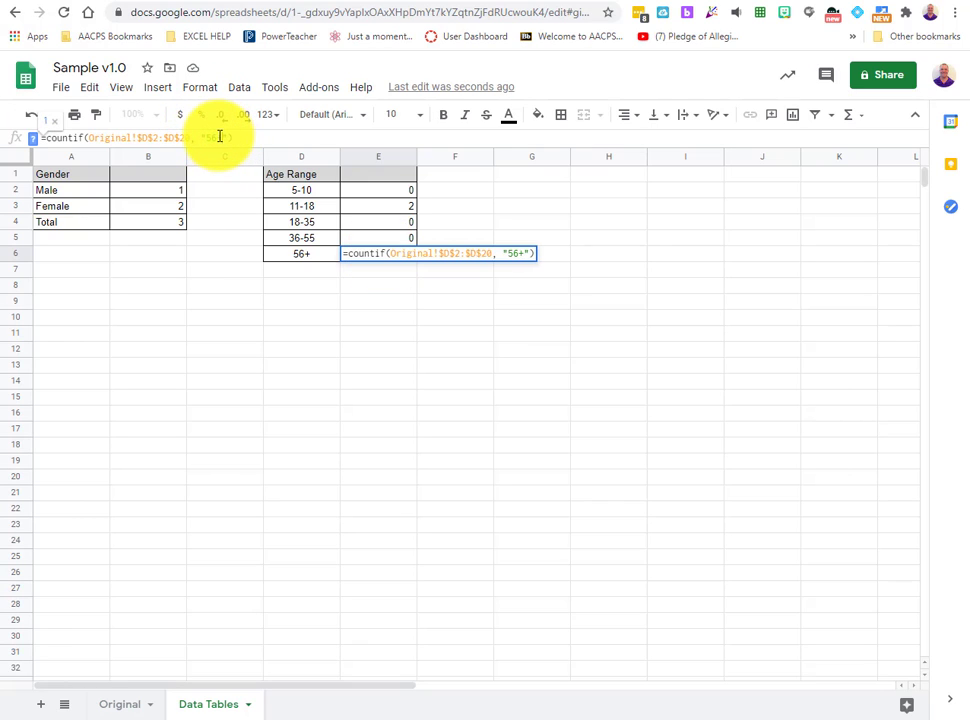
key(Return)
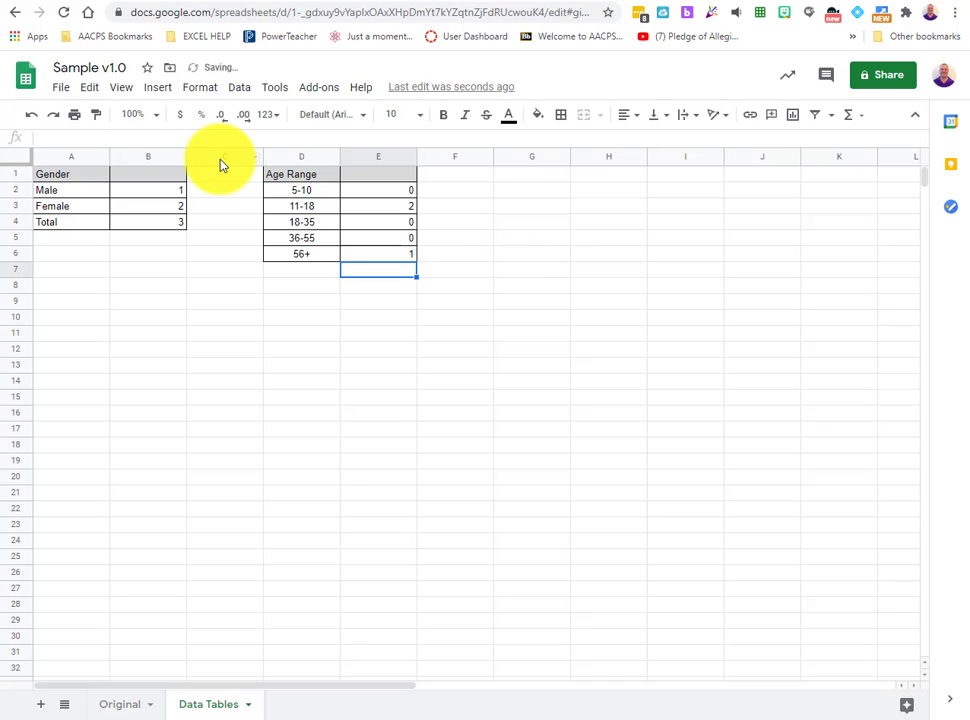
click(500, 432)
Step: Add a Total row below the Age Range table, with a SUM of E2:E6 in E7
click(298, 270)
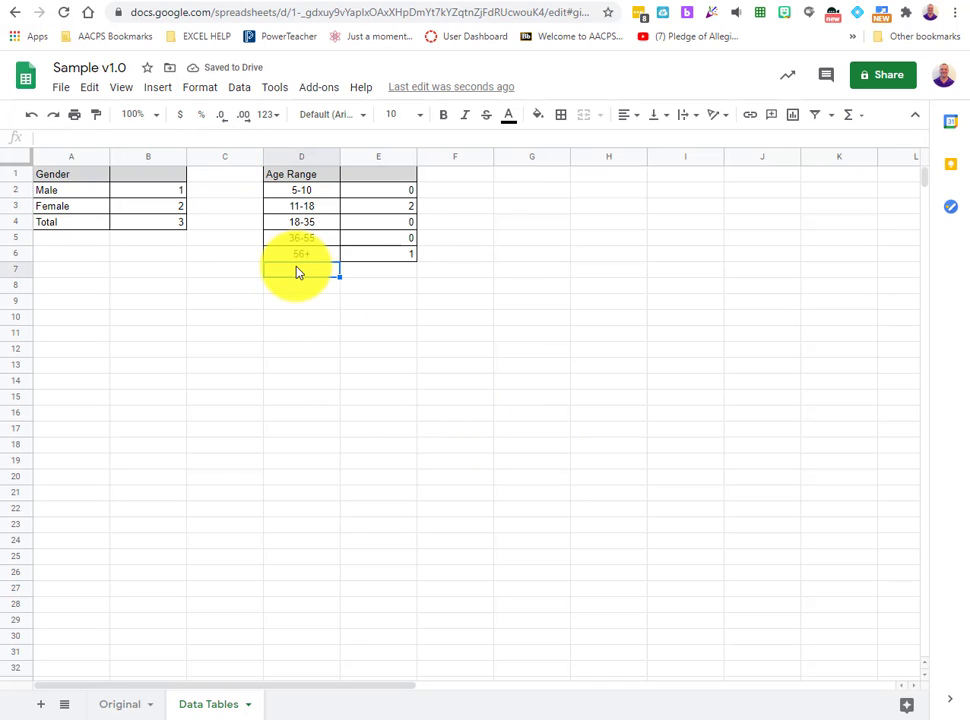
text(Total)
key(Tab)
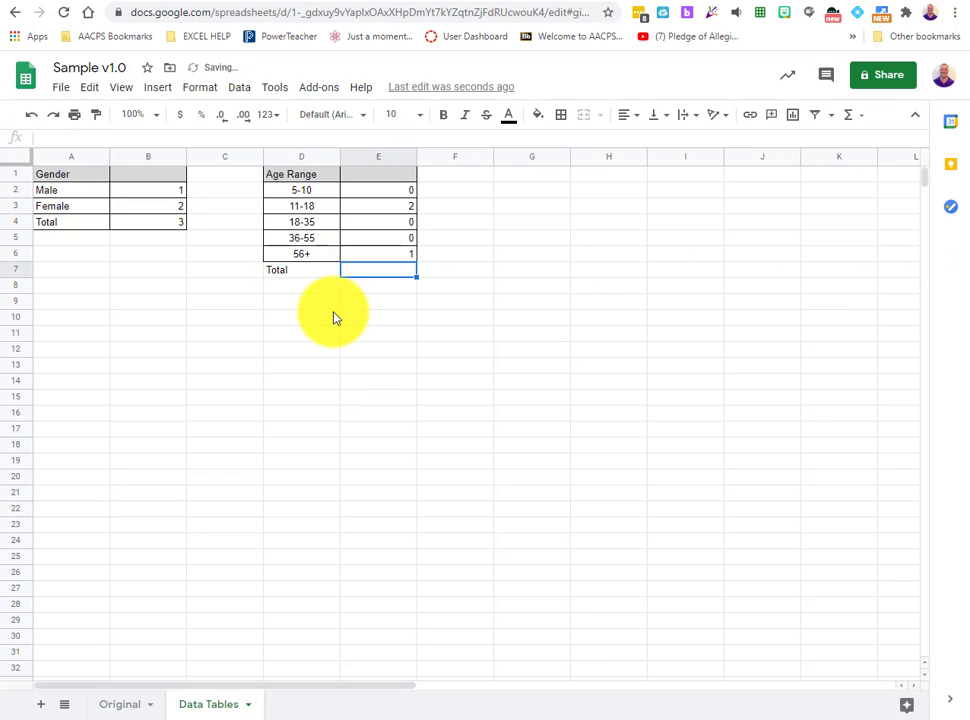
text(=sum()
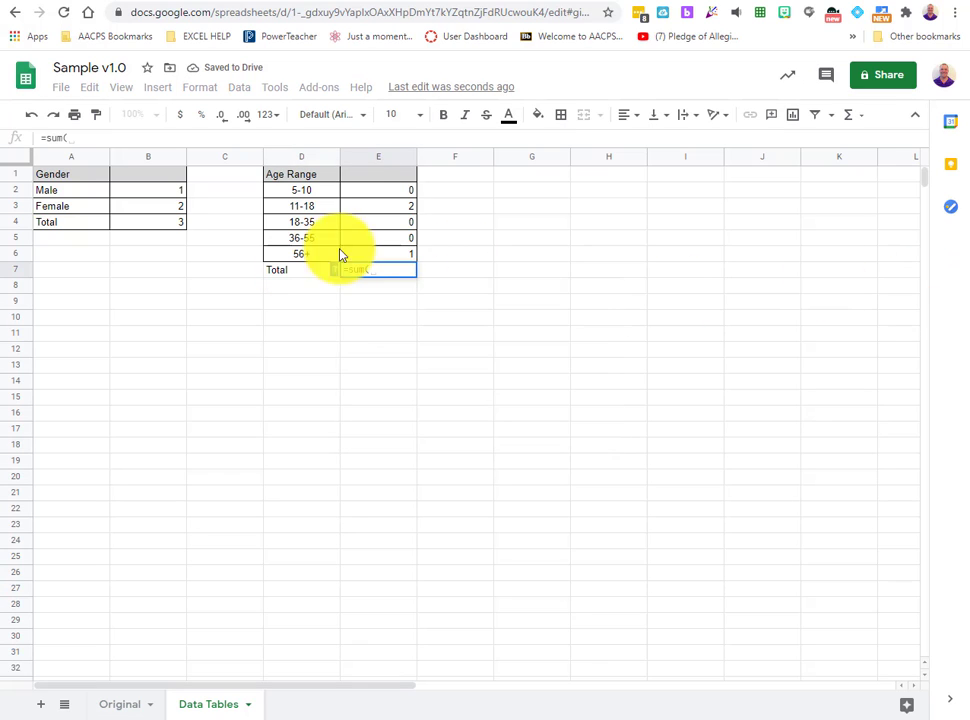
drag(359, 195, 372, 260)
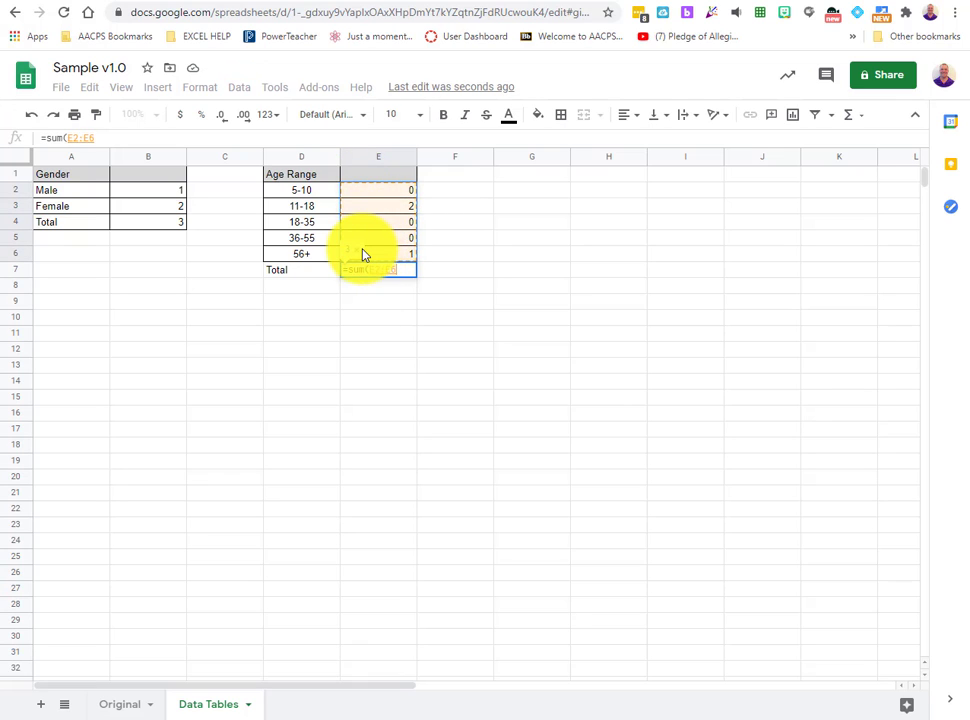
key(Return)
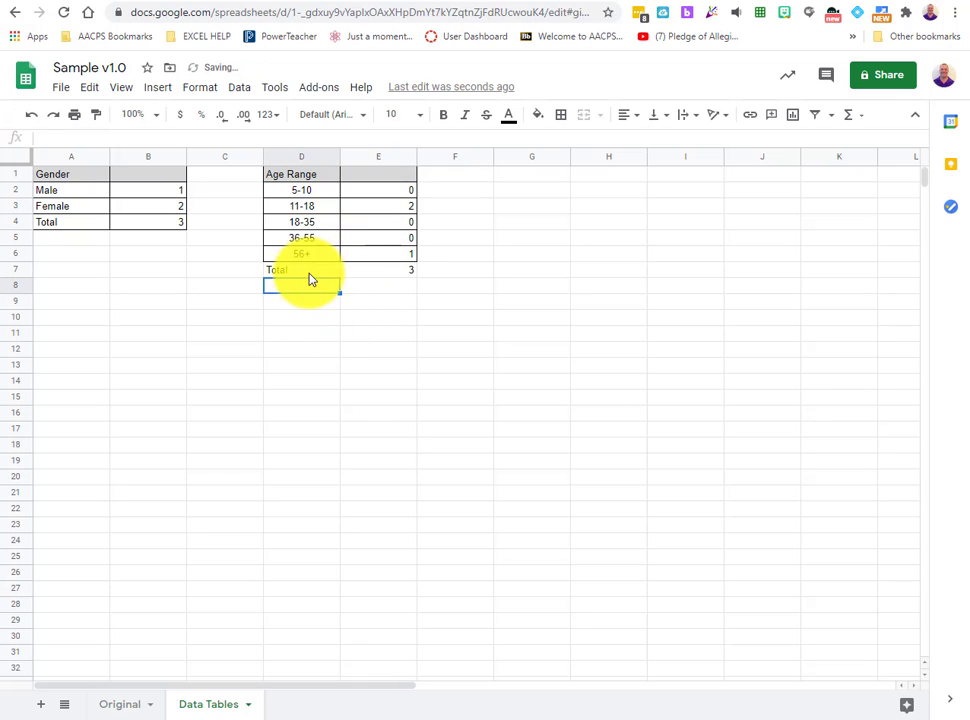
Step: Apply all borders to the Age Range table's Total row, D7:E7
drag(308, 273, 349, 275)
click(563, 116)
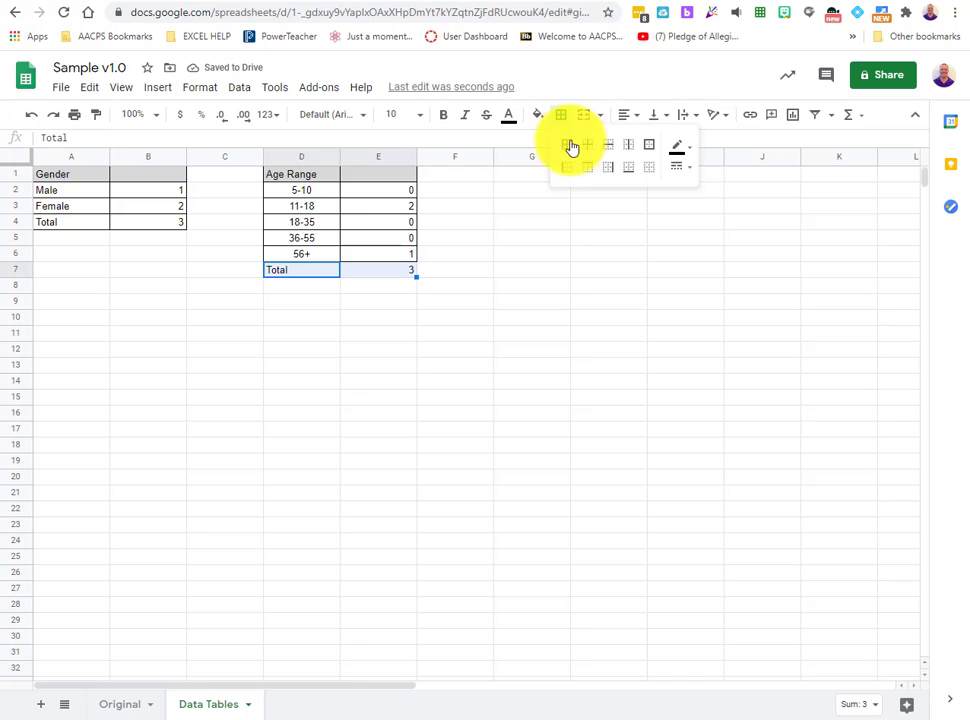
click(570, 147)
click(526, 352)
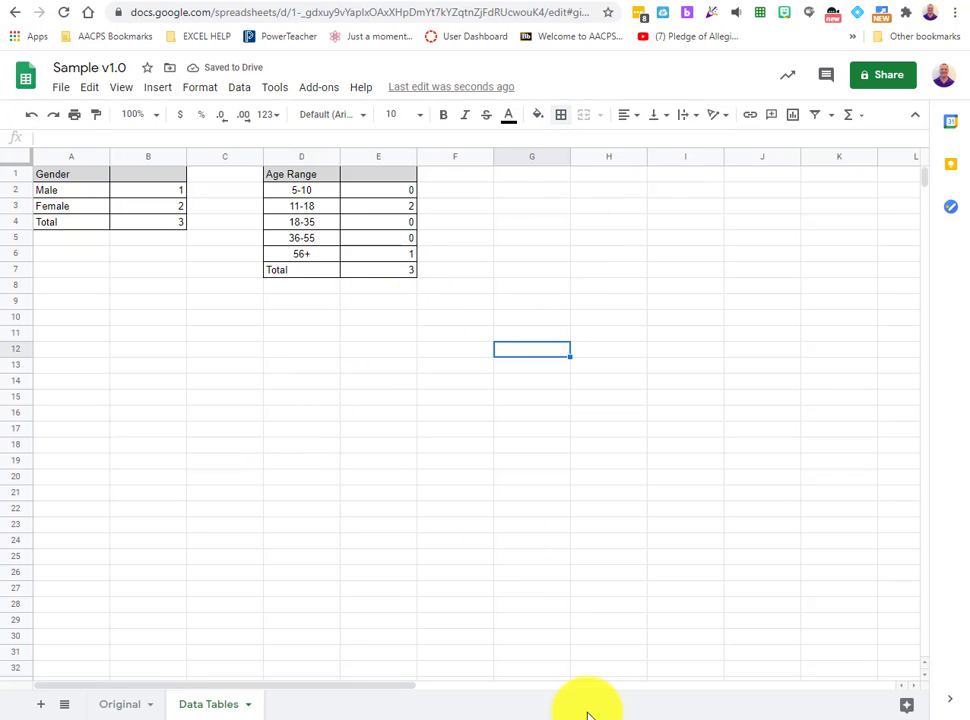
click(118, 704)
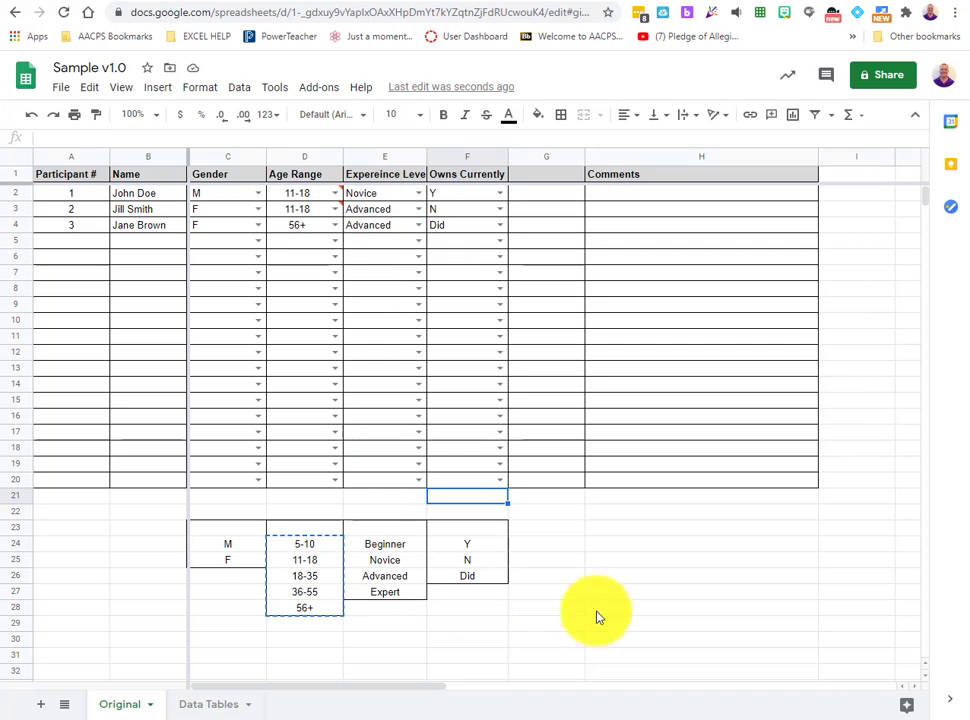
click(210, 705)
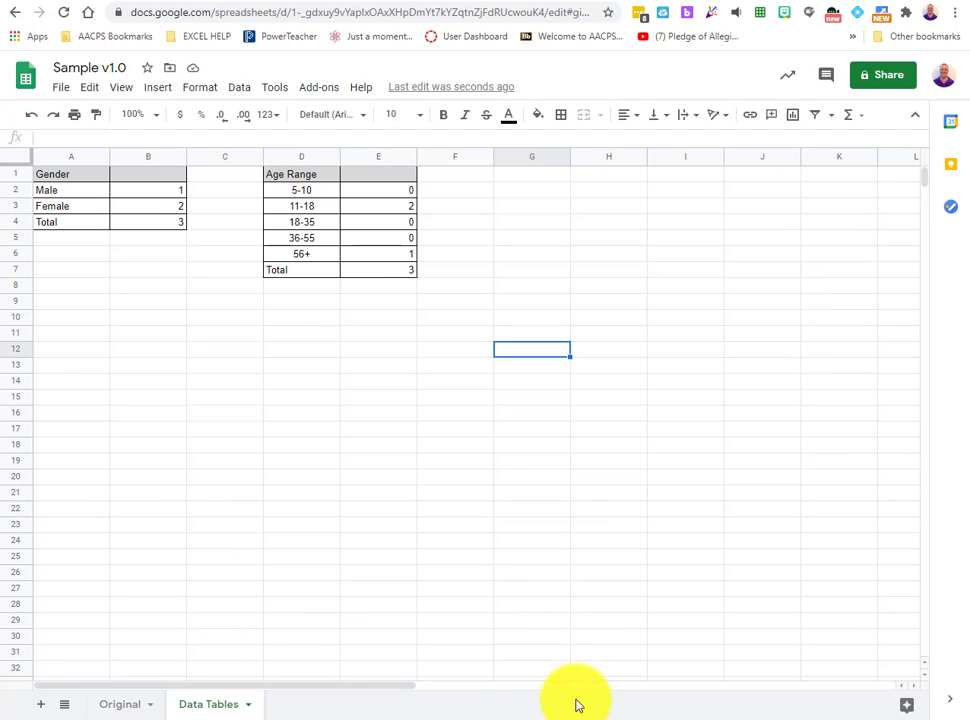
Step: Insert a pie chart from the Gender table's range A2:B4 and shrink it to span about rows 11 to 25
click(63, 194)
drag(63, 194, 150, 224)
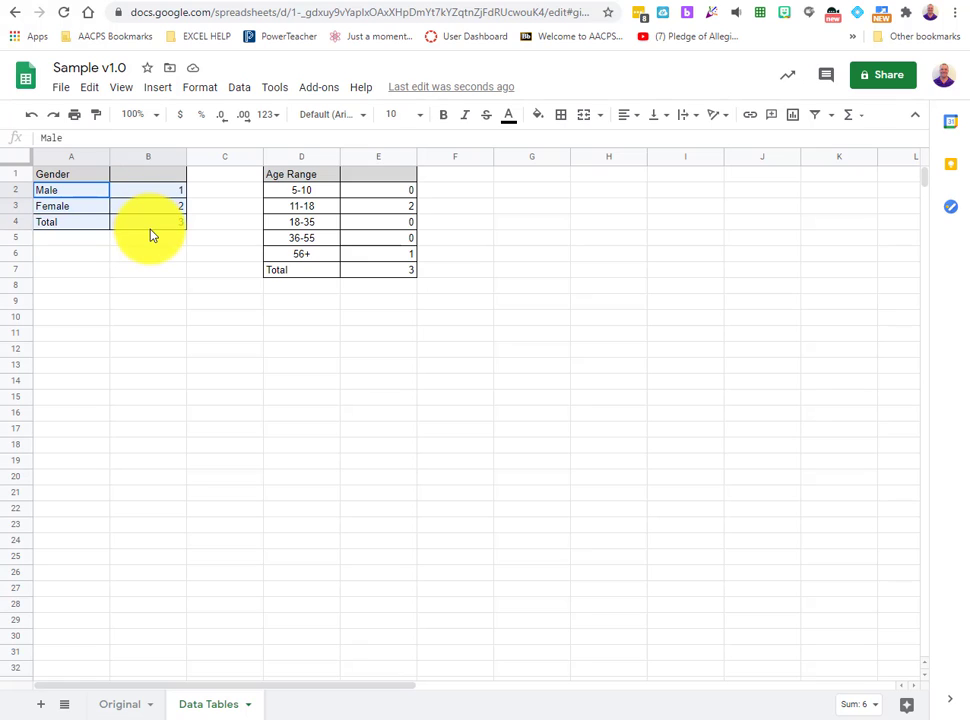
click(240, 89)
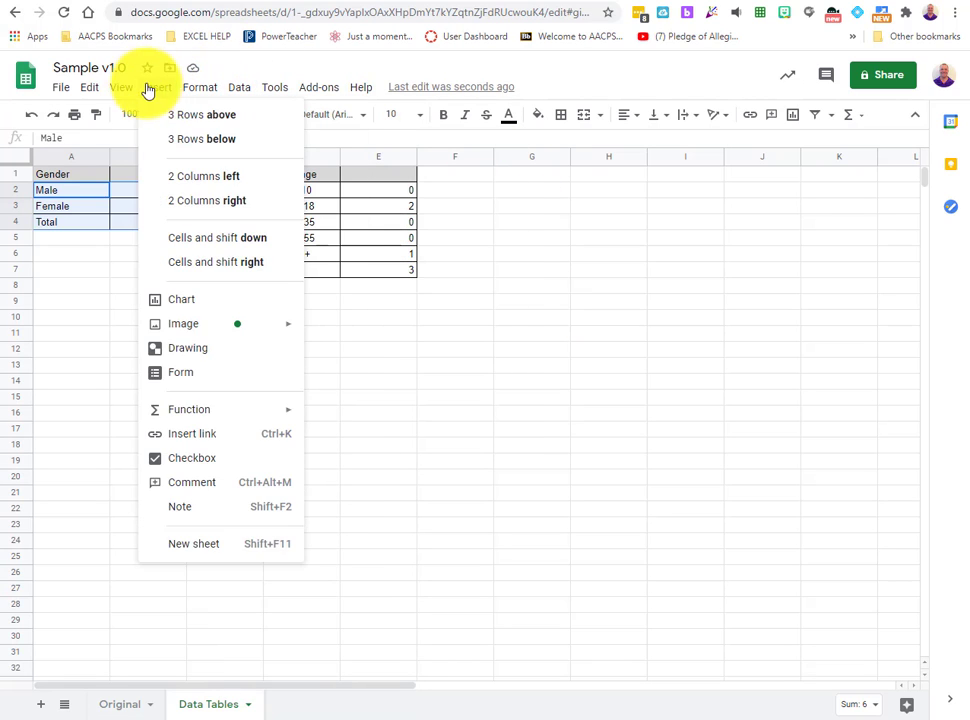
mouse_move(116, 91)
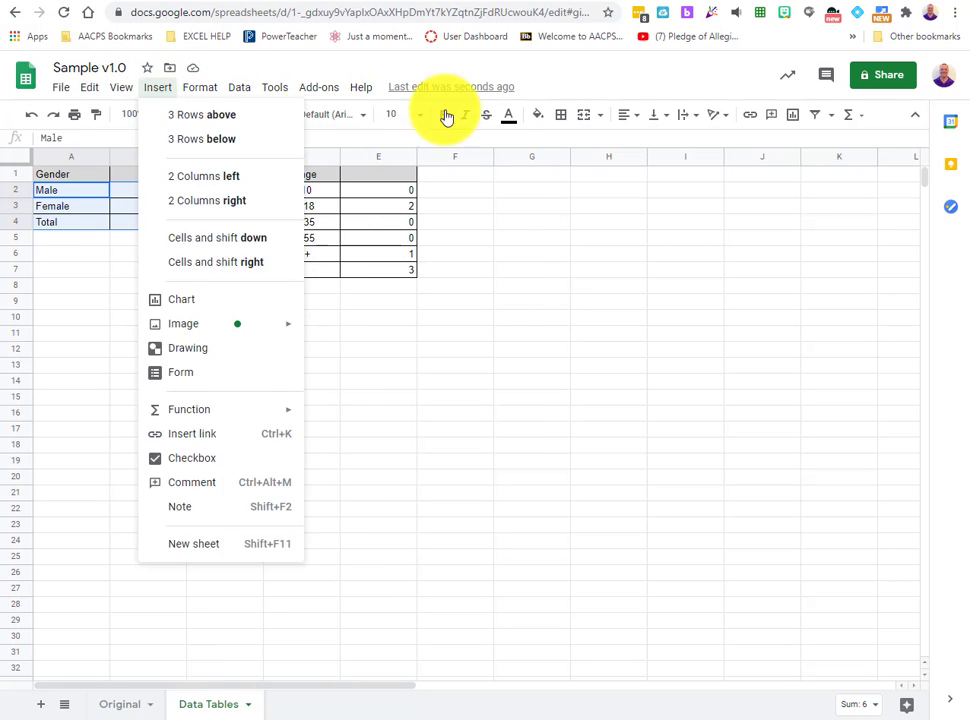
click(794, 119)
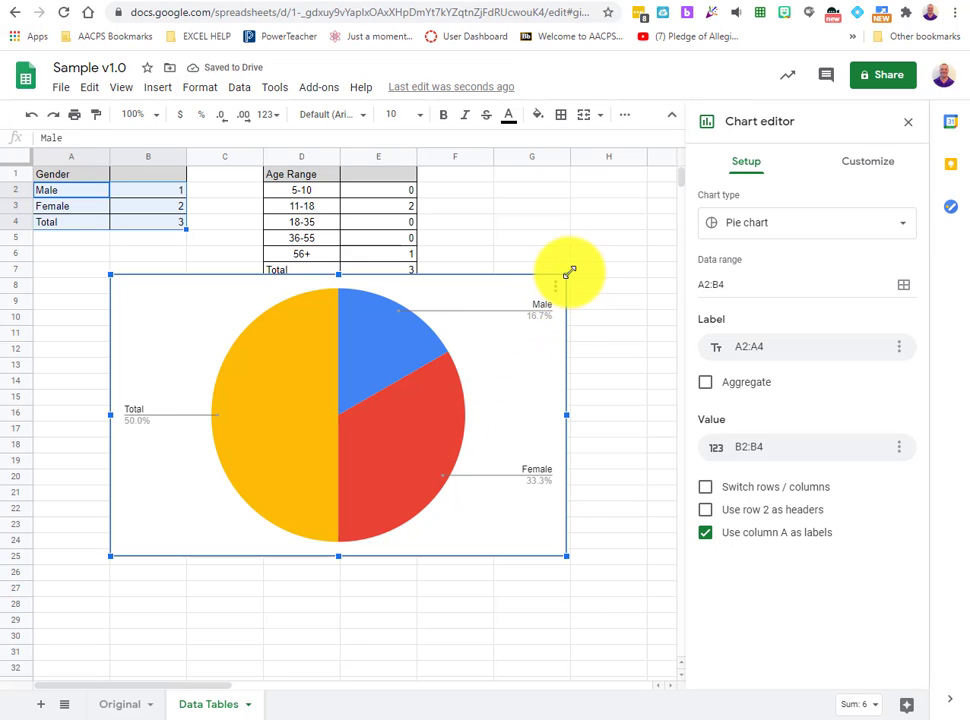
drag(566, 274, 472, 333)
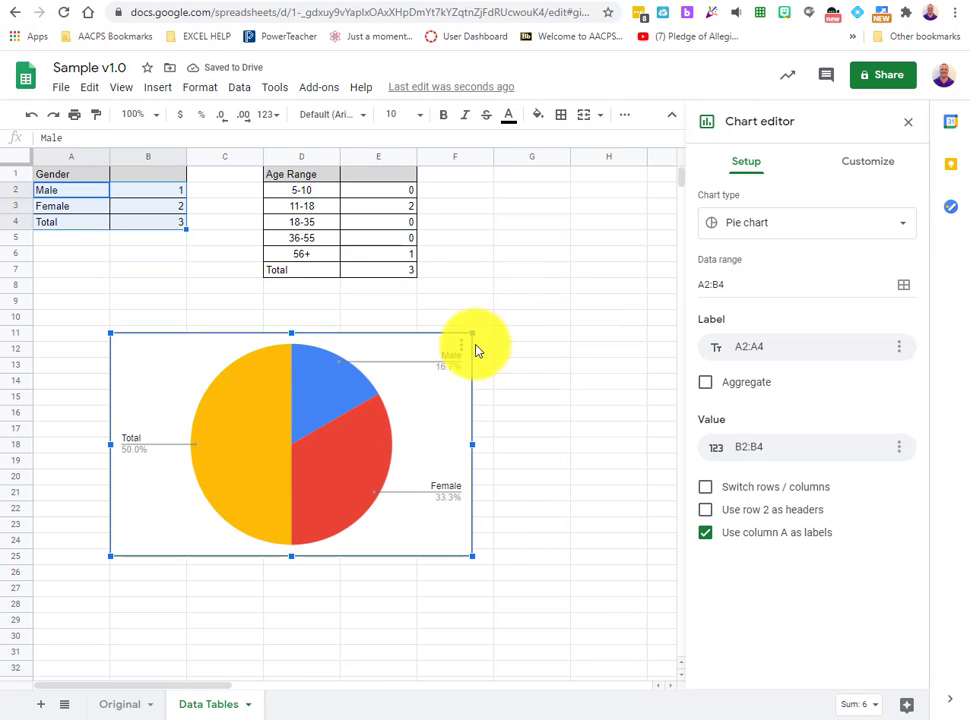
Step: Change the Gender chart to a 3D pie chart and limit its data range to A2:B3
click(775, 234)
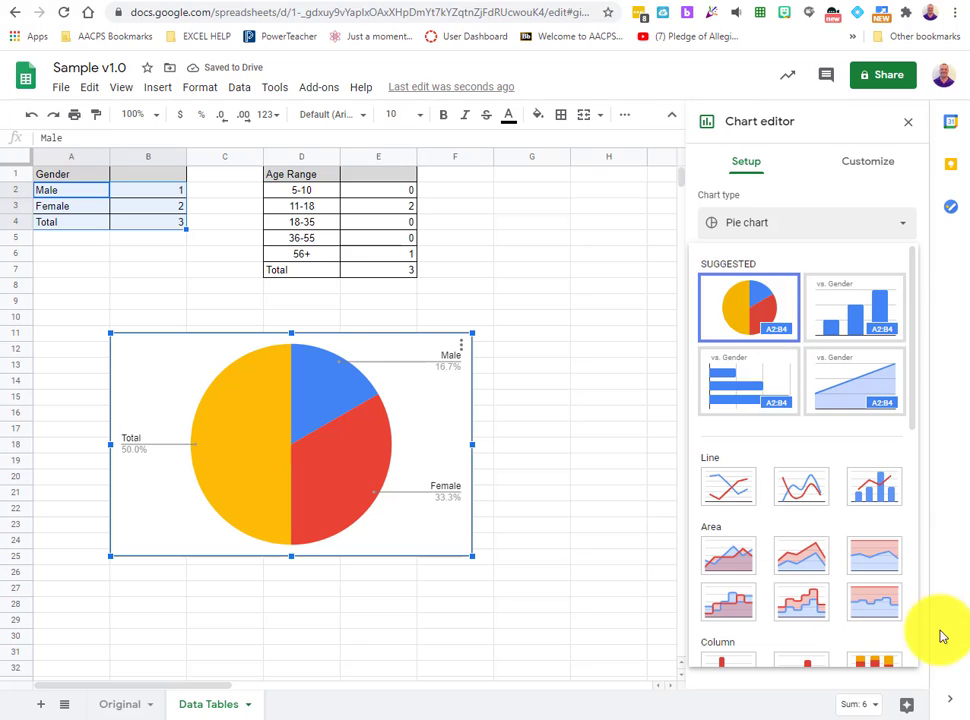
scroll(868, 618, down, 1)
scroll(868, 618, down, 3)
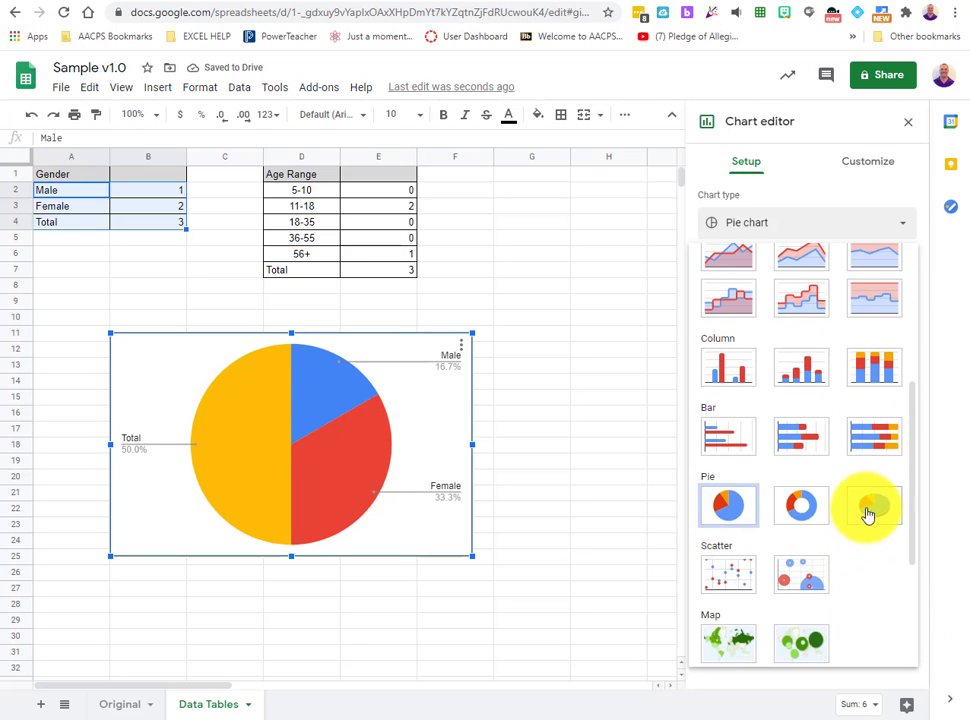
click(870, 504)
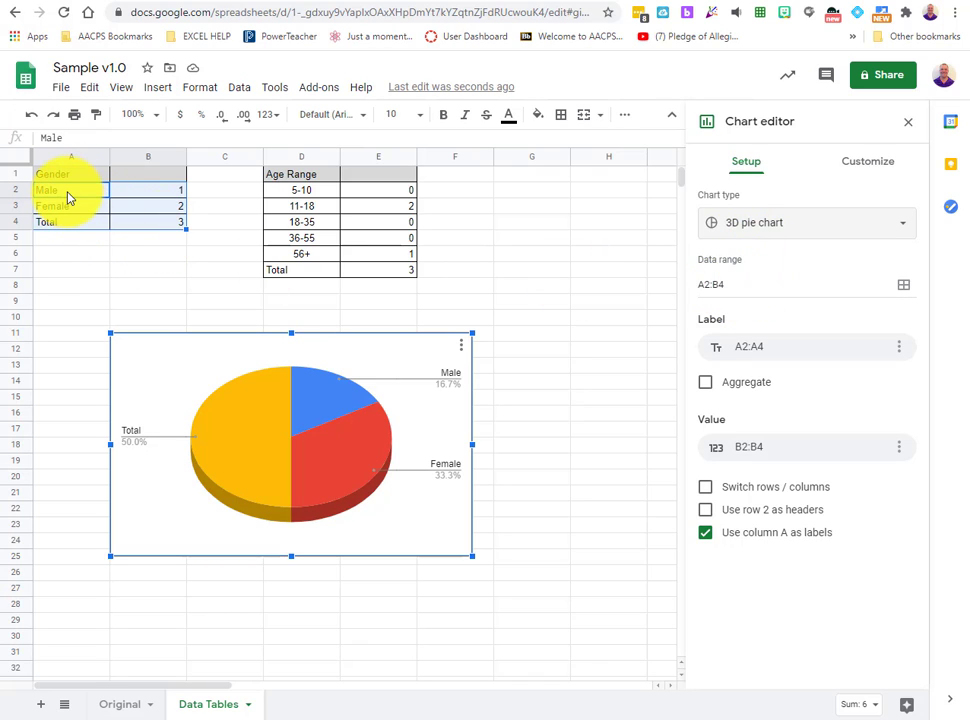
click(725, 284)
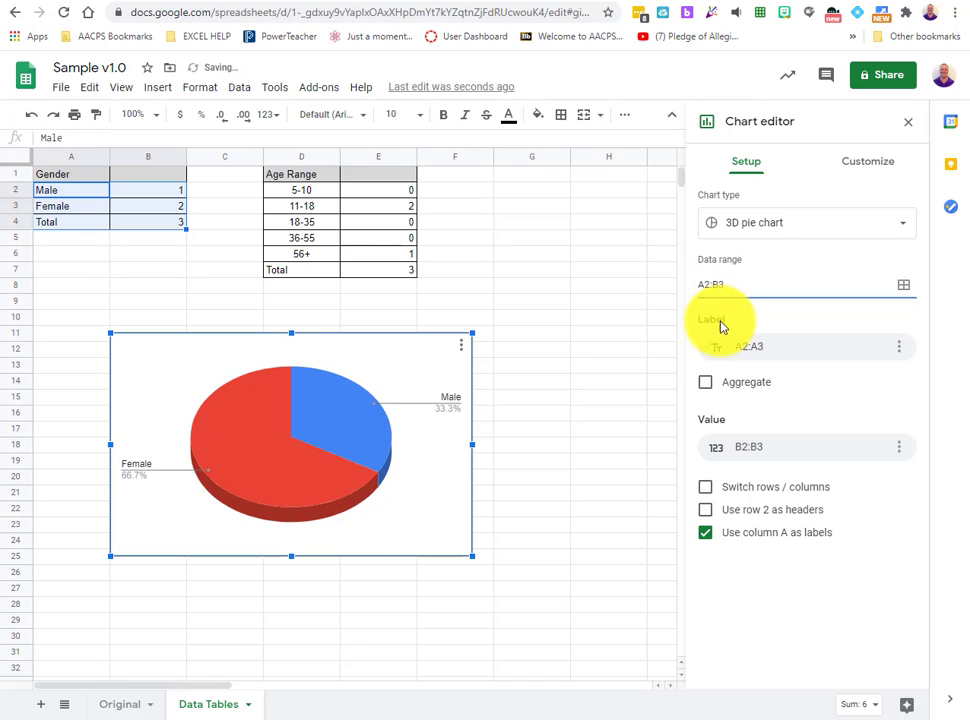
click(541, 624)
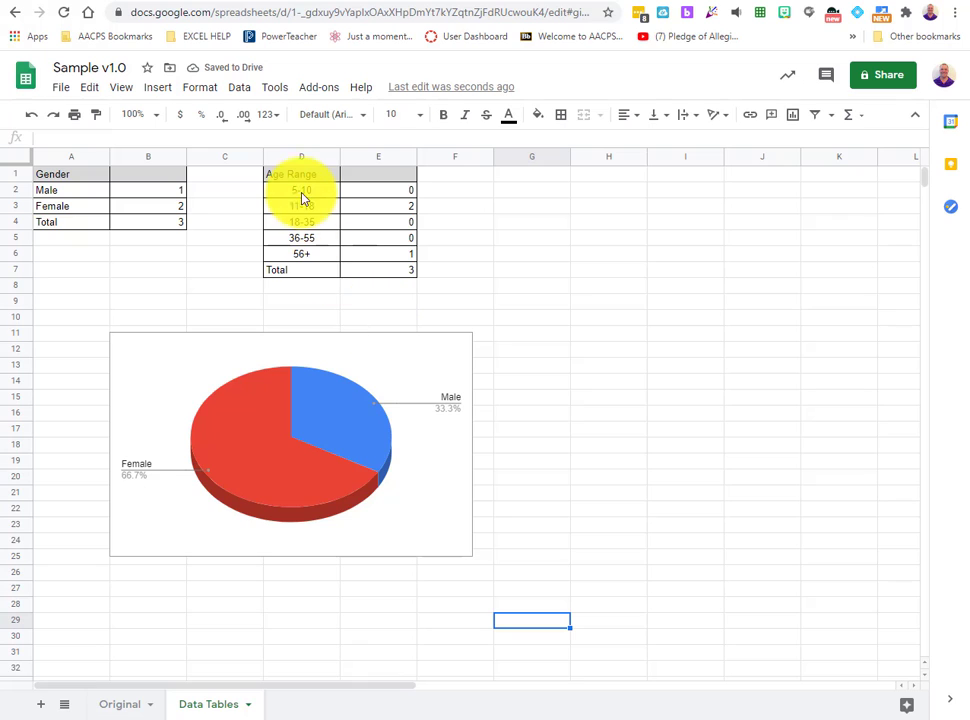
Step: Insert a chart from the Age Range table's range D1:E6 and make it a 3D pie chart
drag(296, 180, 375, 263)
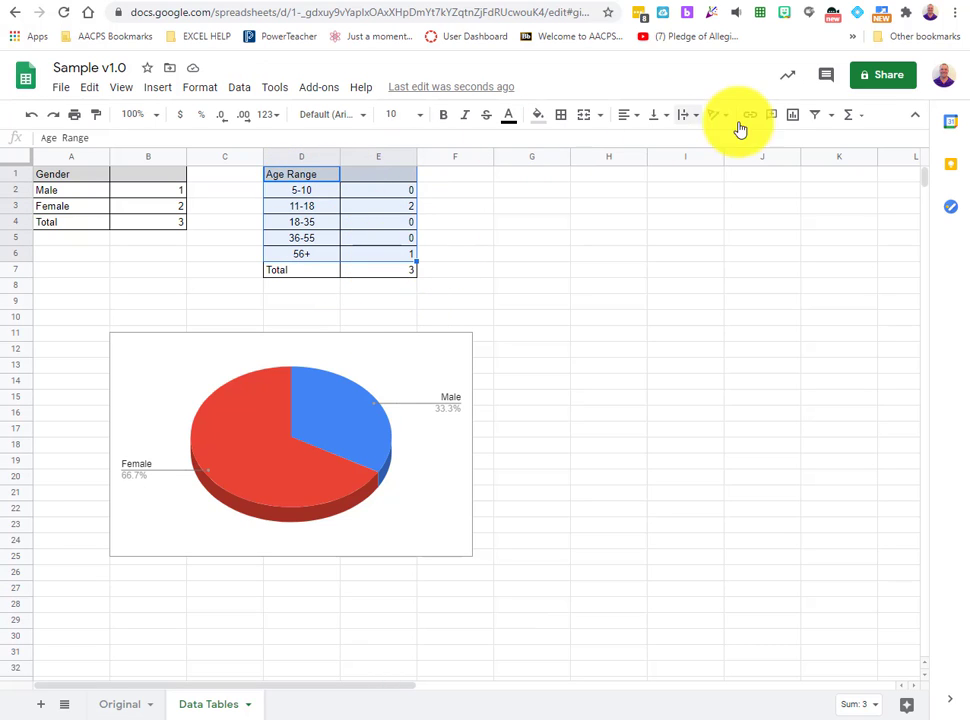
click(793, 117)
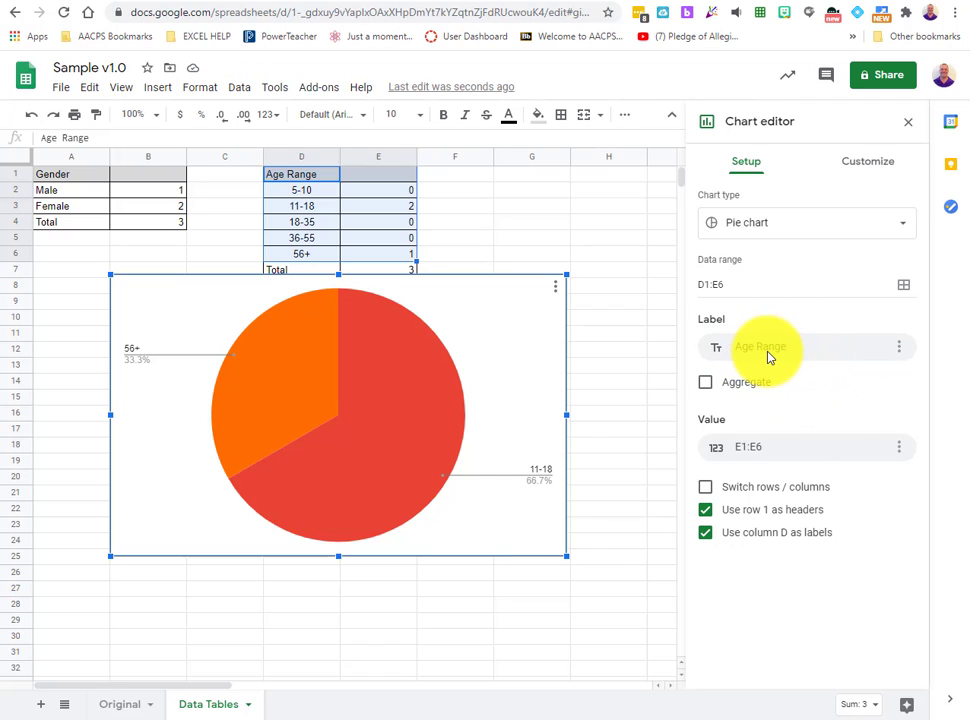
click(782, 226)
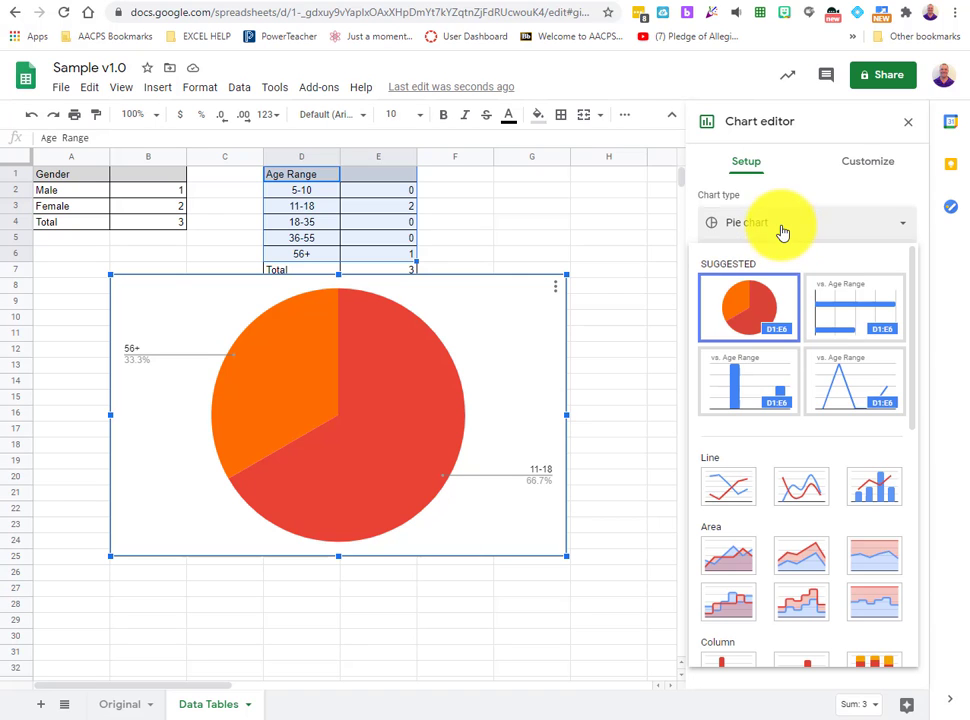
scroll(853, 530, down, 3)
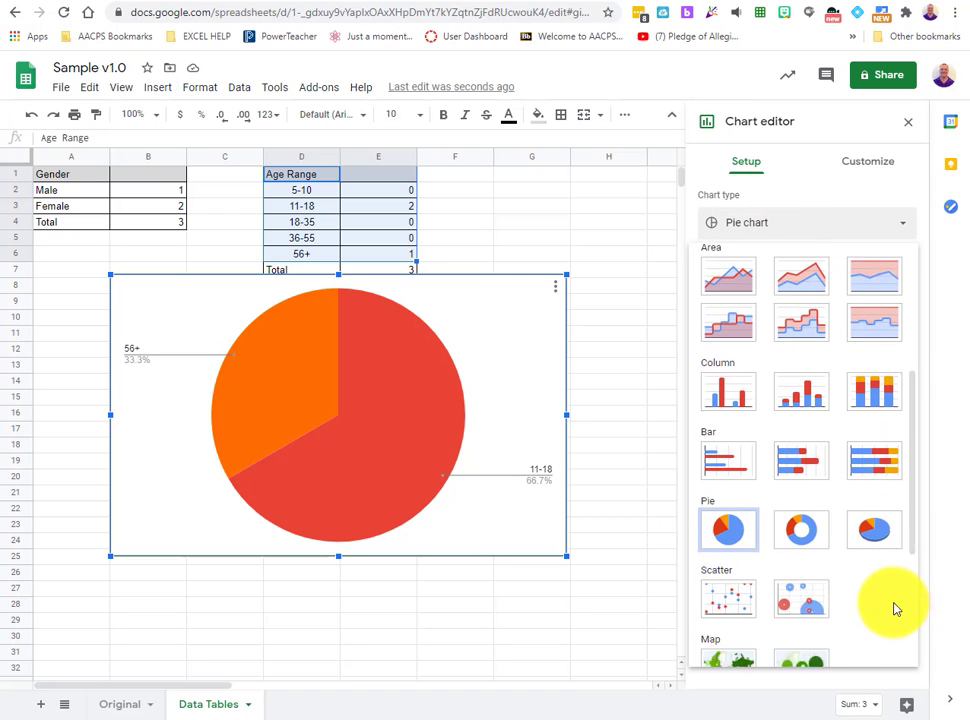
click(868, 508)
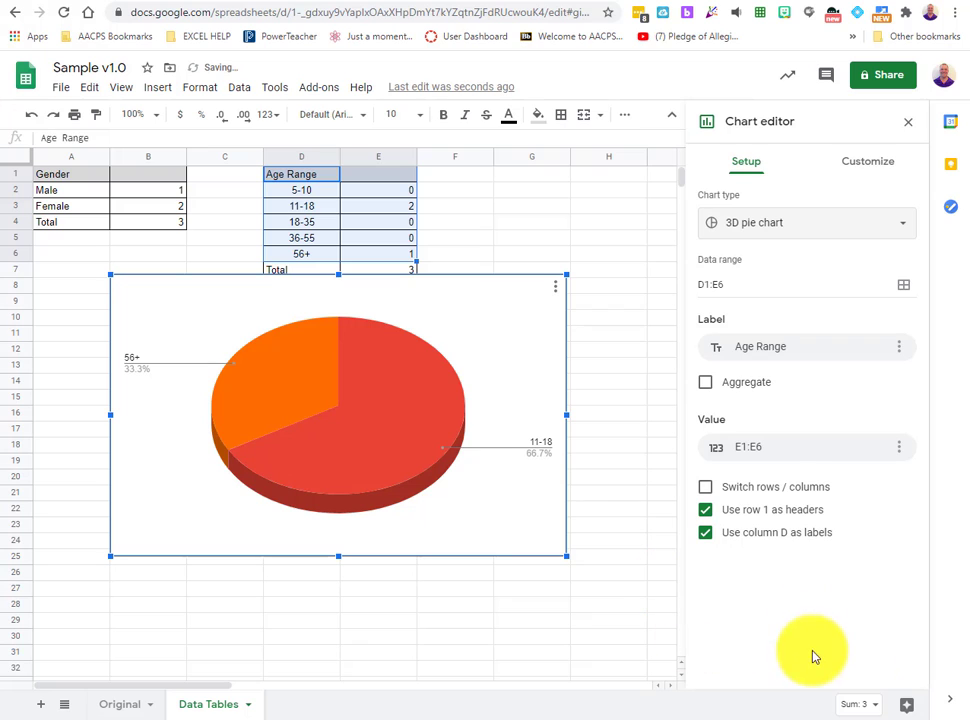
click(877, 166)
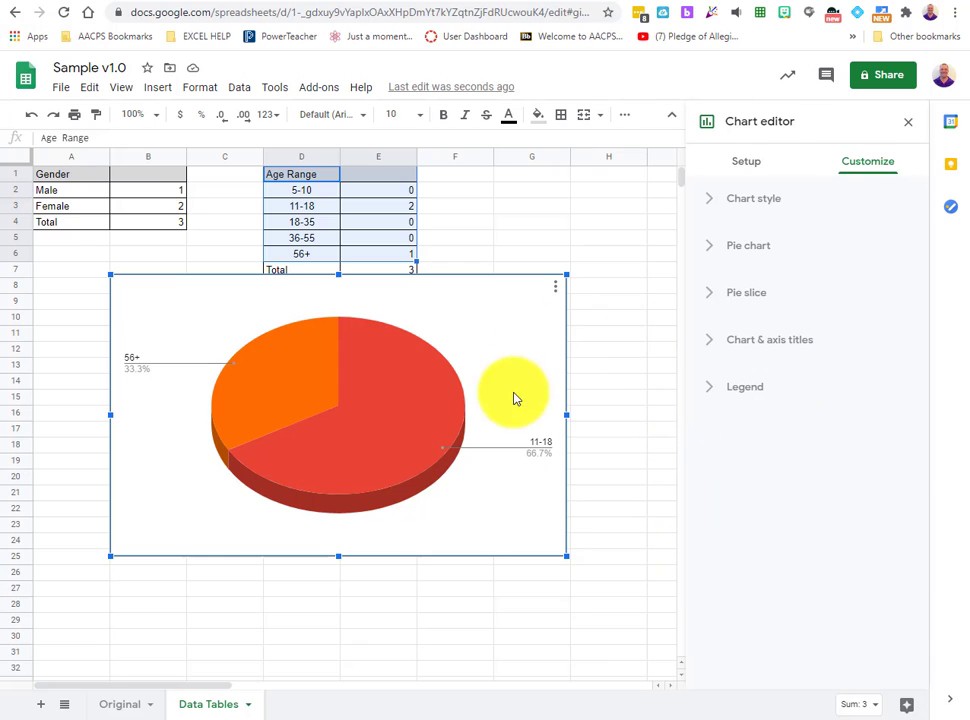
click(752, 171)
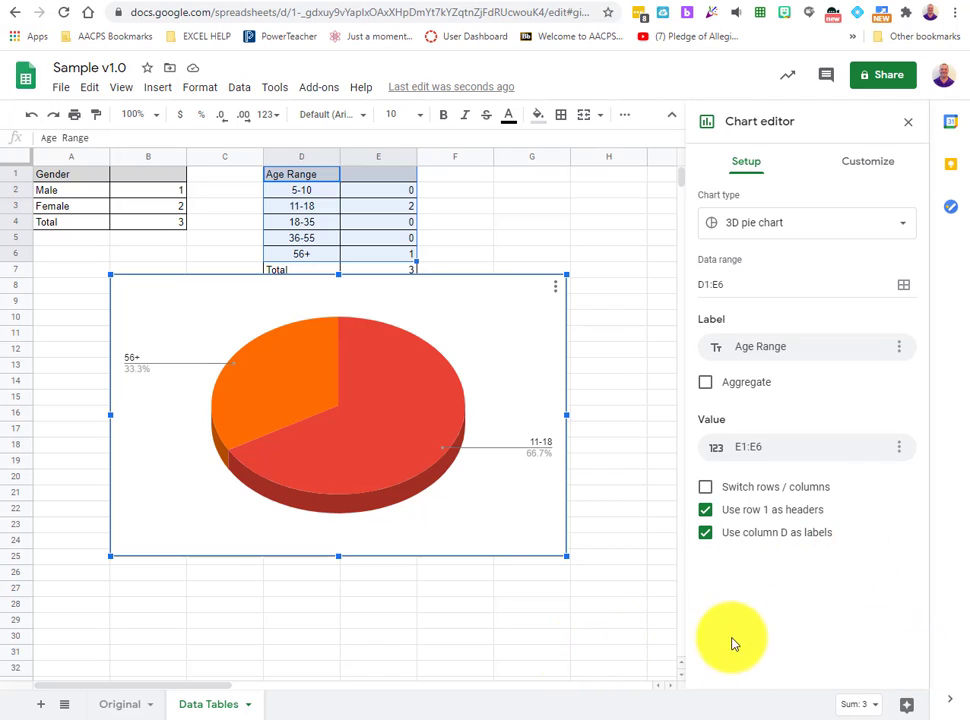
click(603, 624)
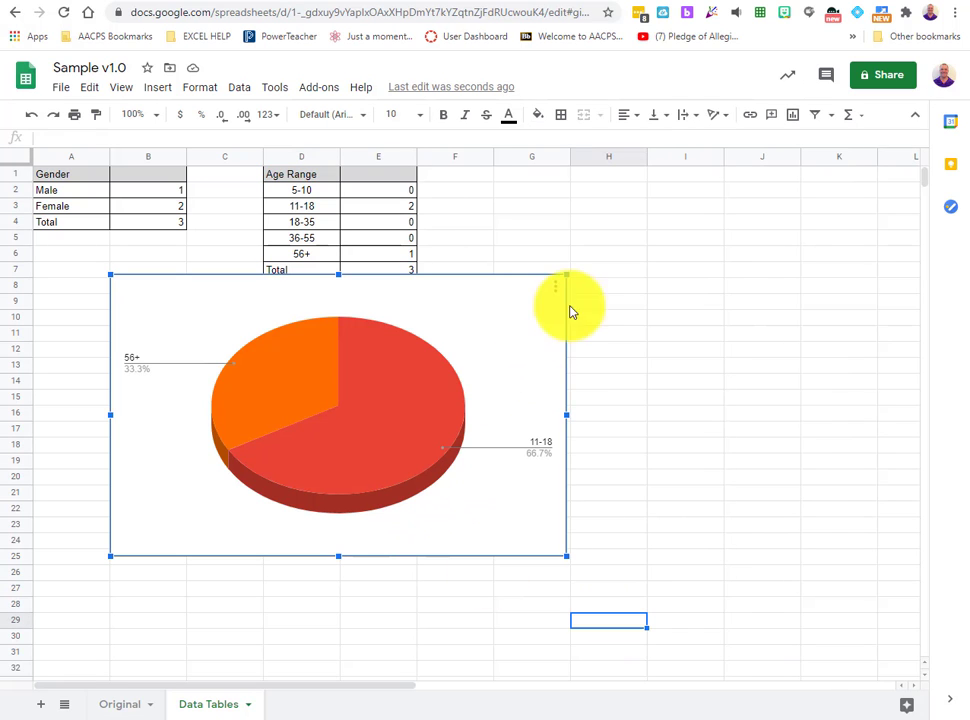
Step: Shrink the Age Range pie chart and place it beside the Gender chart, spanning about rows 12 to 24
drag(567, 273, 324, 358)
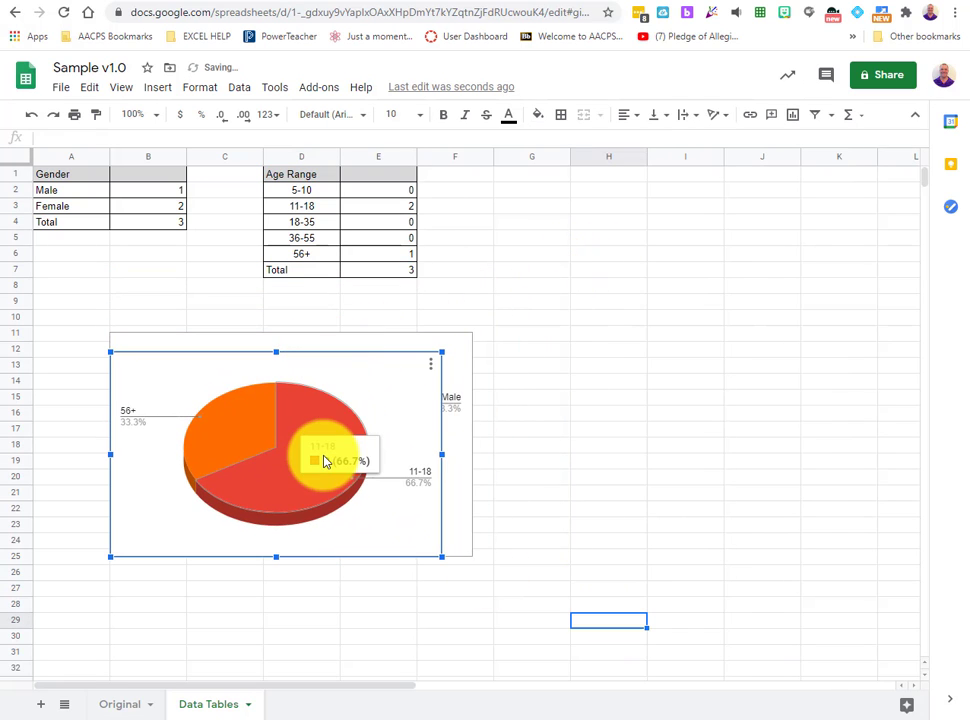
drag(323, 460, 730, 455)
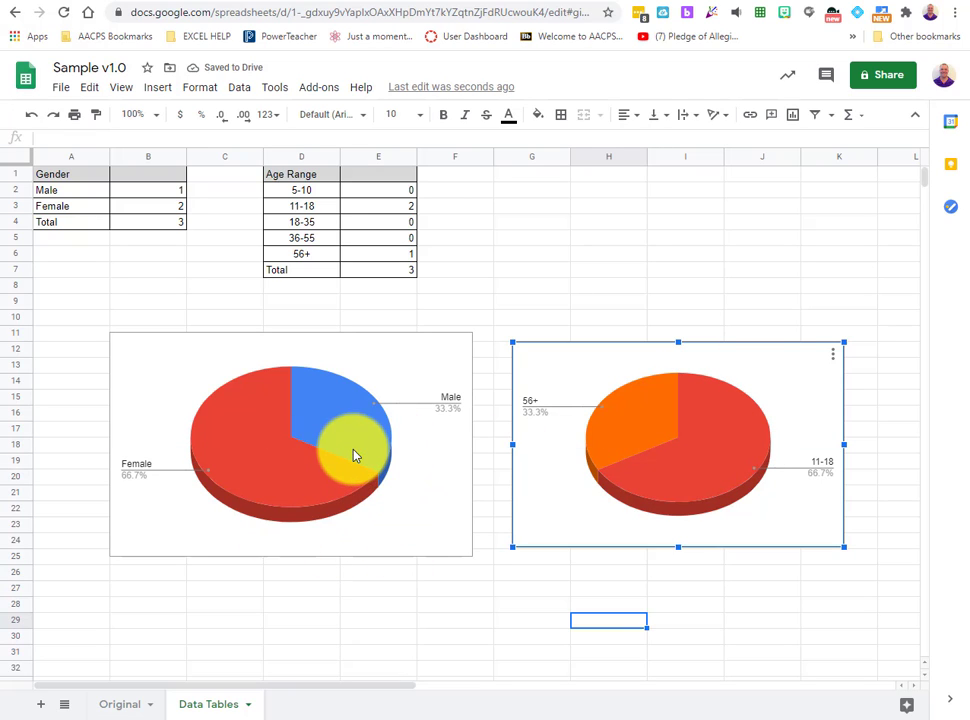
Step: On the Original sheet, enter participant number 4 and the participant's name in row 5
scroll(330, 420, down, 1)
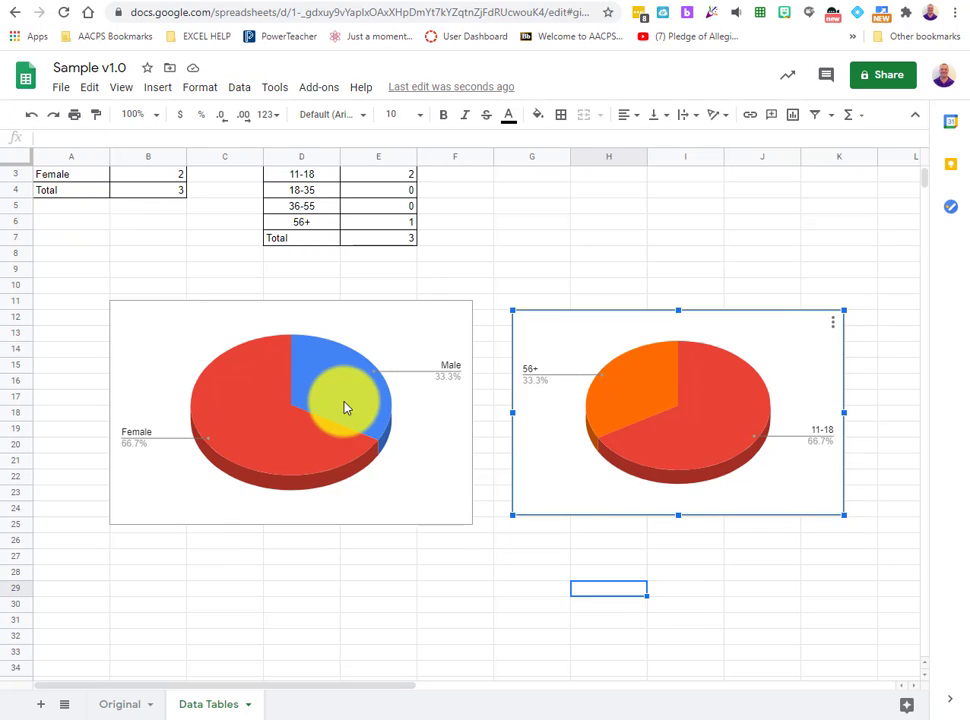
scroll(336, 401, up, 1)
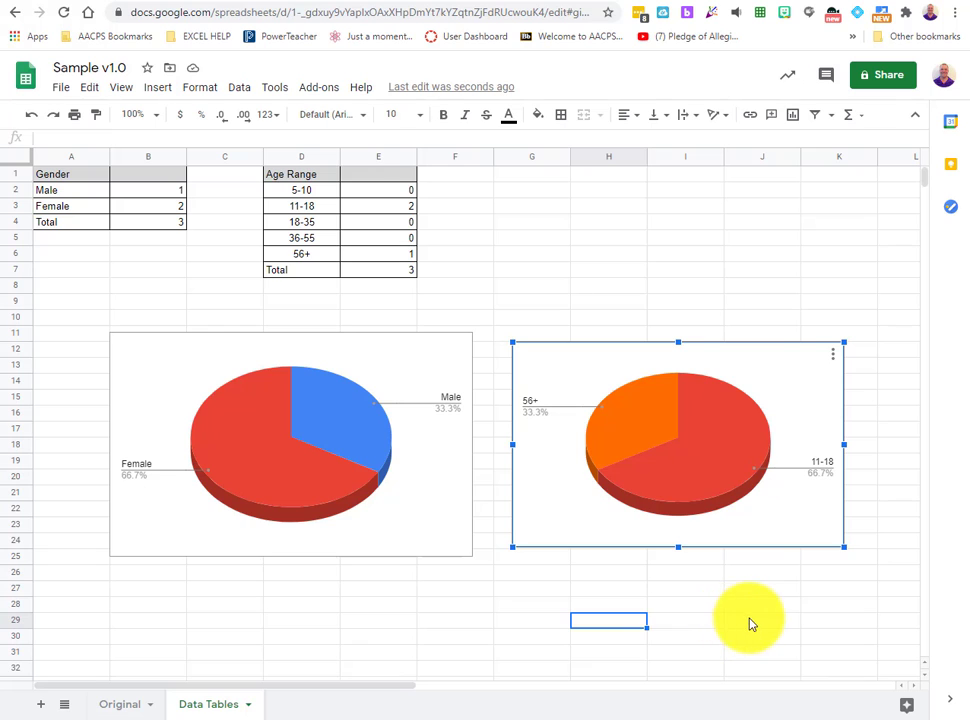
click(120, 706)
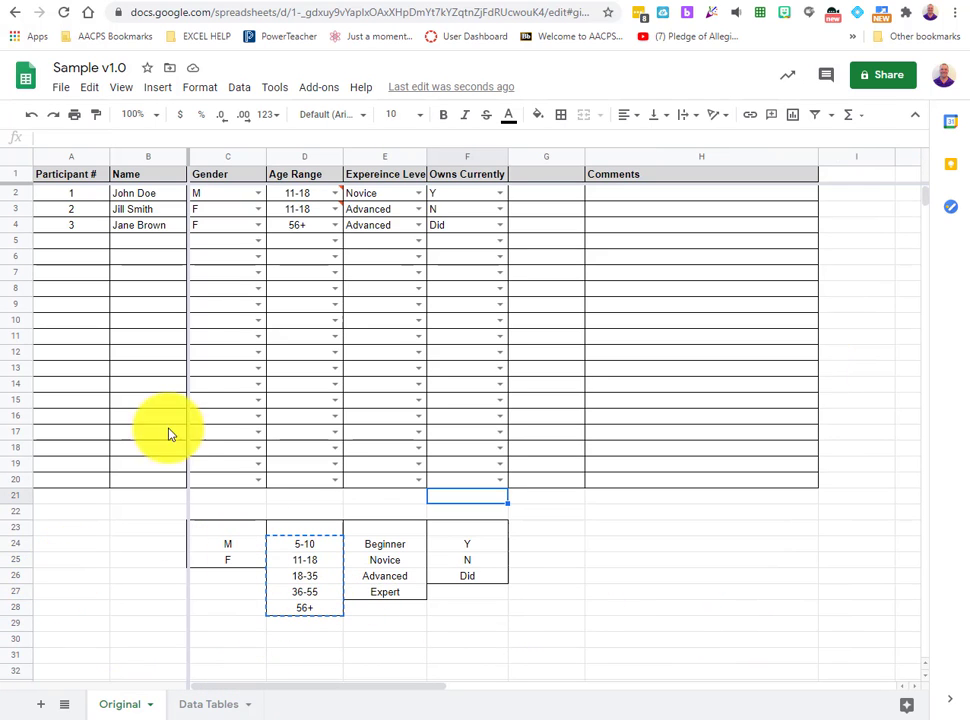
click(74, 244)
text(4)
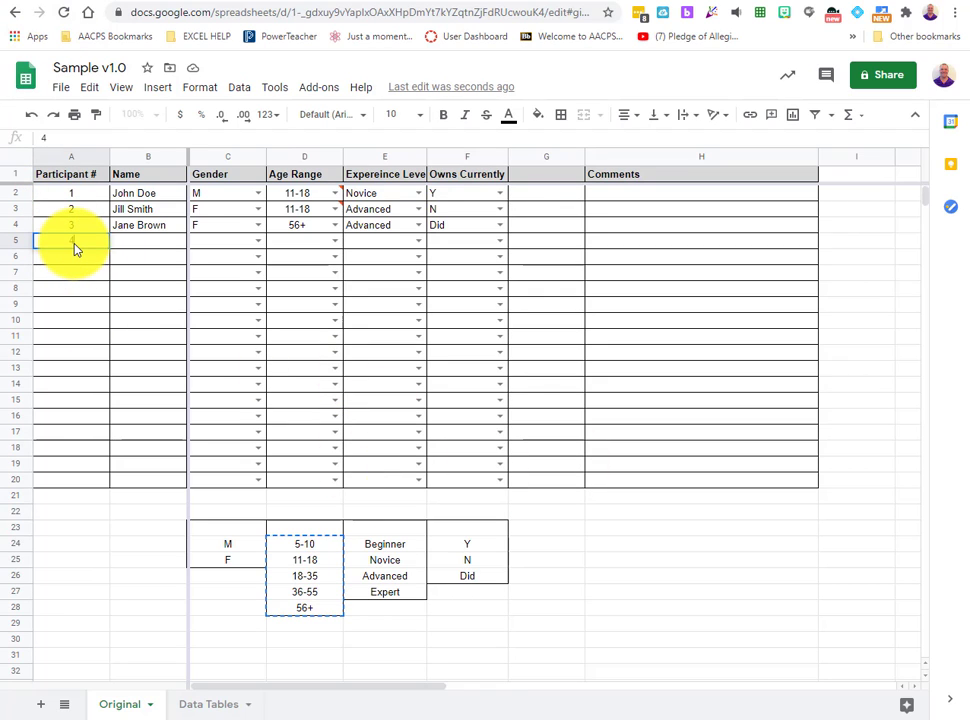
key(Tab)
text(B)
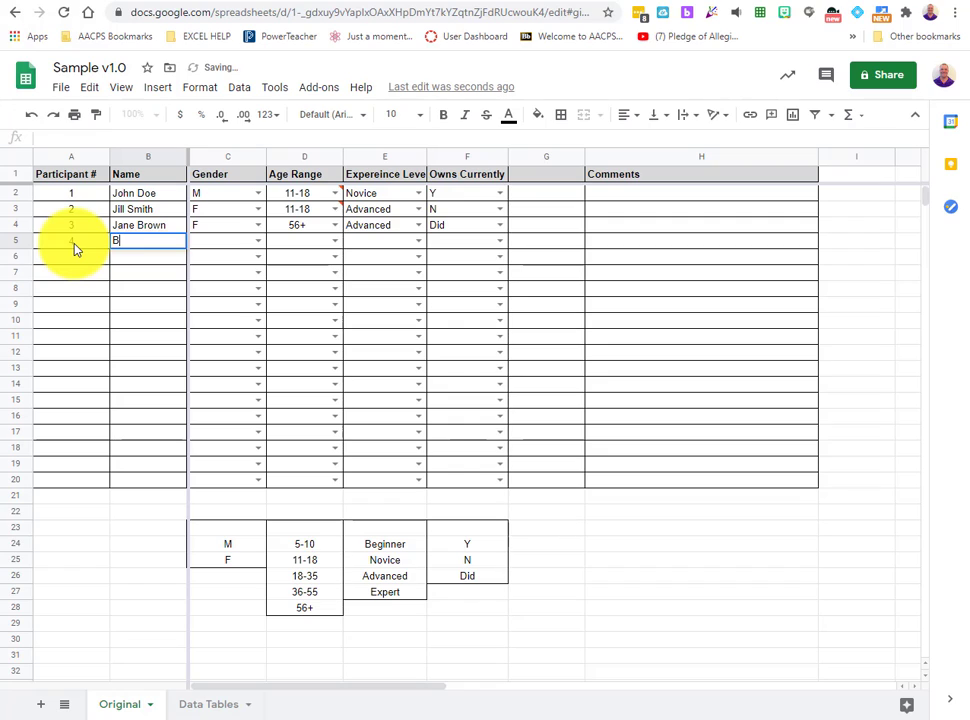
key(BackSpace)
text(Mr. Hill)
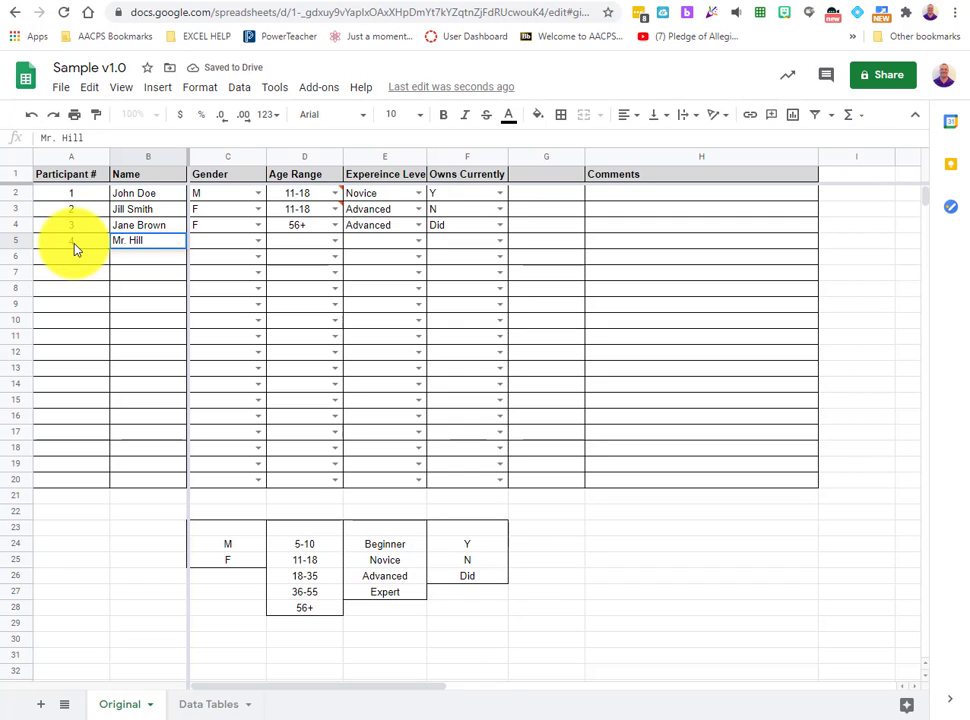
key(Tab)
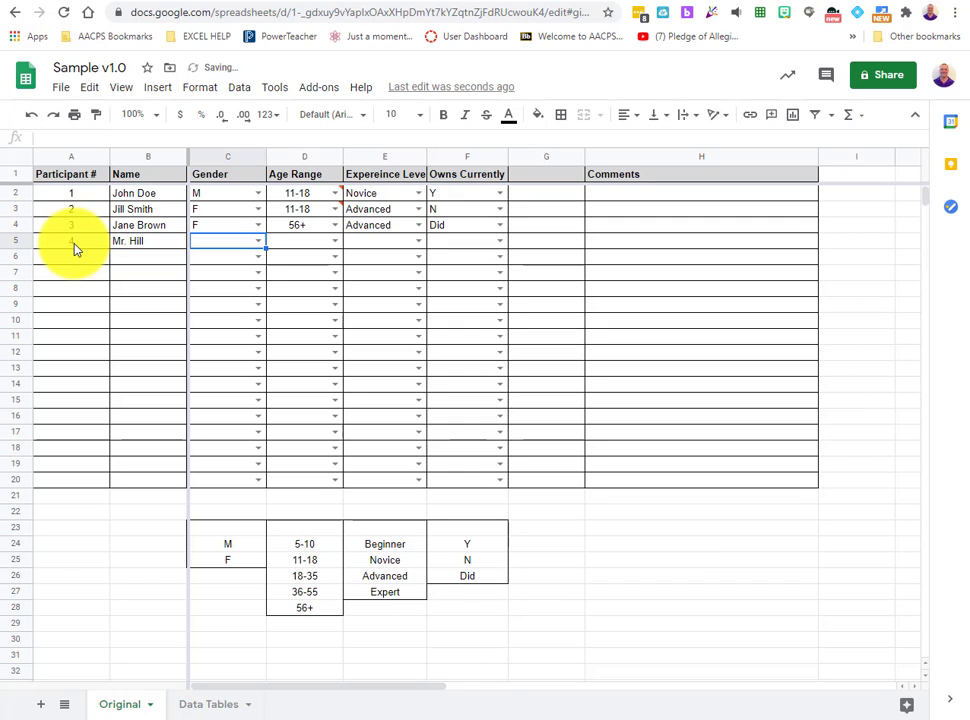
Step: Set participant 4's gender to M and age range to 36-55
text(M)
key(Tab)
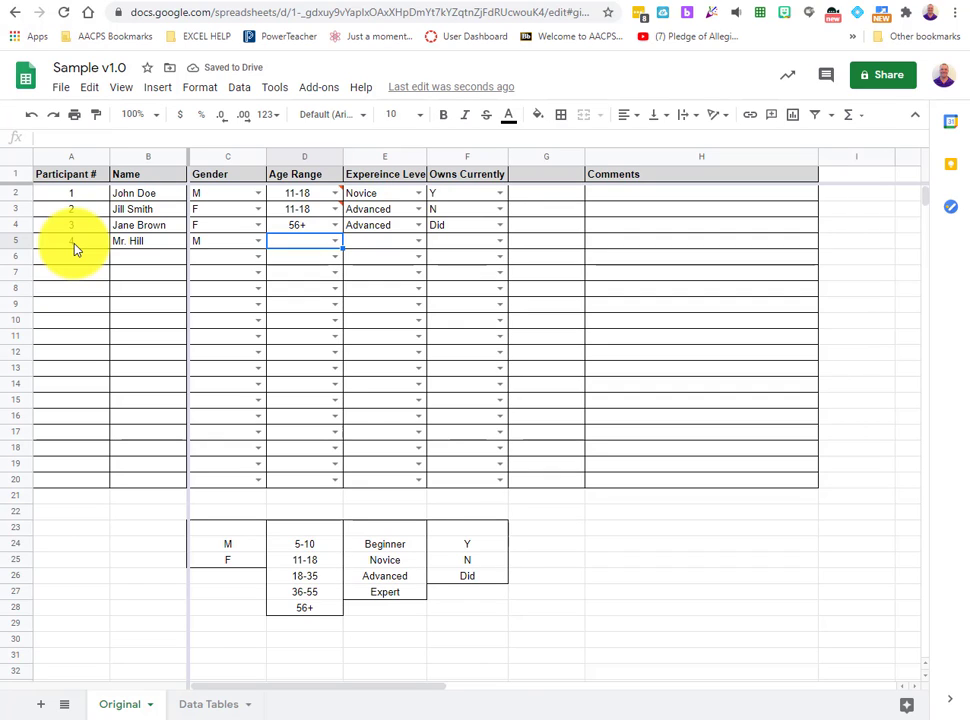
text(36-55)
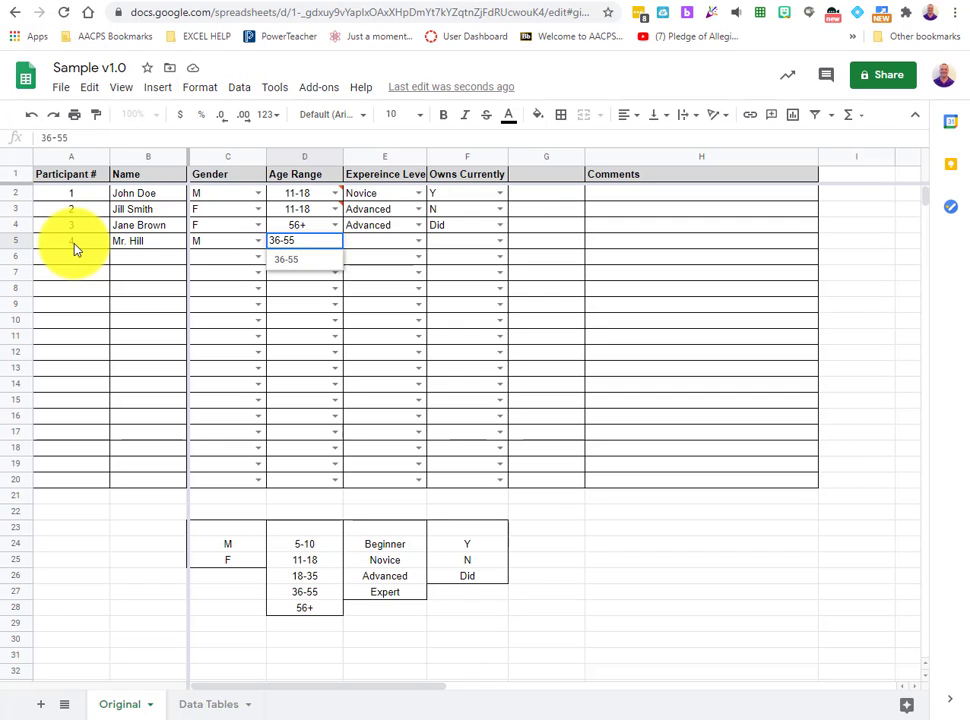
key(Tab)
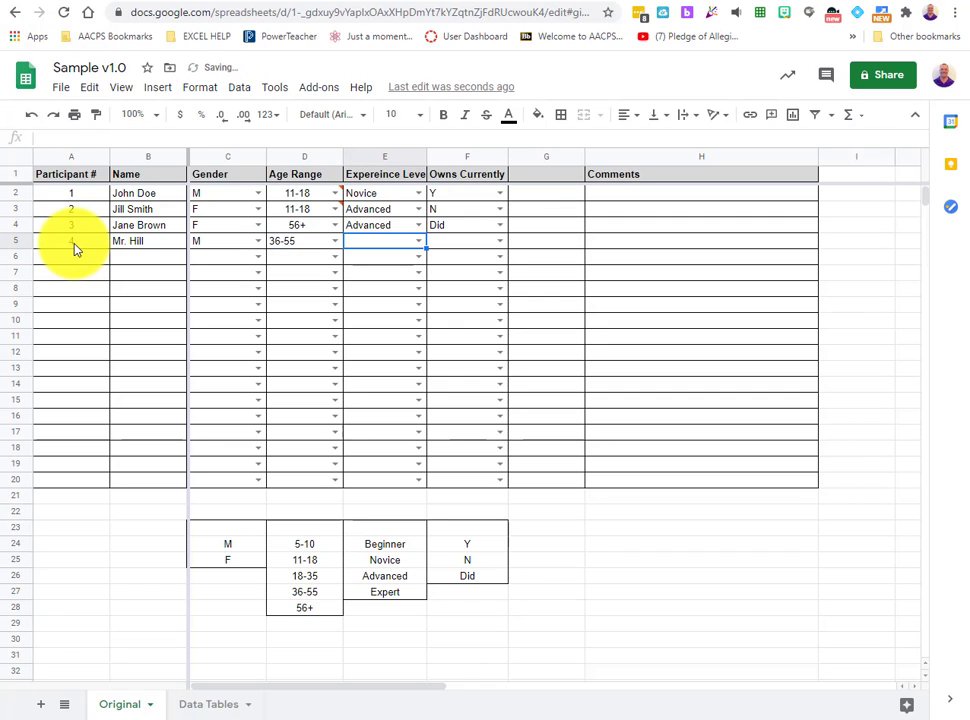
text(Novi)
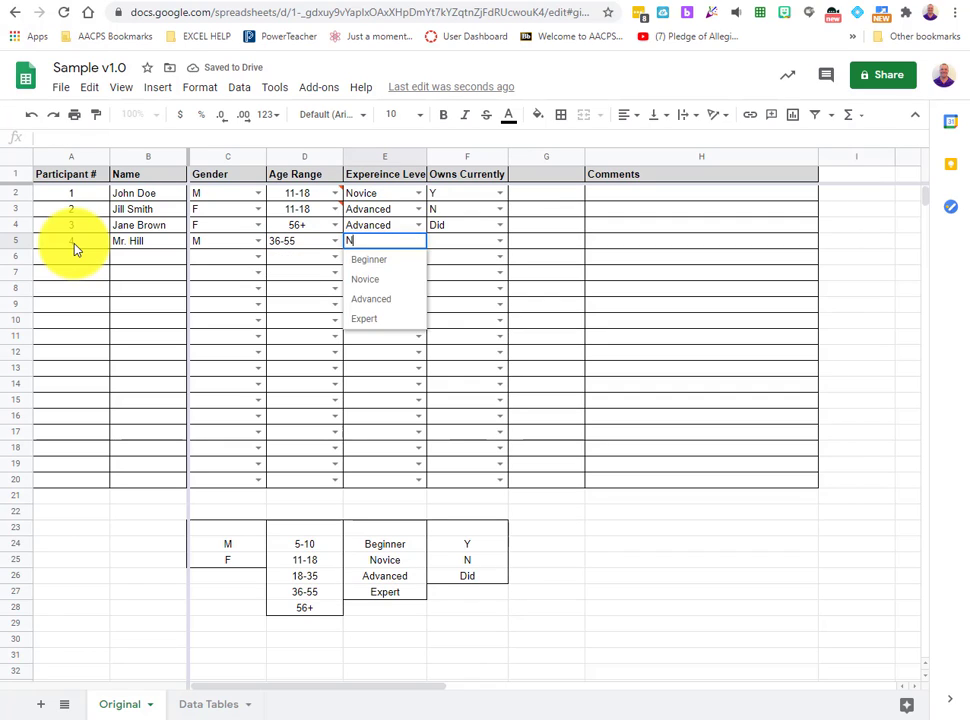
key(BackSpace)
key(BackSpace)
key(BackSpace)
key(BackSpace)
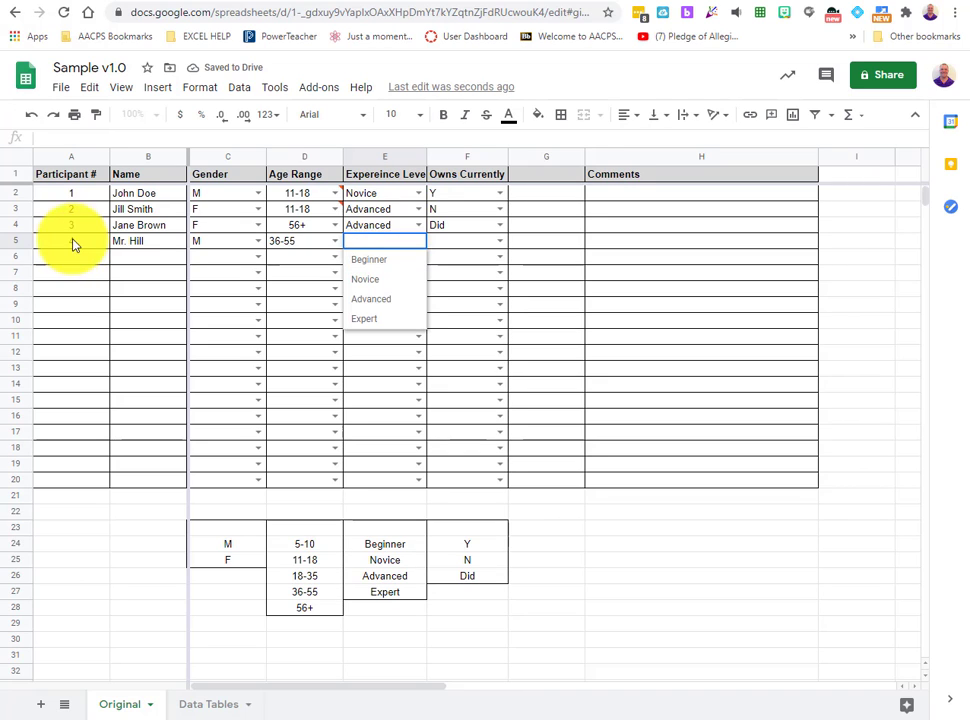
Step: Reselect 36-55 from the dropdown choices for participant 4's age range
click(310, 247)
click(336, 246)
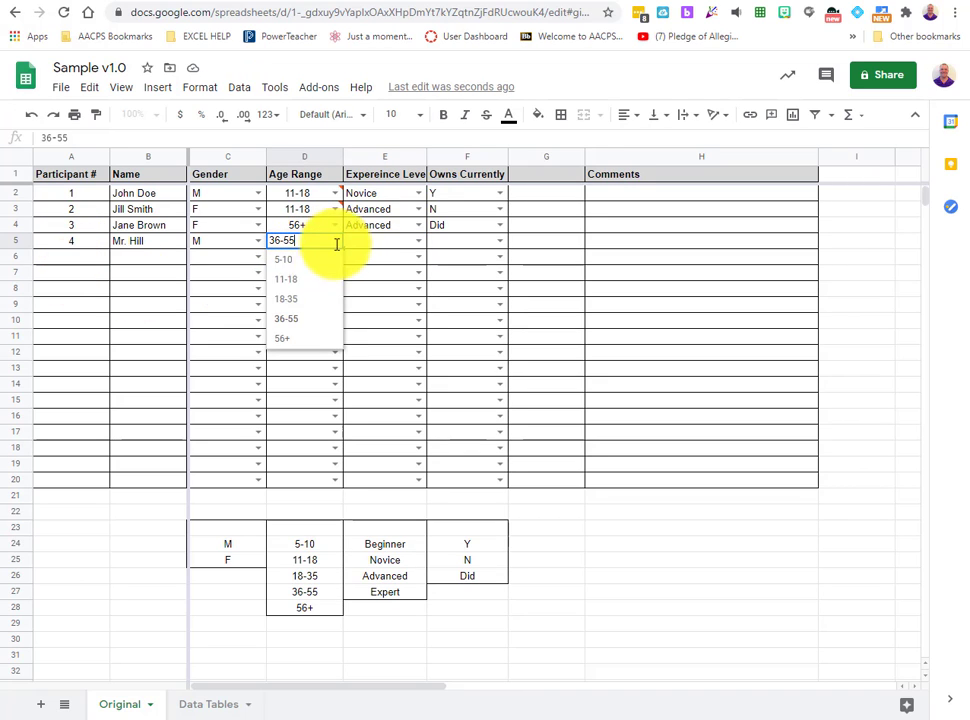
click(325, 320)
Step: Choose Beginner as participant 4's experience level and Y for Owns Currently
click(372, 236)
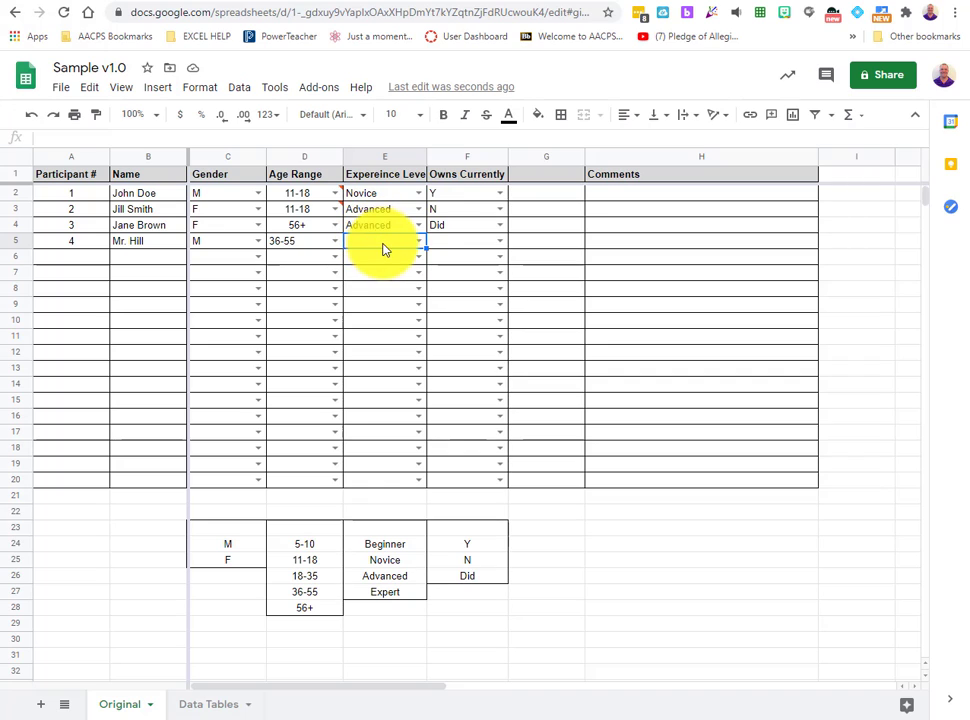
click(417, 243)
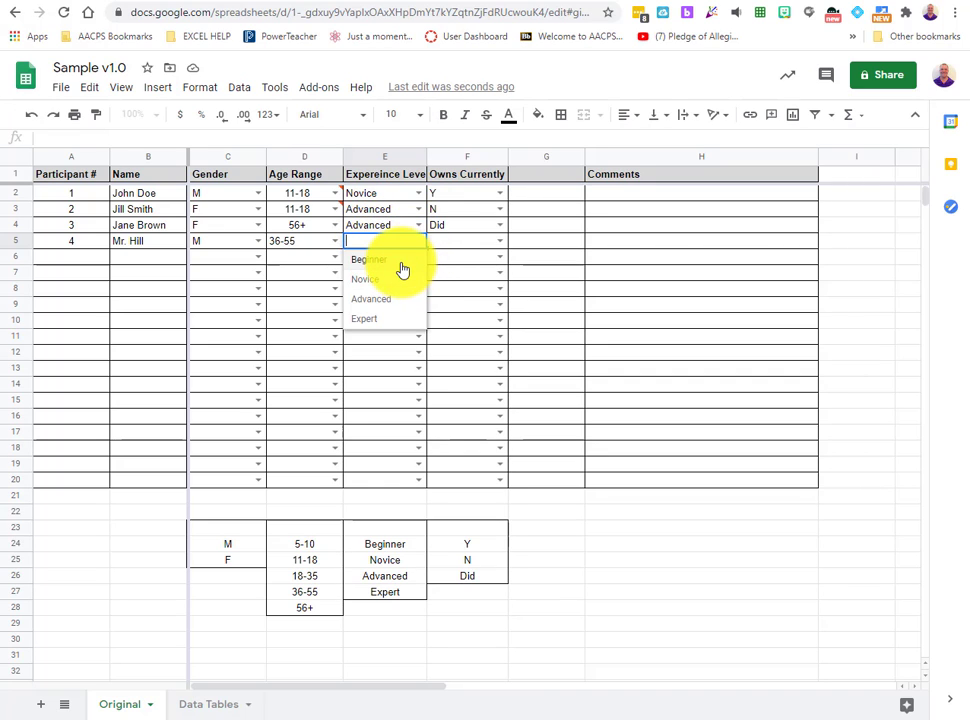
click(401, 262)
click(436, 246)
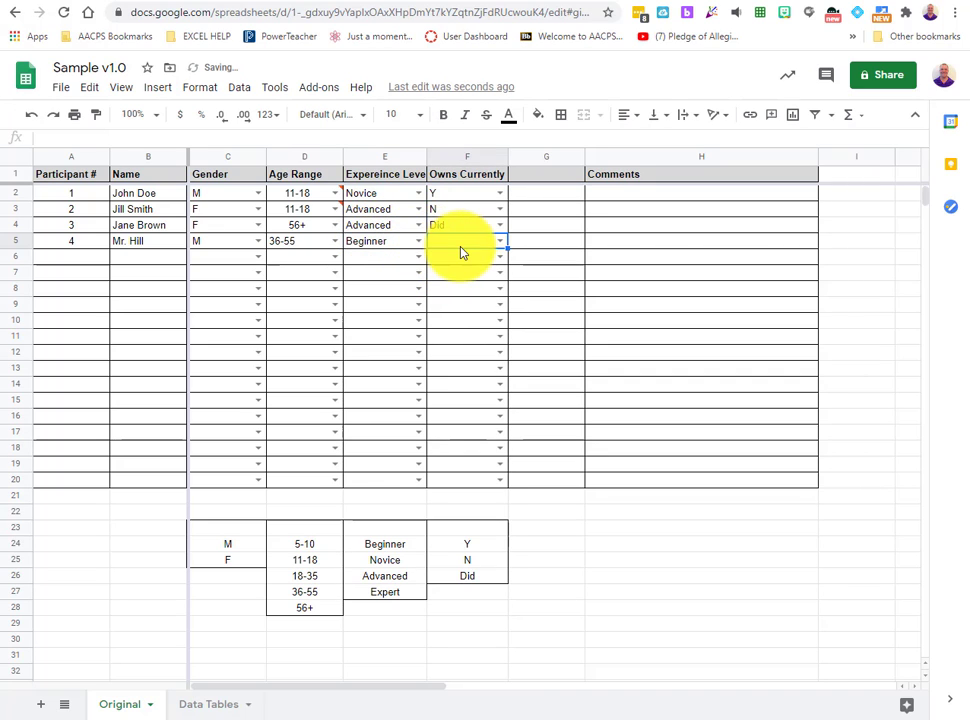
click(497, 243)
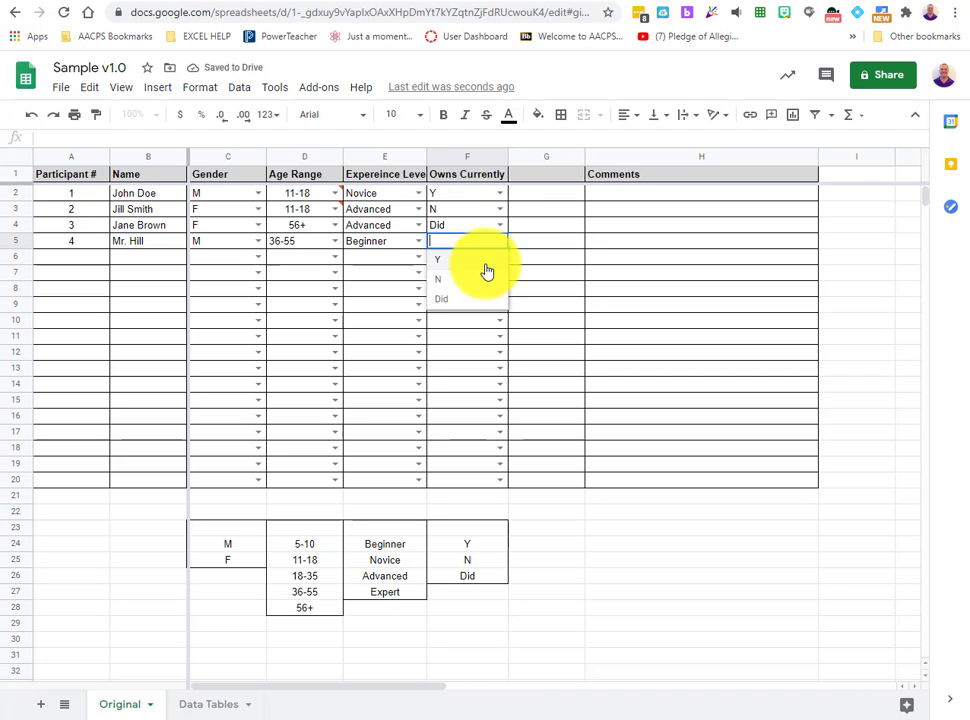
click(458, 263)
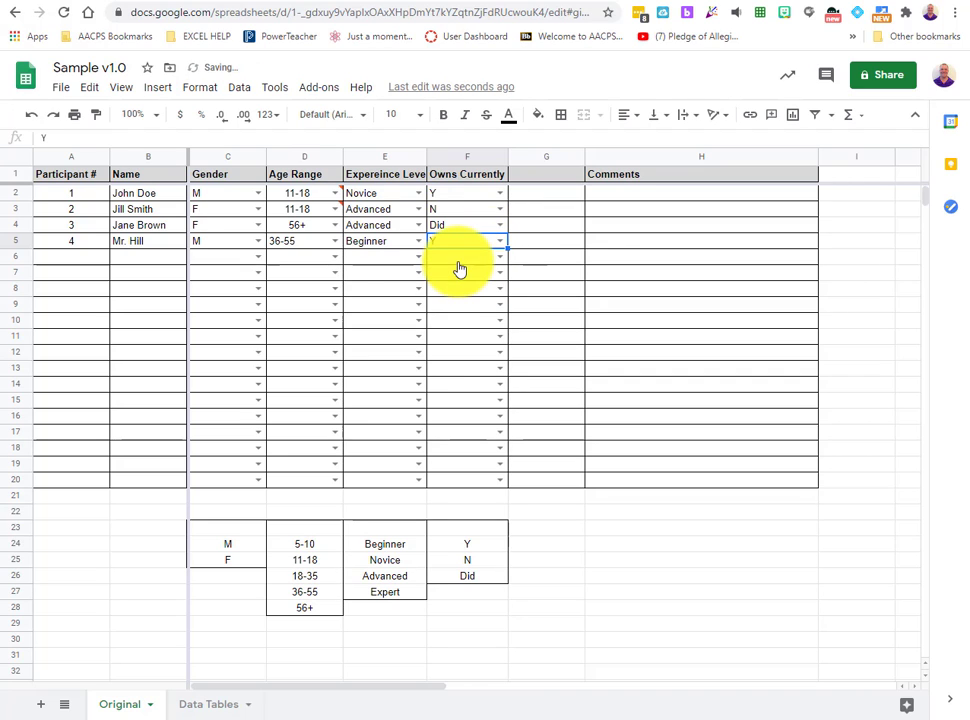
Step: Center the Age Range, Experience Level and Owns Currently cells in D1:F5 horizontally
click(324, 292)
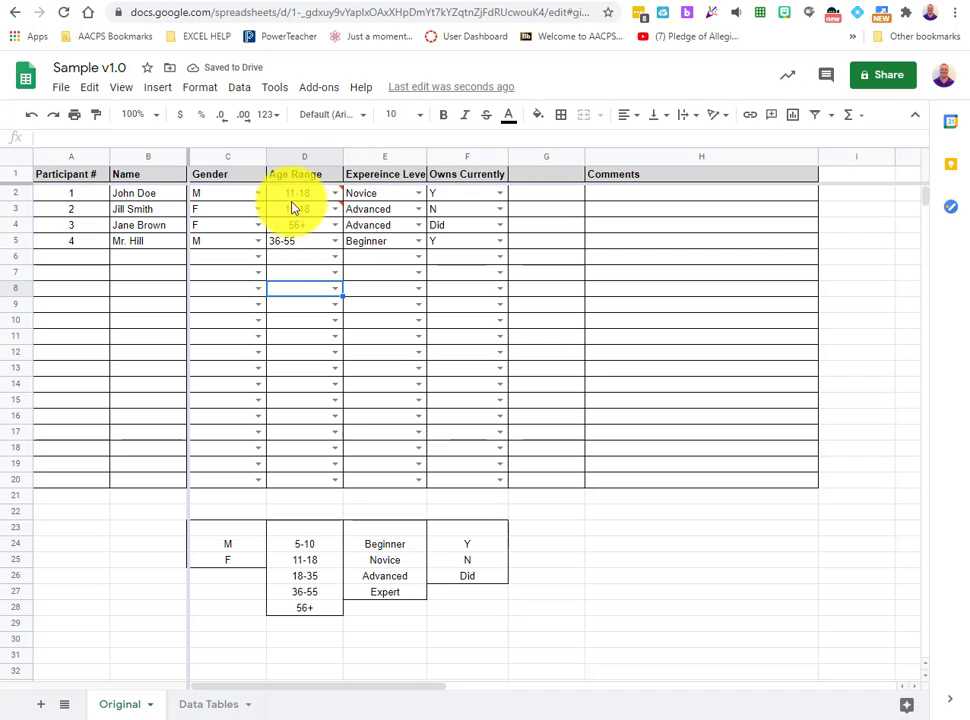
drag(290, 176, 451, 248)
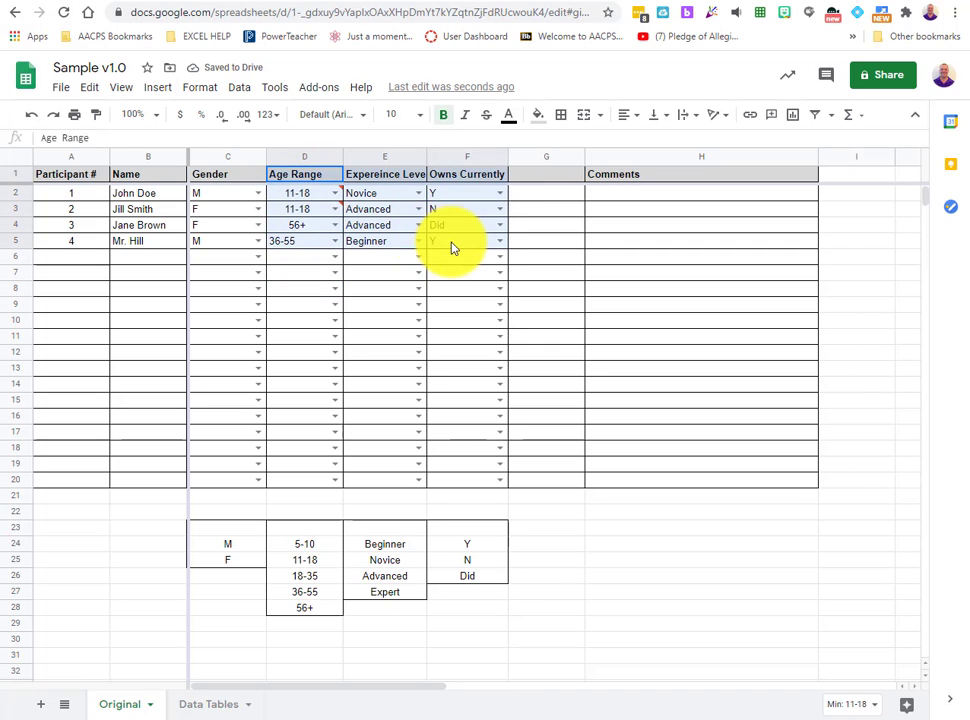
click(628, 116)
click(641, 145)
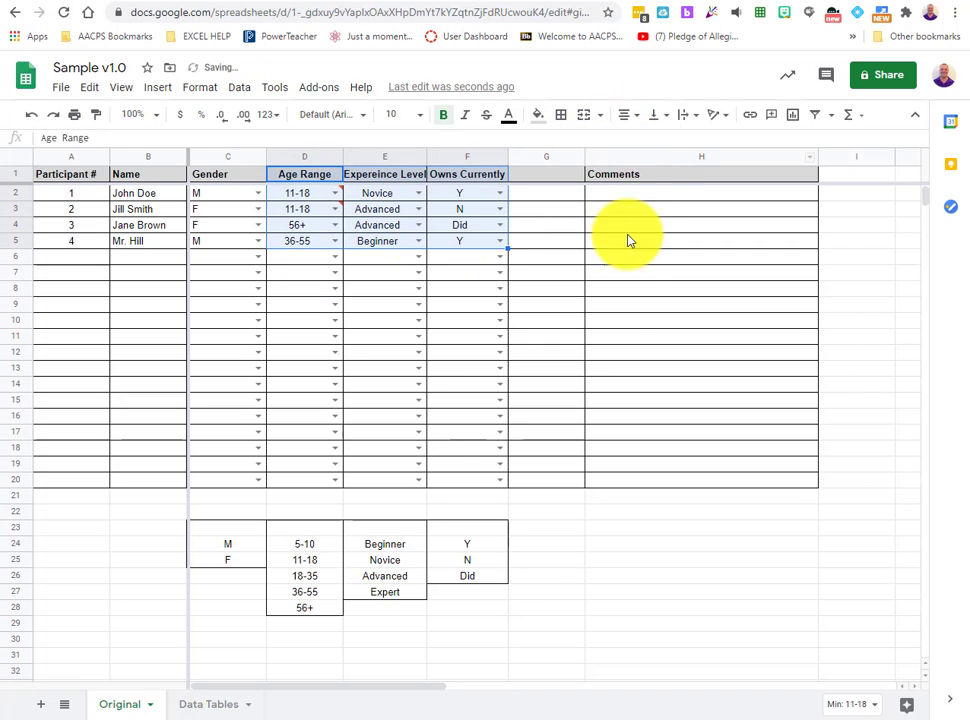
click(672, 577)
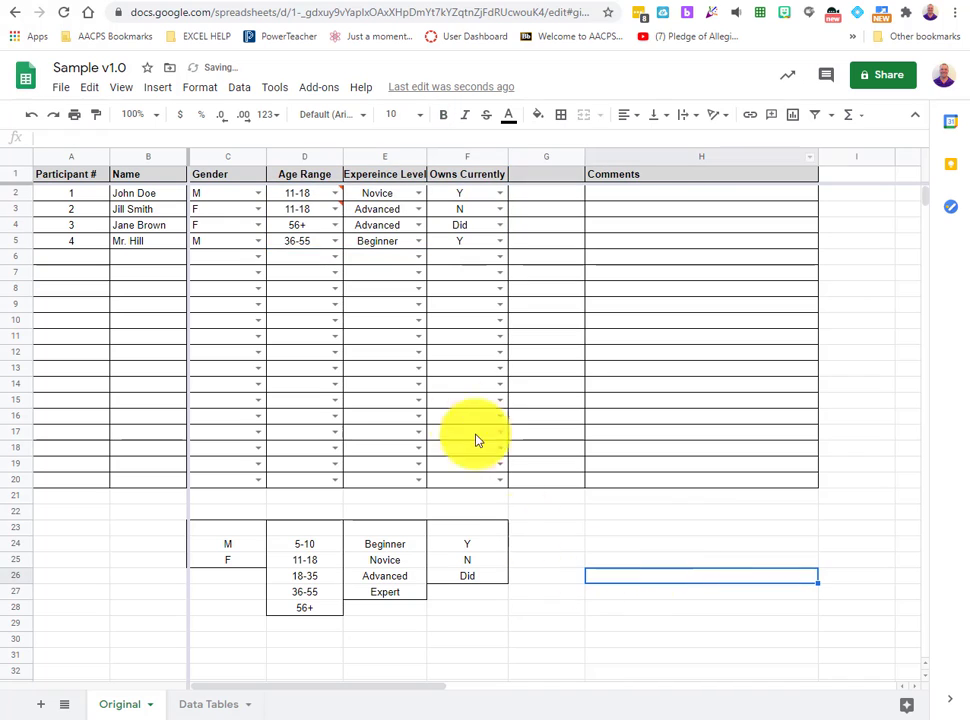
Step: Center the whole Gender column C horizontally
click(210, 160)
click(628, 116)
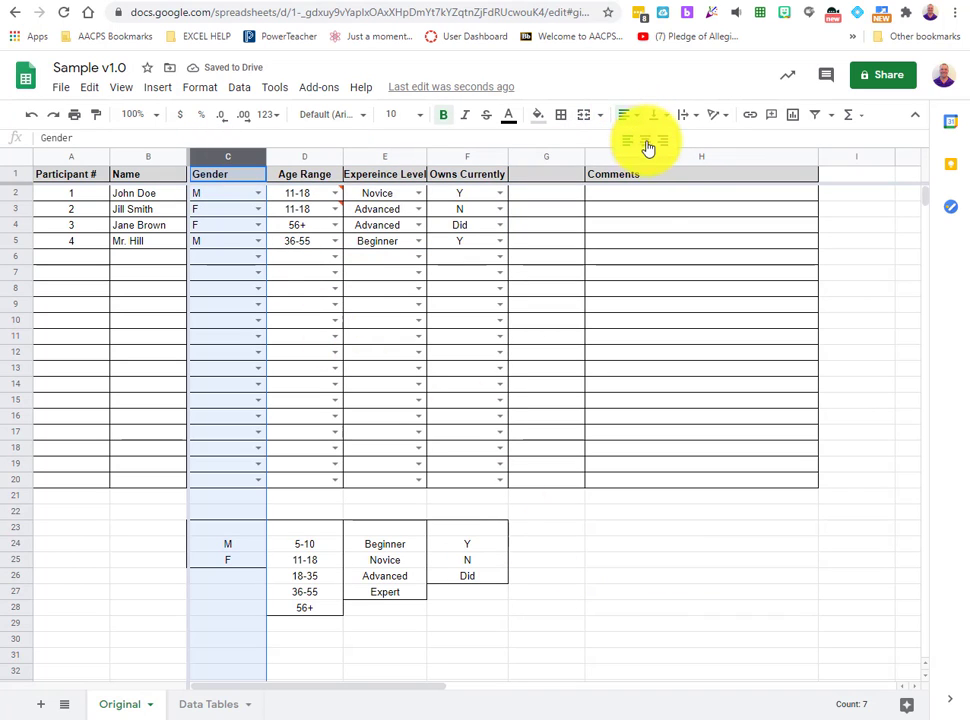
click(648, 145)
click(655, 610)
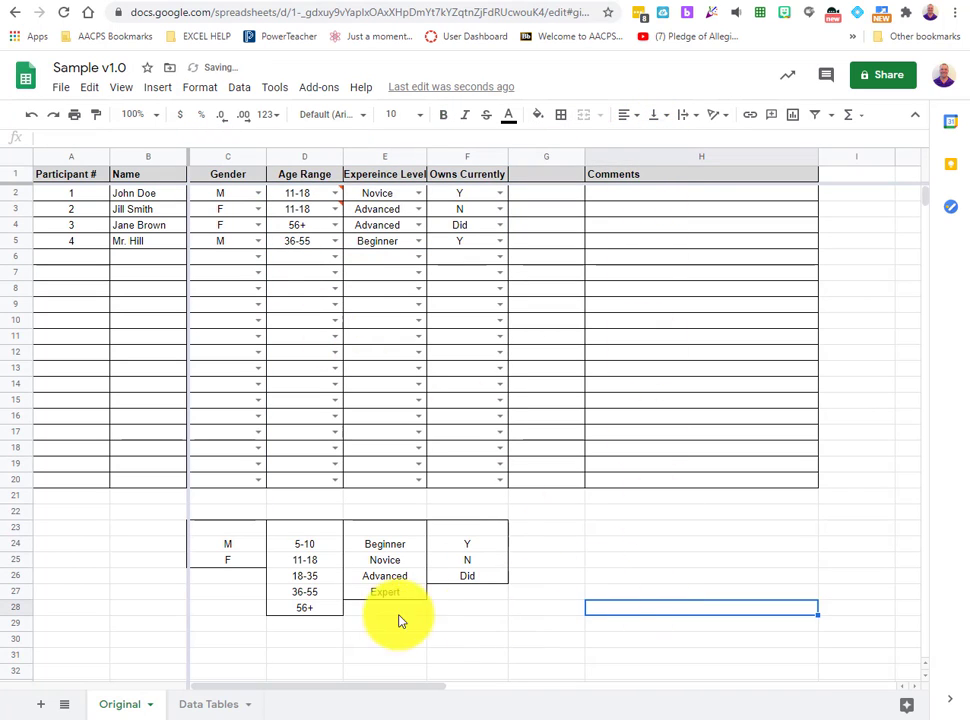
Step: Check the Gender and Age Range counts on the Data Tables sheet against their two pie charts
click(210, 704)
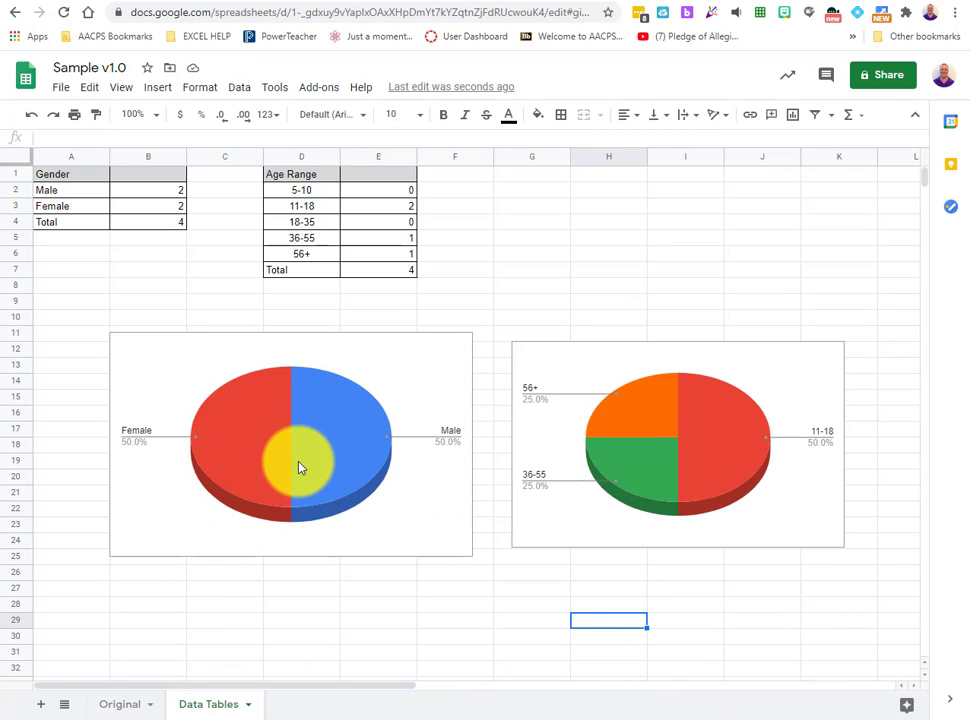
drag(148, 206, 71, 195)
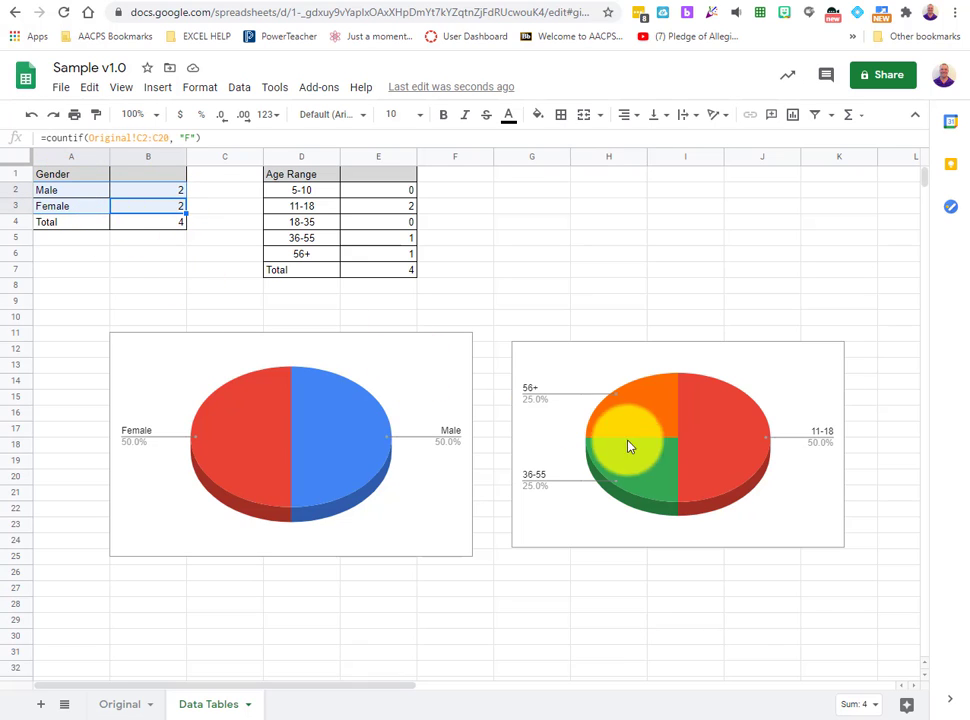
click(370, 255)
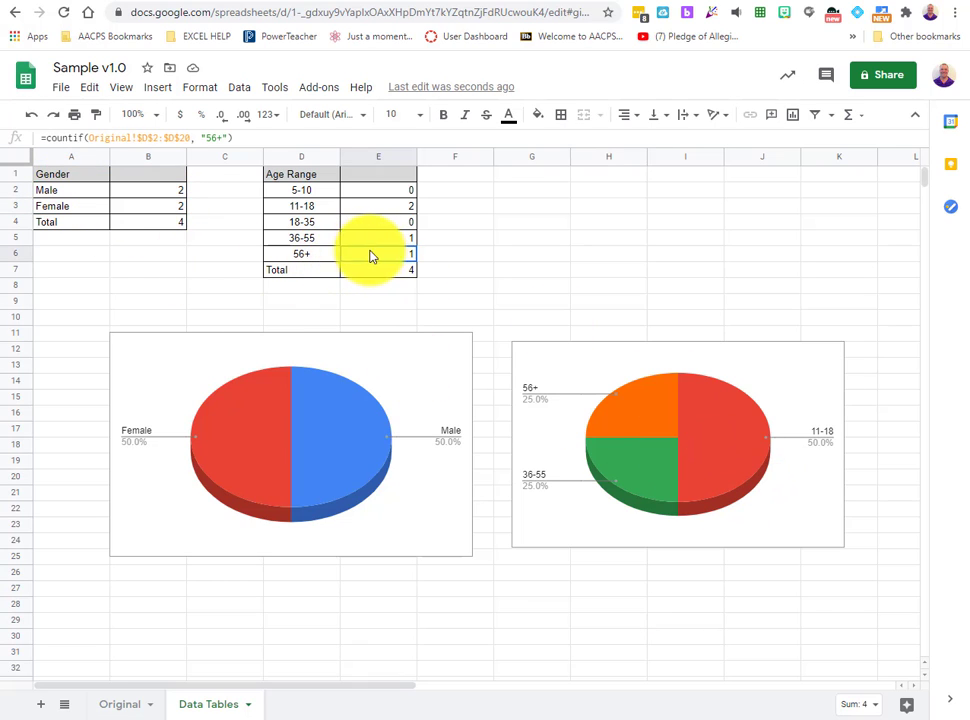
drag(370, 255, 278, 192)
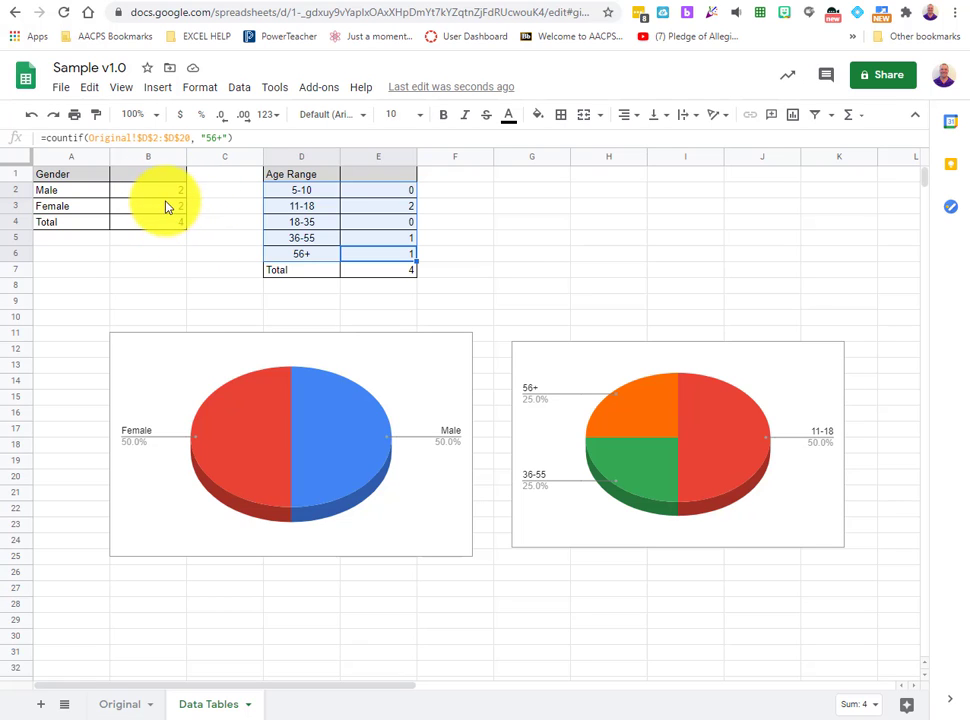
Step: Set up a range sort of A1:H20 on the Original sheet, treating the first row as a header row
click(116, 704)
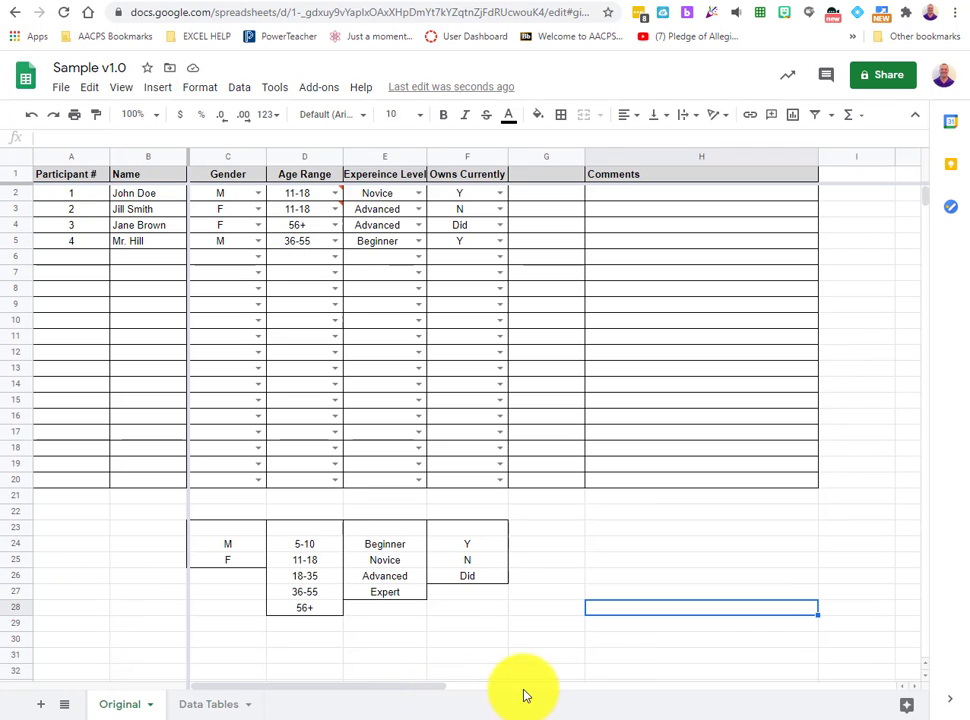
click(432, 664)
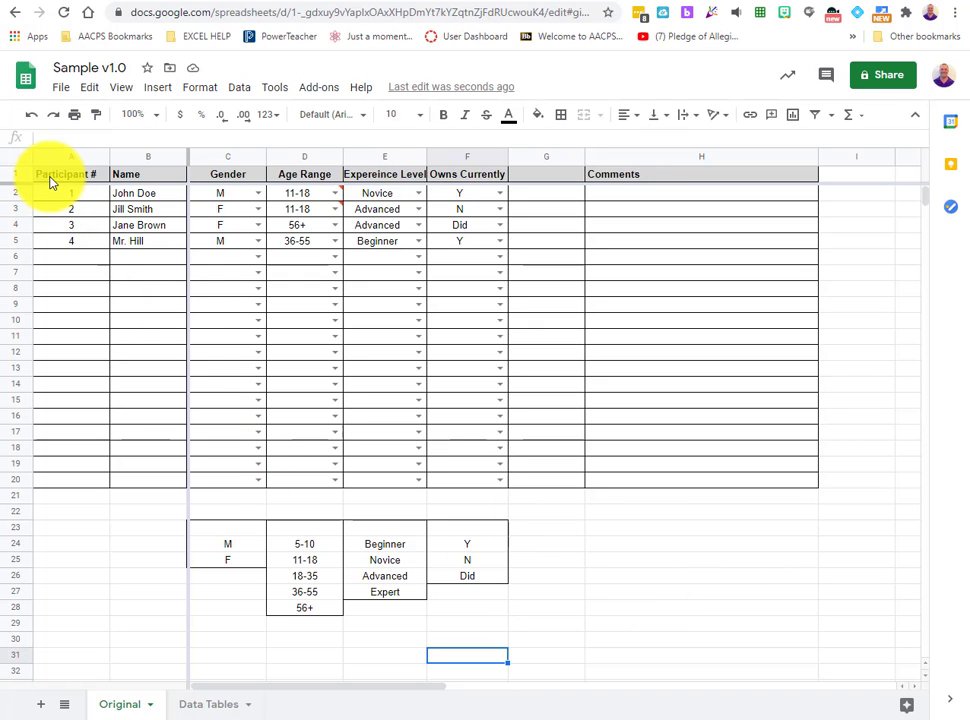
mouse_move(50, 178)
mouse_down()
mouse_move(58, 227)
mouse_move(671, 433)
mouse_move(768, 488)
mouse_move(764, 481)
mouse_up()
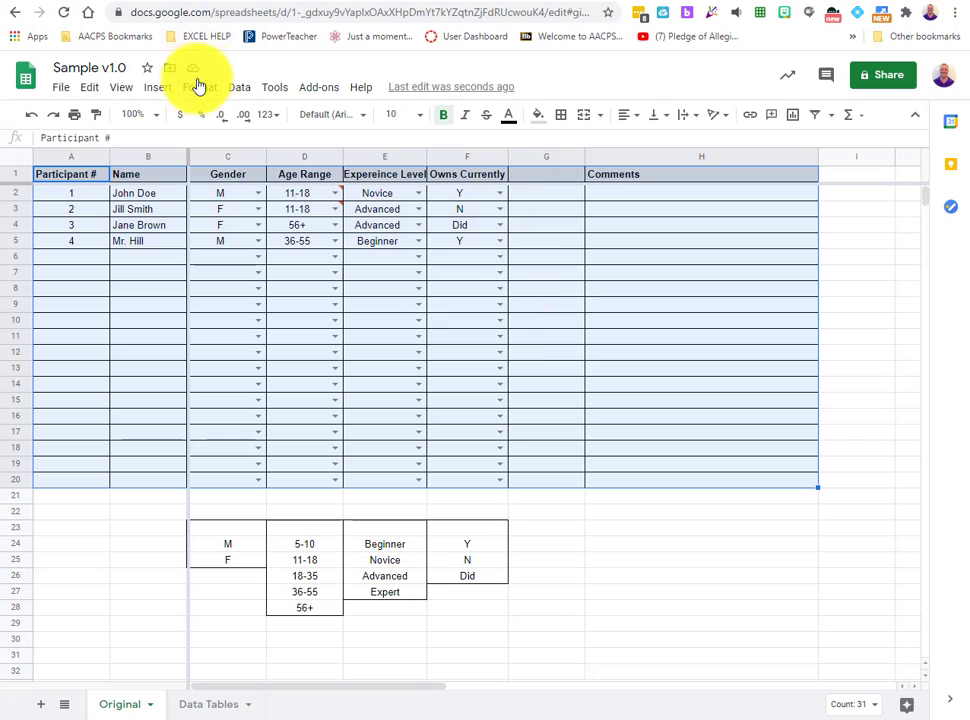
click(241, 90)
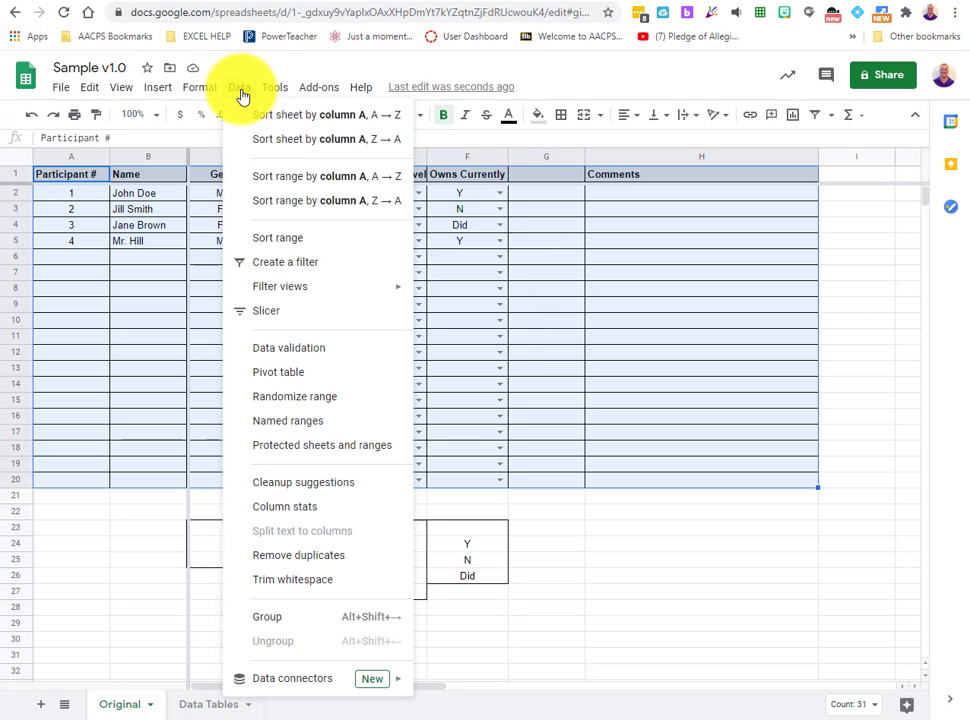
click(278, 243)
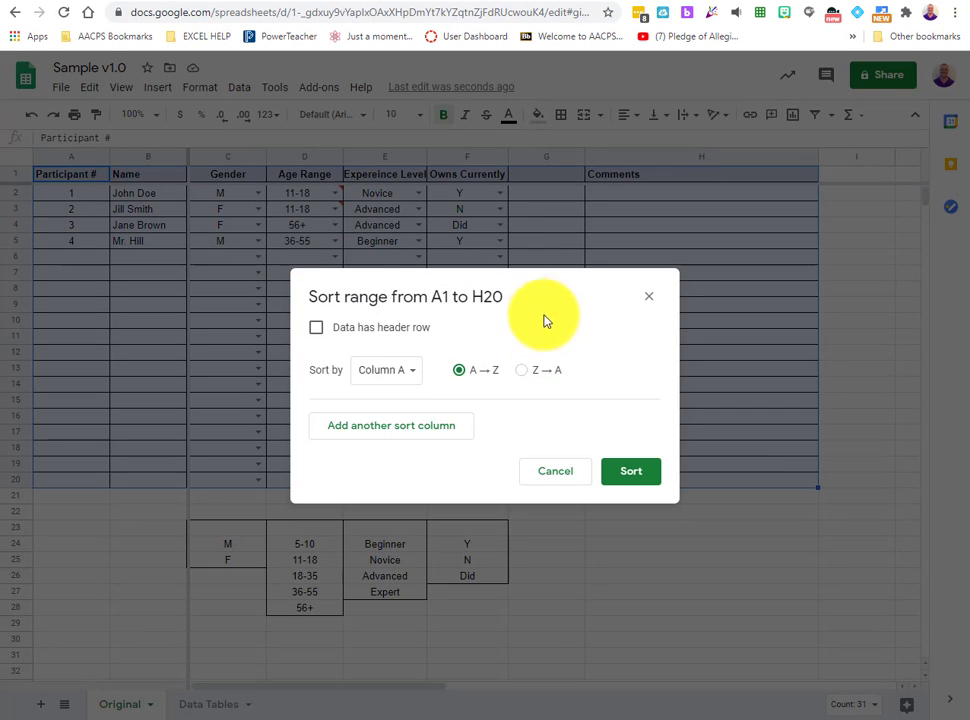
drag(552, 290, 776, 199)
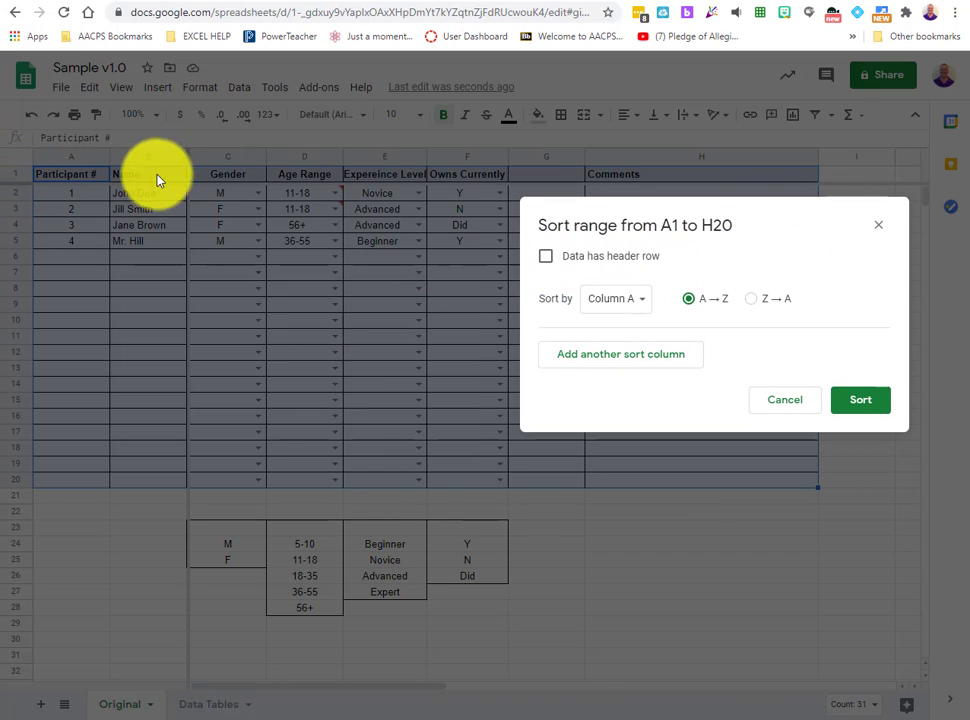
click(545, 257)
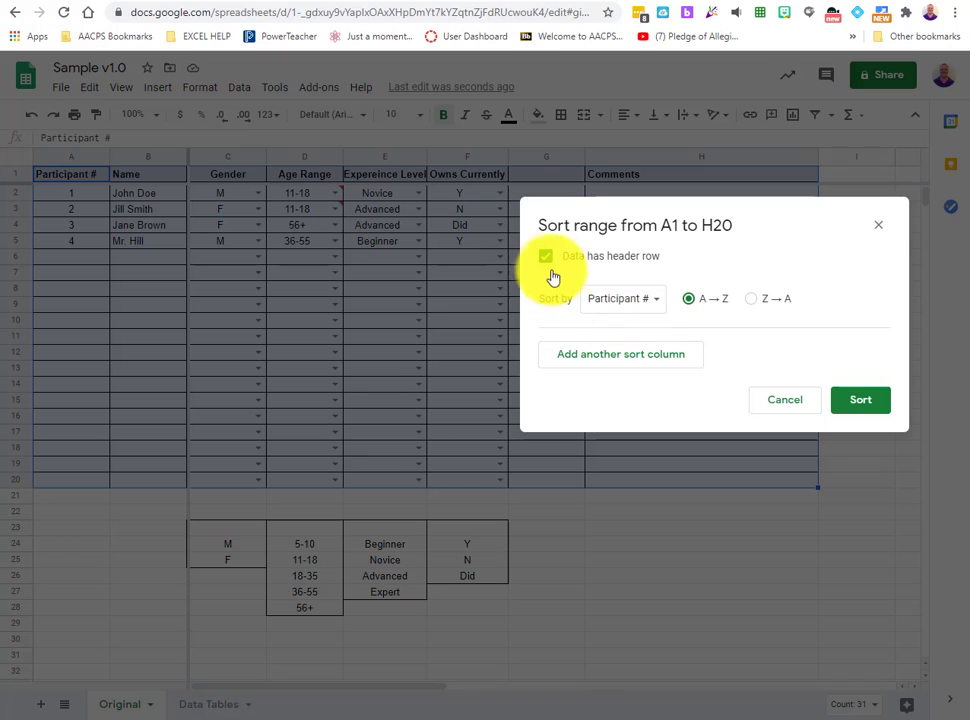
click(547, 258)
click(638, 302)
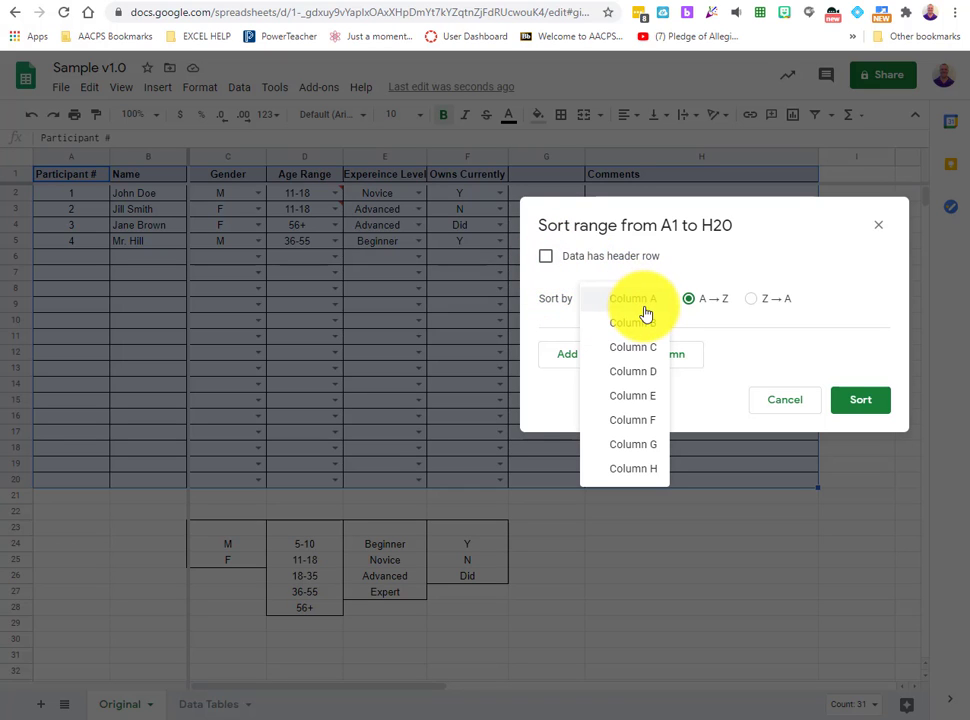
click(546, 256)
click(546, 256)
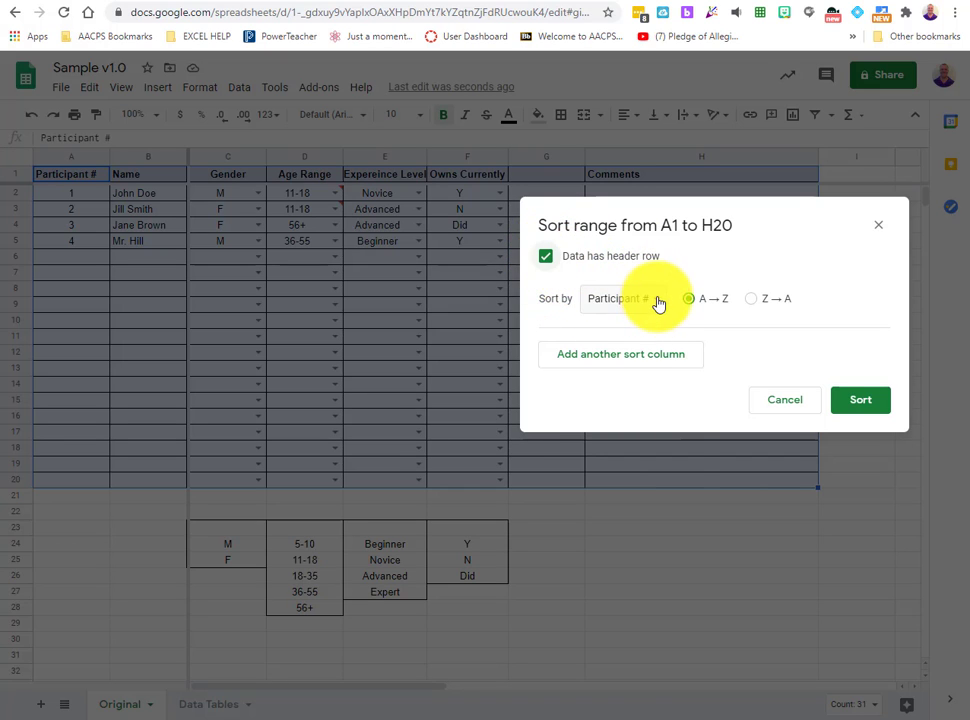
Step: Sort the participant range by Gender A → Z, with Age Range A → Z as the second sort column
click(658, 304)
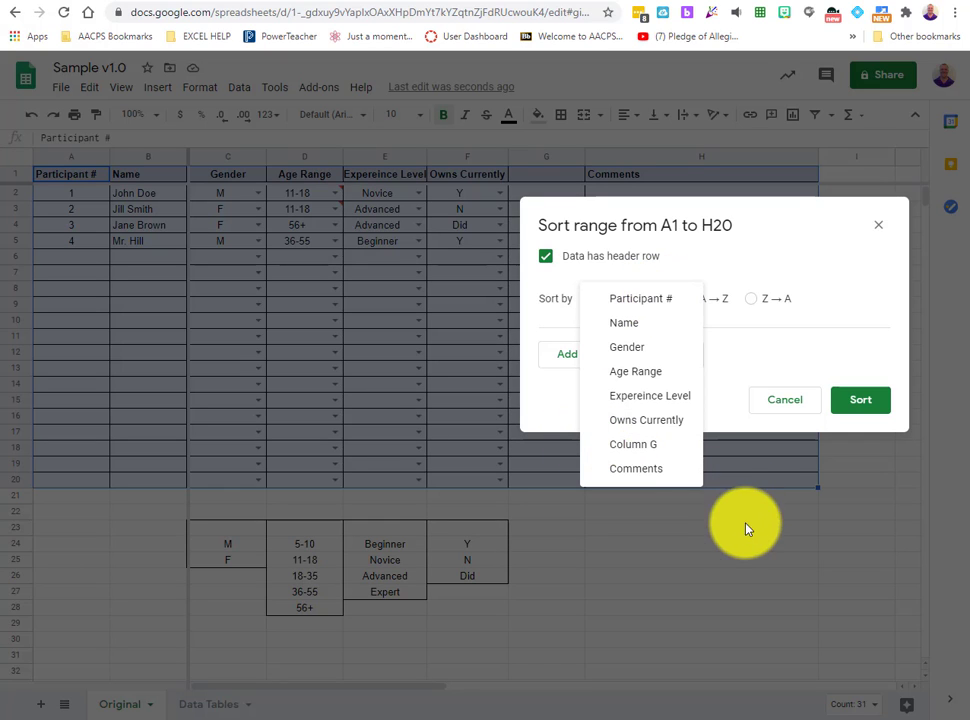
click(640, 347)
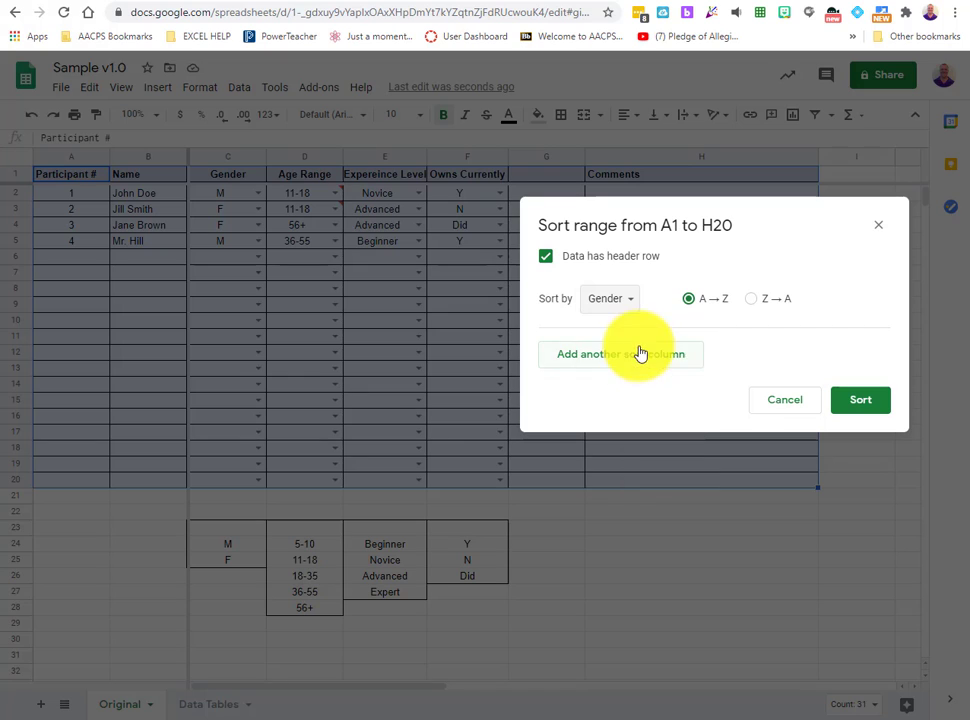
click(631, 354)
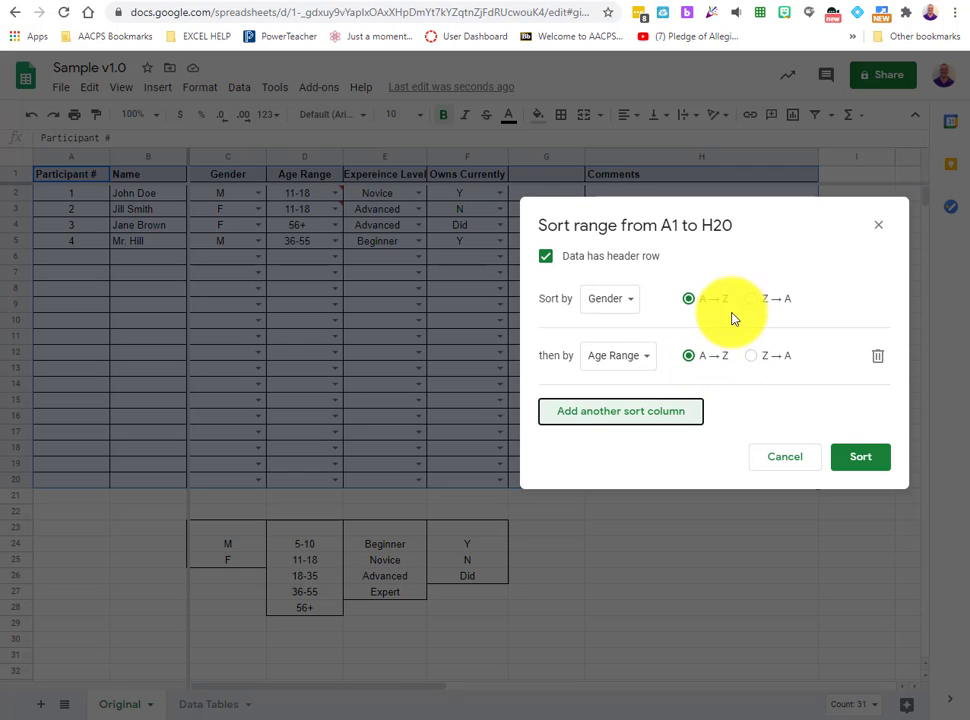
click(872, 459)
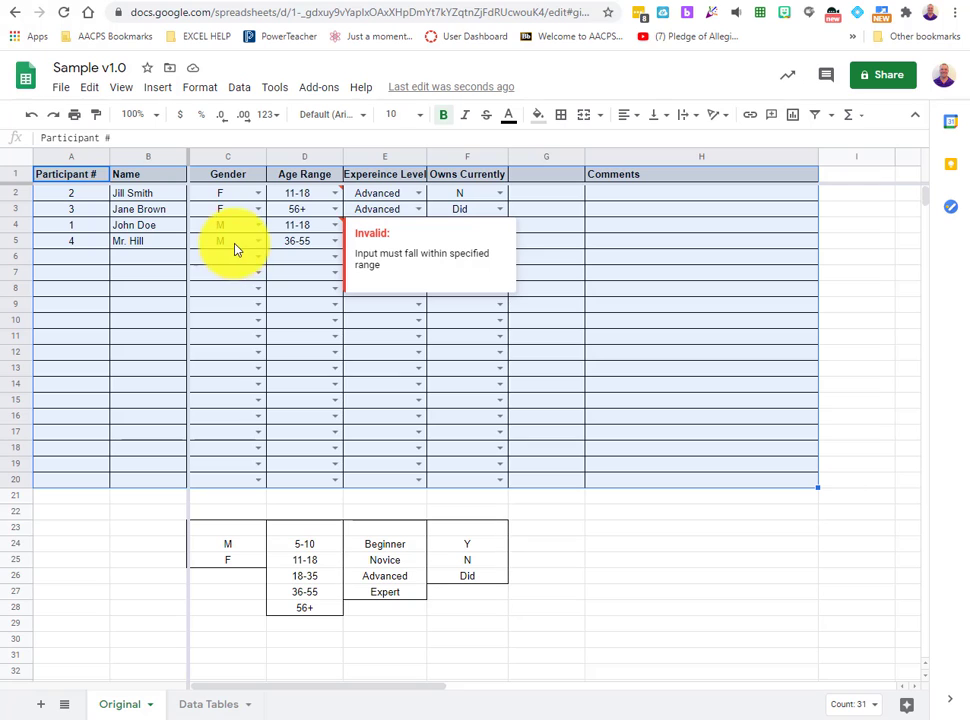
click(801, 591)
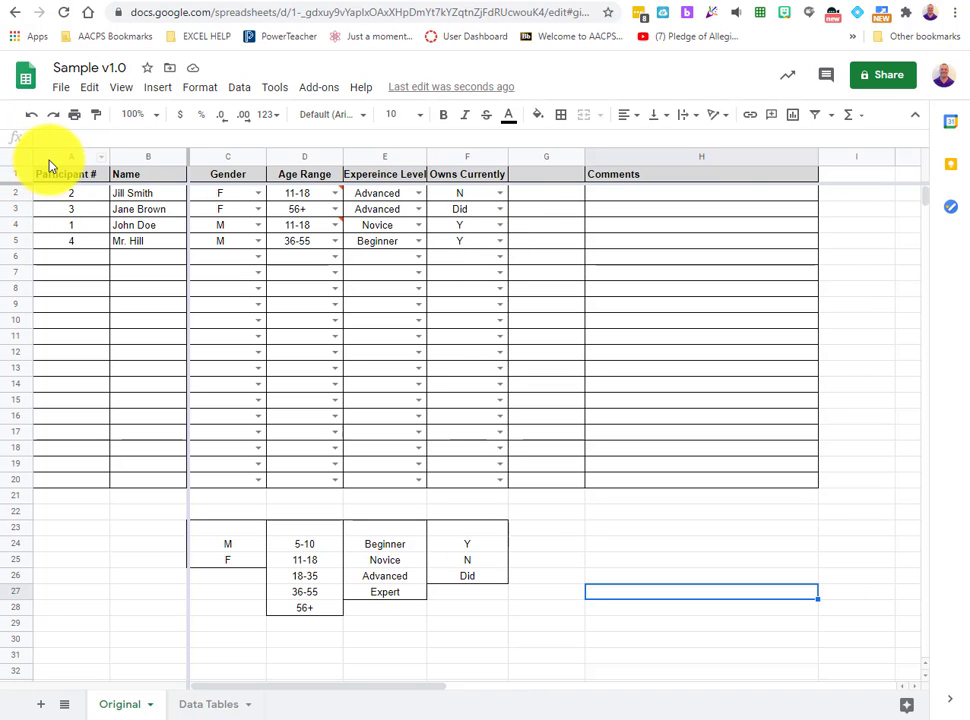
Step: Sort A1:H20 again with a header row, by Owns Currently in Z → A order
mouse_move(48, 159)
mouse_down()
mouse_move(504, 480)
mouse_move(749, 487)
mouse_move(803, 474)
mouse_move(811, 449)
mouse_move(29, 309)
mouse_move(27, 163)
mouse_move(40, 172)
mouse_up()
click(828, 480)
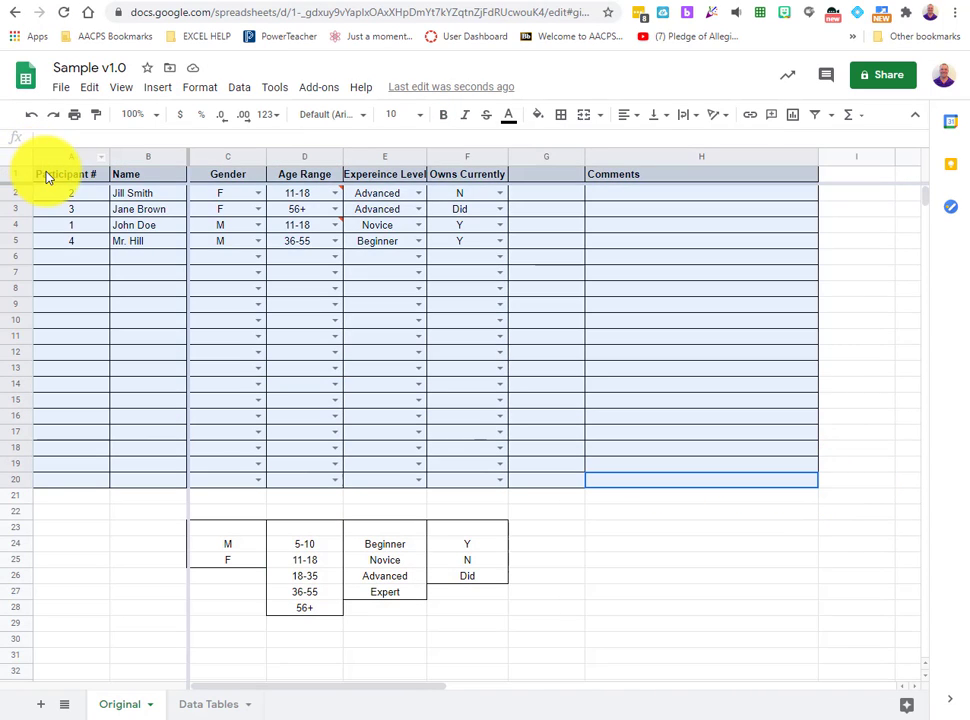
click(249, 90)
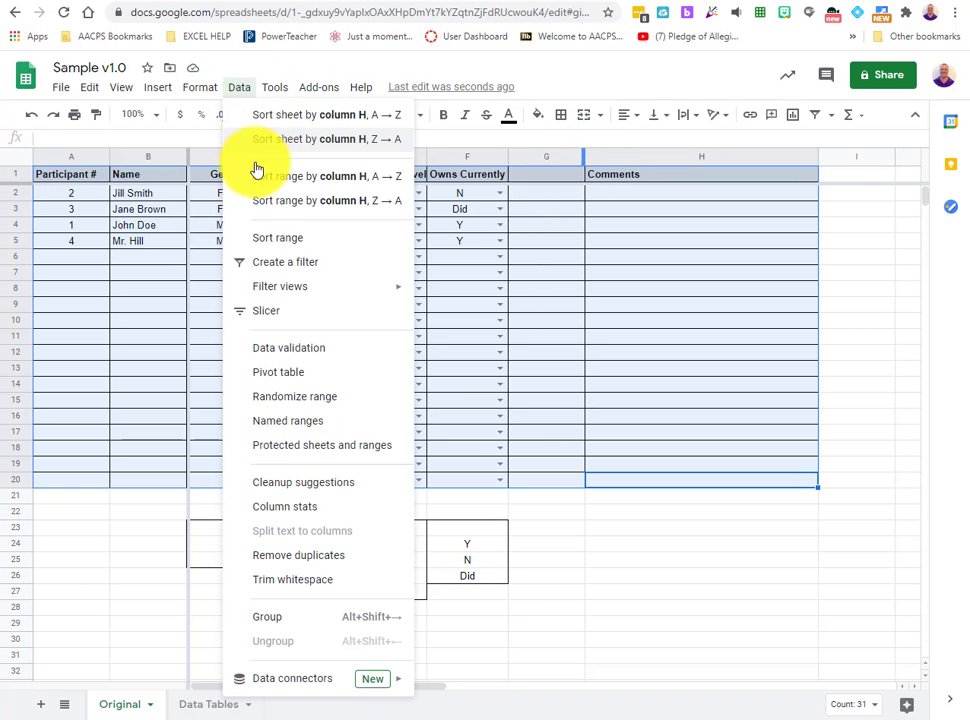
click(266, 238)
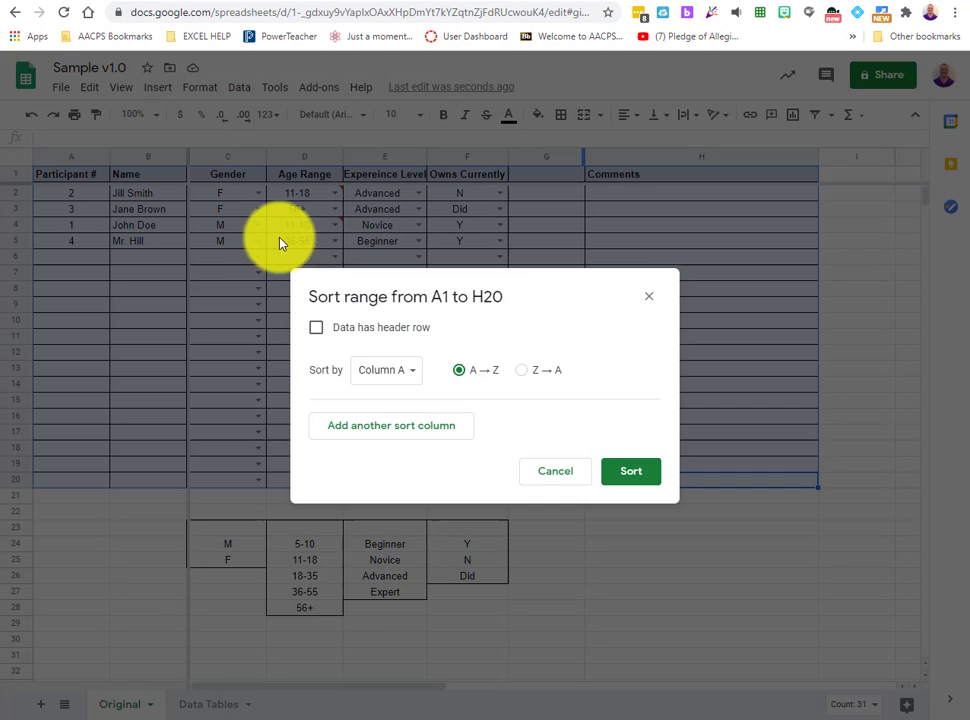
click(318, 328)
click(398, 371)
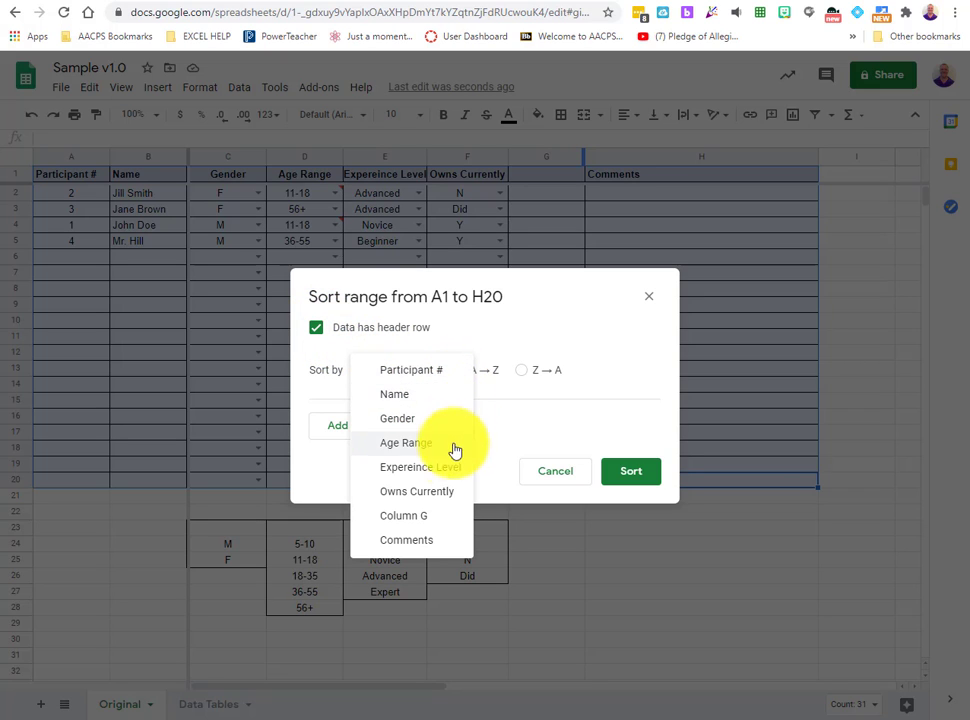
click(426, 498)
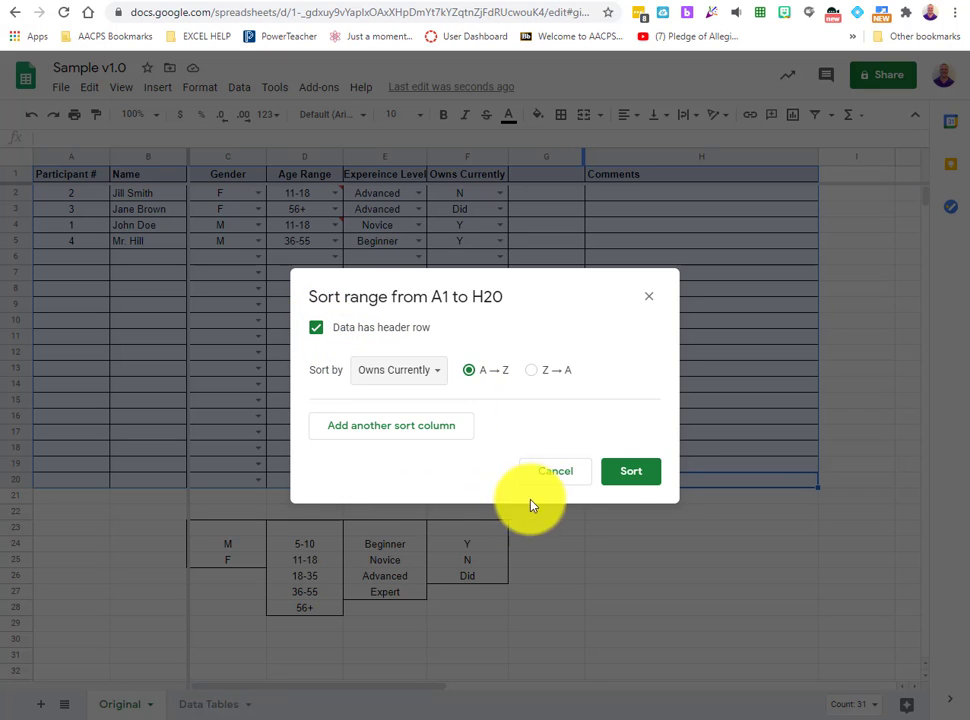
click(532, 372)
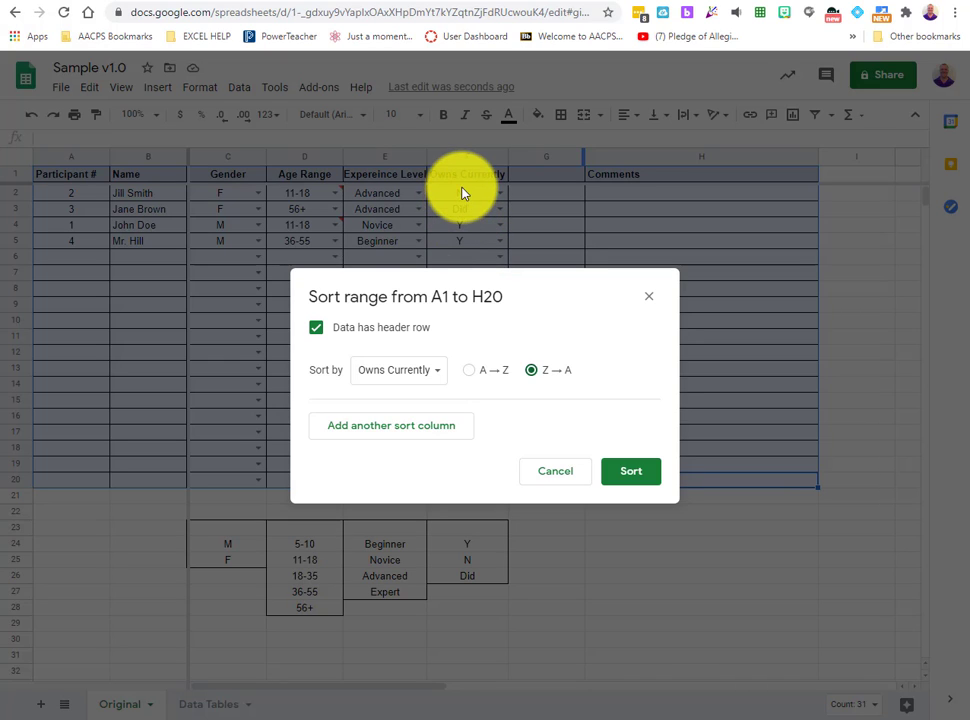
click(624, 472)
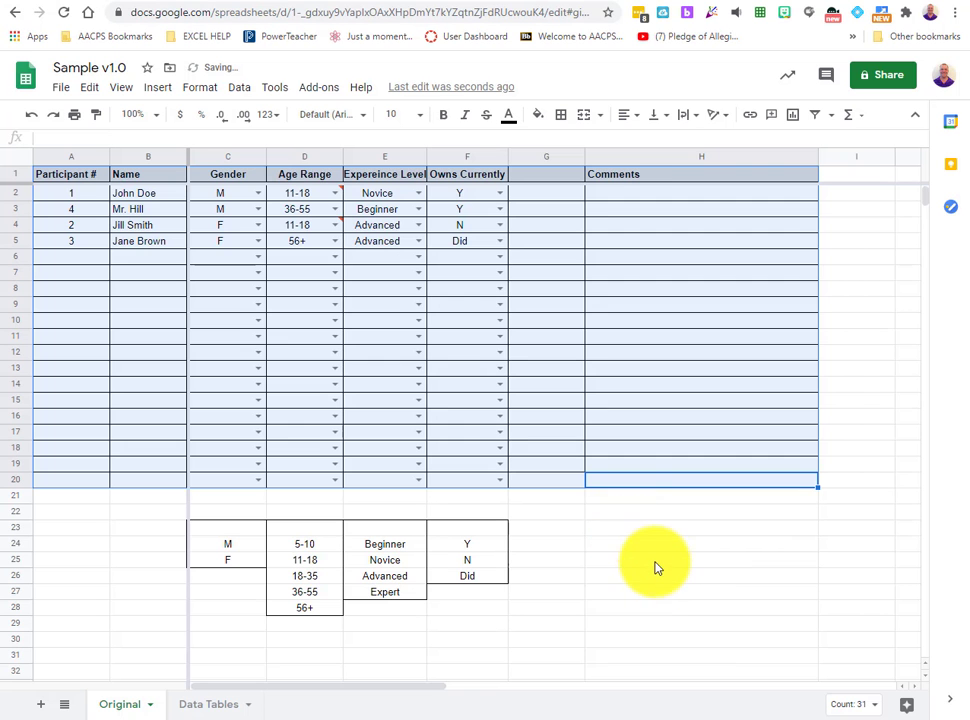